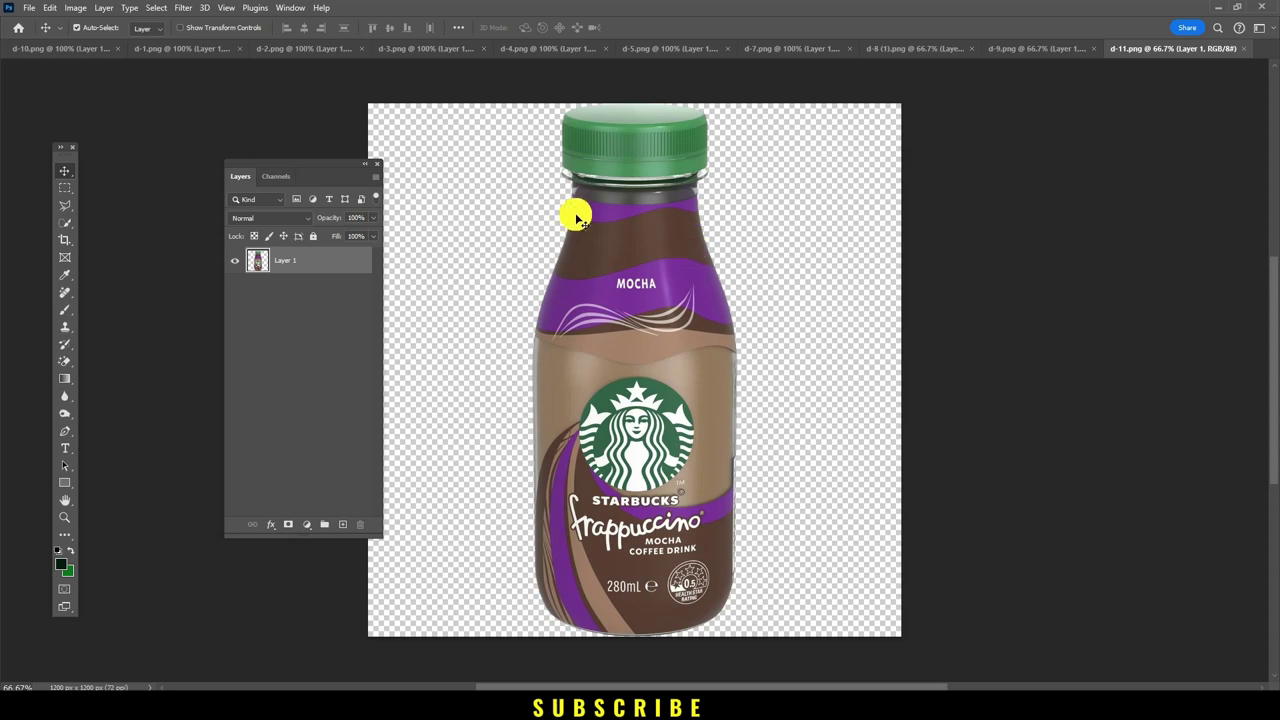
Step: Create a new blank white 1200 × 1500 px document, Untitled-1
{"action": "left_click", "coordinate": [28, 7]}
{"action": "left_click", "coordinate": [45, 24]}
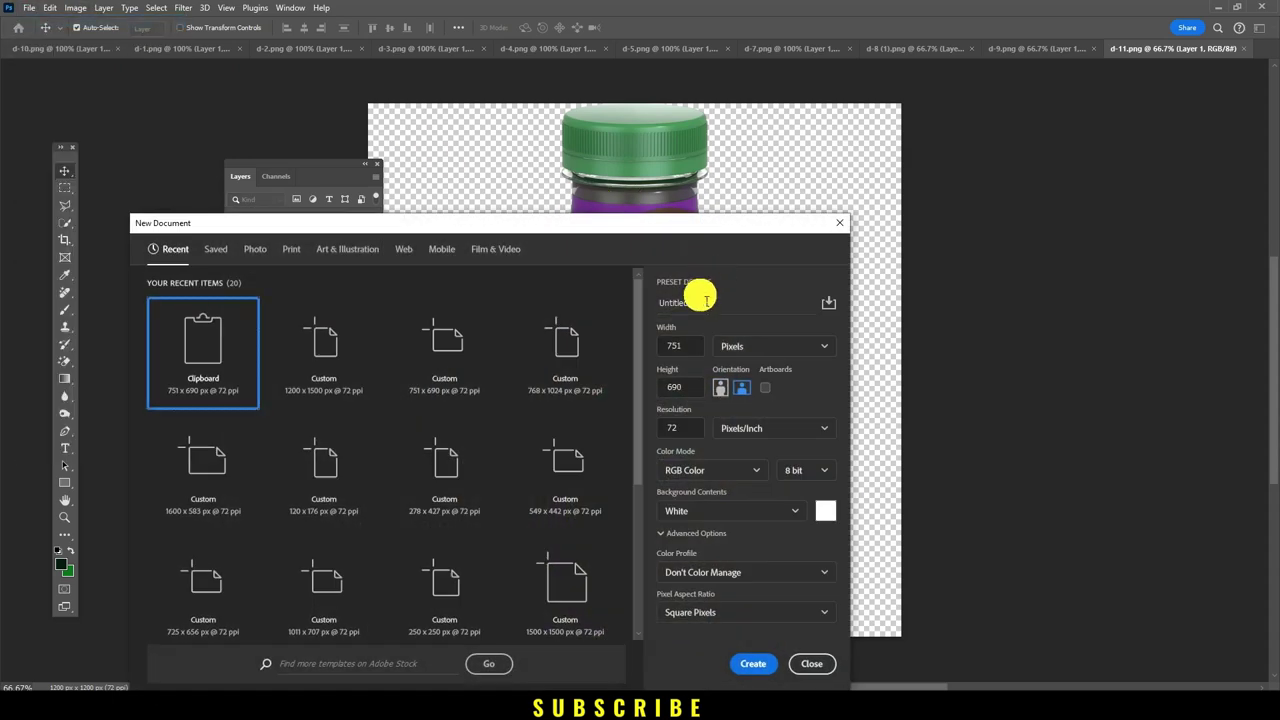
{"action": "left_click", "coordinate": [689, 350]}
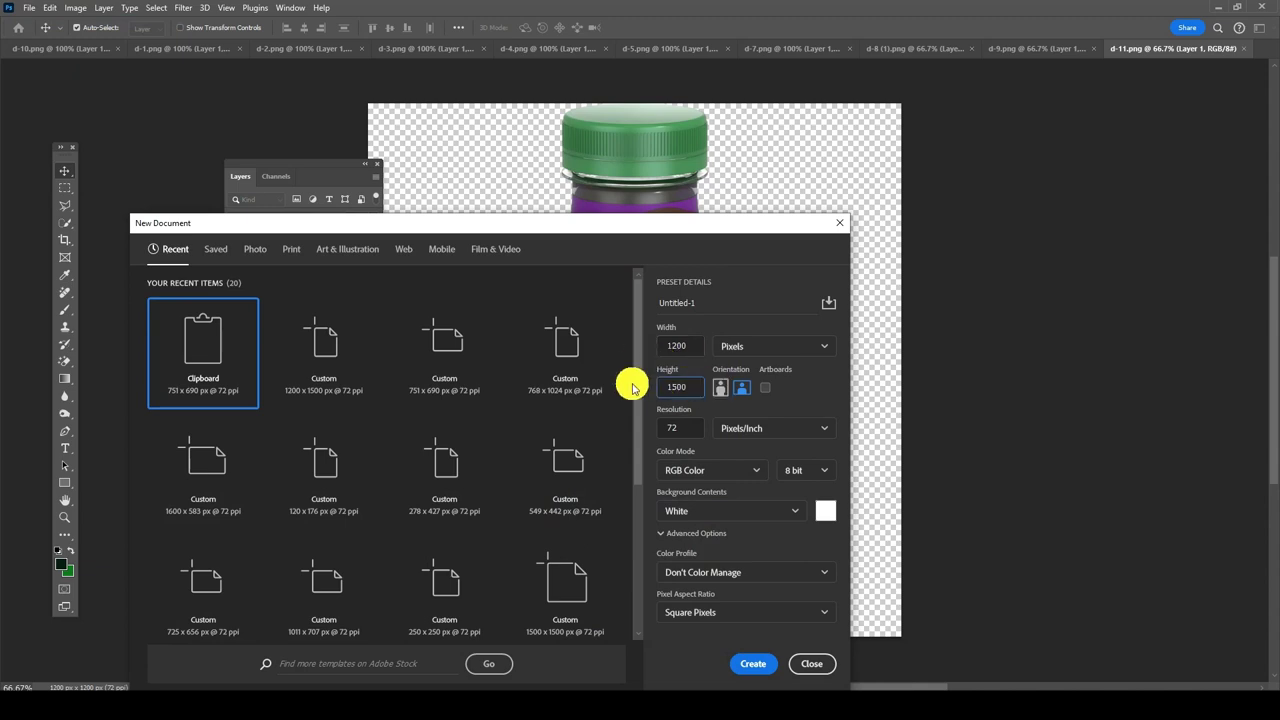
{"action": "left_click", "coordinate": [751, 665]}
Step: Set up the Gradient tool with the foreground-to-background preset, dark green and bright green swatches
{"action": "left_click", "coordinate": [62, 380]}
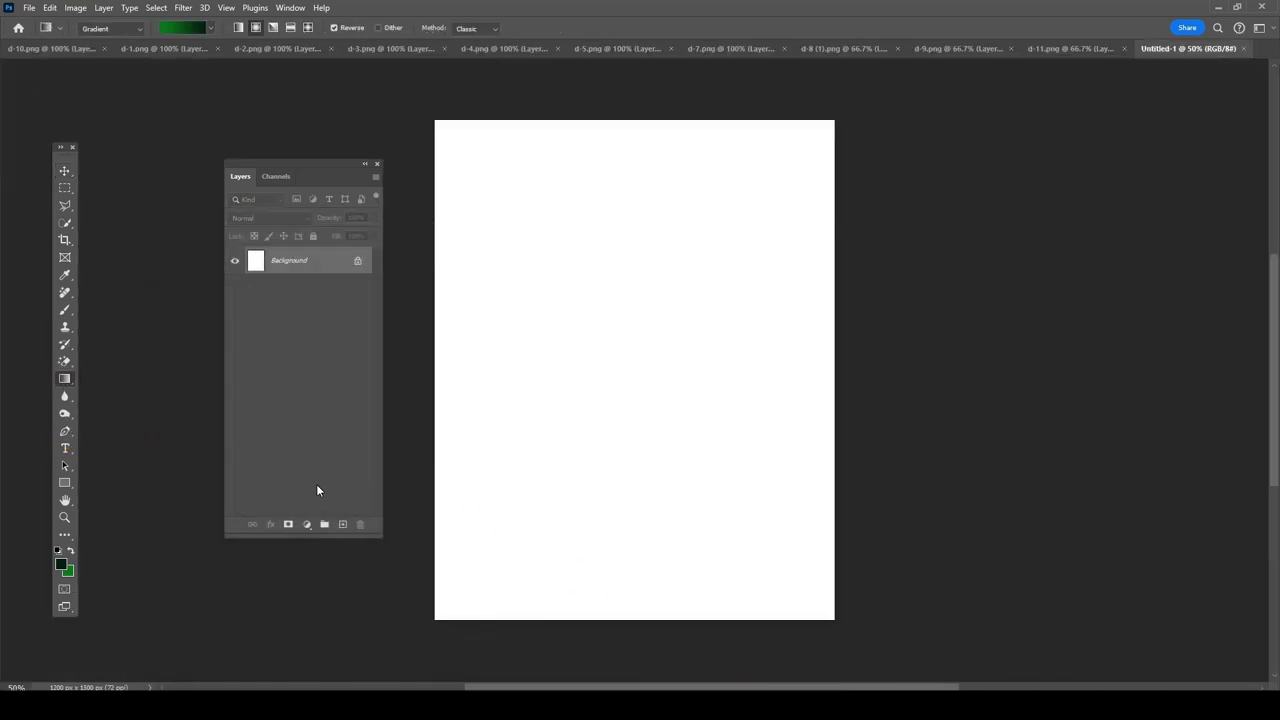
{"action": "left_click", "coordinate": [213, 29]}
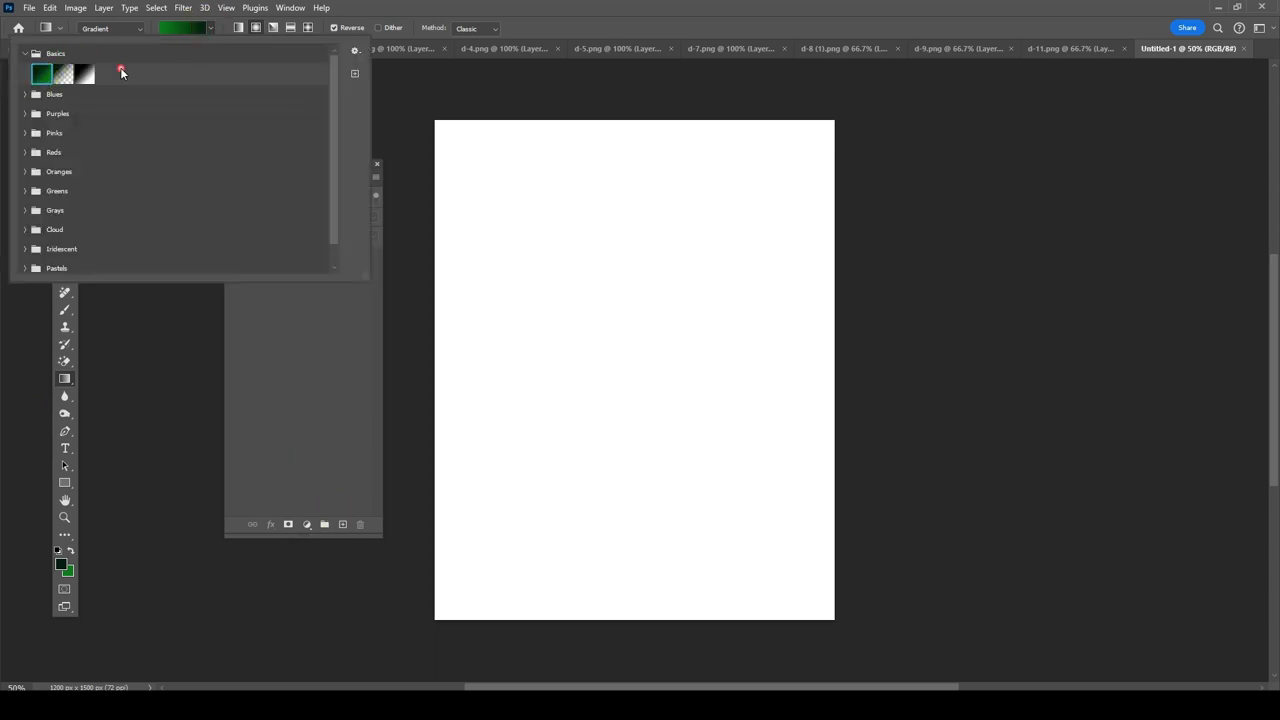
{"action": "left_click", "coordinate": [121, 72]}
{"action": "left_click", "coordinate": [59, 567]}
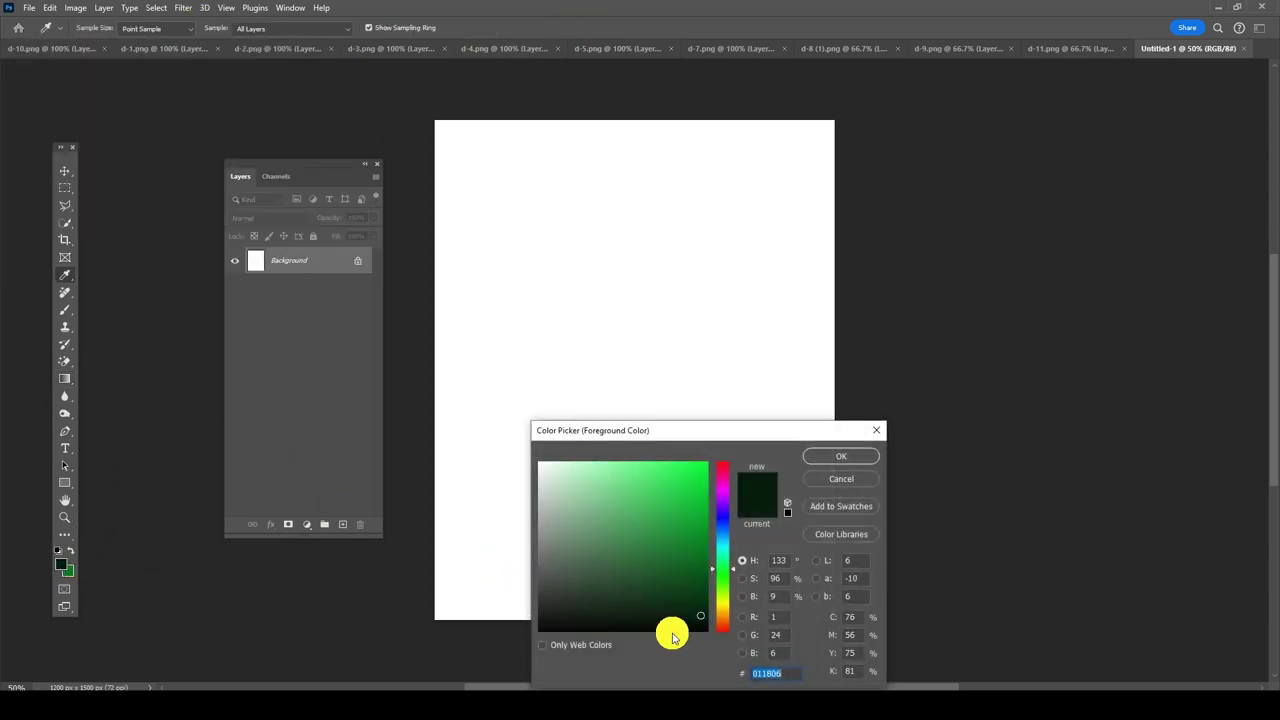
{"action": "left_click", "coordinate": [841, 456]}
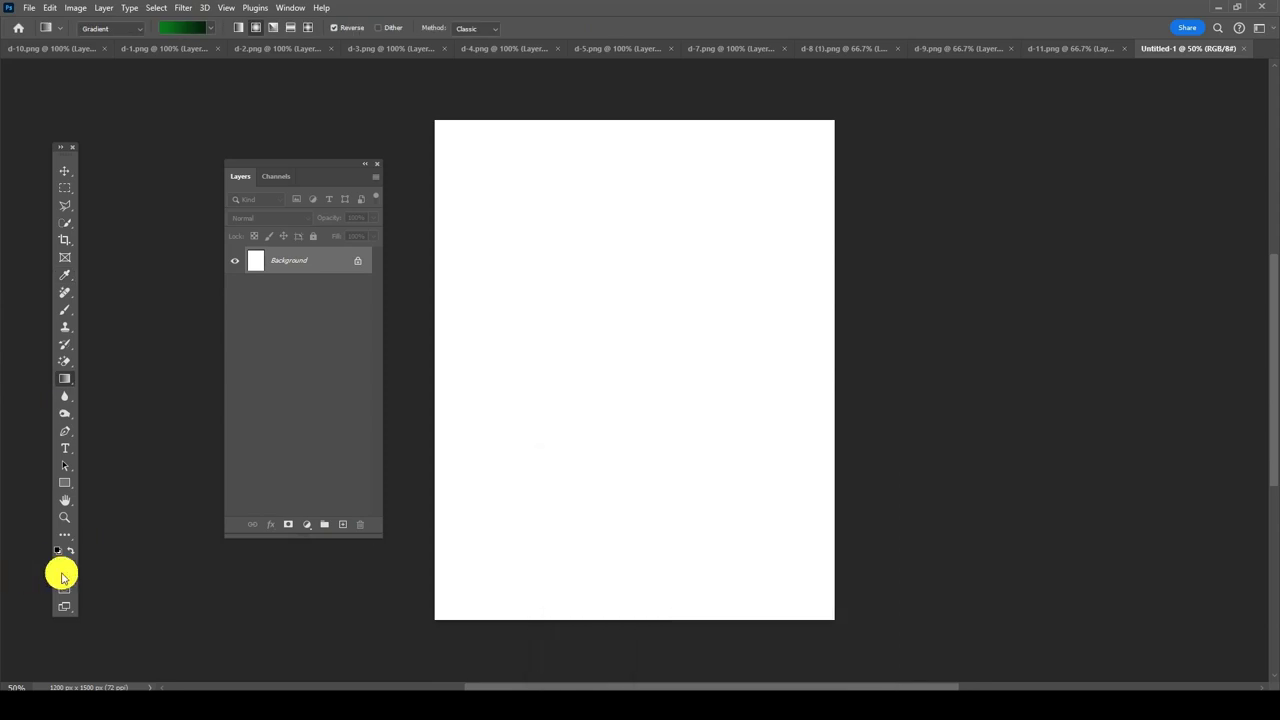
{"action": "left_click", "coordinate": [70, 577]}
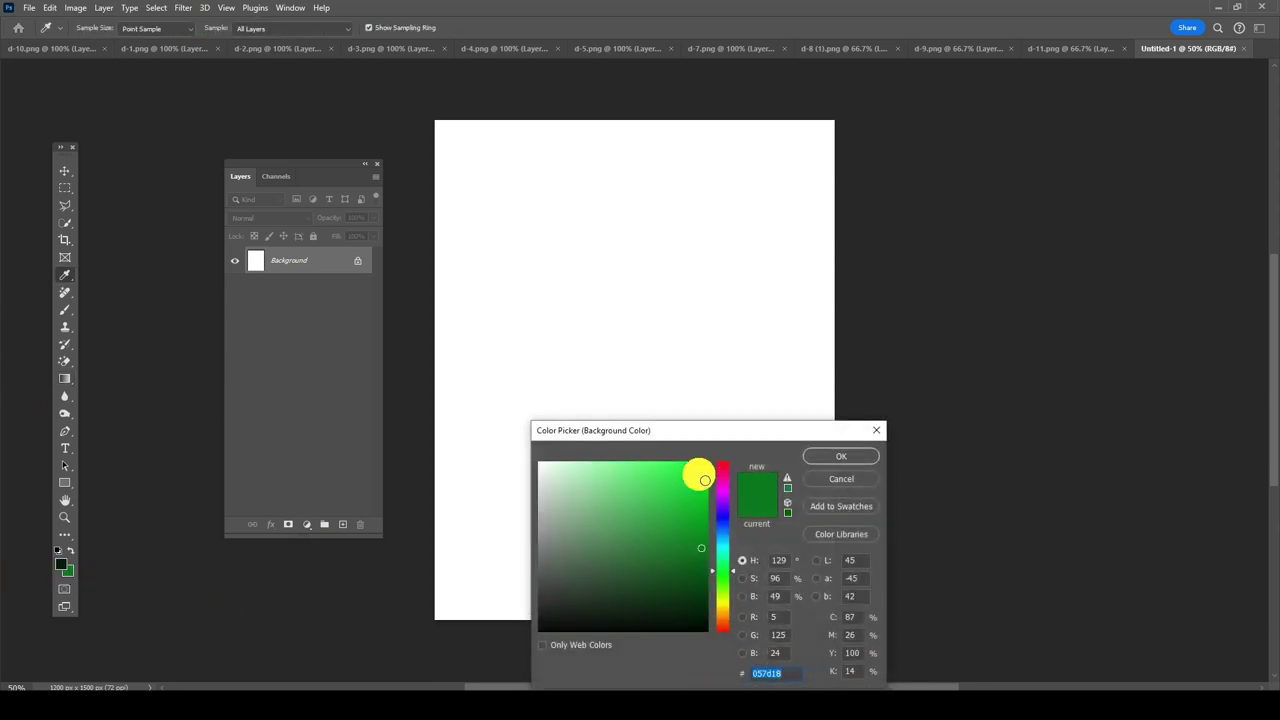
{"action": "left_click", "coordinate": [845, 456]}
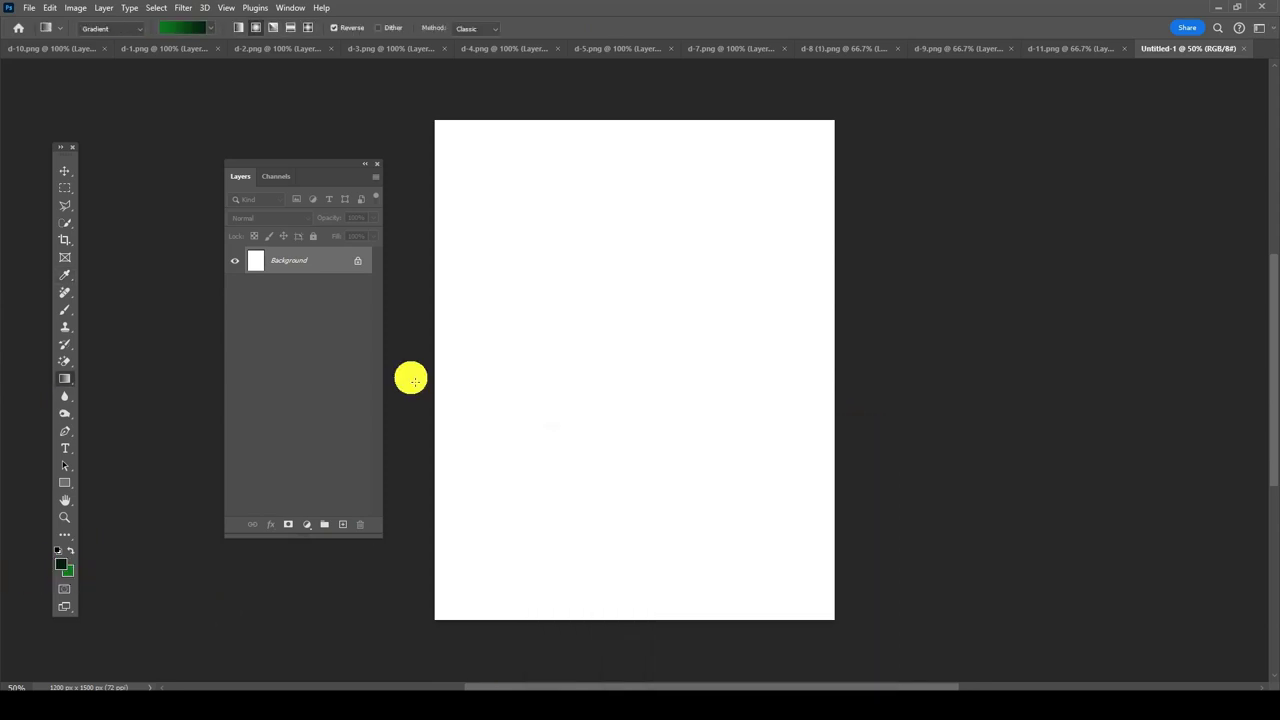
Step: On a new layer, draw a radial green gradient from the canvas centre and commit it
{"action": "left_click", "coordinate": [342, 524]}
{"action": "left_click_drag", "start_coordinate": [621, 351], "coordinate": [451, 556]}
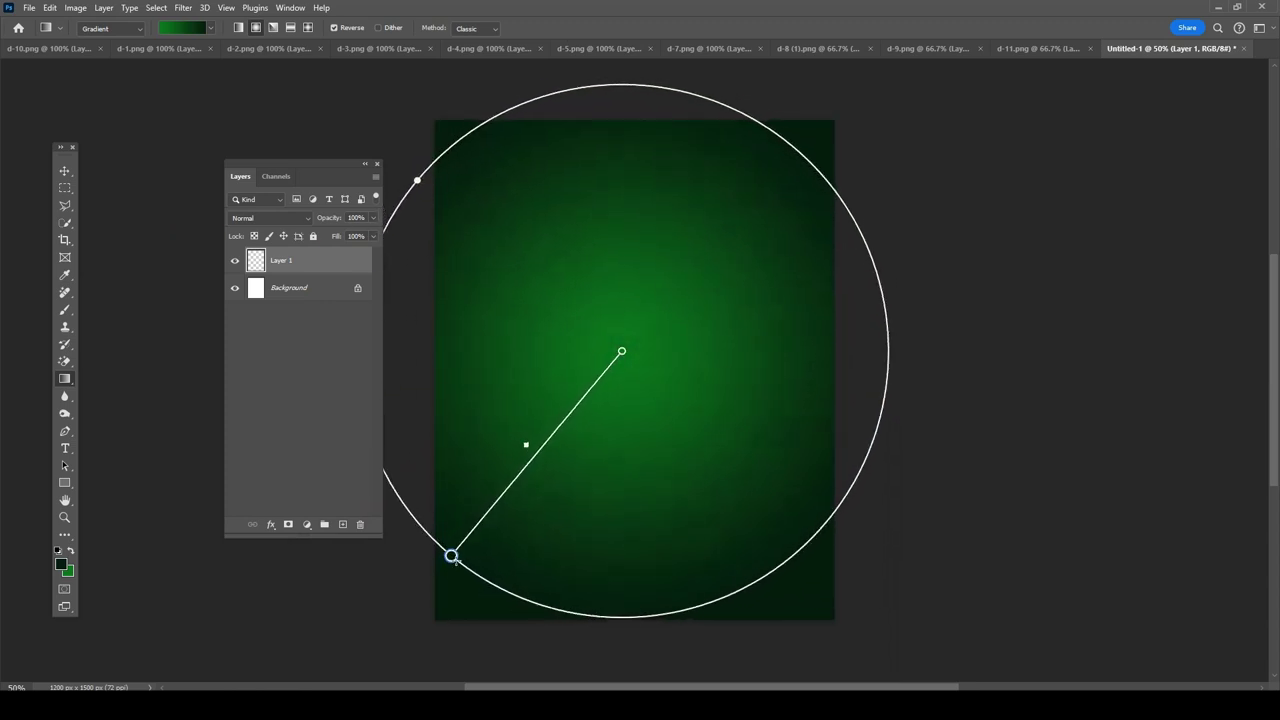
{"action": "left_click", "coordinate": [362, 503]}
{"action": "left_click", "coordinate": [57, 175]}
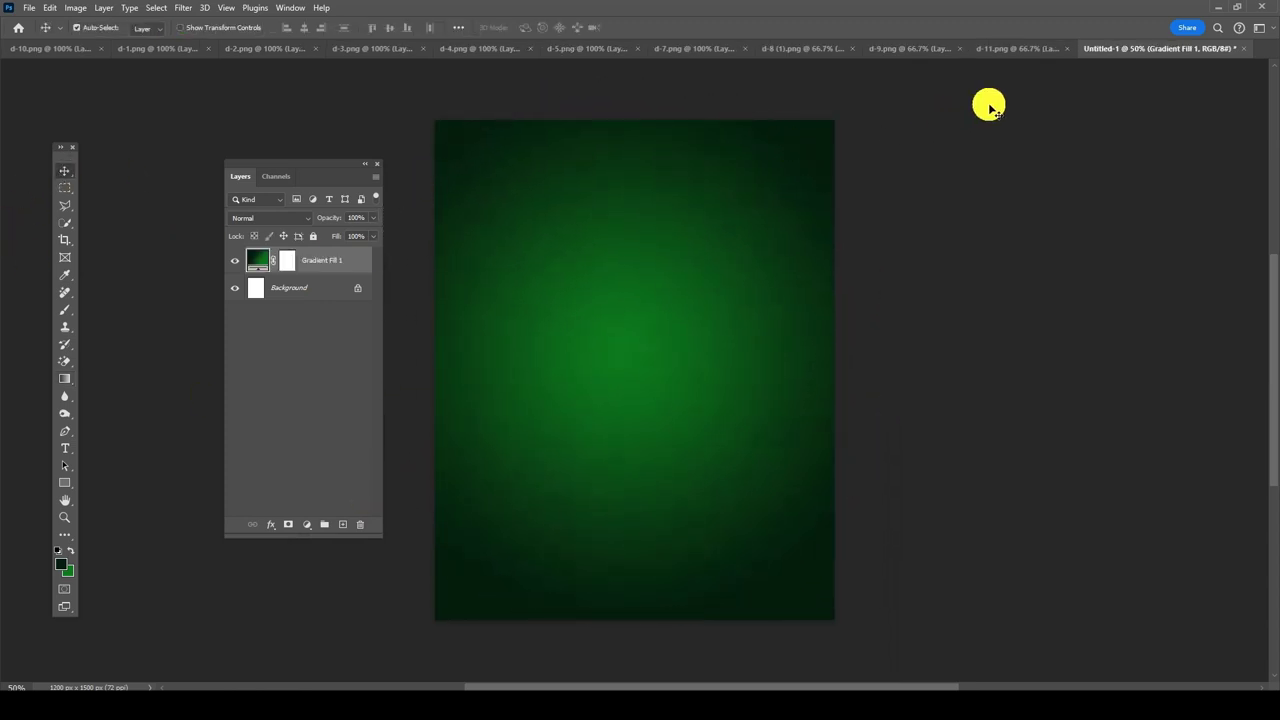
Step: Bring the bottle from d-11.png into Untitled-1 and convert its layer to a Smart Object
{"action": "left_click", "coordinate": [1030, 48]}
{"action": "left_click_drag", "start_coordinate": [641, 283], "coordinate": [1177, 52]}
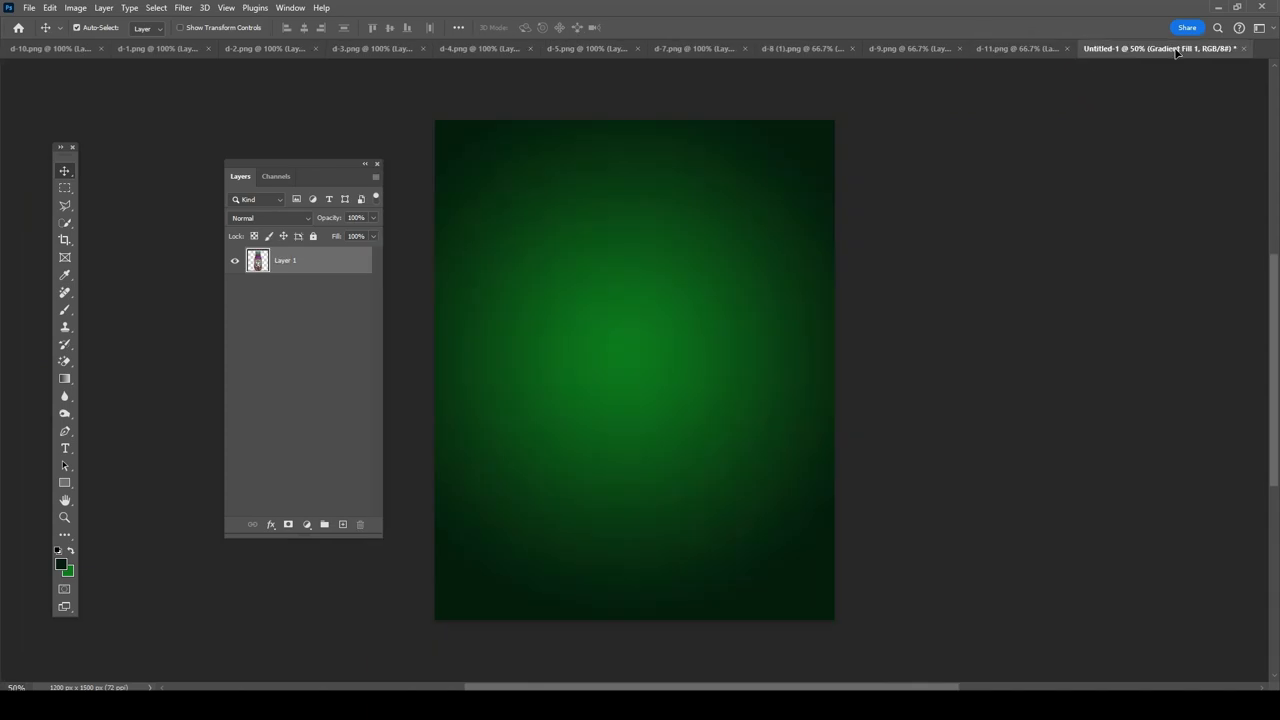
{"action": "left_click_drag", "start_coordinate": [627, 338], "coordinate": [598, 365]}
{"action": "left_click", "coordinate": [1090, 49]}
{"action": "right_click", "coordinate": [340, 262]}
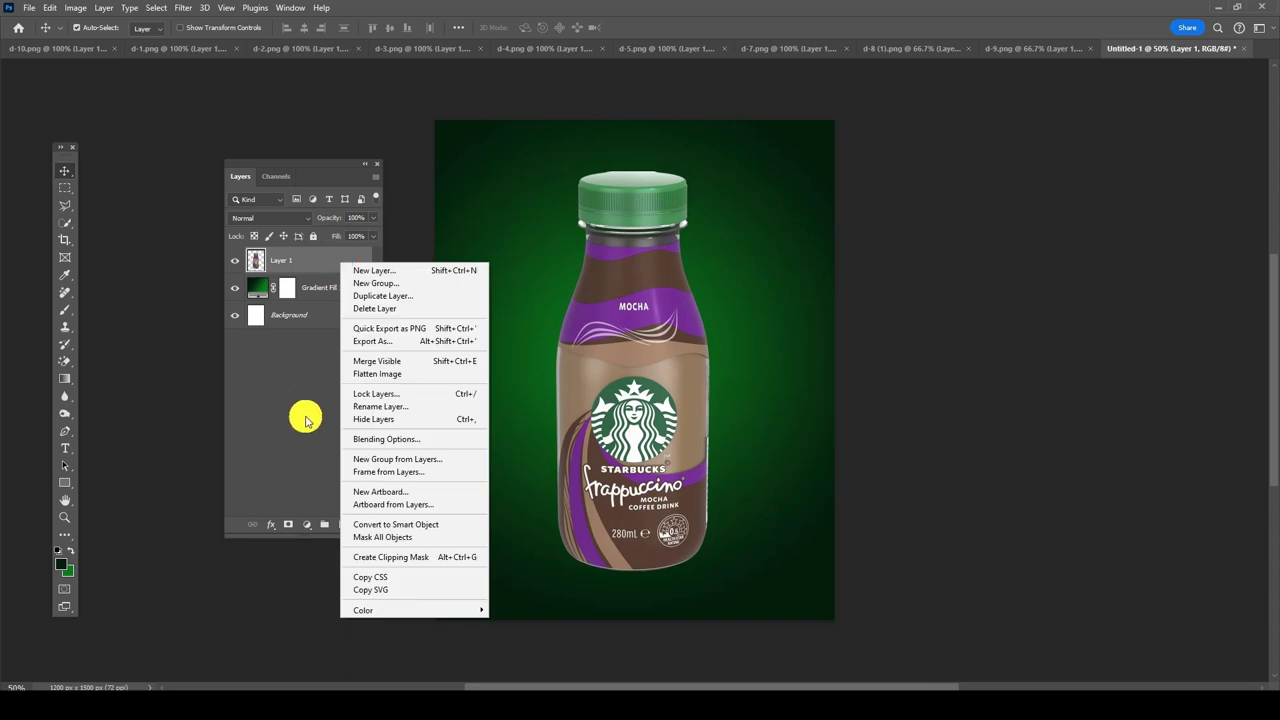
{"action": "left_click", "coordinate": [417, 524]}
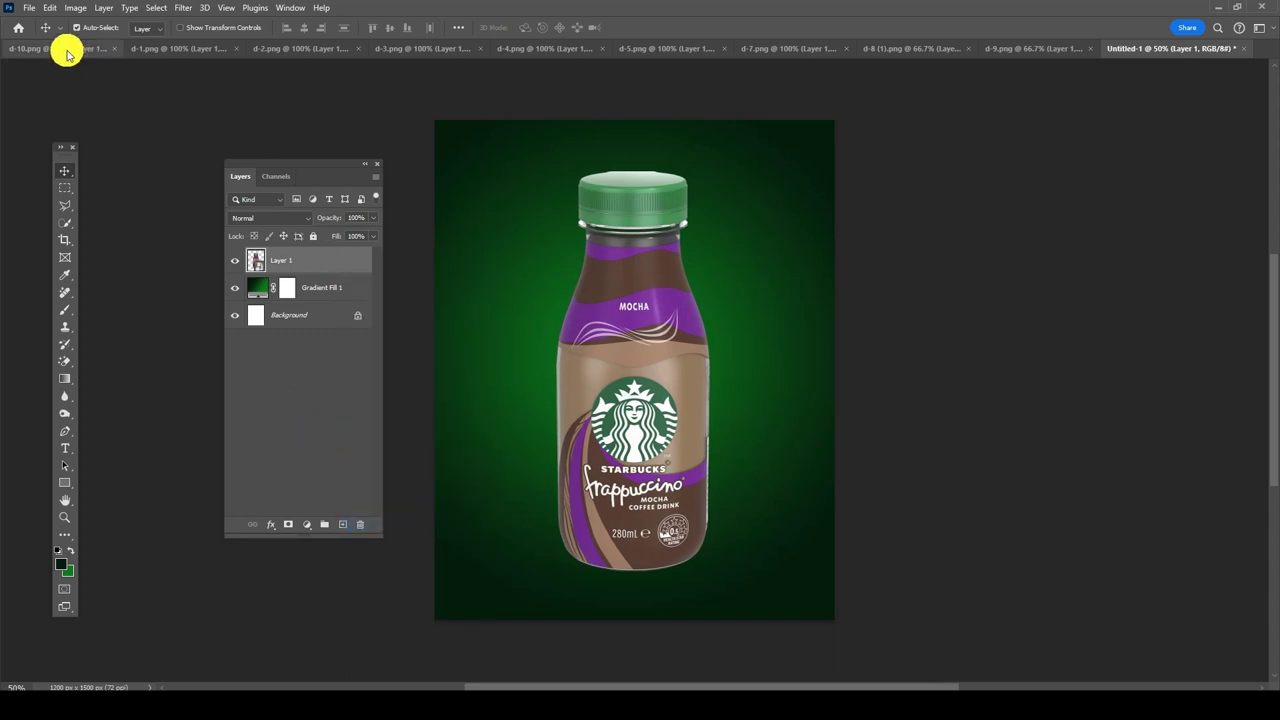
Step: Free Transform the bottle, rotating it about 16° and scaling it to about 90%
{"action": "left_click", "coordinate": [49, 7]}
{"action": "left_click", "coordinate": [205, 312]}
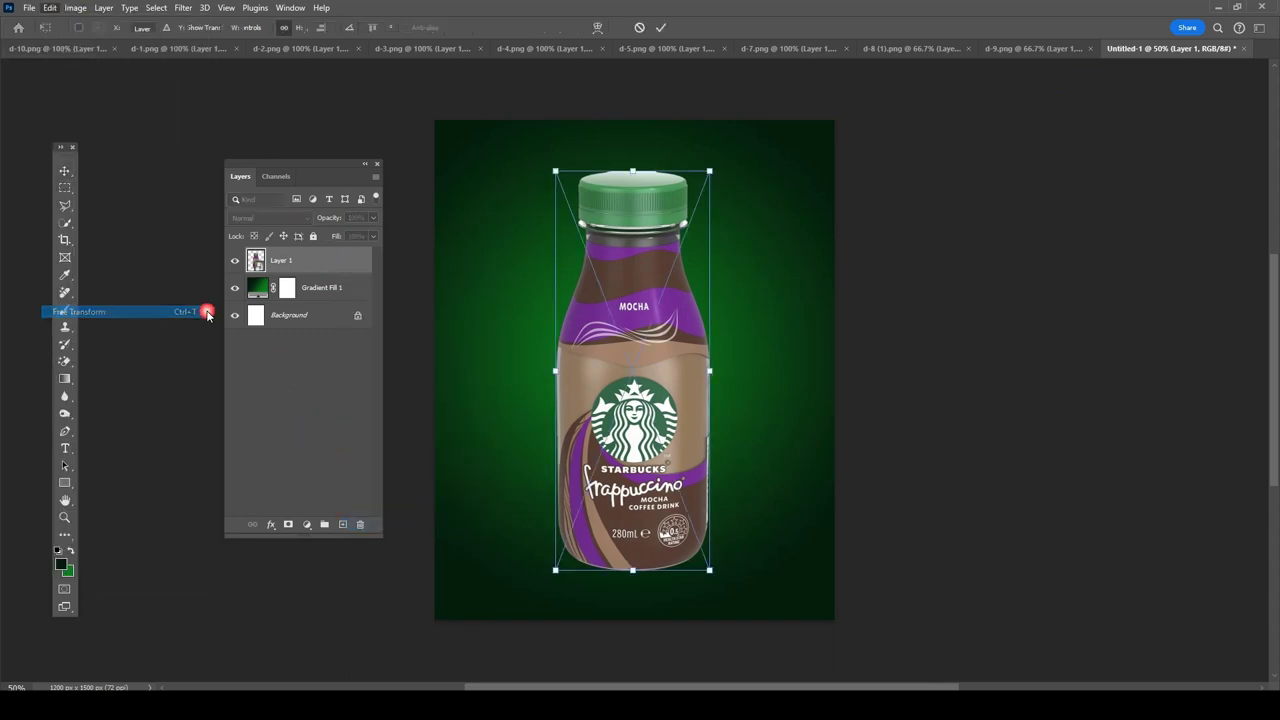
{"action": "left_click_drag", "start_coordinate": [766, 246], "coordinate": [803, 283]}
{"action": "mouse_move", "coordinate": [771, 206]}
{"action": "left_mouse_down"}
{"action": "mouse_move", "coordinate": [748, 246]}
{"action": "mouse_move", "coordinate": [757, 212]}
{"action": "left_mouse_up"}
{"action": "left_click_drag", "start_coordinate": [651, 291], "coordinate": [682, 302]}
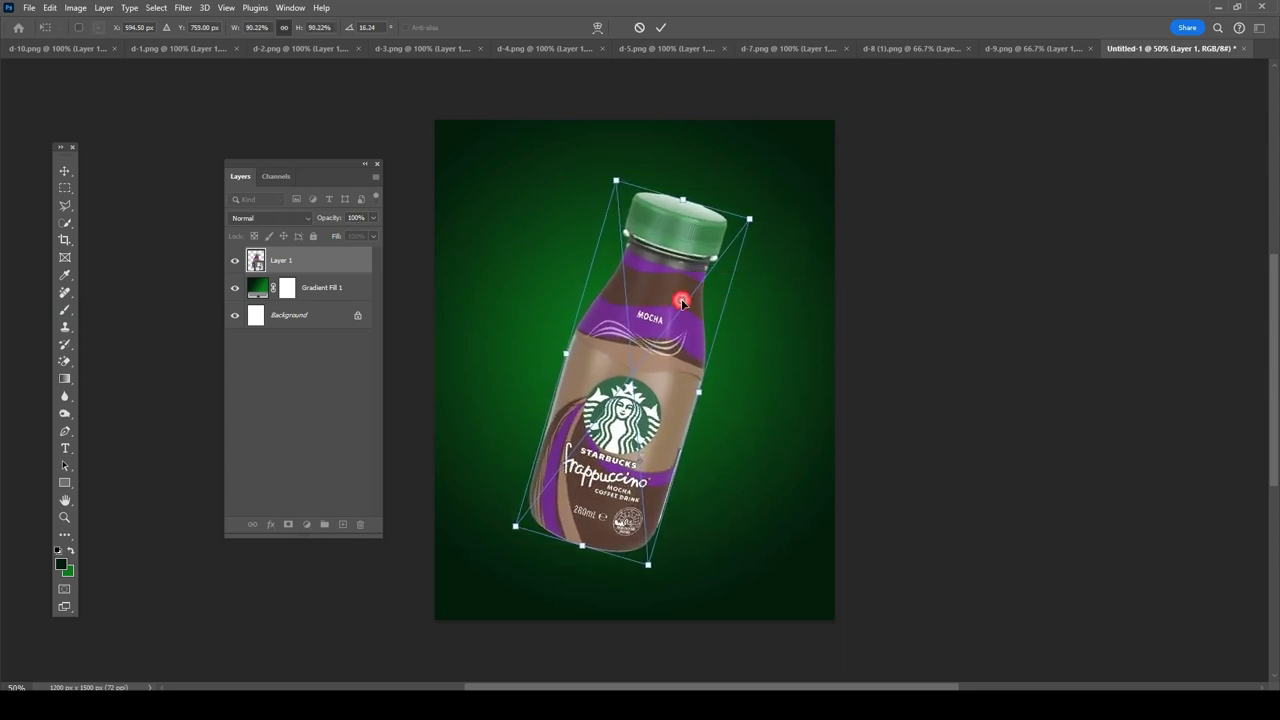
{"action": "key", "text": "Return"}
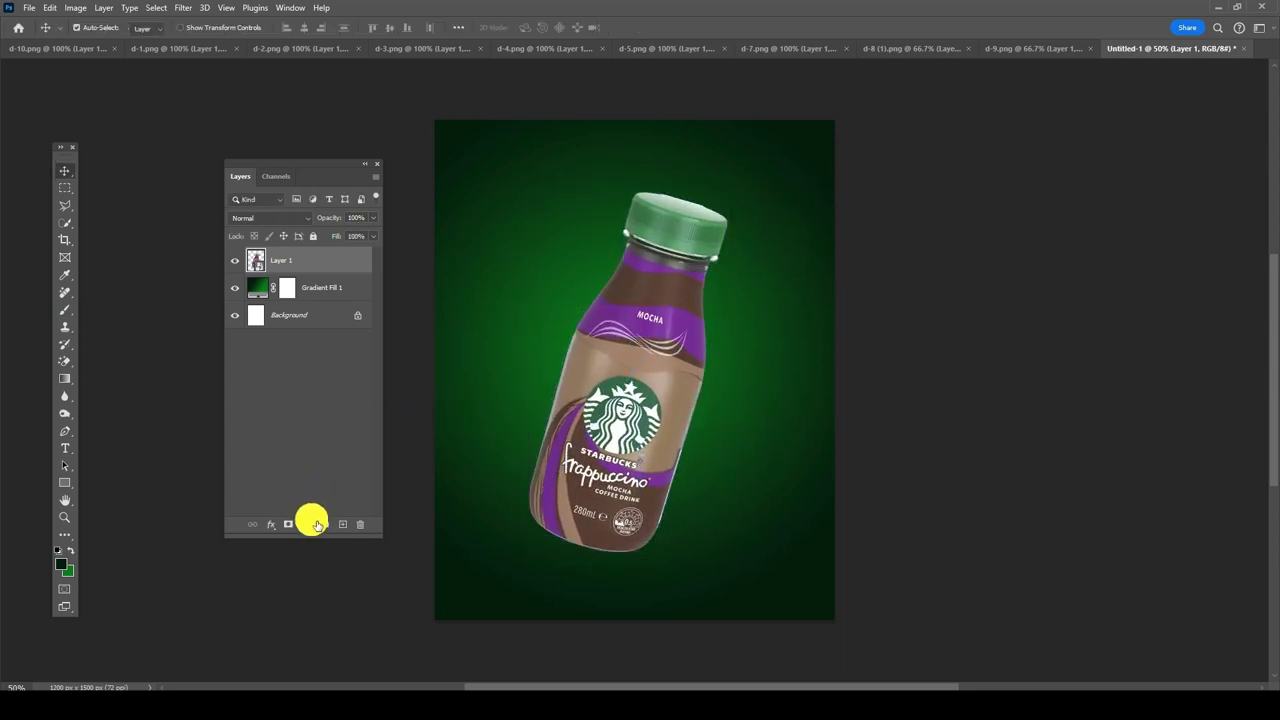
Step: Add a Curves adjustment clipped to the bottle, raising the black point to output about 31
{"action": "left_click", "coordinate": [307, 524]}
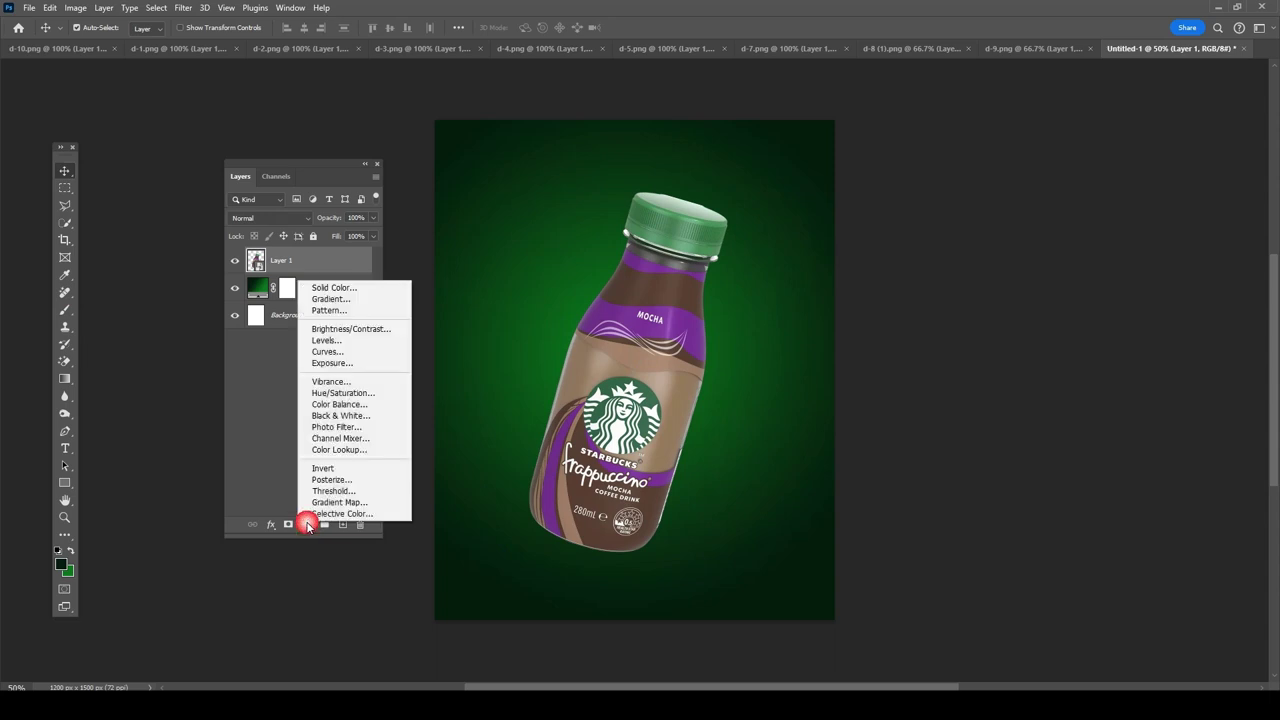
{"action": "left_click", "coordinate": [352, 355]}
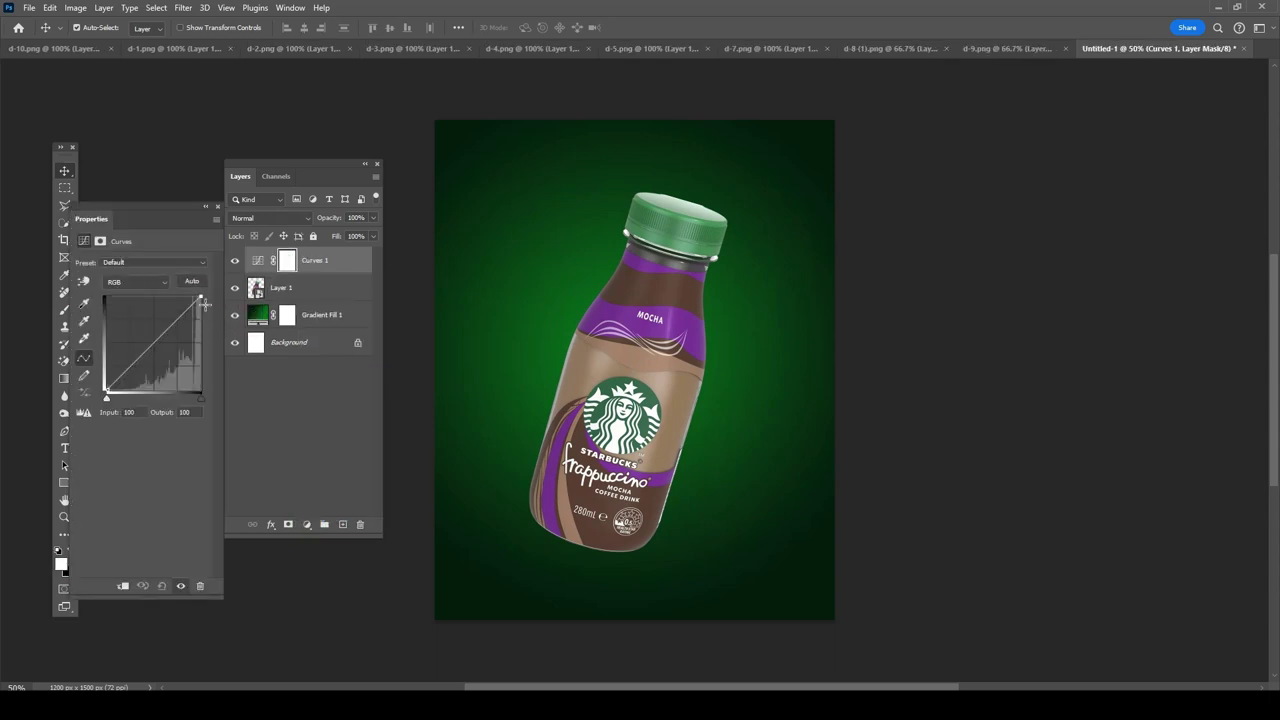
{"action": "left_click_drag", "start_coordinate": [204, 304], "coordinate": [212, 333]}
{"action": "left_click", "coordinate": [123, 585]}
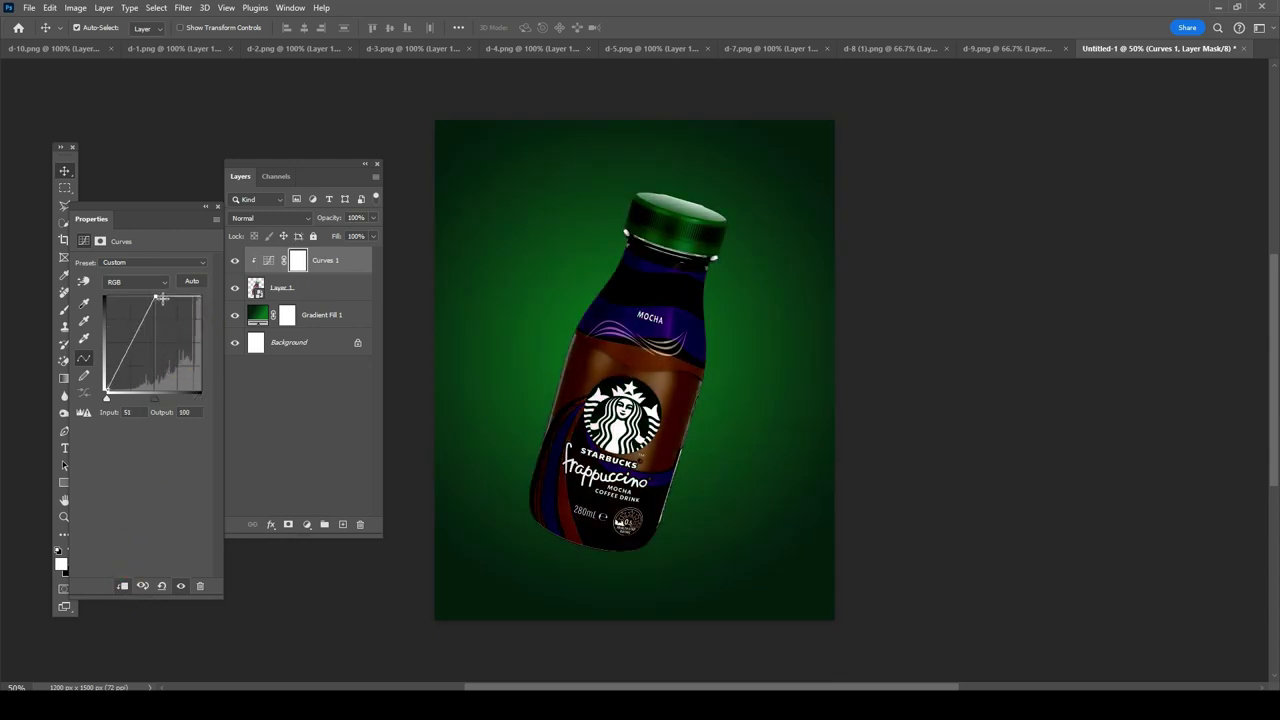
{"action": "left_click_drag", "start_coordinate": [204, 331], "coordinate": [200, 297]}
{"action": "left_click_drag", "start_coordinate": [107, 395], "coordinate": [94, 362]}
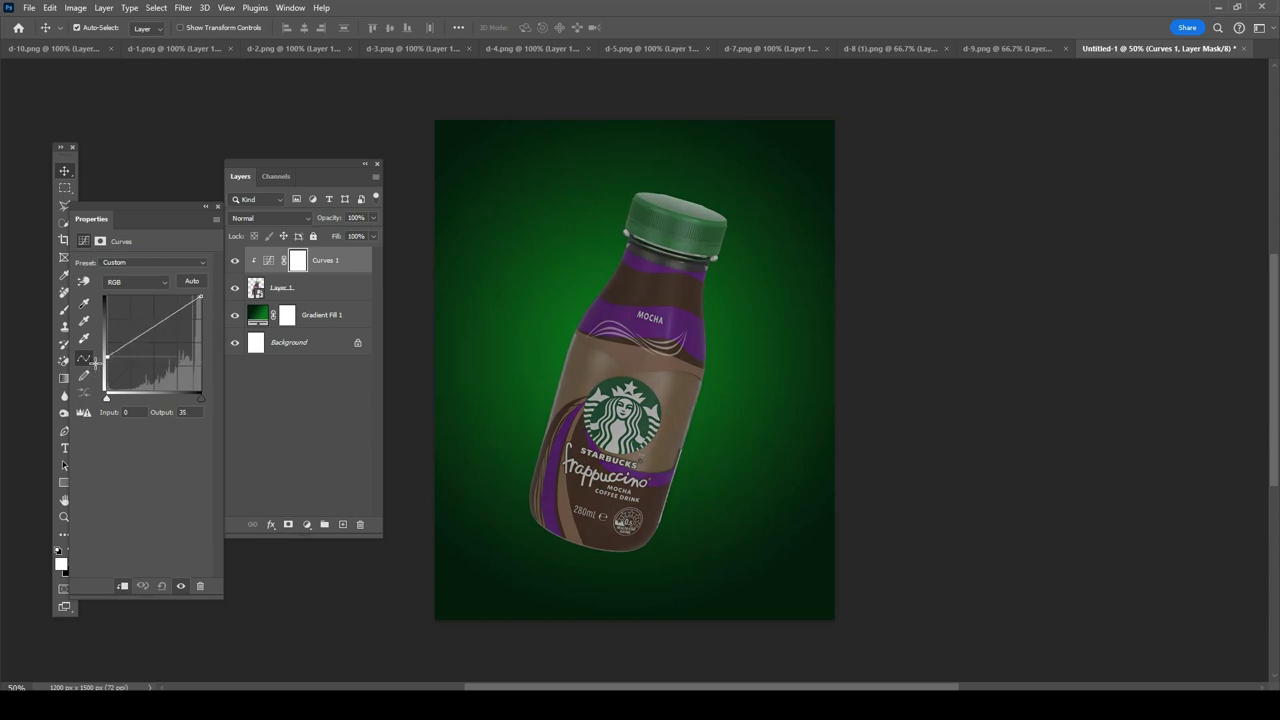
{"action": "left_click_drag", "start_coordinate": [193, 313], "coordinate": [217, 221]}
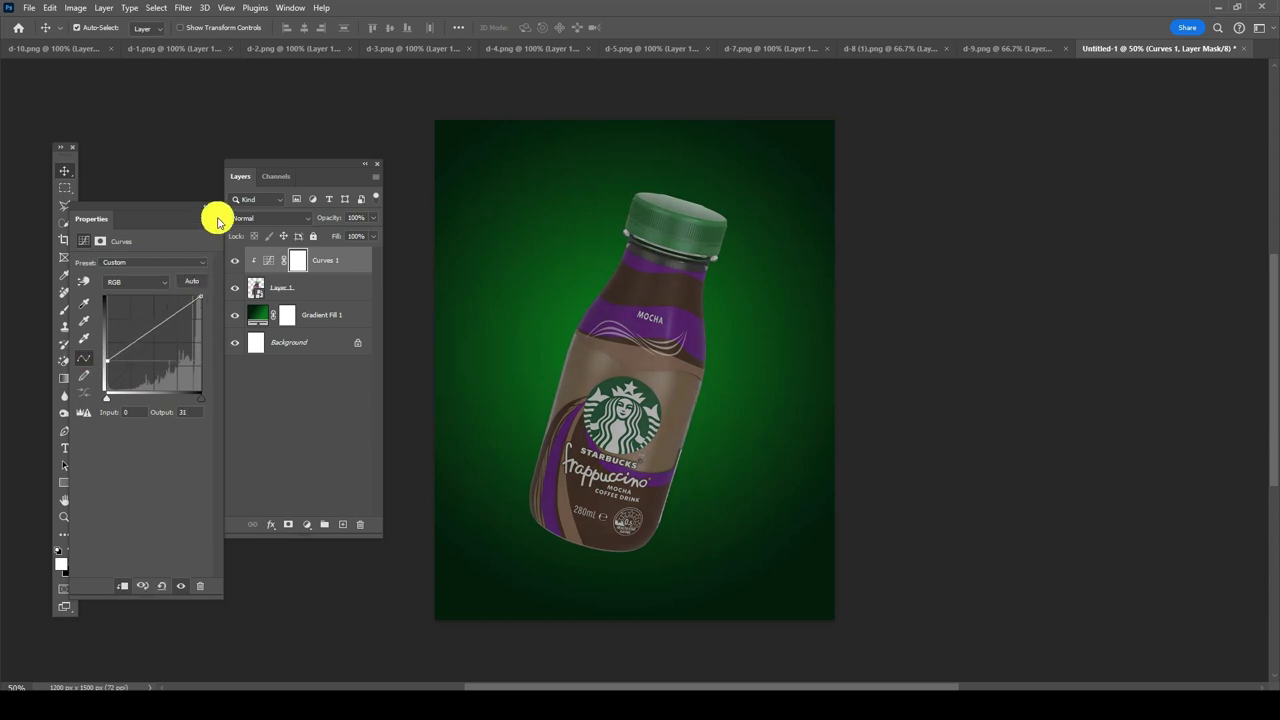
{"action": "left_click", "coordinate": [219, 207]}
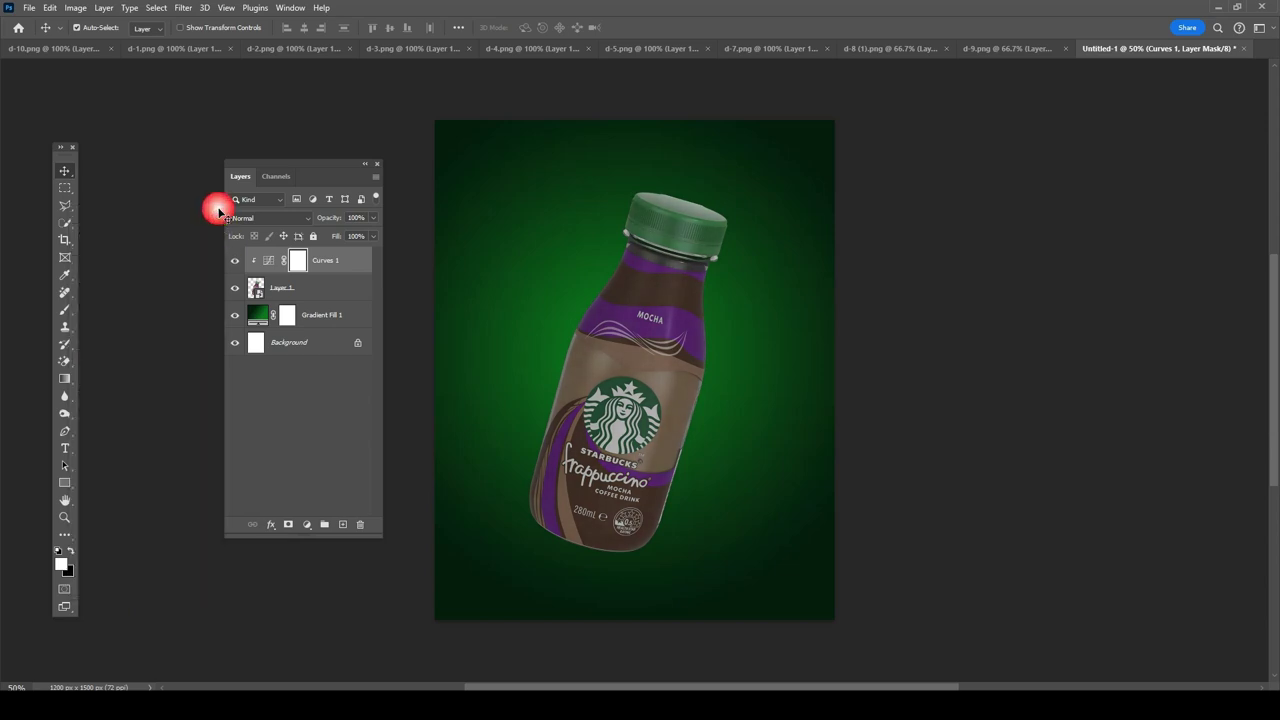
Step: Paint the Curves mask black over the bottle's label and logo at 100% opacity, size 250, then select Layer 1
{"action": "left_click", "coordinate": [63, 312]}
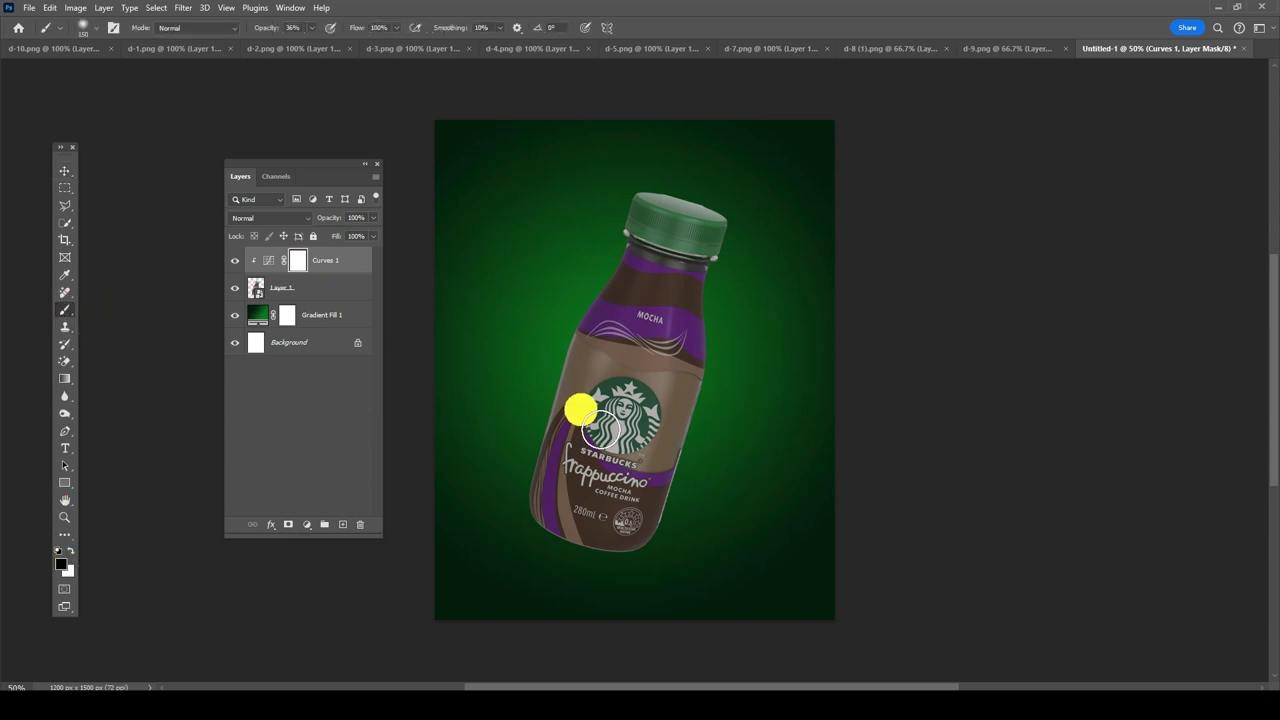
{"action": "left_click_drag", "start_coordinate": [600, 430], "coordinate": [665, 385]}
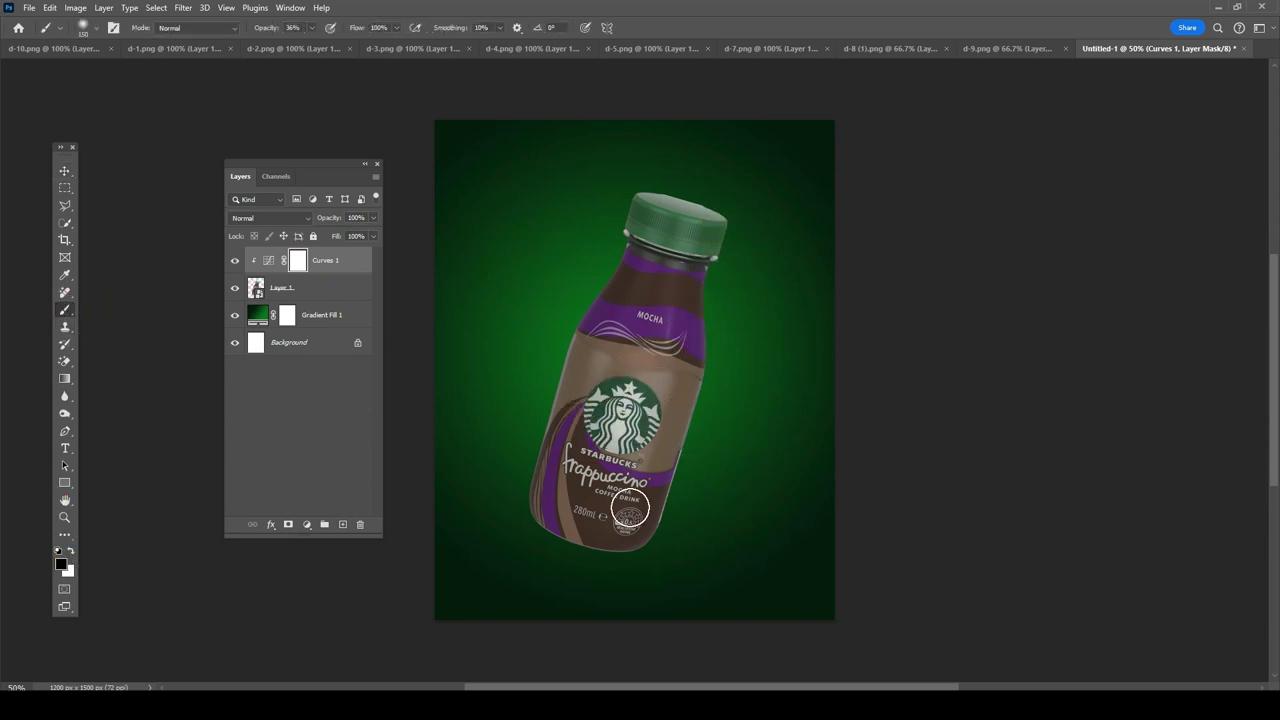
{"action": "left_click_drag", "start_coordinate": [630, 510], "coordinate": [651, 383]}
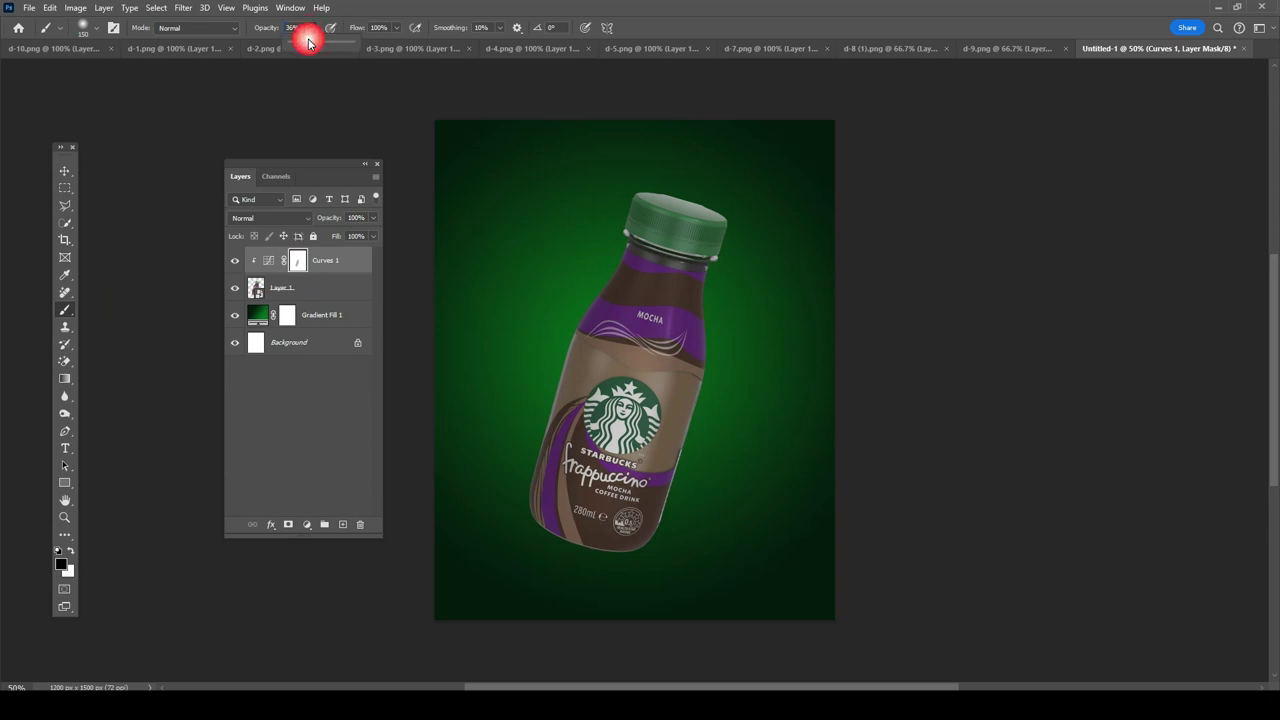
{"action": "left_click_drag", "start_coordinate": [308, 42], "coordinate": [563, 51]}
{"action": "mouse_move", "coordinate": [670, 395]}
{"action": "left_mouse_down"}
{"action": "mouse_move", "coordinate": [614, 500]}
{"action": "mouse_move", "coordinate": [622, 458]}
{"action": "mouse_move", "coordinate": [686, 351]}
{"action": "left_mouse_up"}
{"action": "left_click_drag", "start_coordinate": [655, 424], "coordinate": [700, 343]}
{"action": "key", "text": "bracketright"}
{"action": "key", "text": "bracketright"}
{"action": "key", "text": "bracketright"}
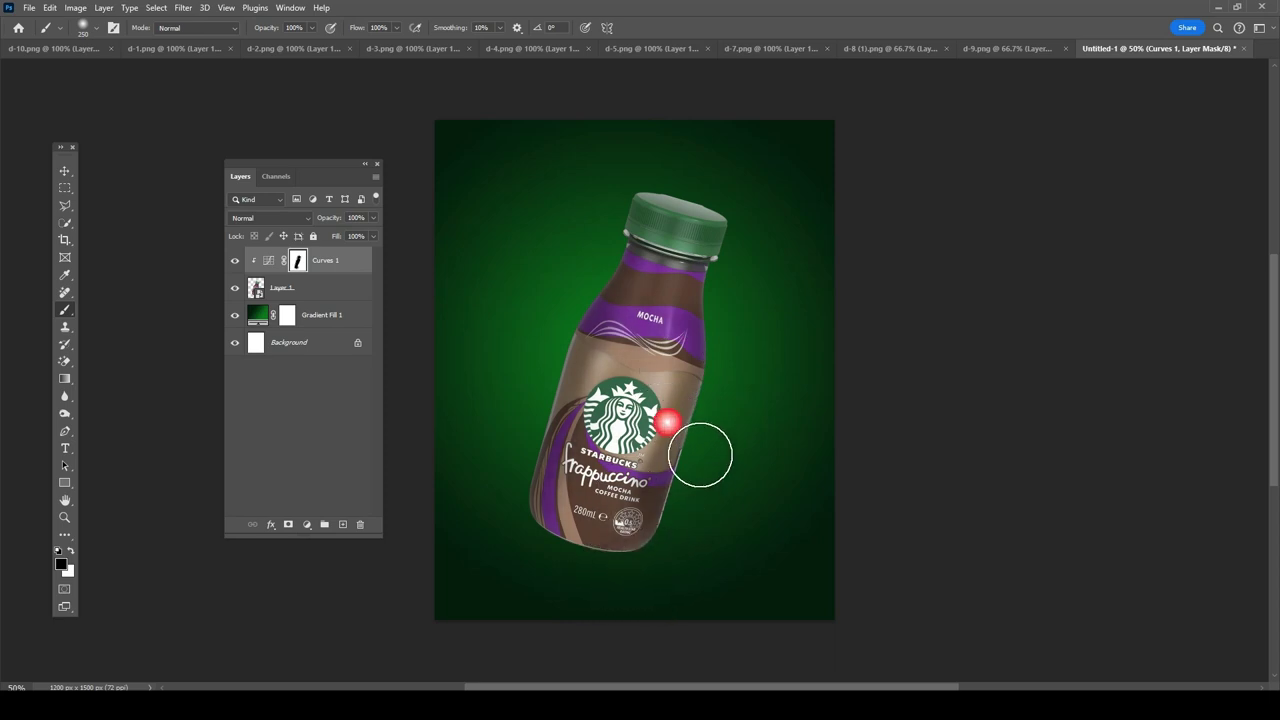
{"action": "left_click_drag", "start_coordinate": [663, 429], "coordinate": [701, 311]}
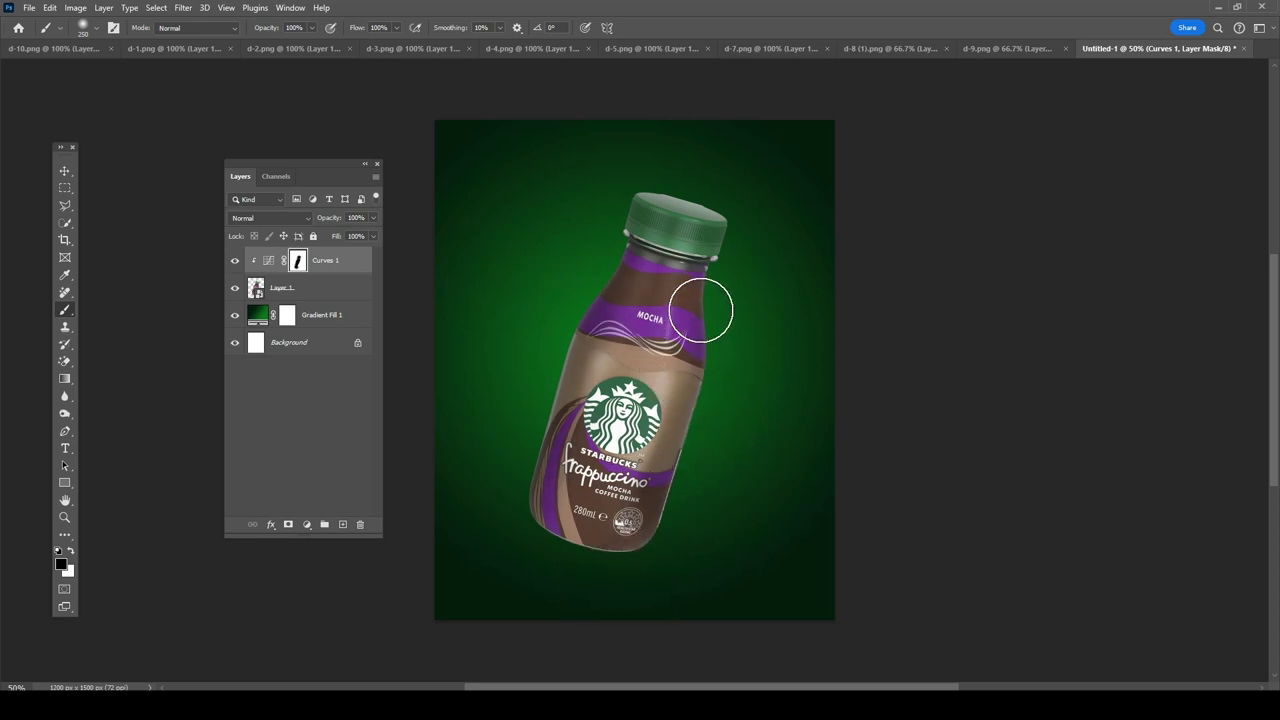
{"action": "left_click", "coordinate": [74, 171]}
{"action": "left_click", "coordinate": [243, 291]}
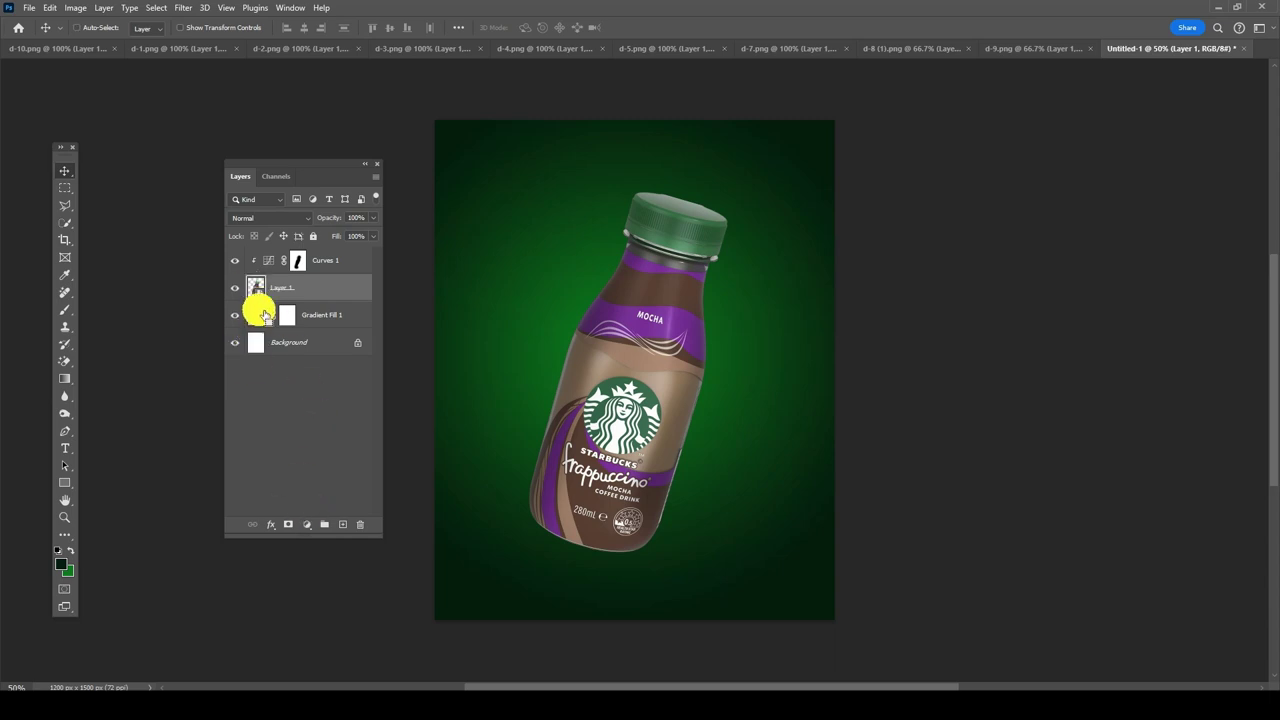
Step: Select the bottle's pixels and add a new empty Layer 2 above it
{"action": "right_click", "coordinate": [257, 287]}
{"action": "left_click", "coordinate": [314, 323]}
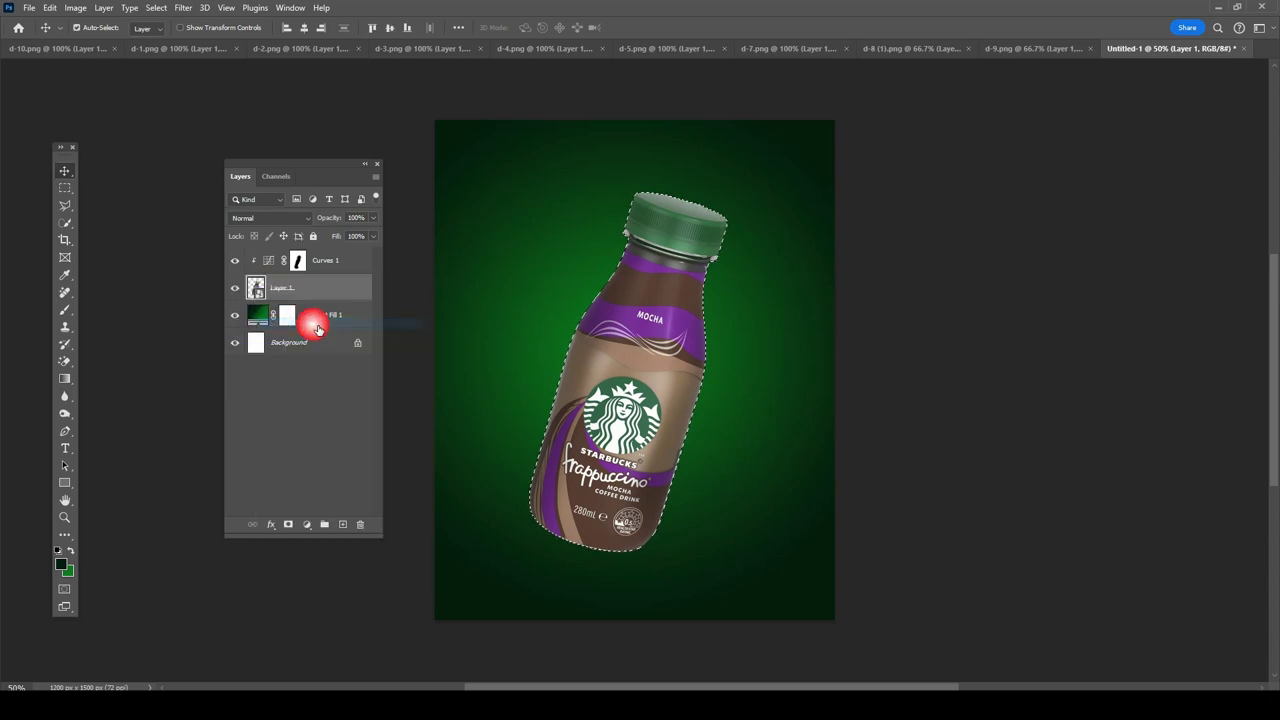
{"action": "left_click", "coordinate": [342, 524]}
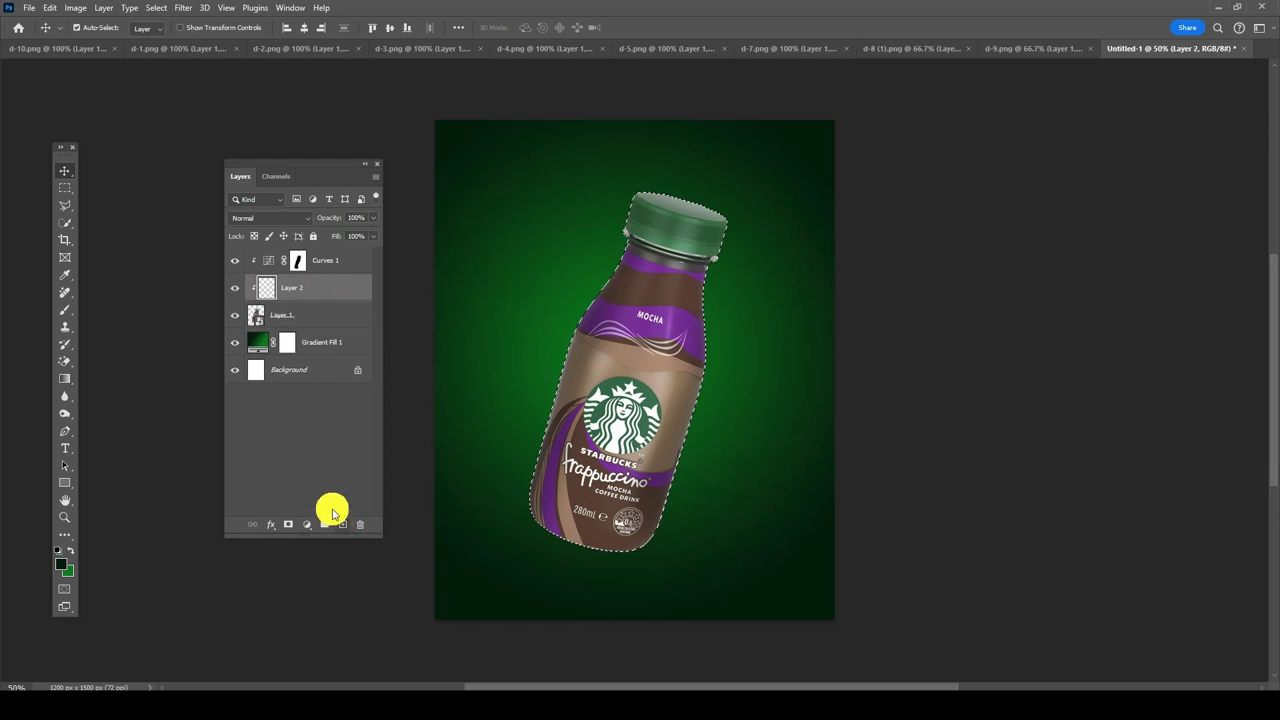
Step: Fill the selection with 50% gray, set Layer 2 to Overlay, and deselect
{"action": "left_click", "coordinate": [76, 7]}
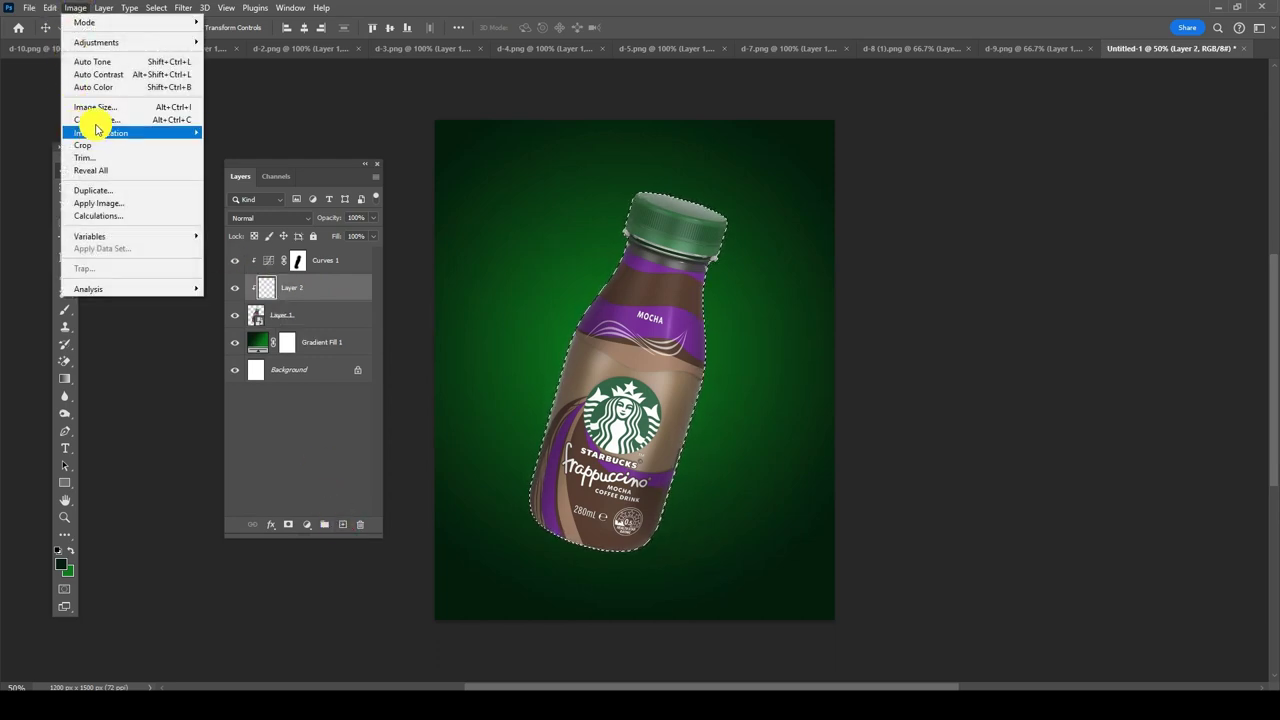
{"action": "left_click", "coordinate": [49, 7]}
{"action": "left_click", "coordinate": [62, 215]}
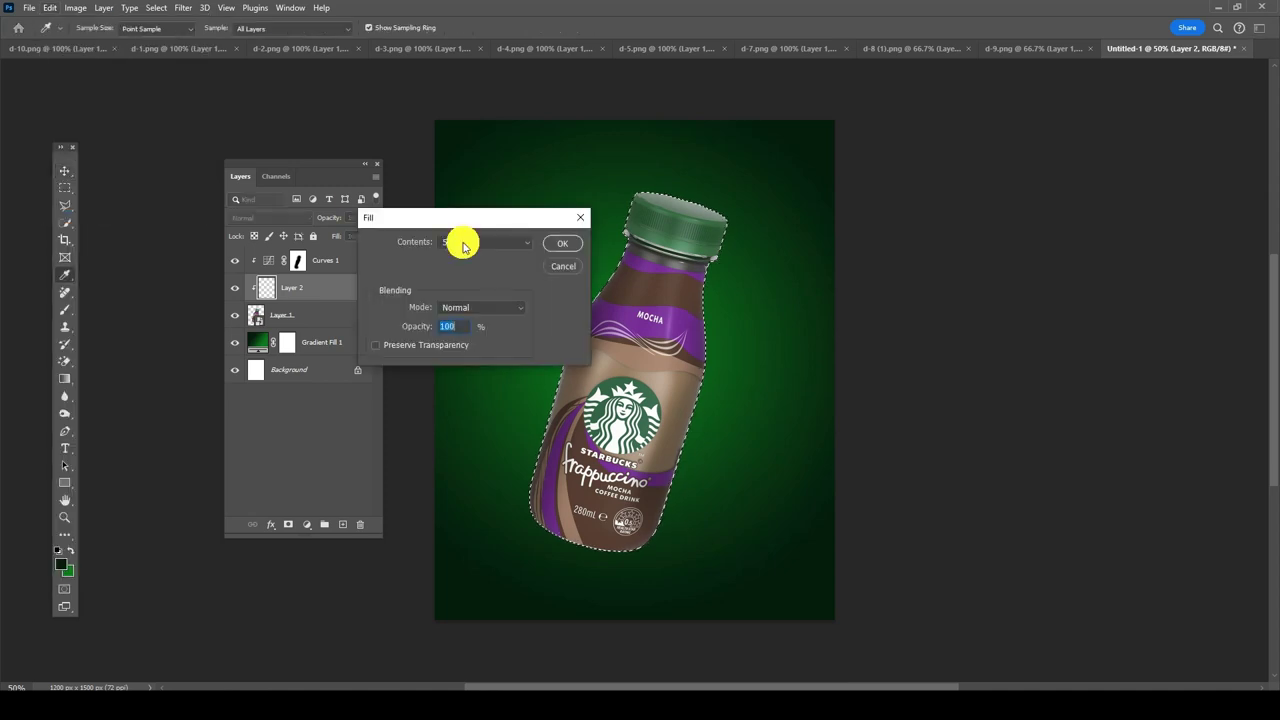
{"action": "left_click", "coordinate": [555, 241]}
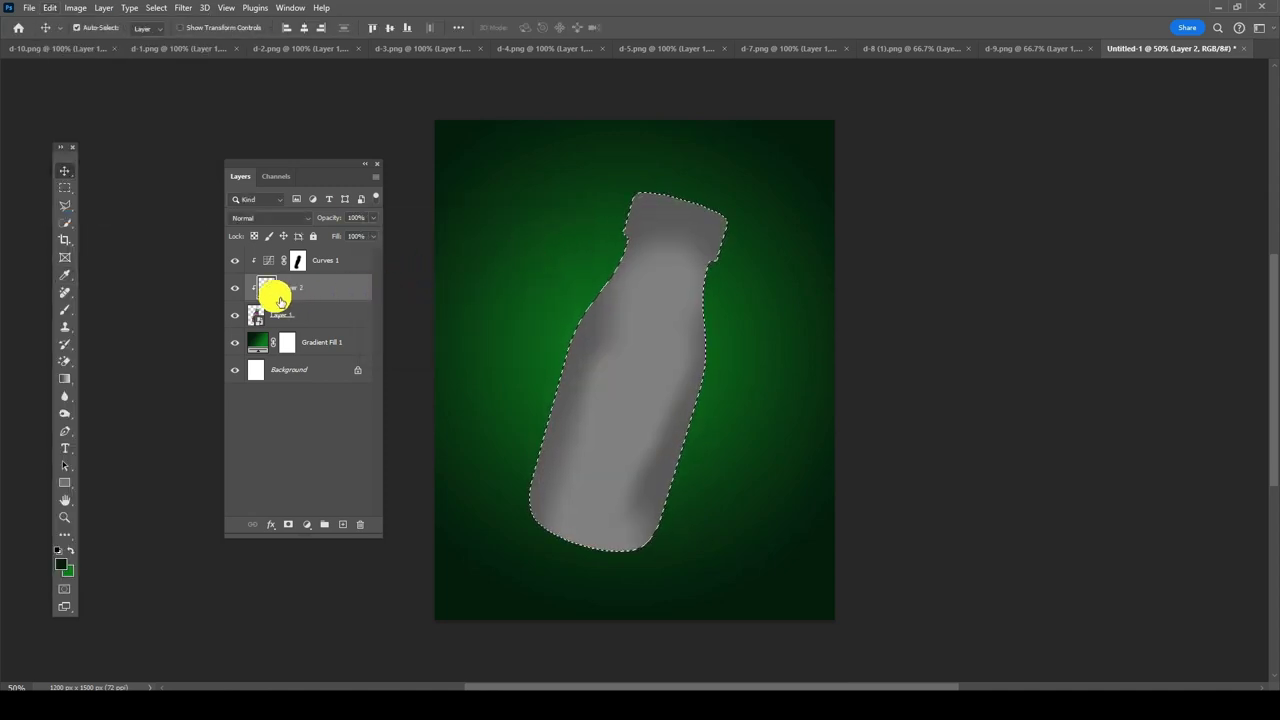
{"action": "left_click", "coordinate": [268, 218]}
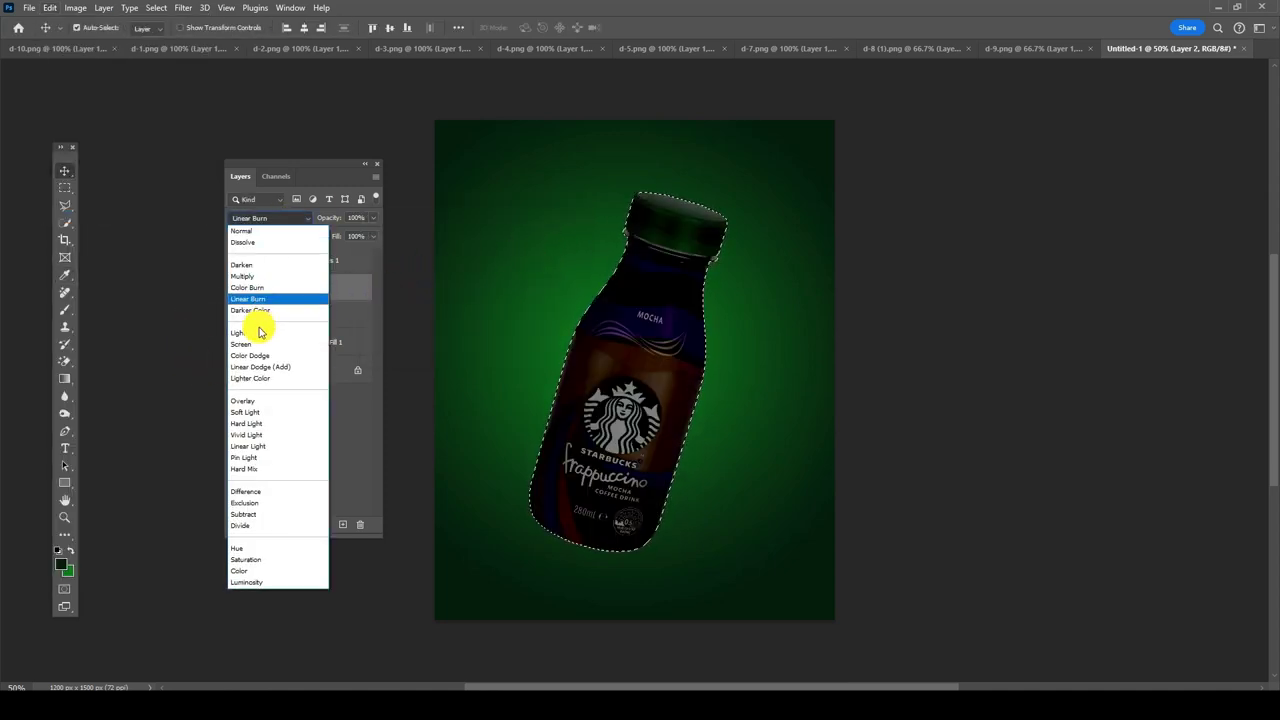
{"action": "left_click", "coordinate": [250, 401]}
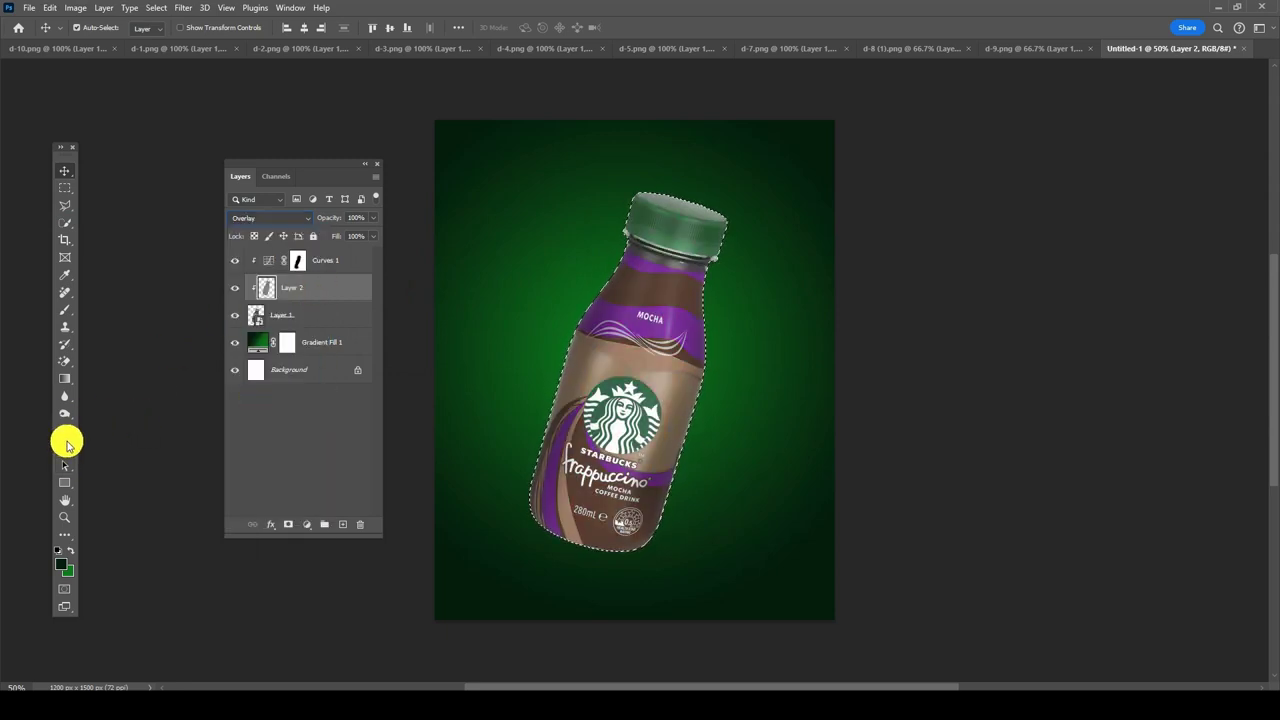
{"action": "key", "text": "ctrl+d"}
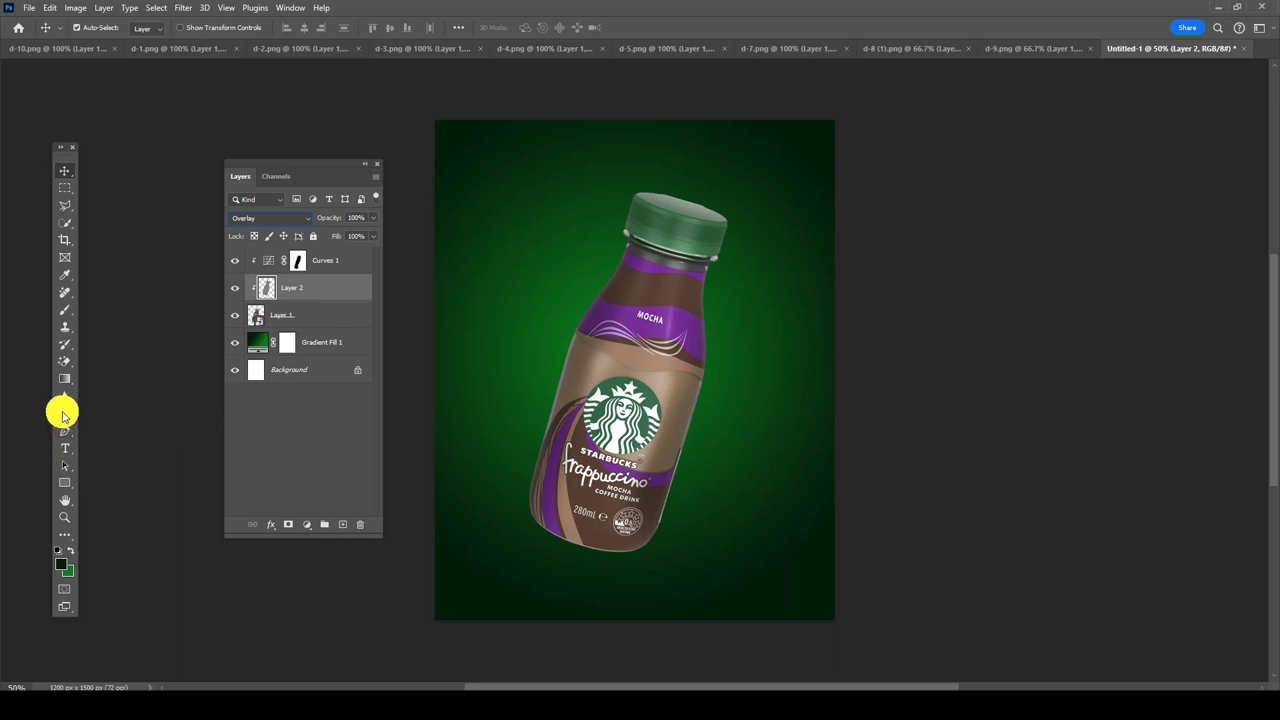
Step: Select the Burn tool with a soft brush of about 114 px
{"action": "left_click", "coordinate": [63, 413]}
{"action": "left_click", "coordinate": [121, 428]}
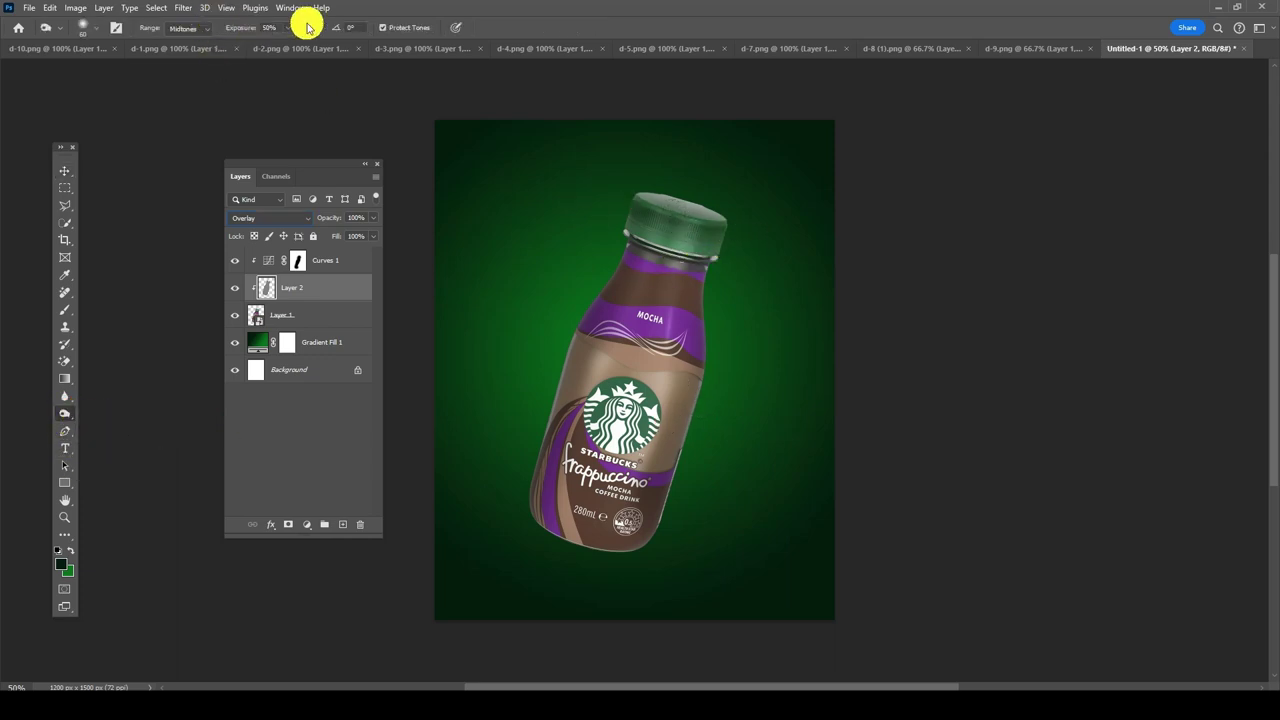
{"action": "left_click", "coordinate": [96, 28]}
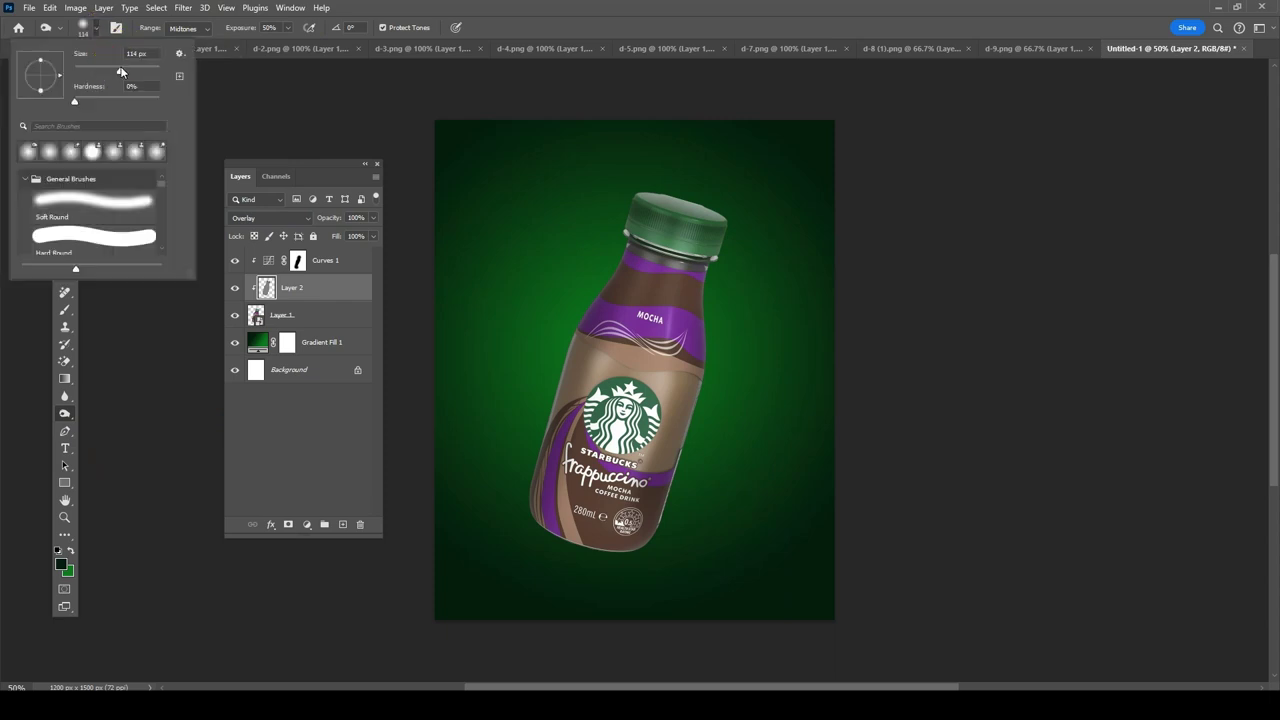
{"action": "left_click", "coordinate": [737, 19]}
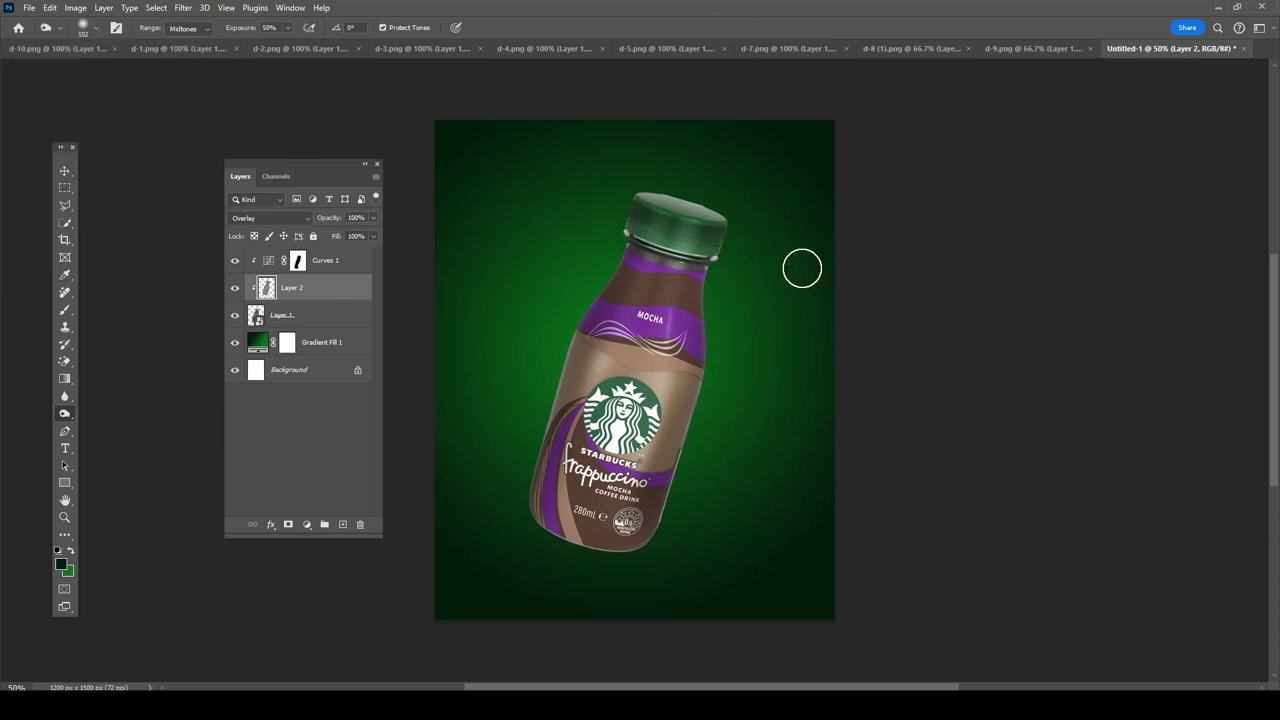
Step: Burn the bottle's bottom edge, neck beside the cap, and right side on the gray overlay layer
{"action": "left_click", "coordinate": [584, 530]}
{"action": "left_click_drag", "start_coordinate": [499, 527], "coordinate": [668, 574]}
{"action": "left_click_drag", "start_coordinate": [740, 237], "coordinate": [746, 323]}
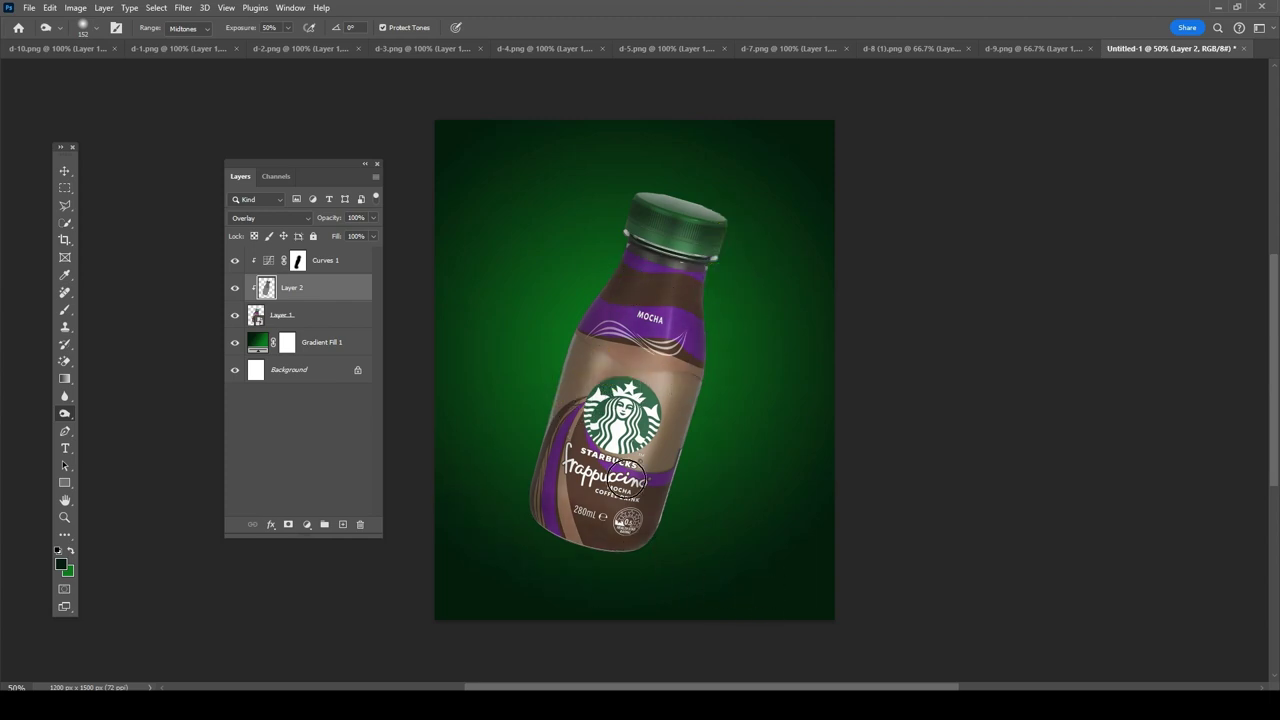
{"action": "left_click", "coordinate": [571, 349]}
{"action": "left_click_drag", "start_coordinate": [715, 414], "coordinate": [637, 598]}
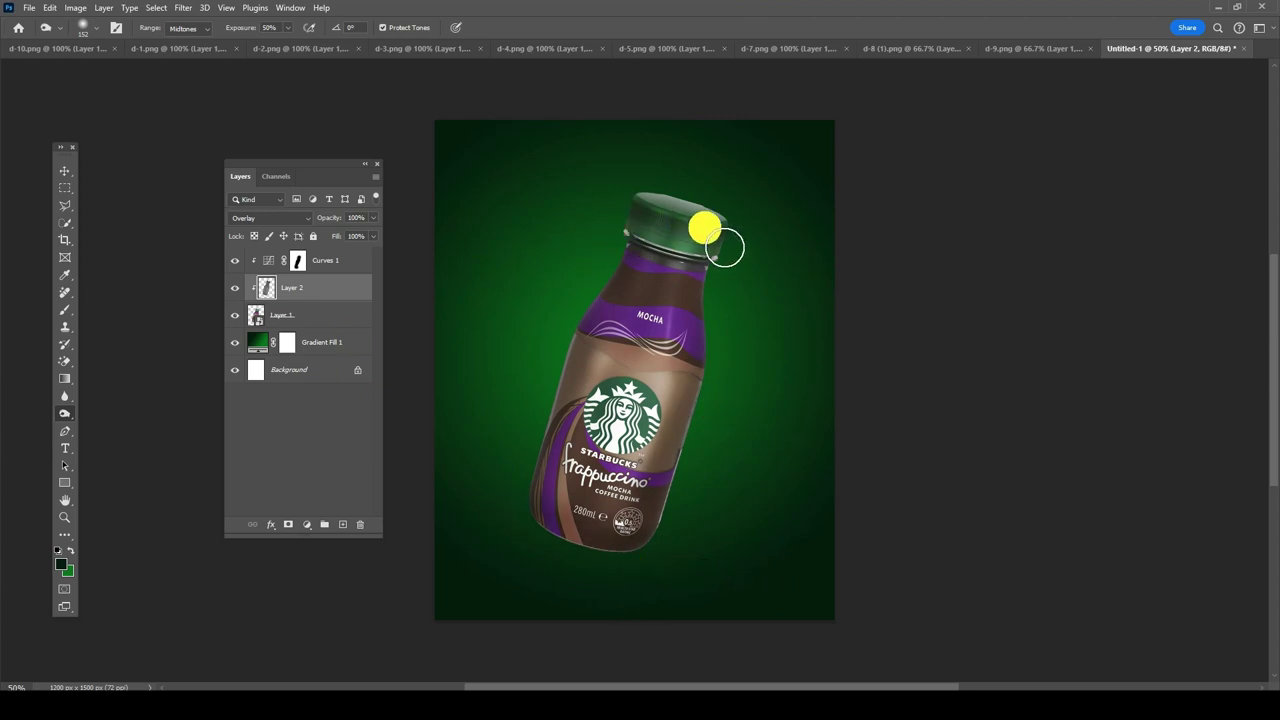
{"action": "left_click_drag", "start_coordinate": [725, 247], "coordinate": [703, 275]}
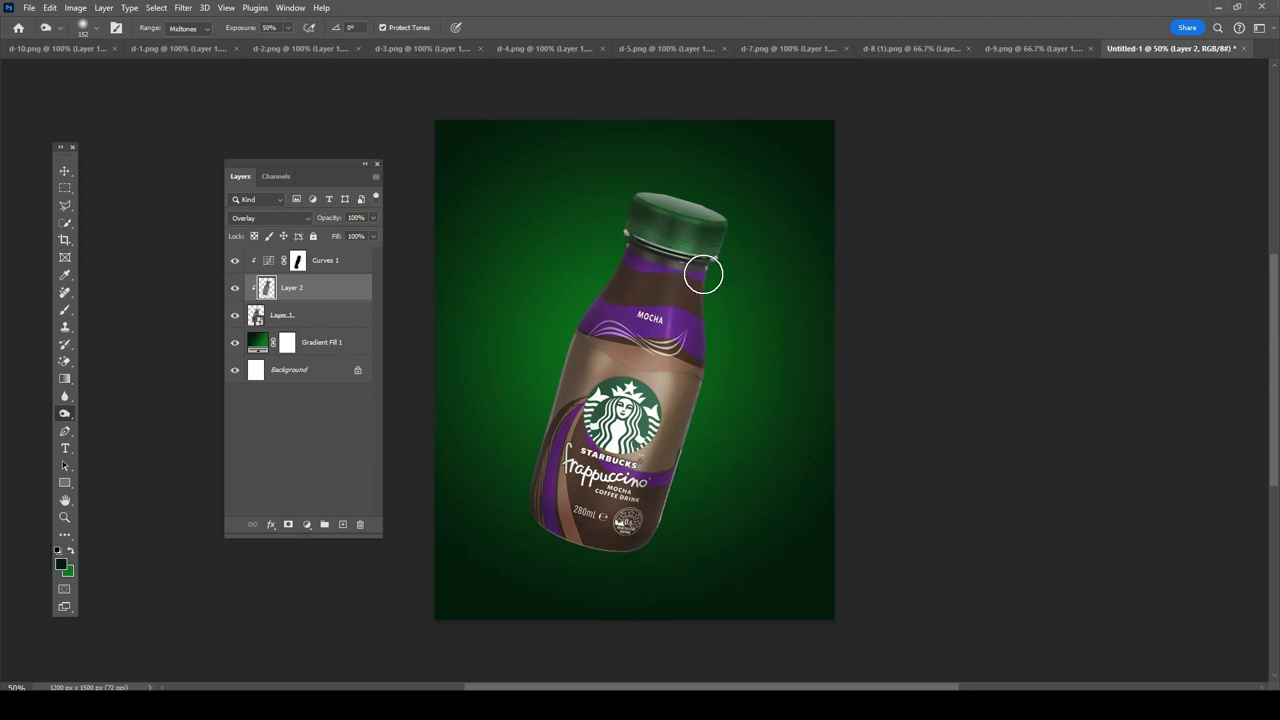
{"action": "left_click", "coordinate": [60, 169]}
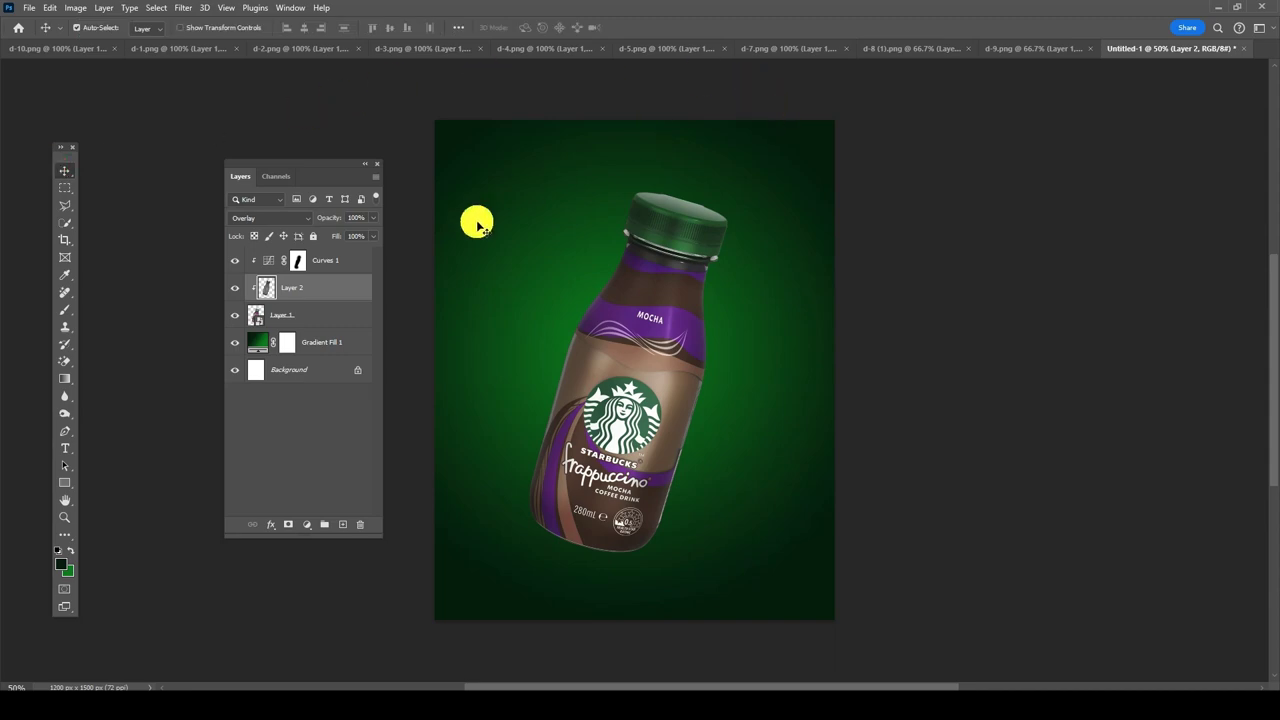
Step: Select the Curves 1 layer, then browse the open images to d-10.png's leaf branches
{"action": "left_click", "coordinate": [351, 261]}
{"action": "left_click", "coordinate": [1005, 48]}
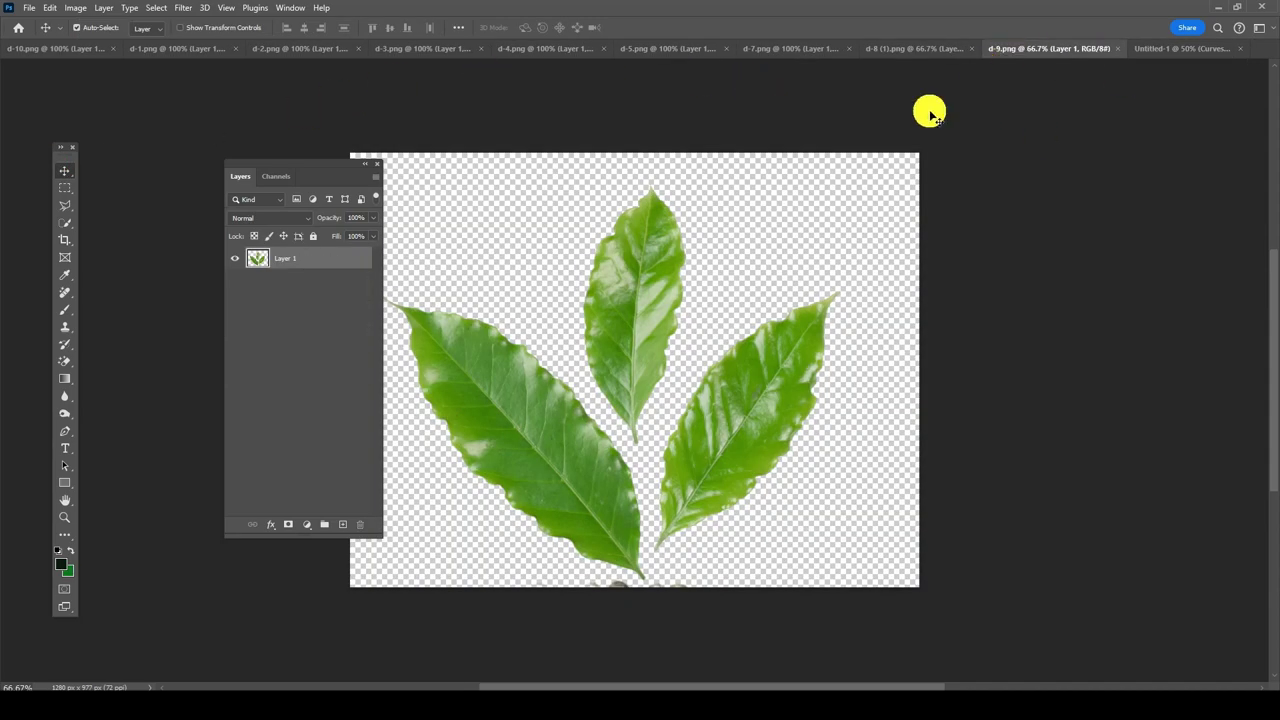
{"action": "left_click", "coordinate": [890, 48]}
{"action": "left_click", "coordinate": [797, 50]}
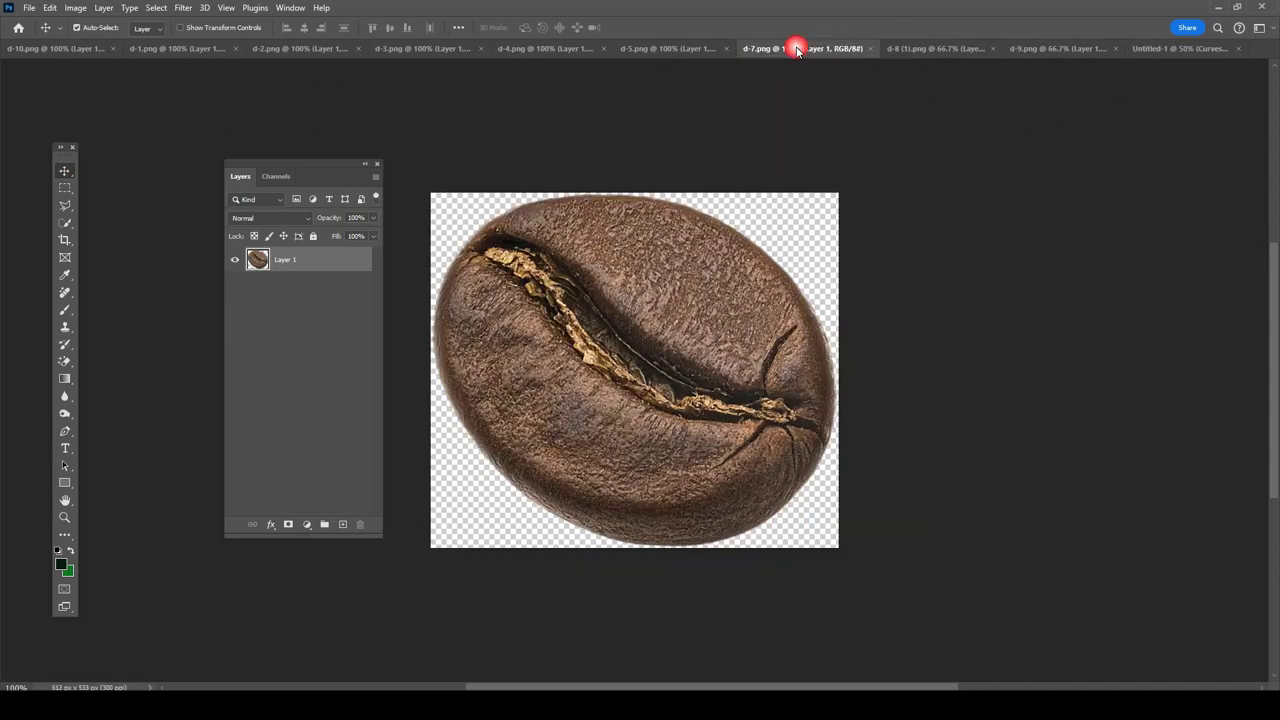
{"action": "left_click", "coordinate": [18, 49]}
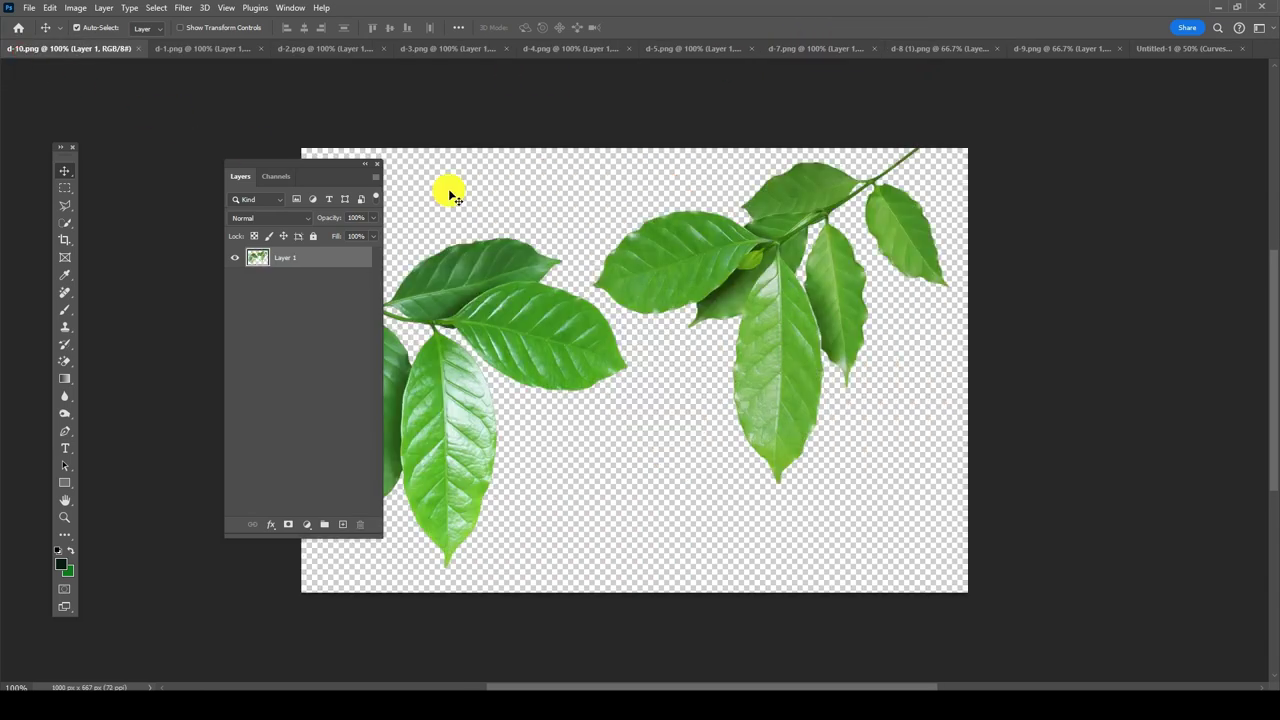
{"action": "left_click_drag", "start_coordinate": [357, 171], "coordinate": [265, 144]}
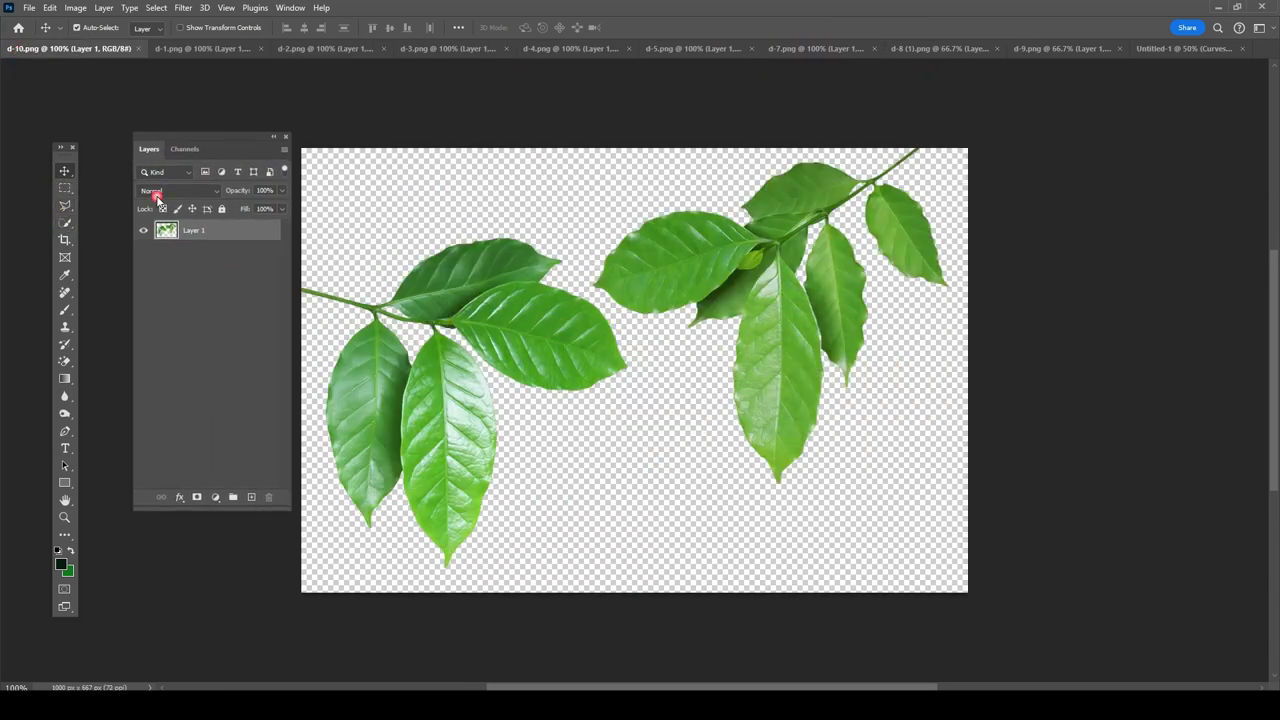
Step: Outline the left leaf sprig with the Polygonal Lasso, copy it, and return to Untitled-1
{"action": "left_click", "coordinate": [65, 204]}
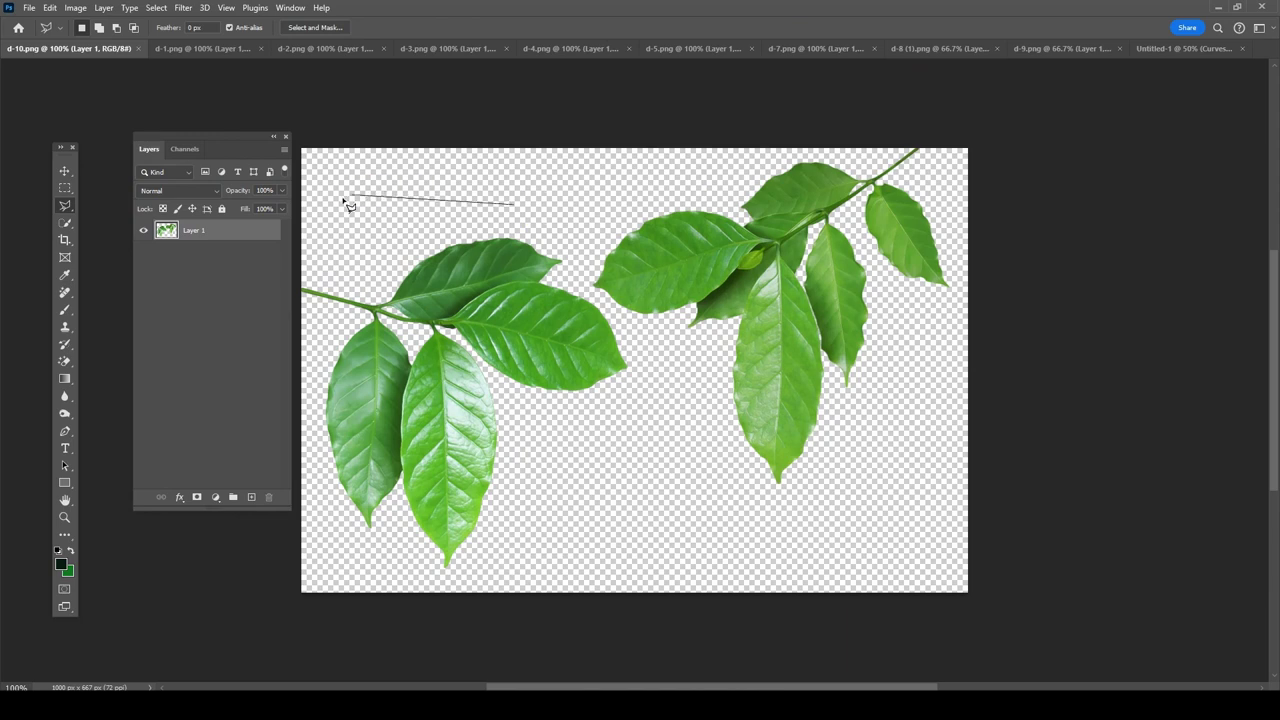
{"action": "left_click", "coordinate": [297, 213]}
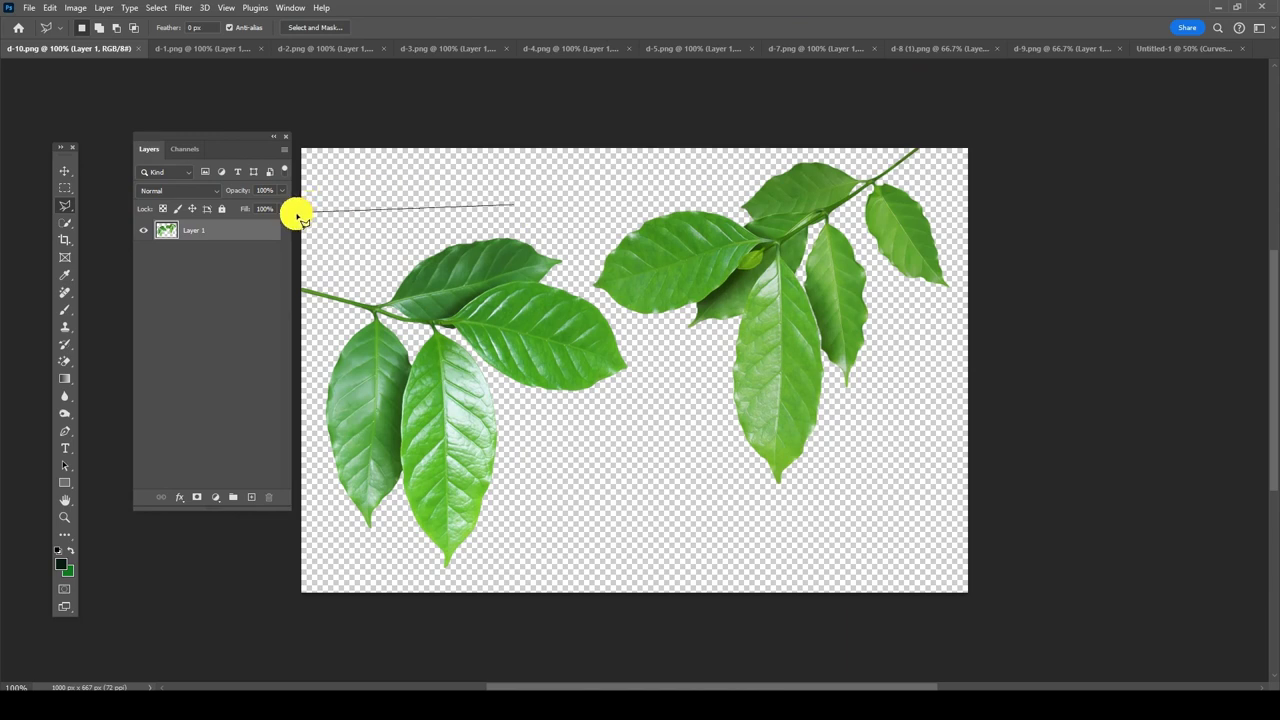
{"action": "left_click", "coordinate": [657, 556]}
{"action": "left_click", "coordinate": [710, 430]}
{"action": "left_click", "coordinate": [654, 352]}
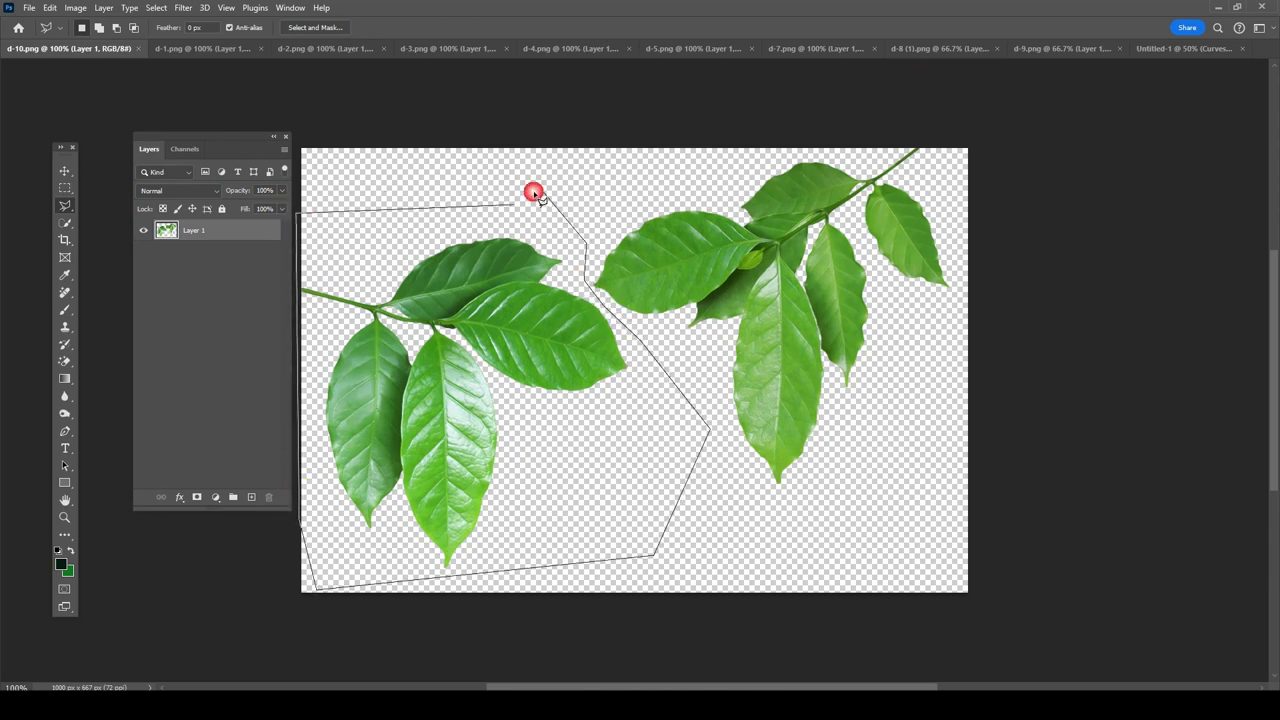
{"action": "left_click", "coordinate": [534, 192]}
{"action": "left_click", "coordinate": [66, 171]}
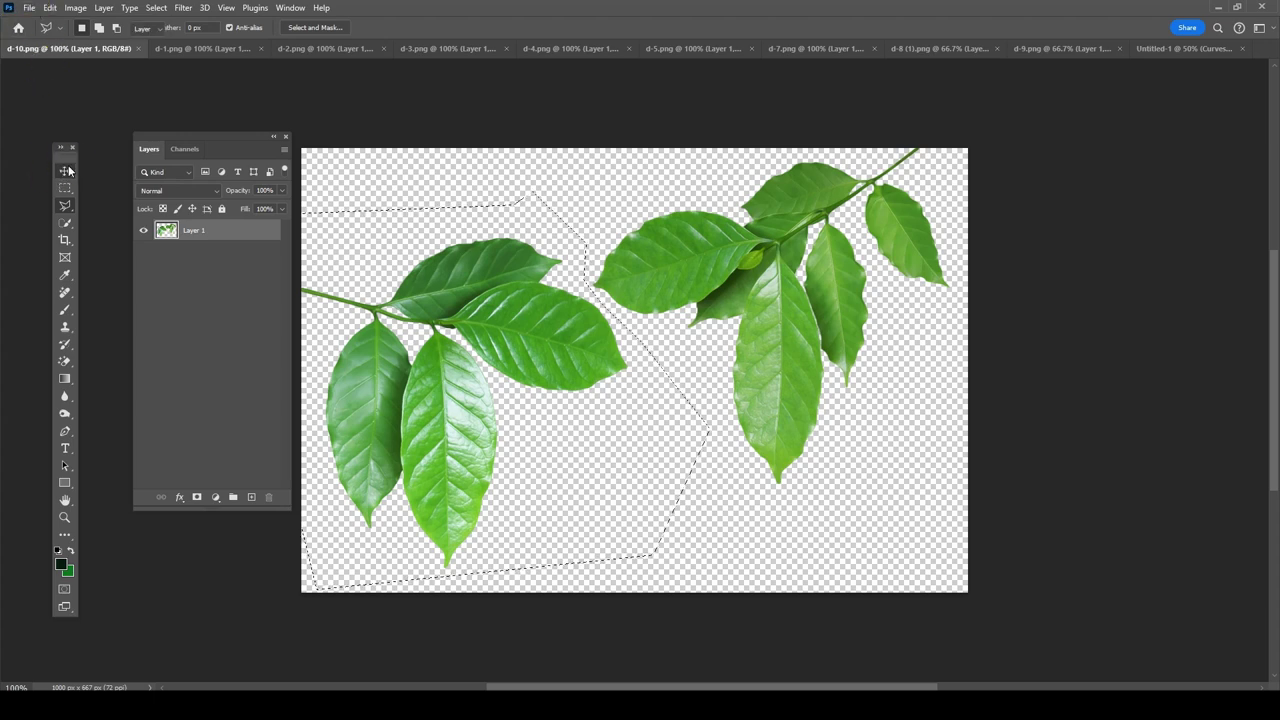
{"action": "left_click", "coordinate": [43, 8]}
{"action": "left_click", "coordinate": [49, 77]}
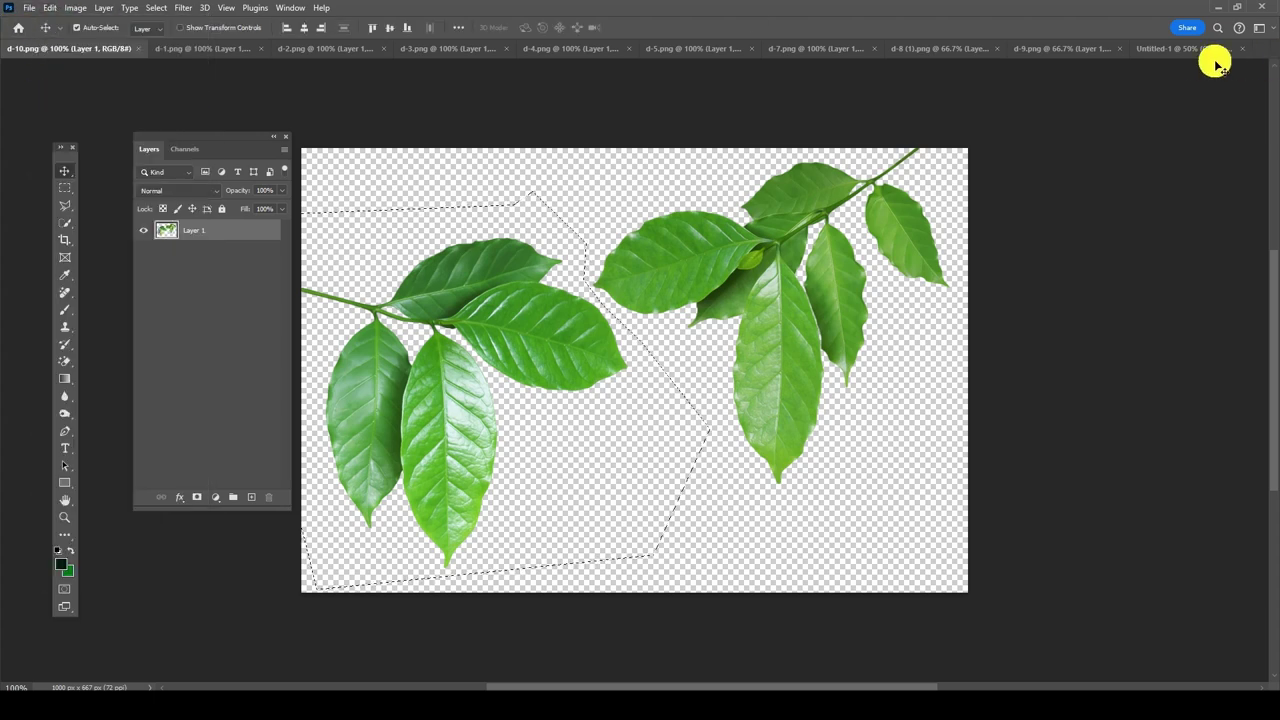
{"action": "left_click", "coordinate": [1182, 50]}
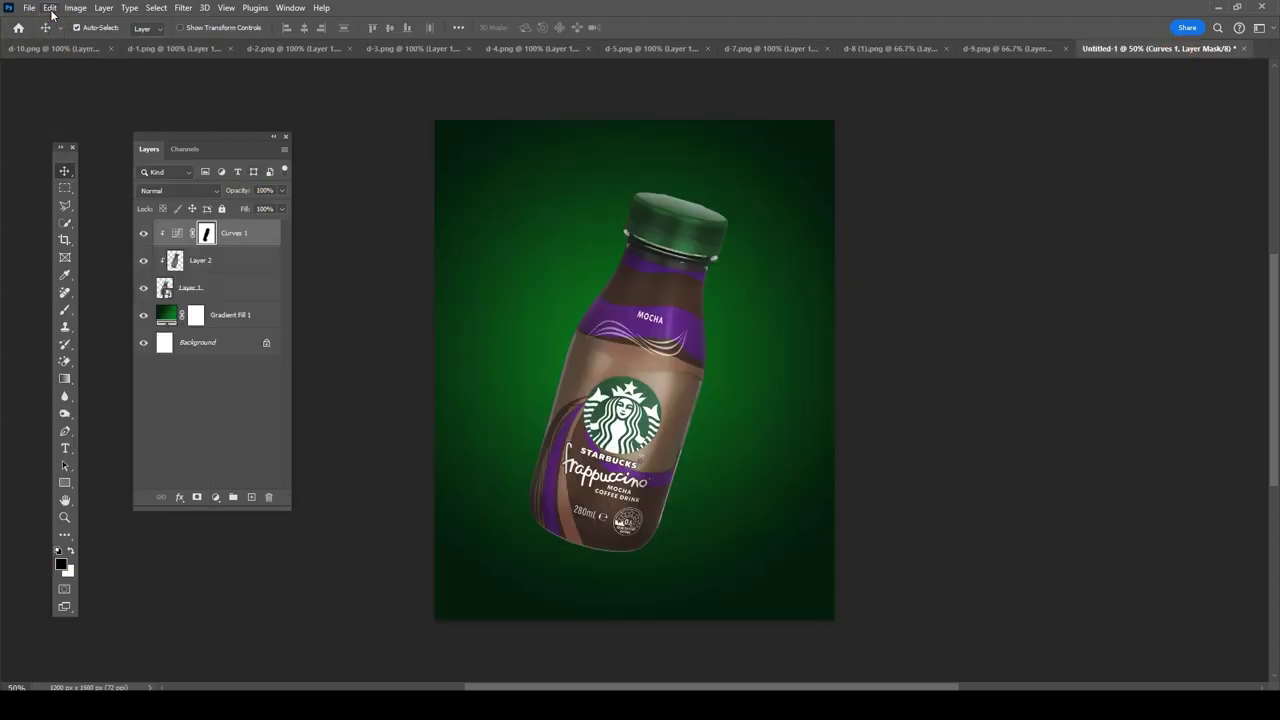
Step: Paste the leaves into the poster, shift them right, and convert Layer 3 to a Smart Object
{"action": "left_click", "coordinate": [49, 8]}
{"action": "left_click", "coordinate": [69, 123]}
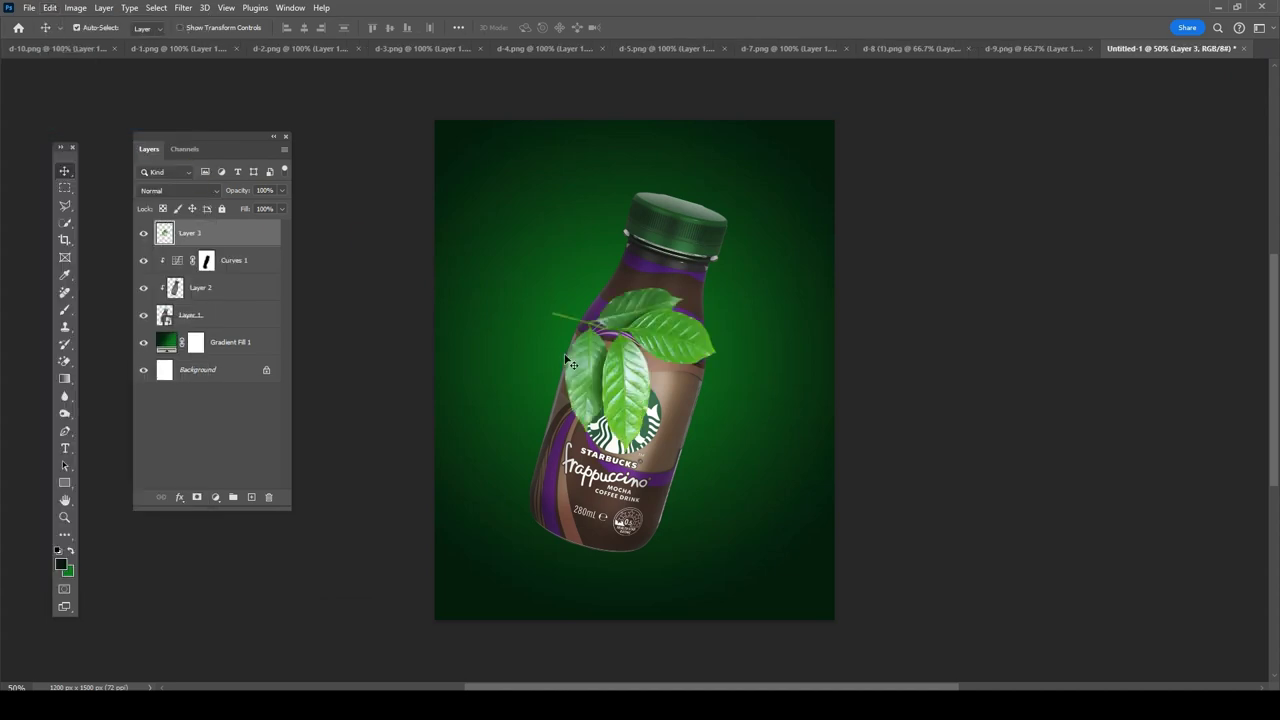
{"action": "mouse_move", "coordinate": [662, 340]}
{"action": "left_mouse_down"}
{"action": "mouse_move", "coordinate": [734, 346]}
{"action": "mouse_move", "coordinate": [684, 420]}
{"action": "left_mouse_up"}
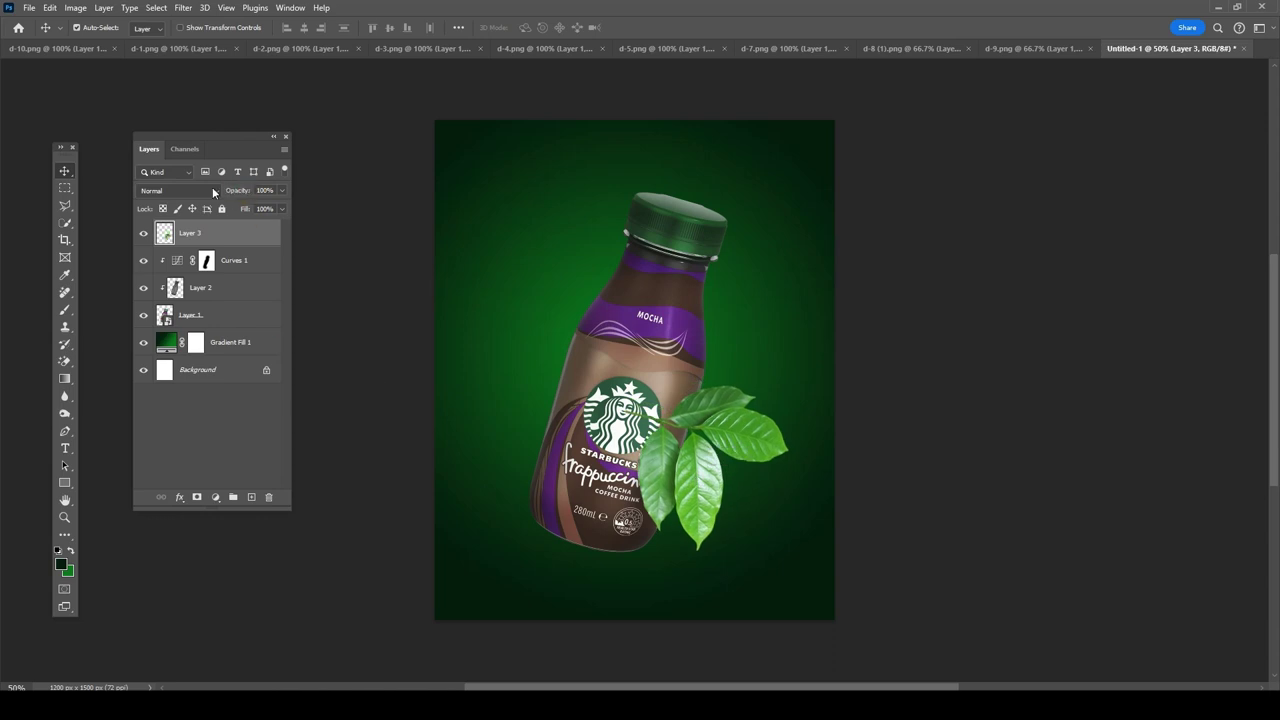
{"action": "right_click", "coordinate": [243, 245]}
{"action": "left_click", "coordinate": [298, 504]}
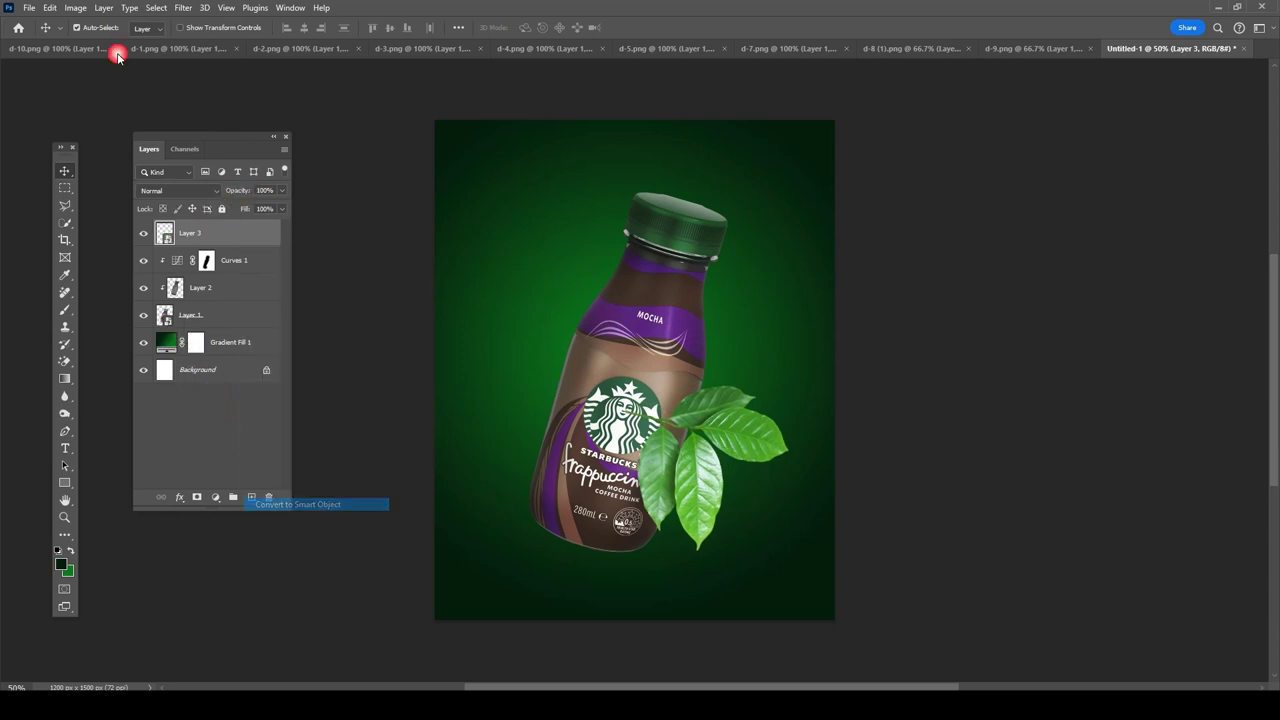
Step: Rotate the leaves about -110° and move them toward the bottle's lower right
{"action": "left_click", "coordinate": [48, 8]}
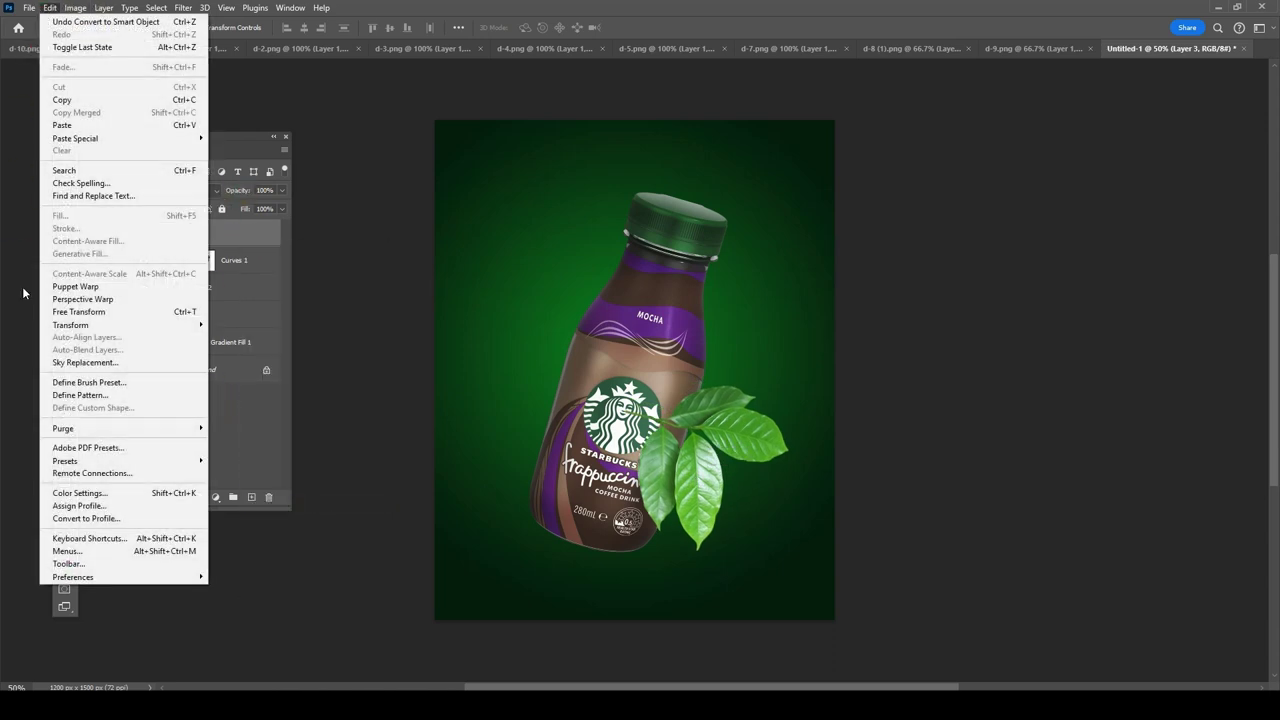
{"action": "left_click", "coordinate": [94, 310]}
{"action": "left_click_drag", "start_coordinate": [783, 418], "coordinate": [585, 453]}
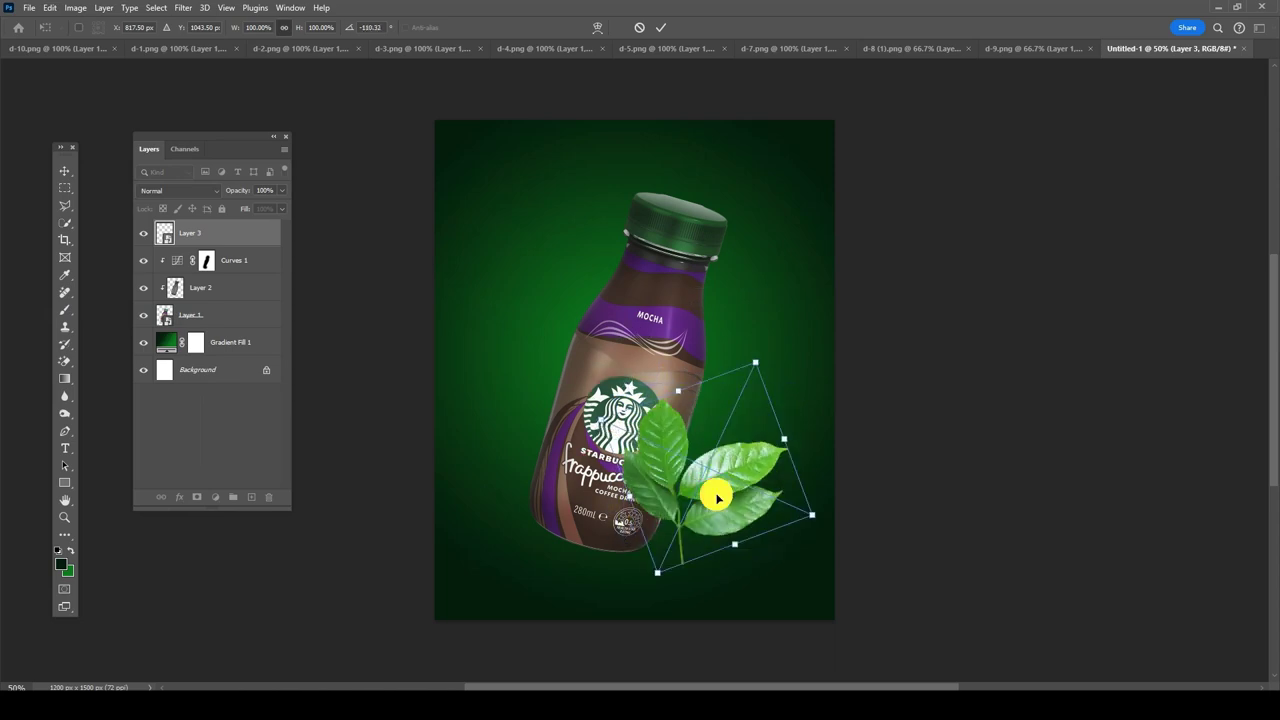
{"action": "mouse_move", "coordinate": [717, 497]}
{"action": "left_mouse_down"}
{"action": "mouse_move", "coordinate": [757, 549]}
{"action": "mouse_move", "coordinate": [726, 529]}
{"action": "left_mouse_up"}
{"action": "key", "text": "Return"}
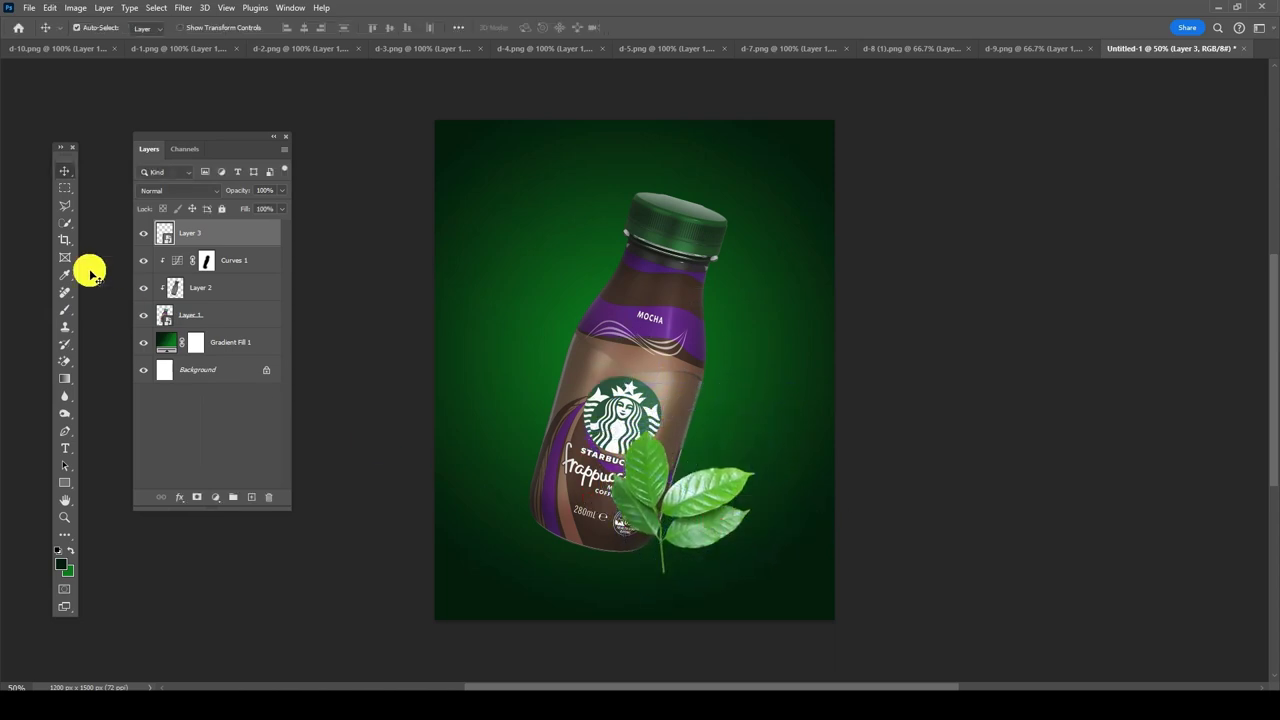
Step: Add a clipped Curves 2 adjustment with the black point lifted to output 26
{"action": "left_click", "coordinate": [215, 497]}
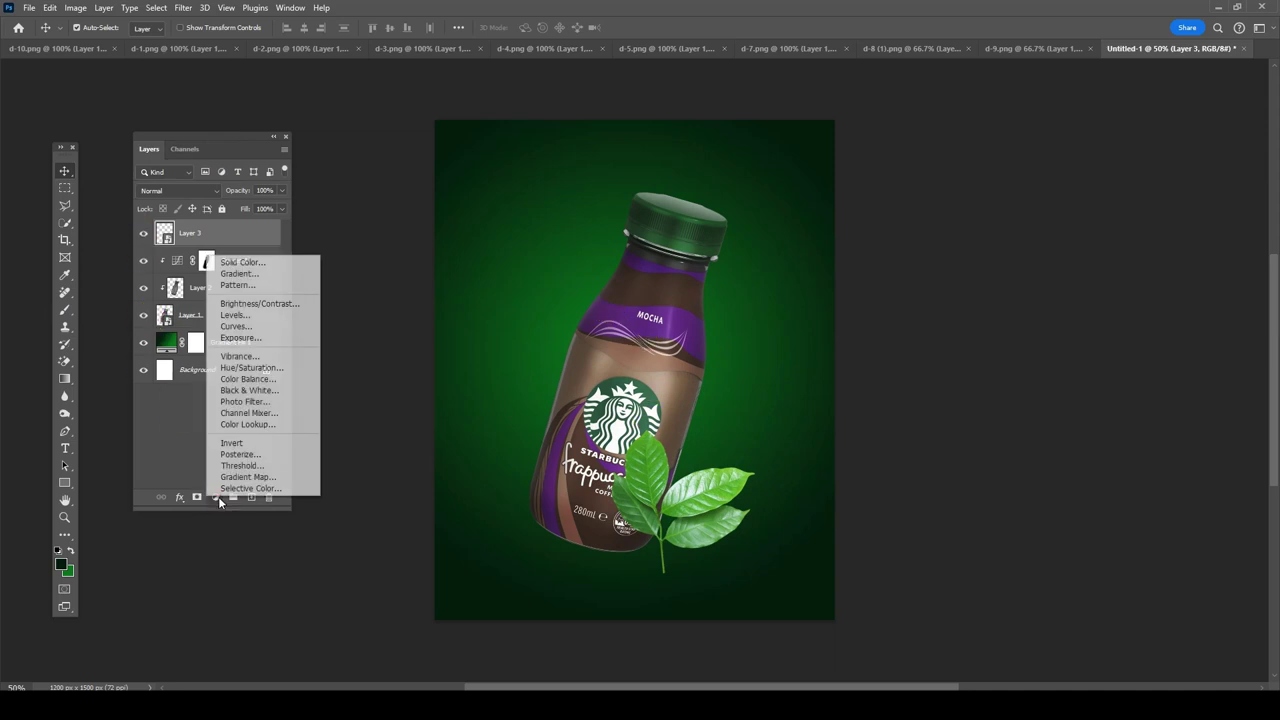
{"action": "left_click", "coordinate": [236, 326]}
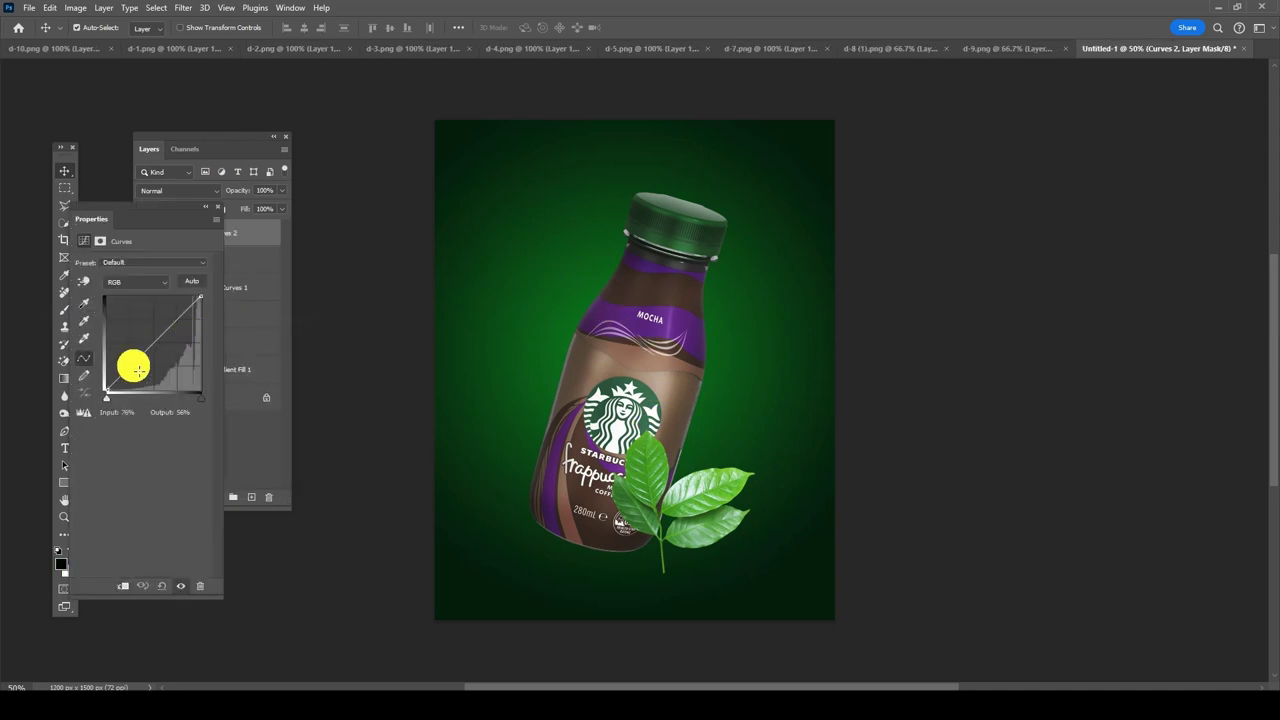
{"action": "left_click_drag", "start_coordinate": [115, 397], "coordinate": [104, 374]}
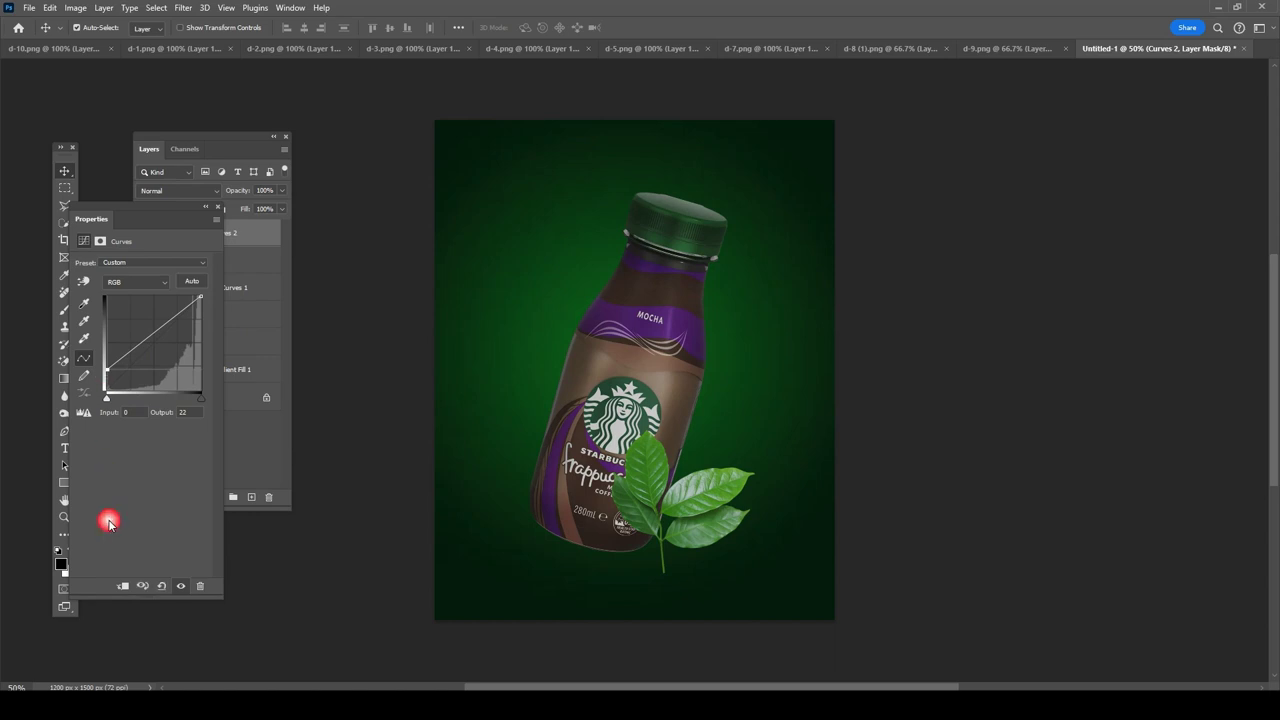
{"action": "left_click", "coordinate": [123, 585]}
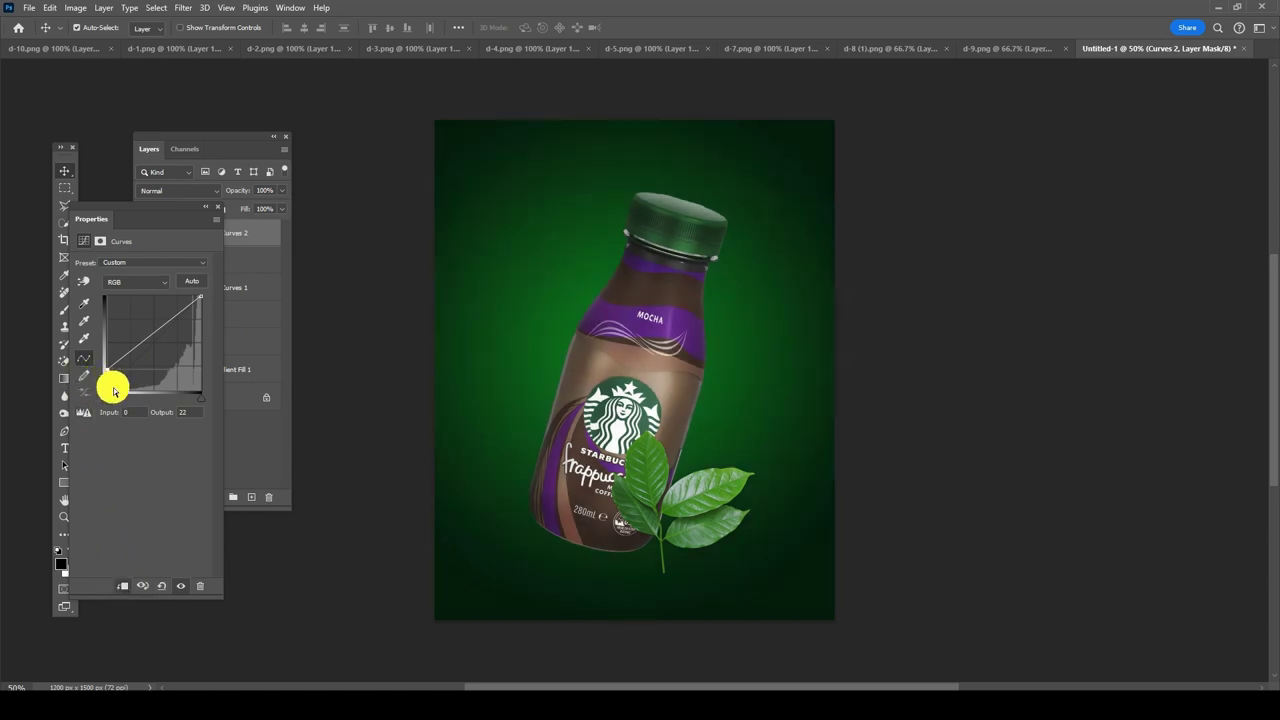
{"action": "left_click_drag", "start_coordinate": [115, 377], "coordinate": [106, 360]}
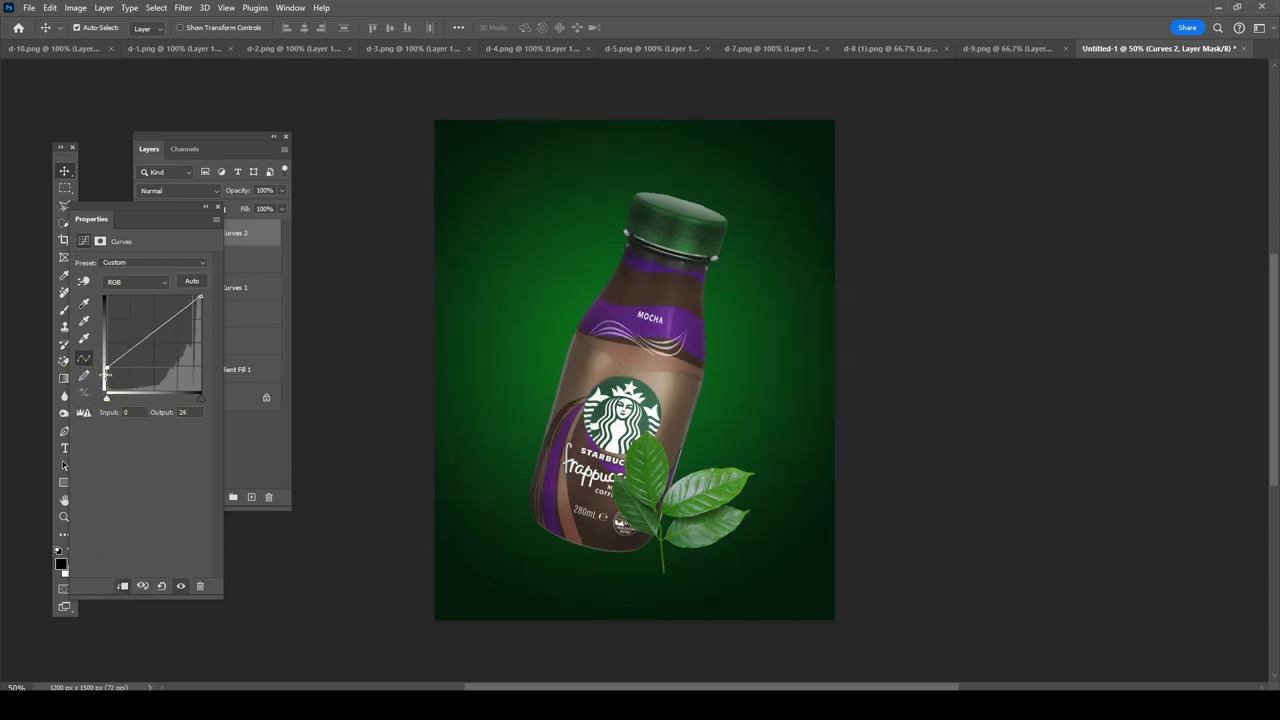
{"action": "left_click", "coordinate": [222, 207]}
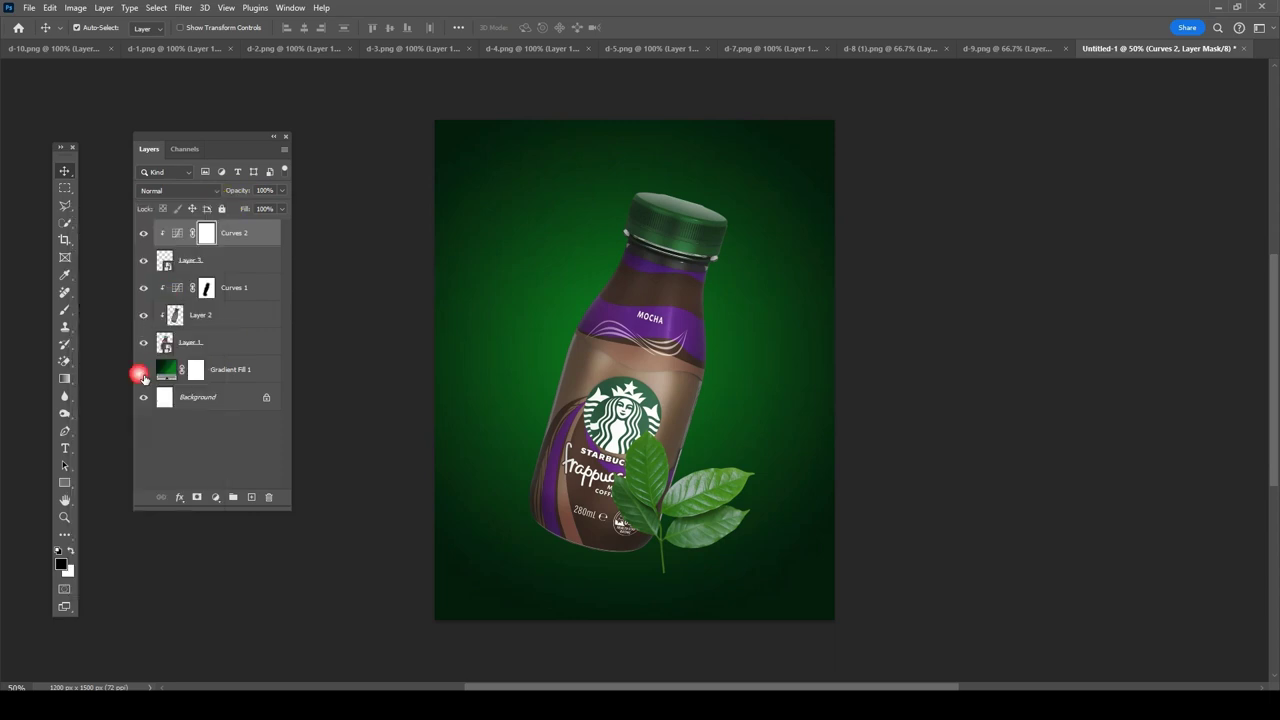
Step: Add a Levels 1 adjustment with inputs 31, 1.00 and 225, then select Curves 2
{"action": "left_click", "coordinate": [213, 497]}
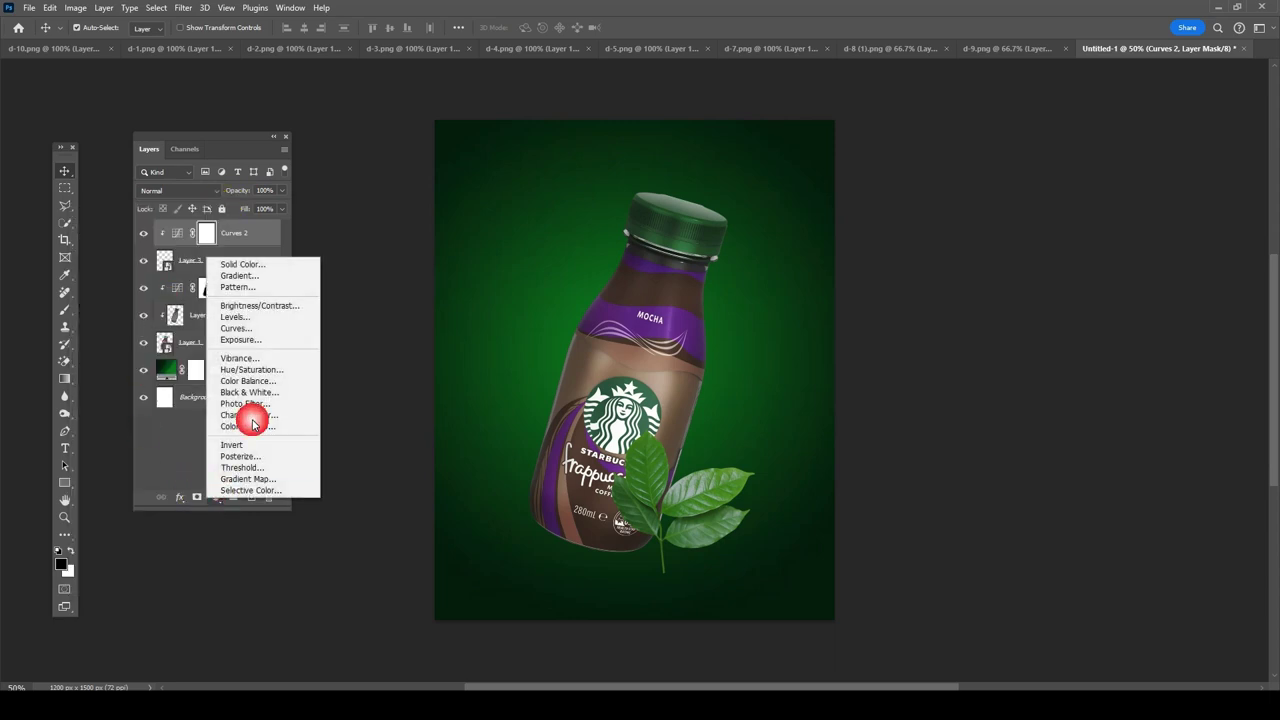
{"action": "left_click", "coordinate": [251, 314]}
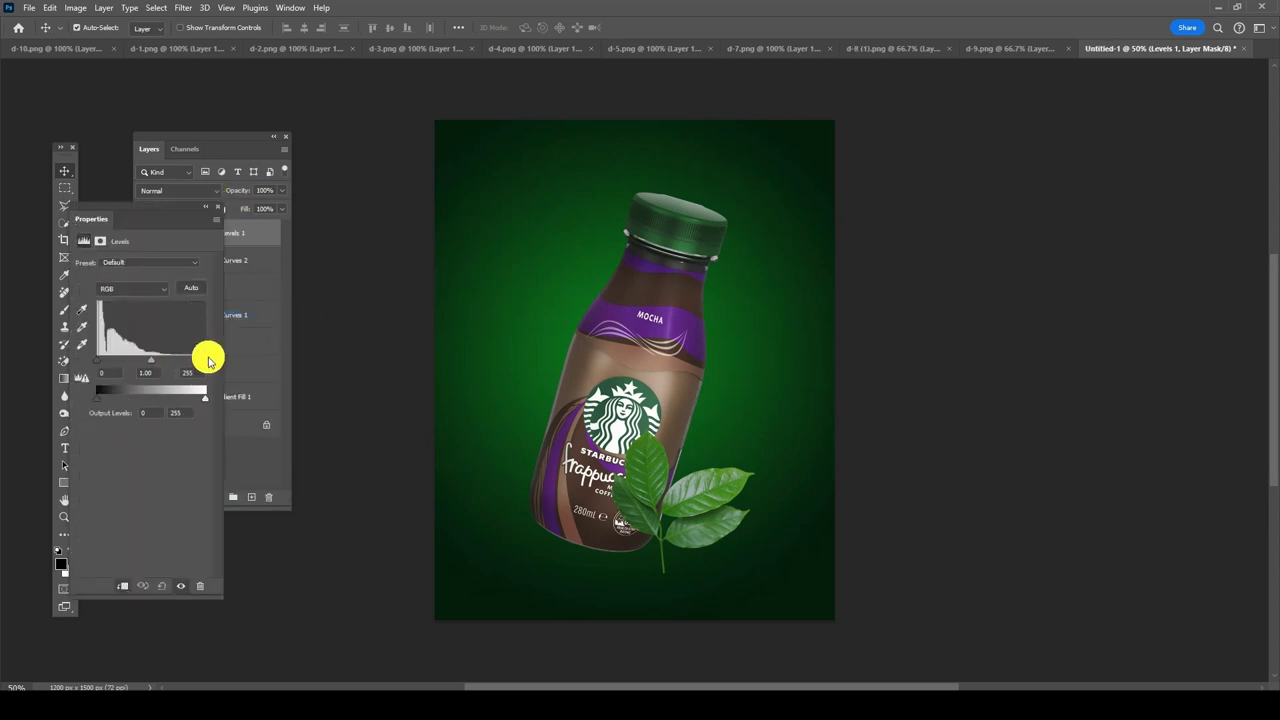
{"action": "left_click_drag", "start_coordinate": [205, 358], "coordinate": [181, 360]}
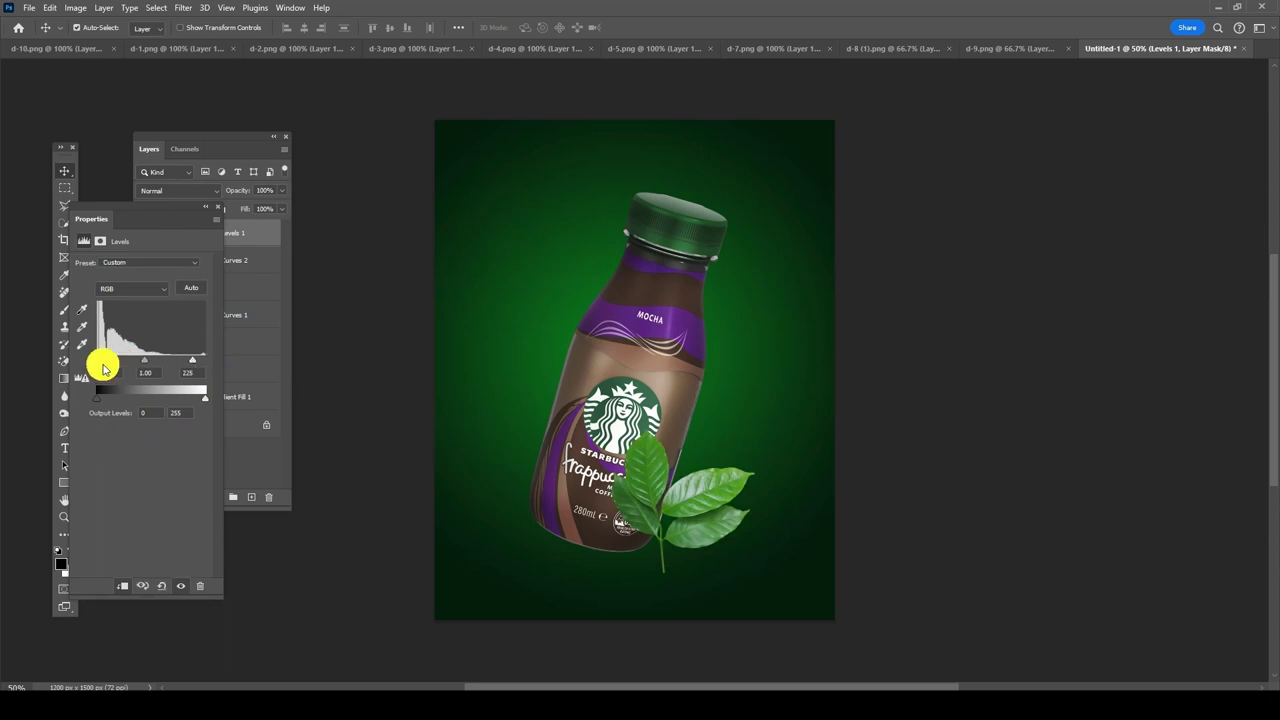
{"action": "left_click_drag", "start_coordinate": [103, 362], "coordinate": [109, 358]}
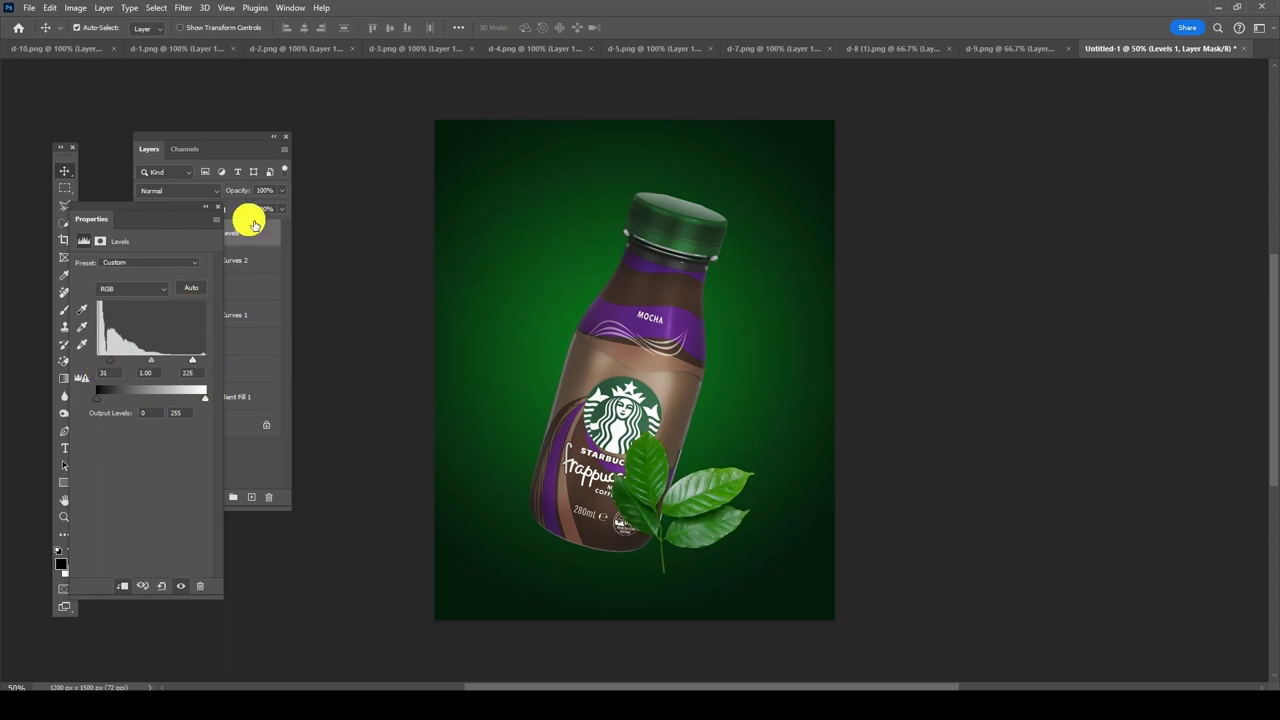
{"action": "left_click", "coordinate": [168, 260]}
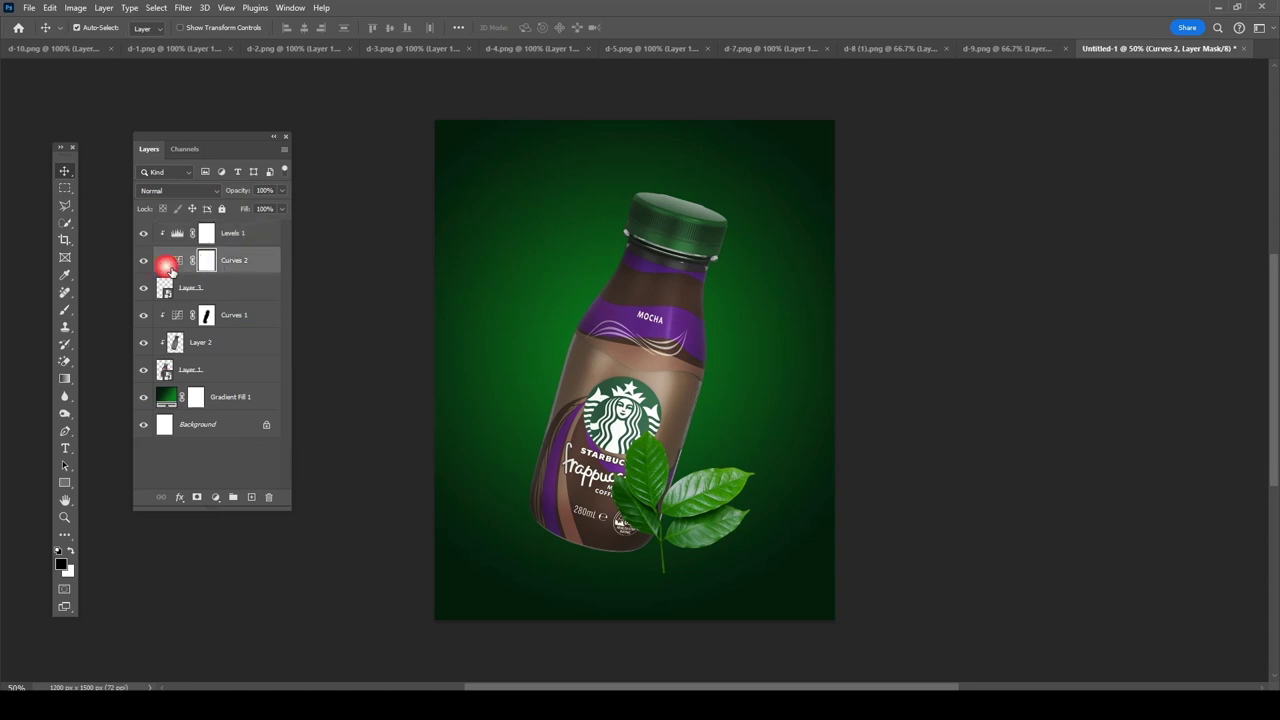
Step: Paint black with a soft round brush on the Curves 2 mask over the leaves
{"action": "left_click", "coordinate": [65, 309]}
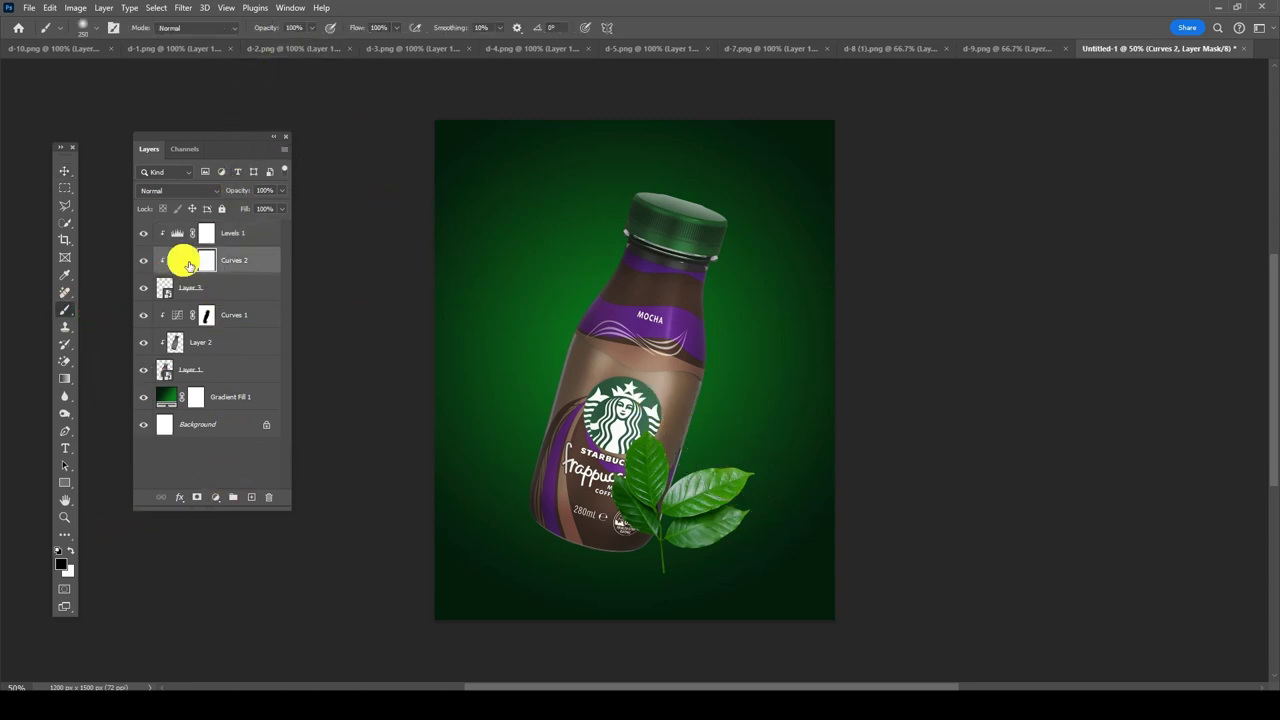
{"action": "left_click", "coordinate": [97, 32]}
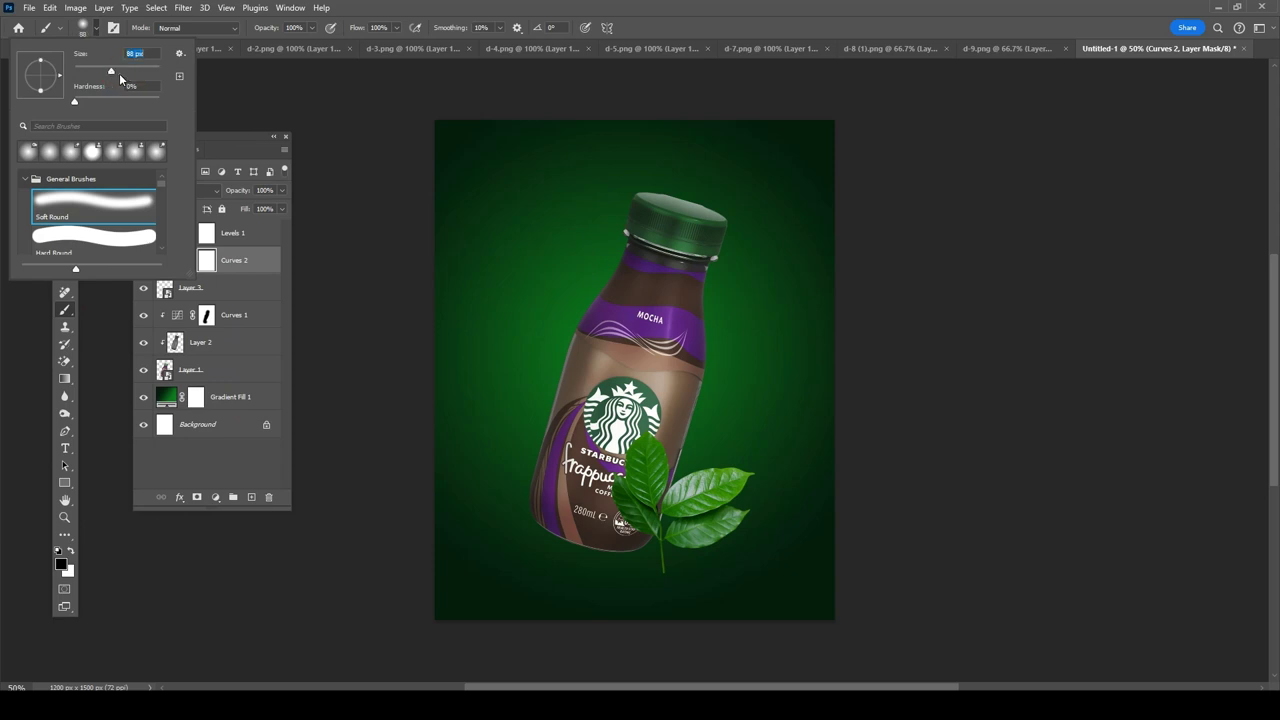
{"action": "left_click", "coordinate": [682, 21]}
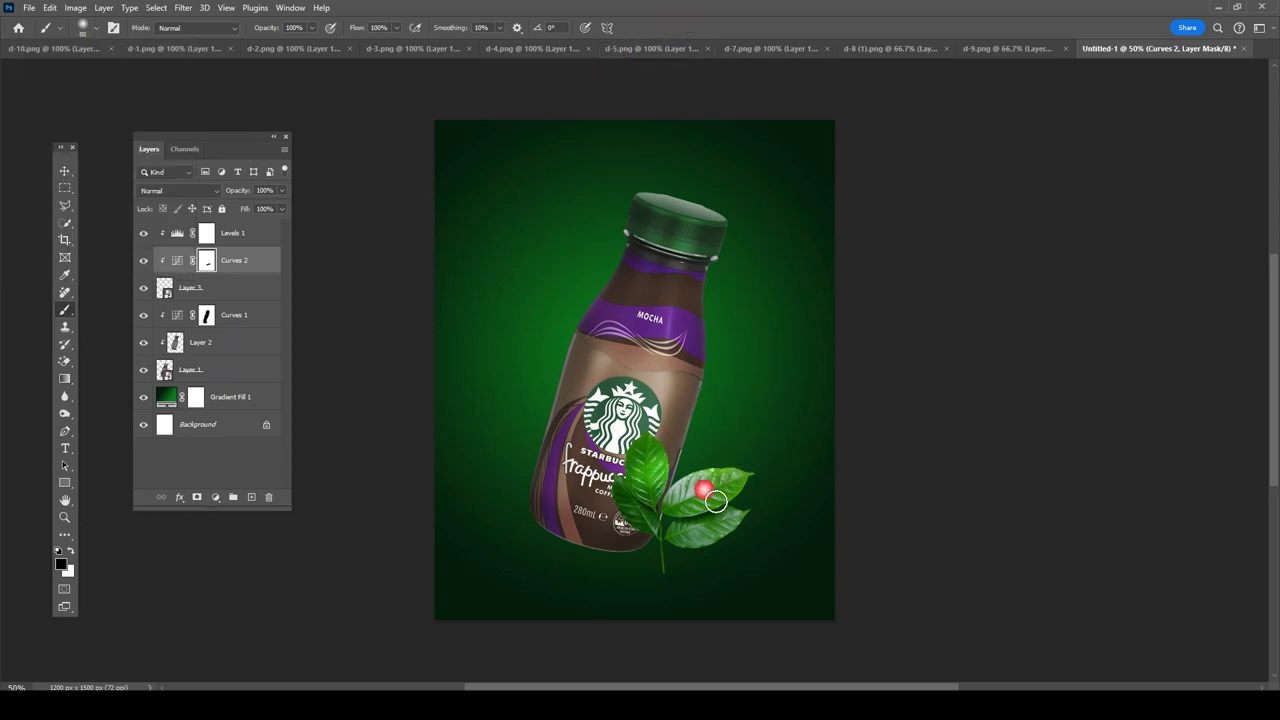
{"action": "left_click_drag", "start_coordinate": [735, 472], "coordinate": [690, 486]}
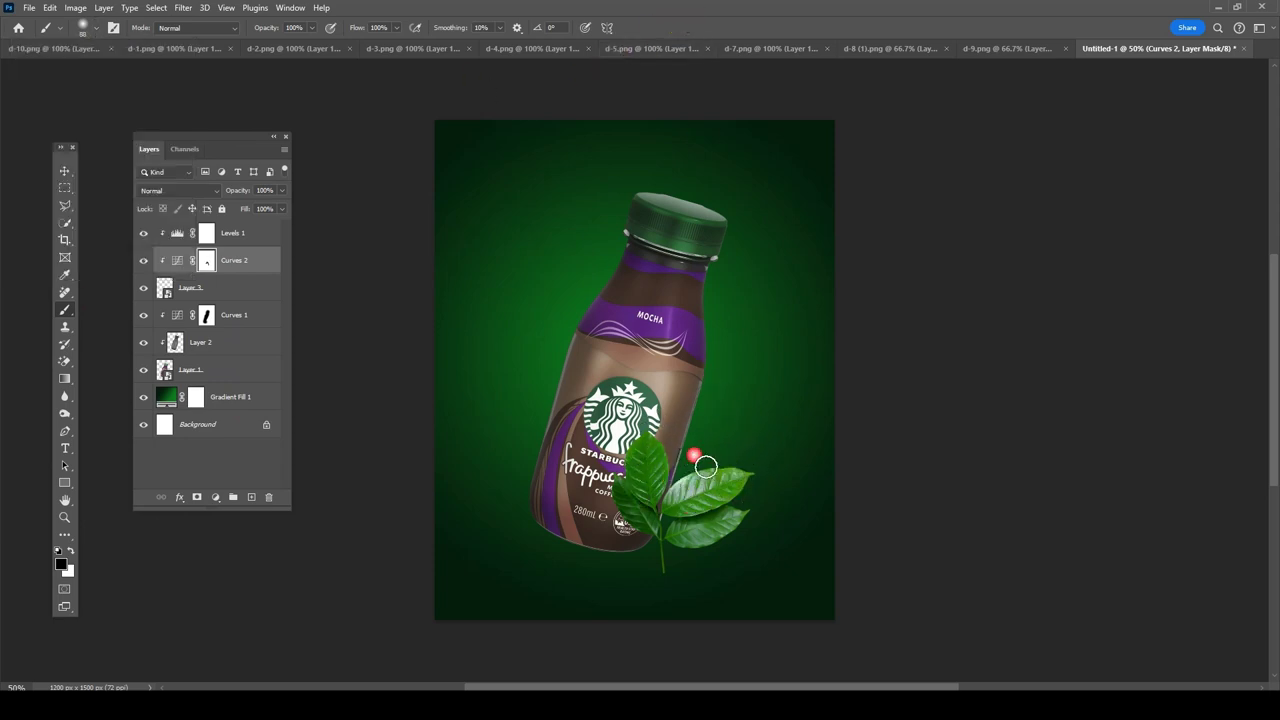
{"action": "left_click_drag", "start_coordinate": [750, 514], "coordinate": [751, 549]}
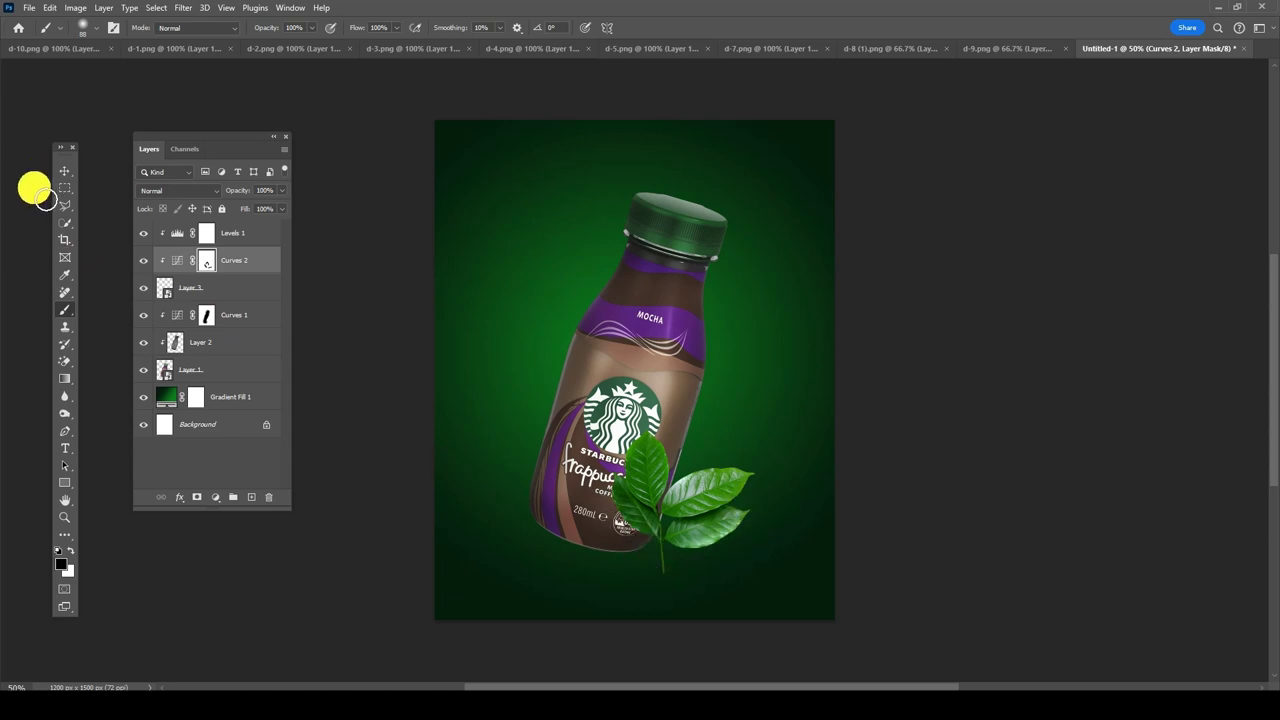
{"action": "left_click", "coordinate": [228, 288]}
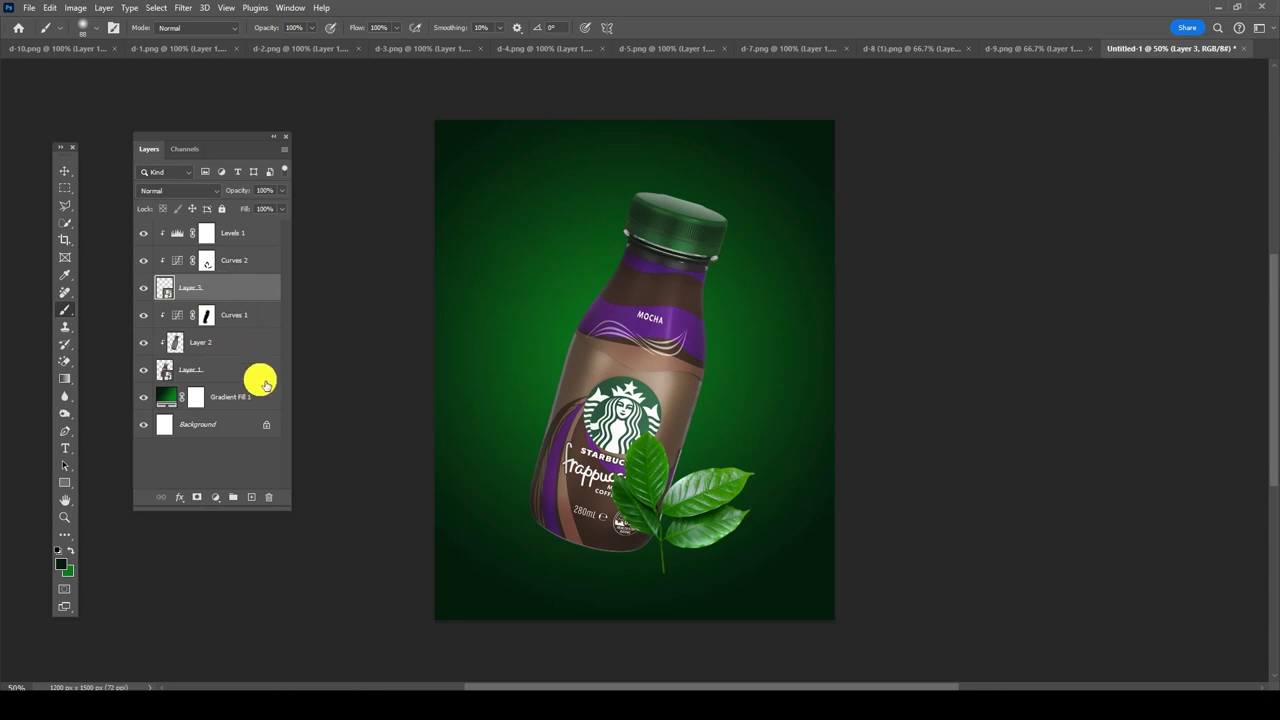
Step: Add new Layer 4 and set up a black brush at 23% opacity
{"action": "left_click", "coordinate": [251, 314]}
{"action": "left_click", "coordinate": [251, 497]}
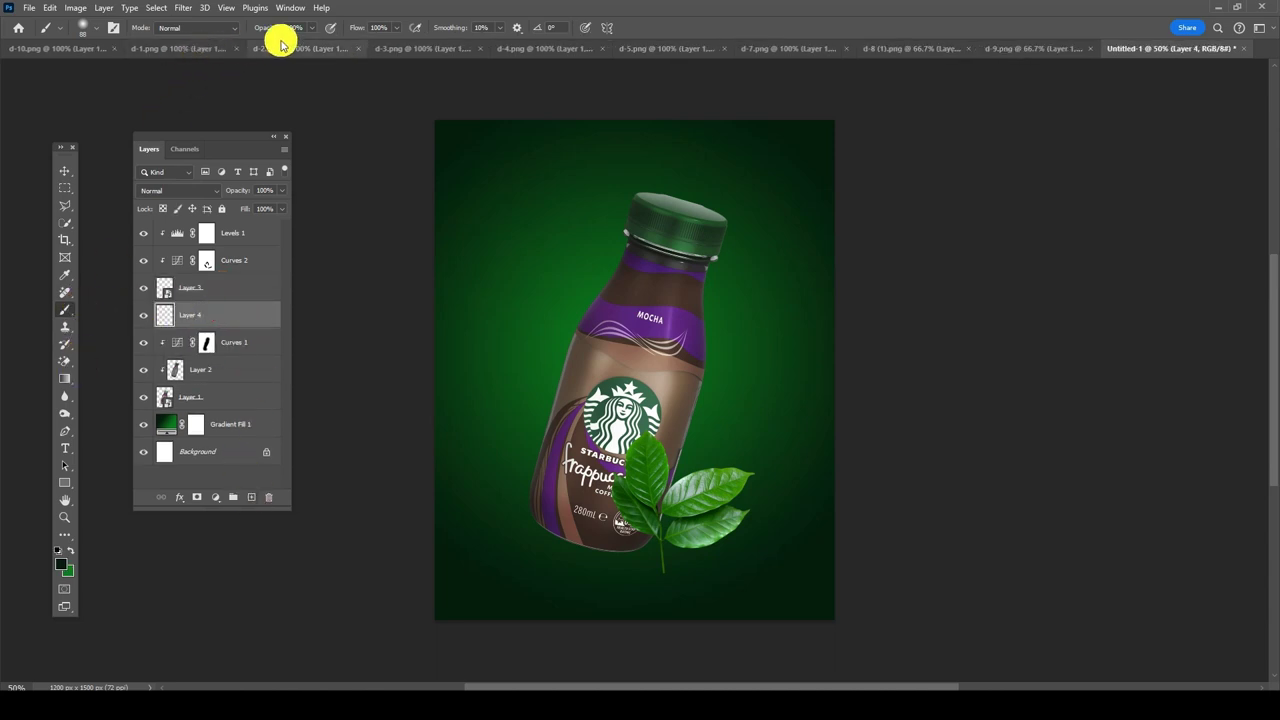
{"action": "left_click", "coordinate": [311, 28]}
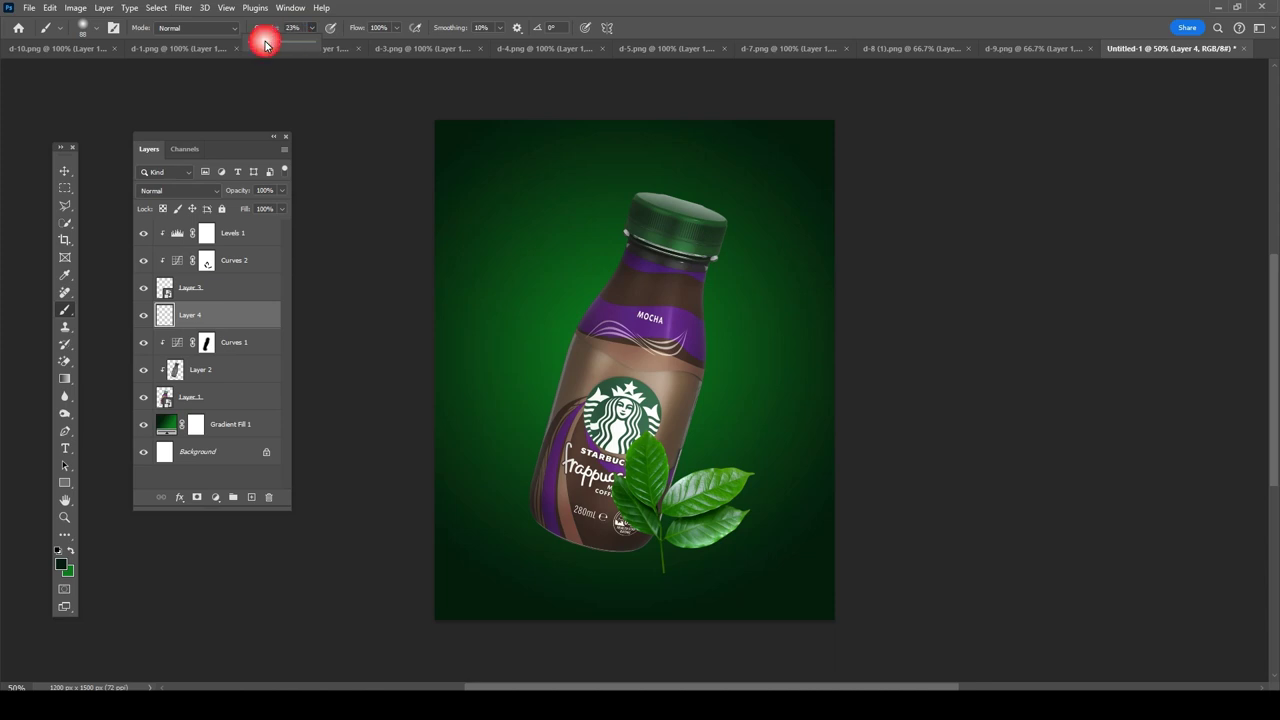
{"action": "left_click", "coordinate": [601, 49]}
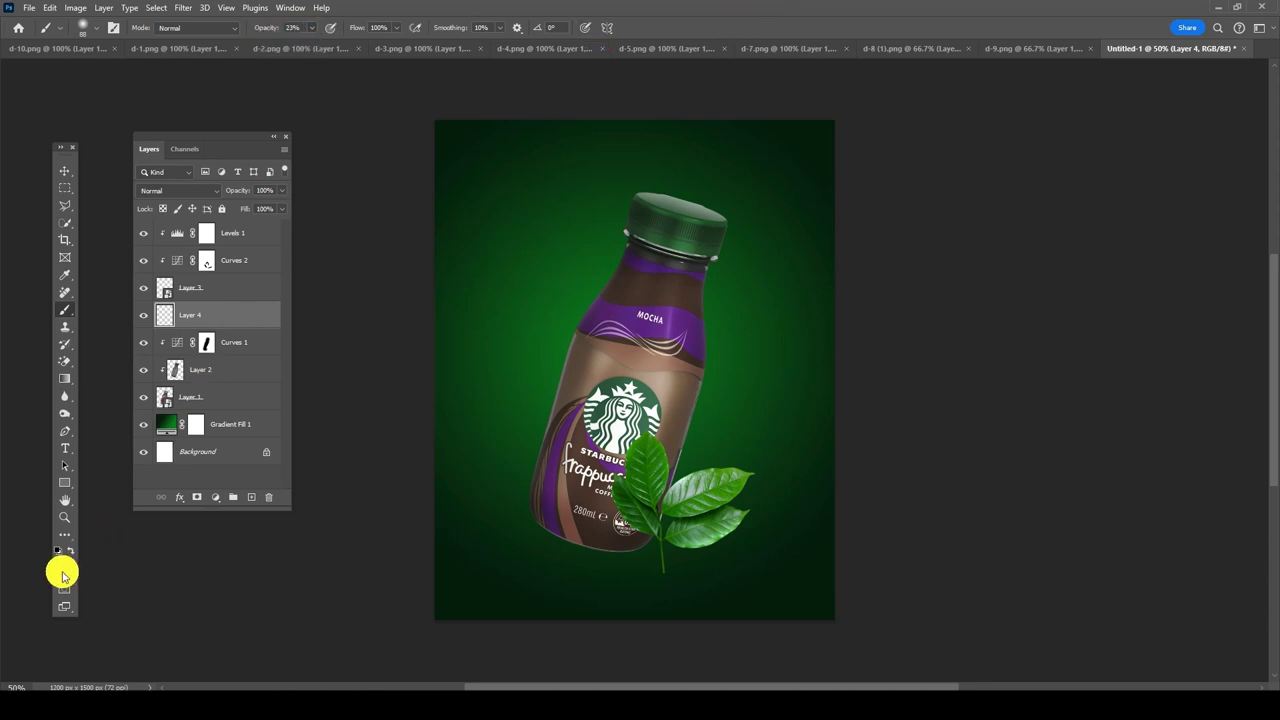
{"action": "left_click", "coordinate": [61, 566]}
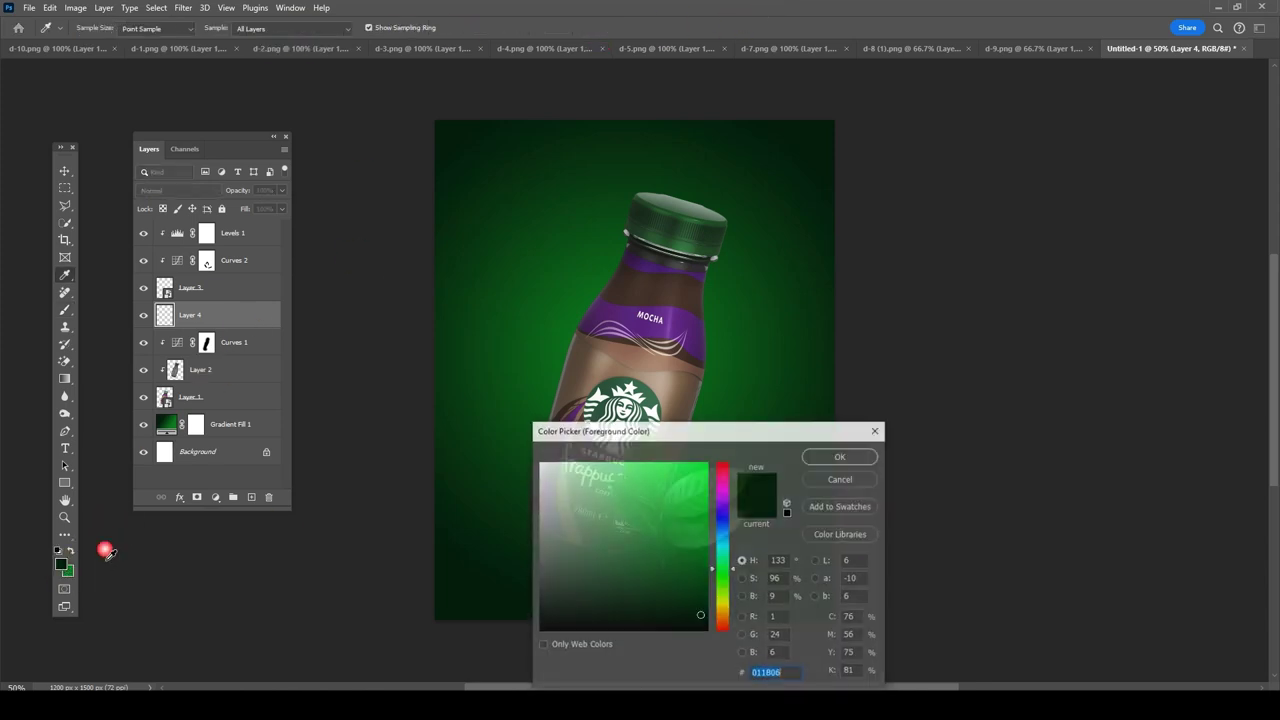
{"action": "left_click", "coordinate": [841, 456]}
{"action": "key", "text": "b"}
{"action": "left_click", "coordinate": [89, 29]}
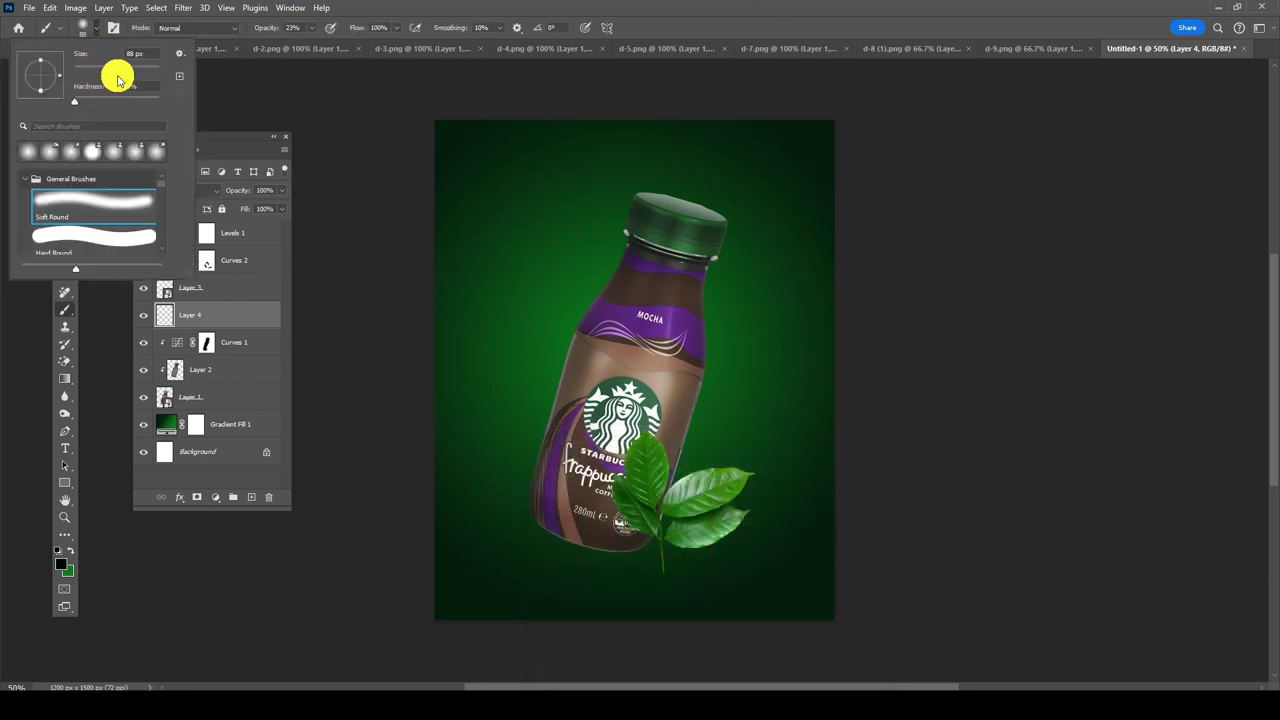
{"action": "left_click", "coordinate": [586, 16]}
Step: Paint faint dark shading around the leaves, raising brush opacity to 38% for the base
{"action": "left_click_drag", "start_coordinate": [666, 474], "coordinate": [627, 517]}
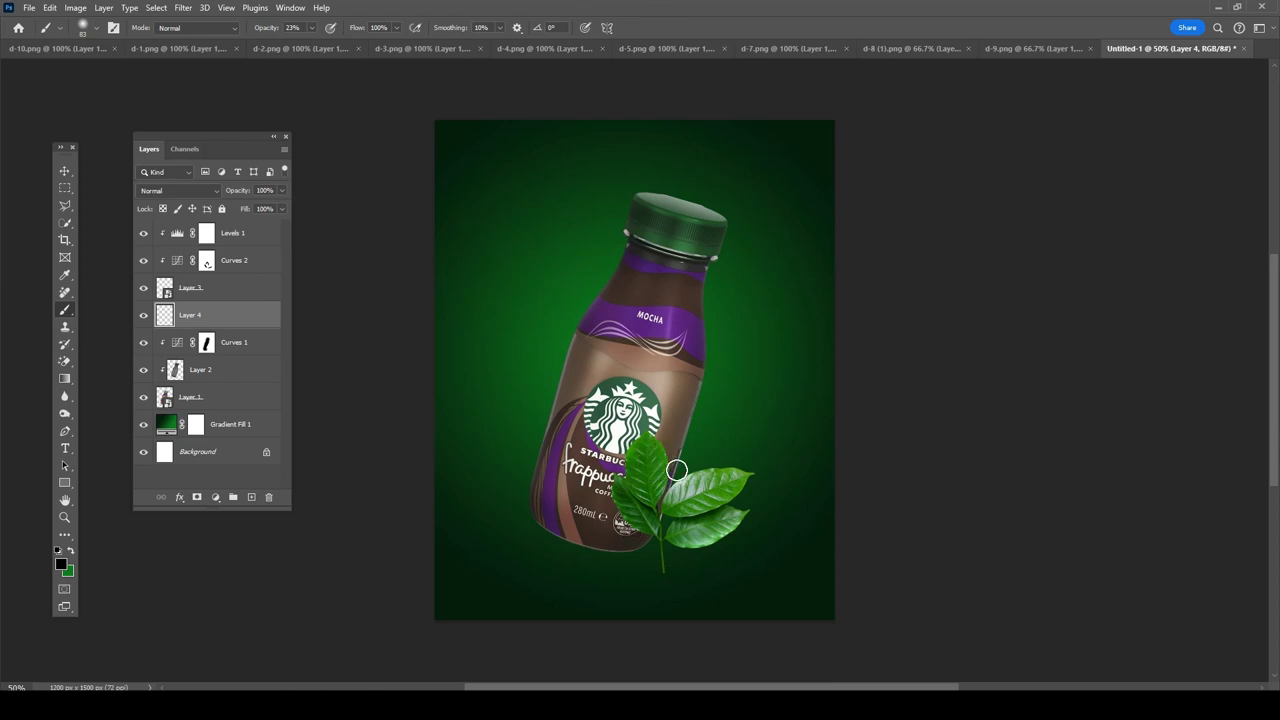
{"action": "left_click_drag", "start_coordinate": [662, 468], "coordinate": [657, 438]}
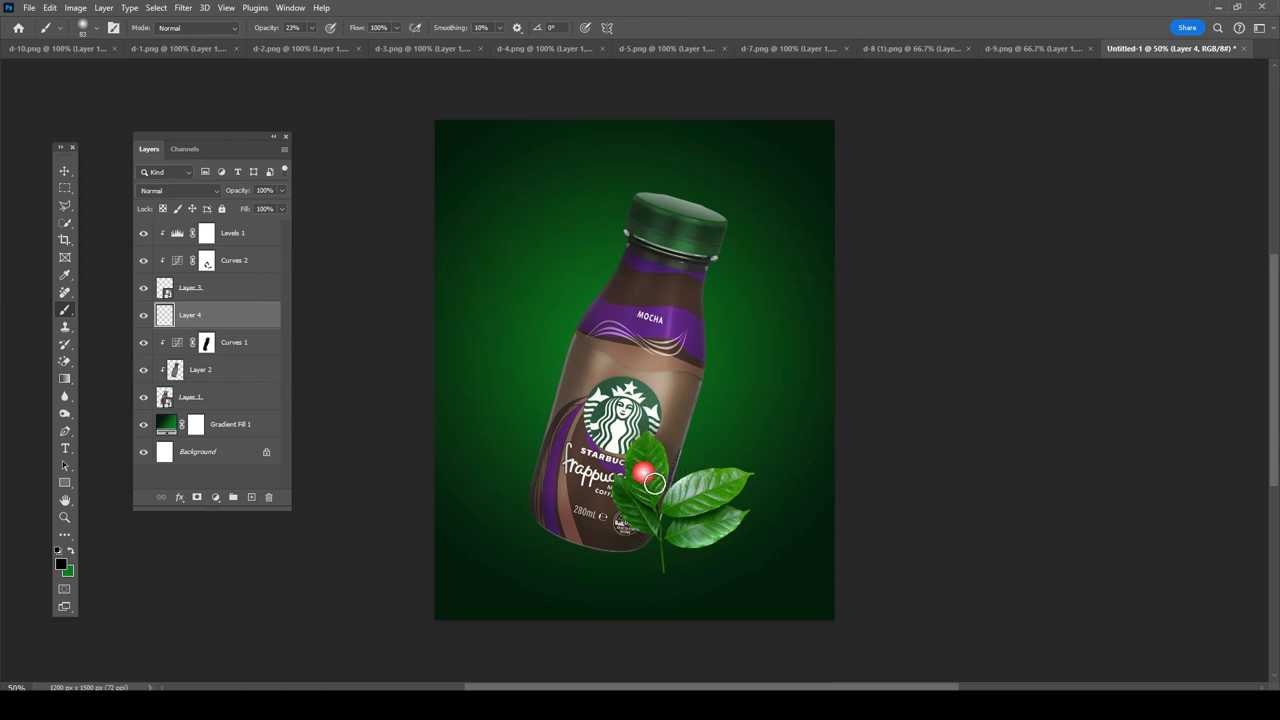
{"action": "left_click_drag", "start_coordinate": [654, 483], "coordinate": [648, 457]}
{"action": "left_click", "coordinate": [312, 28]}
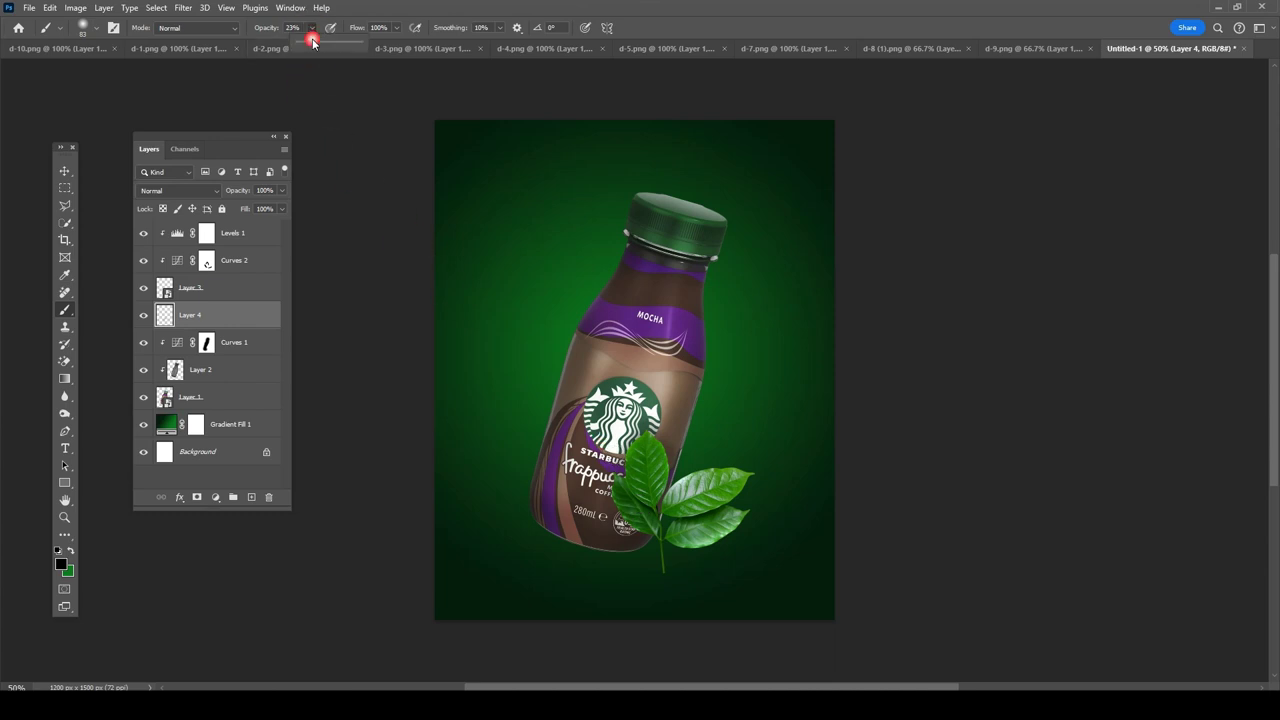
{"action": "left_click", "coordinate": [650, 480]}
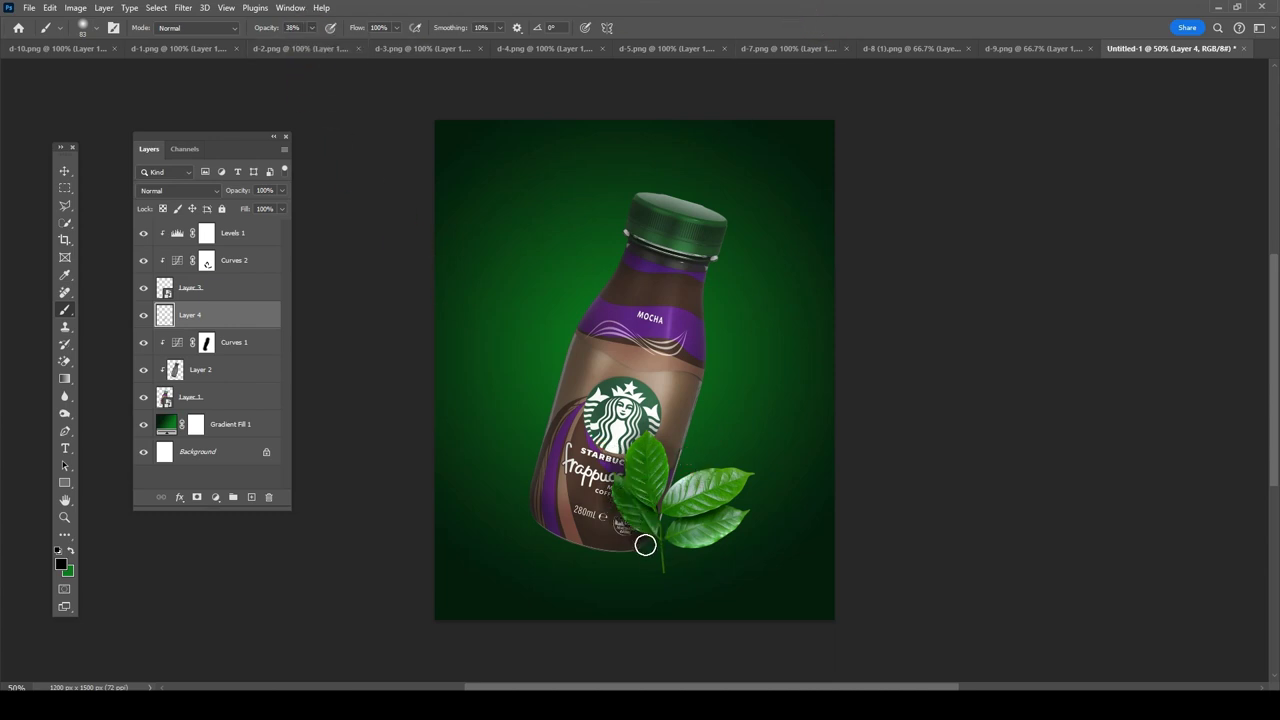
{"action": "left_click_drag", "start_coordinate": [660, 489], "coordinate": [670, 498]}
Step: Add a layer mask to Layer 4 and paint shading along the leaf stem
{"action": "left_click", "coordinate": [197, 498]}
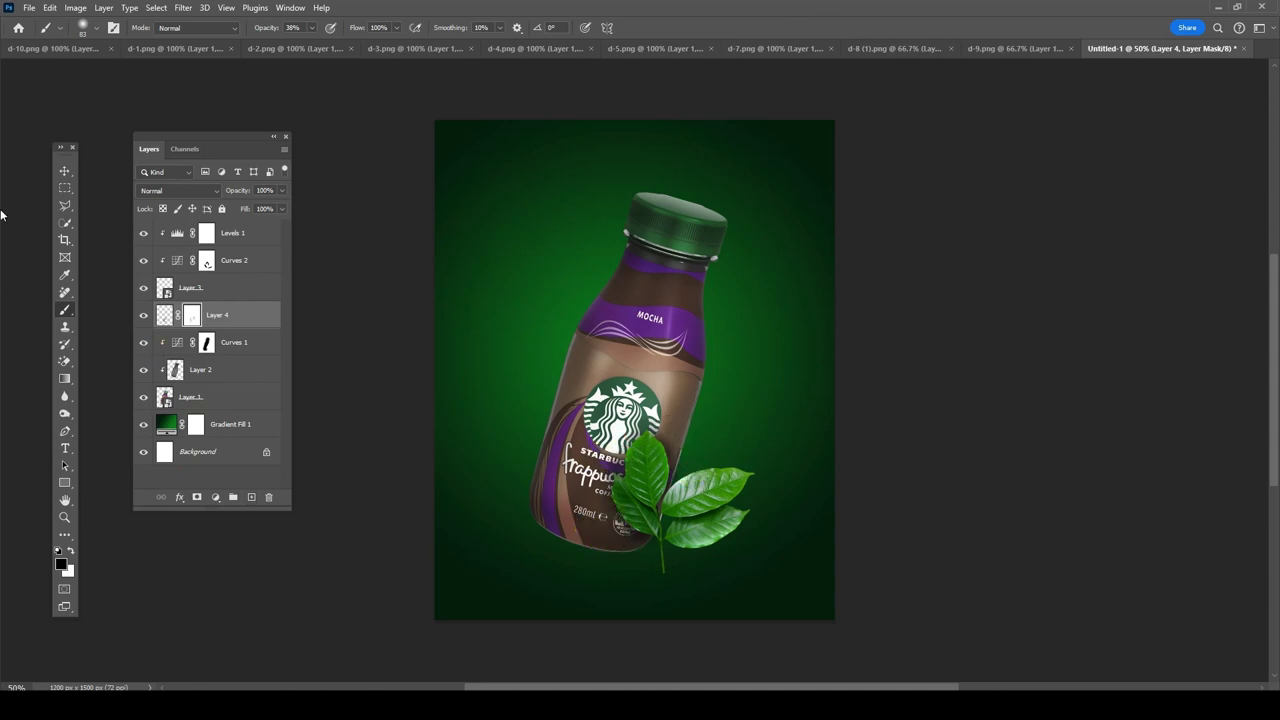
{"action": "left_click", "coordinate": [164, 315]}
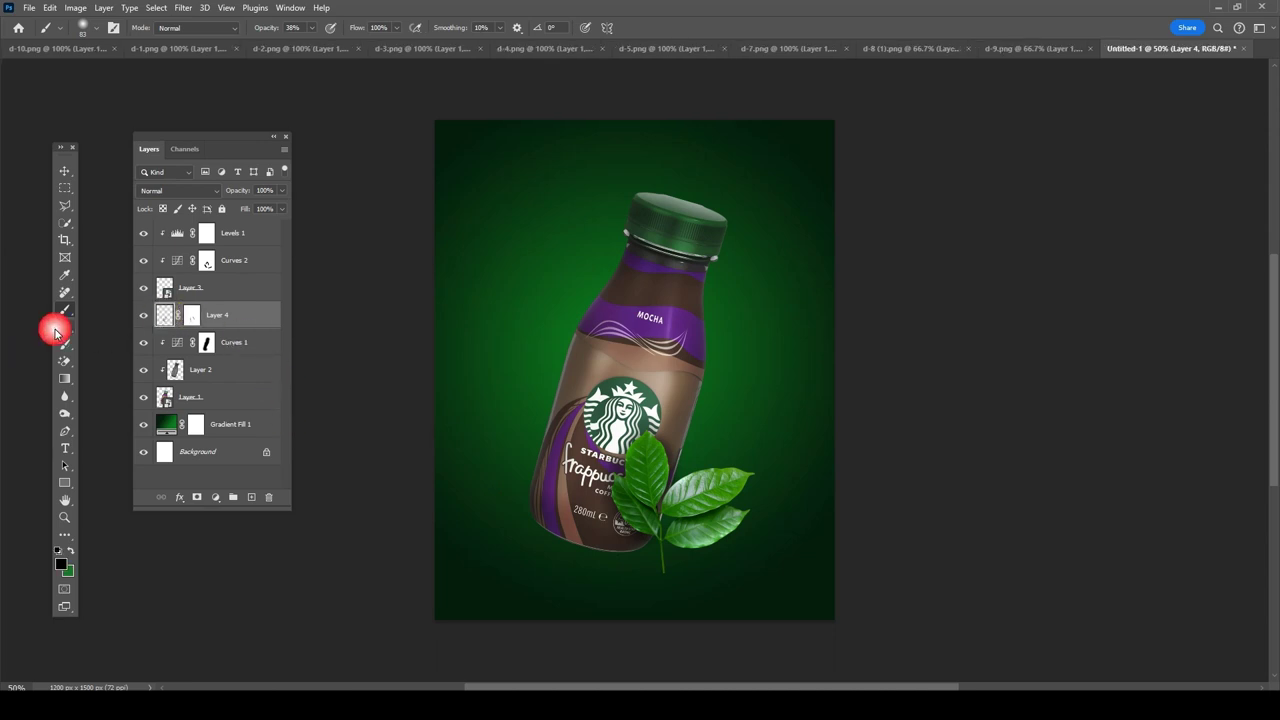
{"action": "left_click_drag", "start_coordinate": [665, 552], "coordinate": [664, 531]}
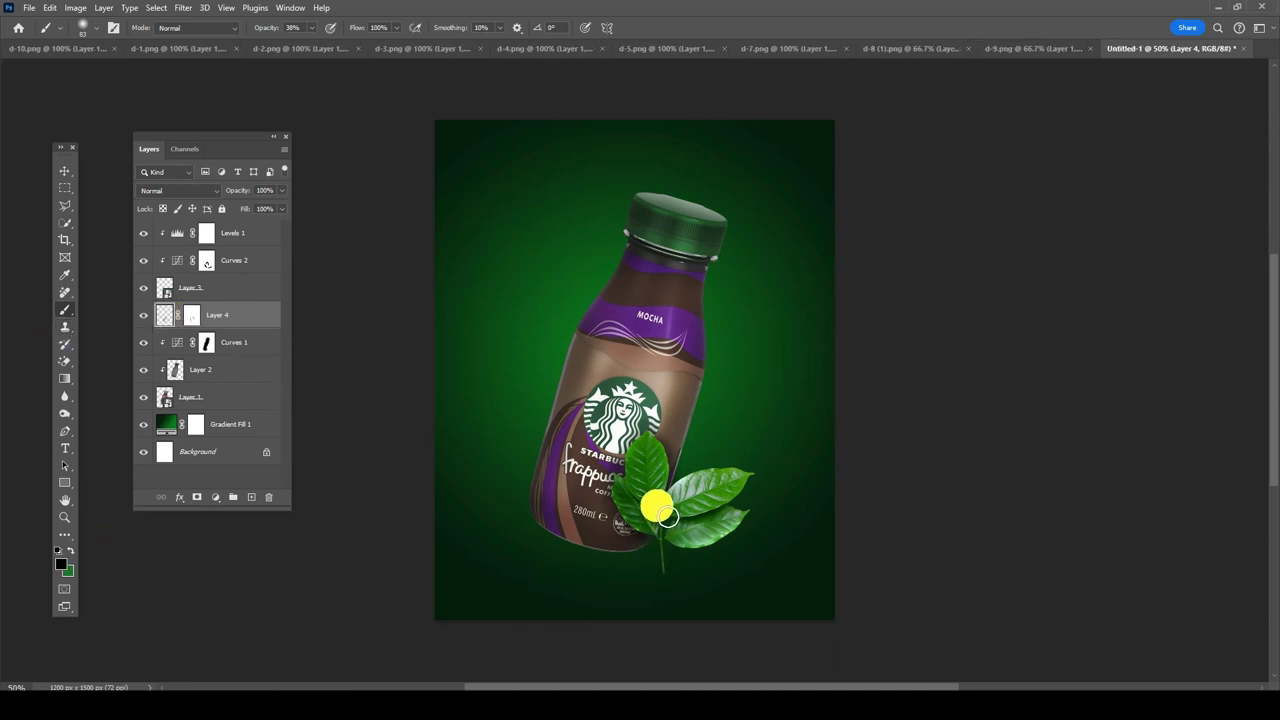
{"action": "left_click", "coordinate": [65, 171]}
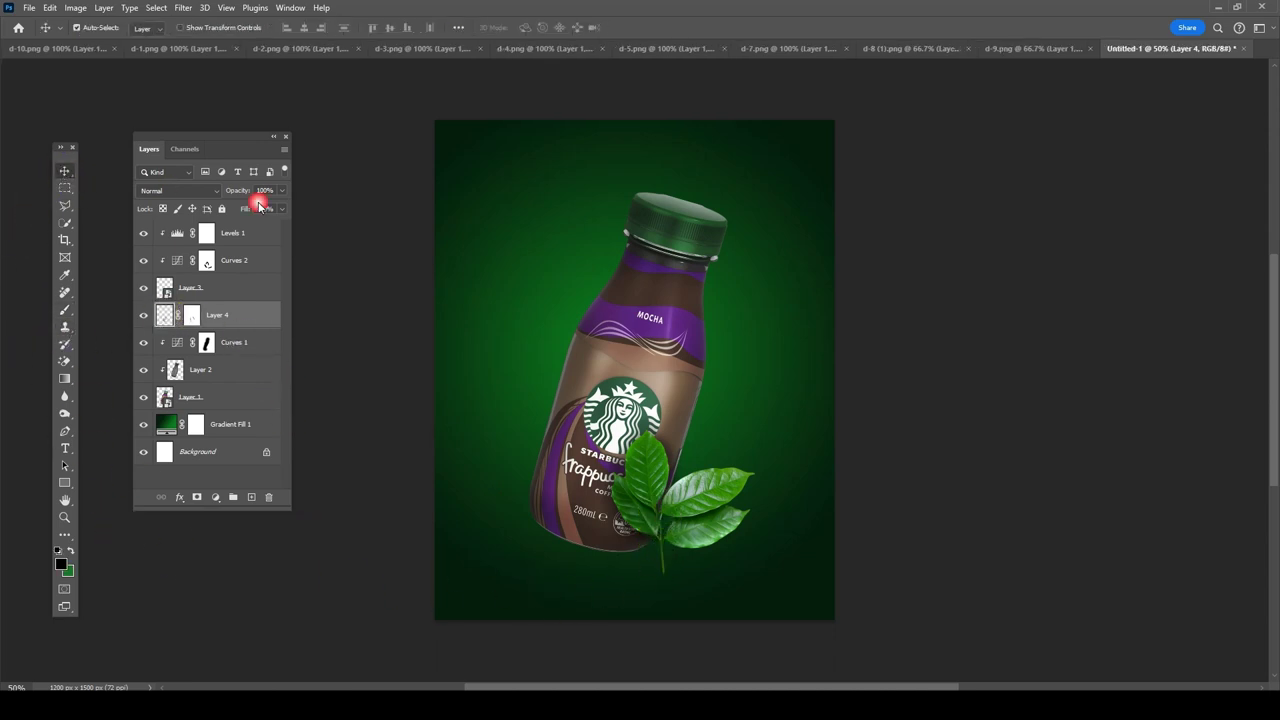
Step: Close d-9.png and bring up the d-10.png leaf branch image
{"action": "left_click", "coordinate": [1030, 48]}
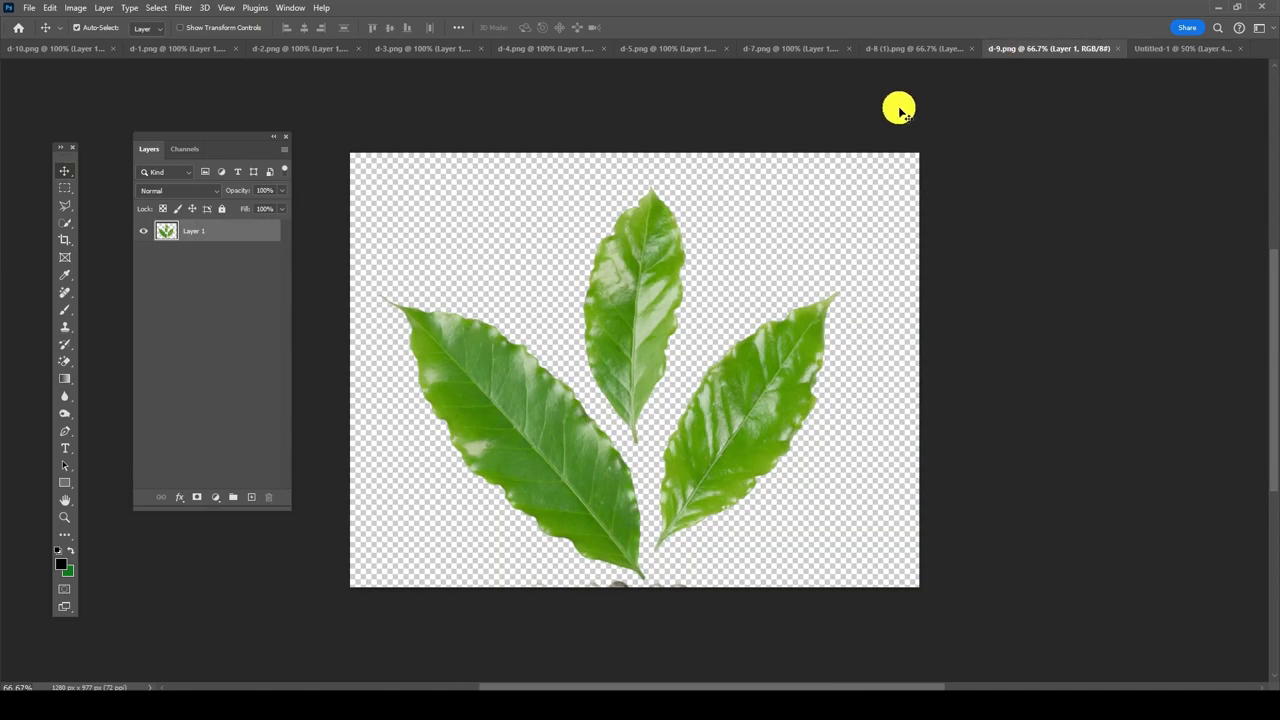
{"action": "left_click", "coordinate": [1118, 48]}
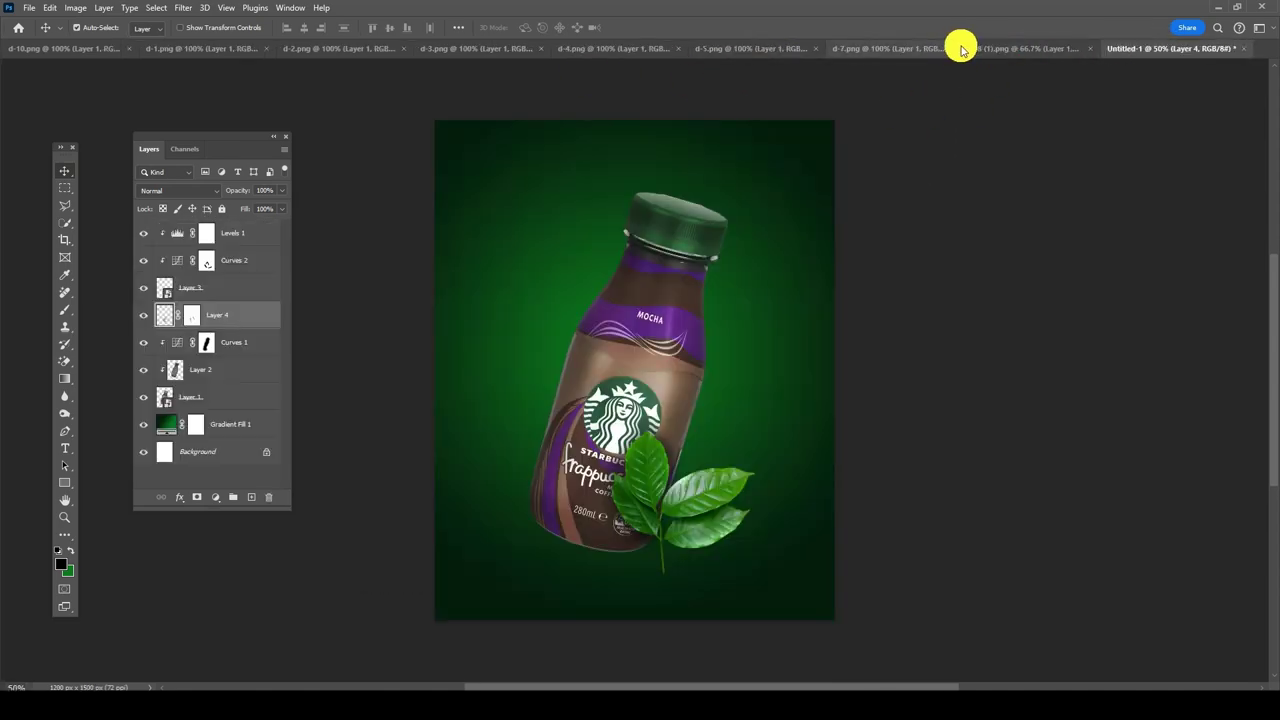
{"action": "left_click", "coordinate": [970, 48]}
{"action": "left_click", "coordinate": [915, 48]}
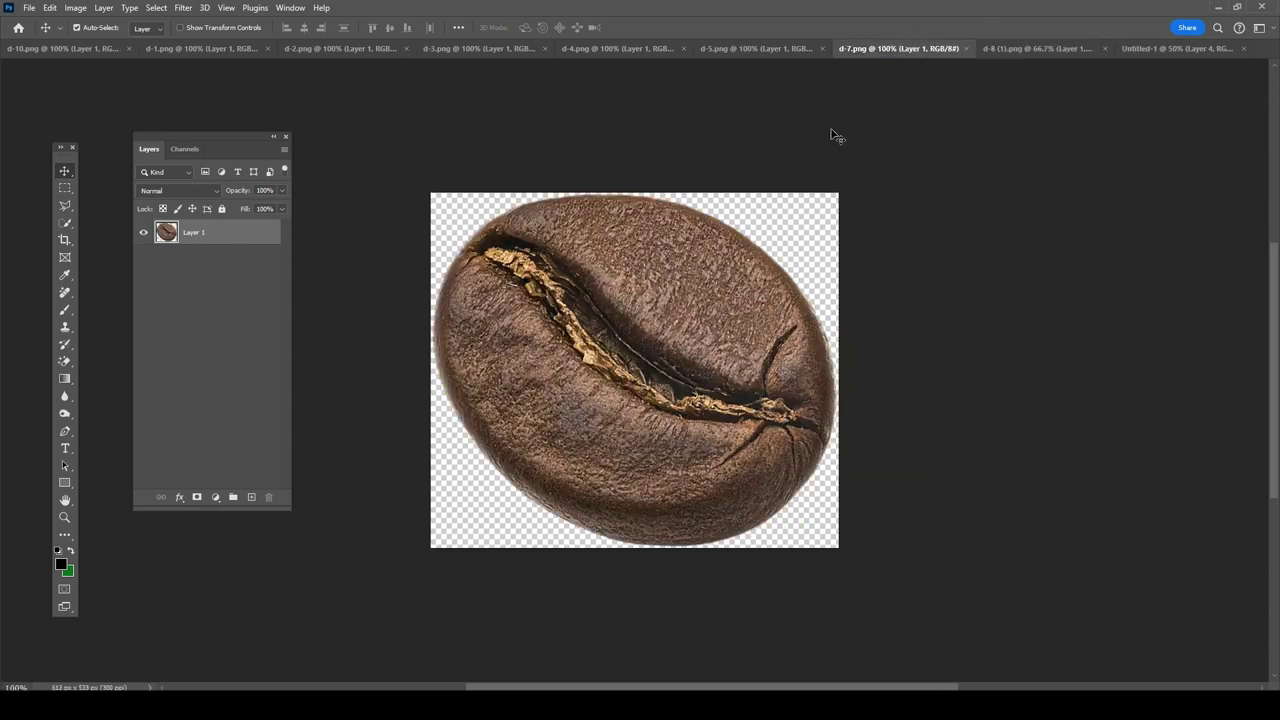
{"action": "left_click", "coordinate": [45, 48]}
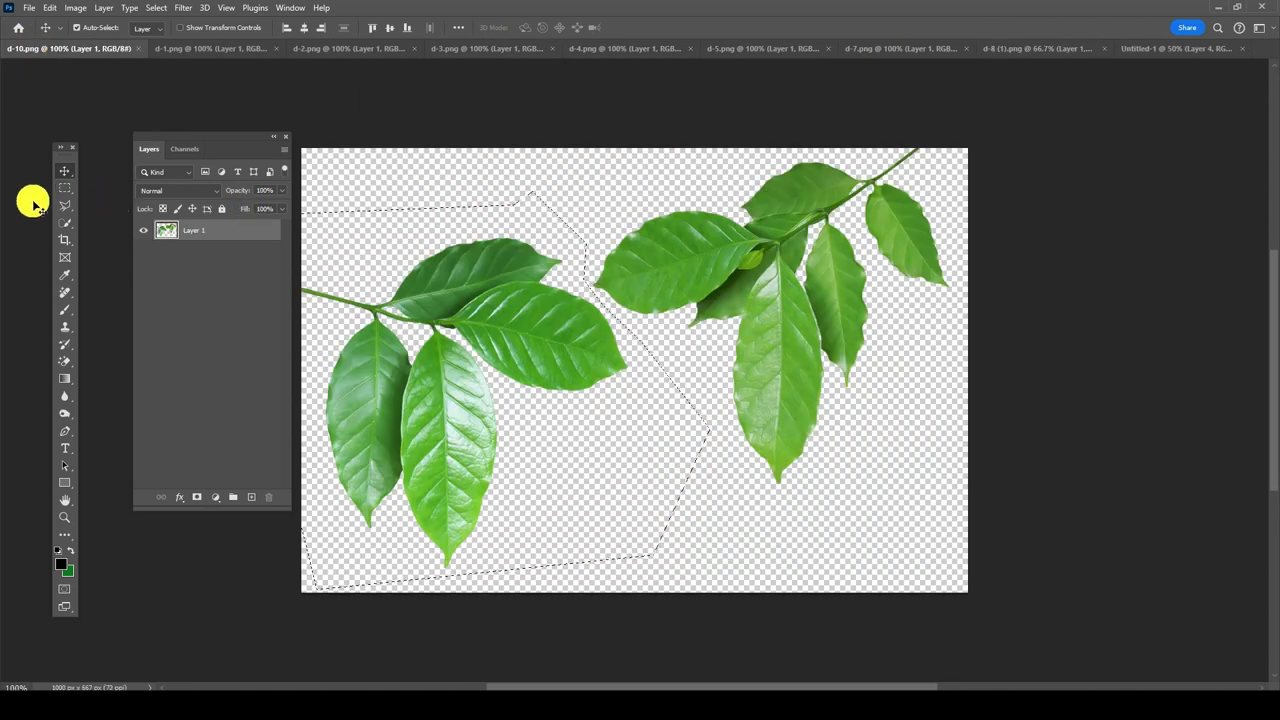
Step: Polygonal-lasso and copy the right leaf sprig, then return to the Untitled-1 poster
{"action": "left_click", "coordinate": [65, 205]}
{"action": "left_click", "coordinate": [897, 115]}
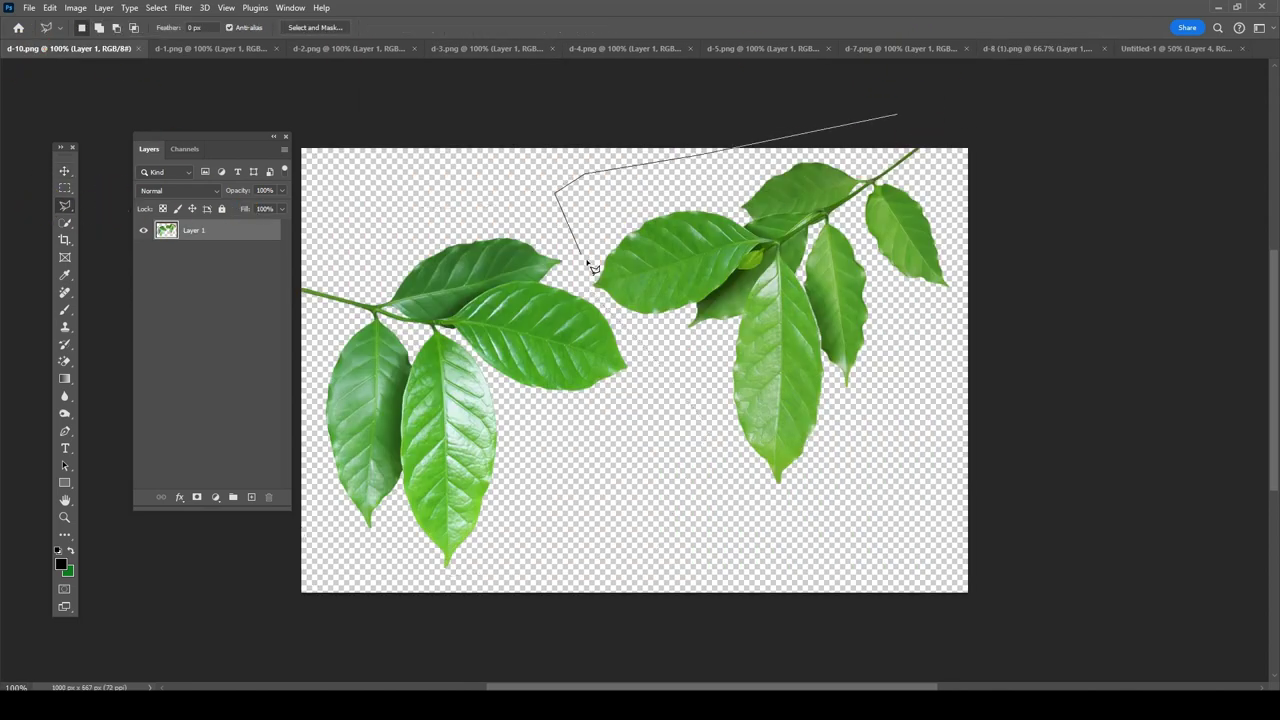
{"action": "left_click", "coordinate": [591, 294]}
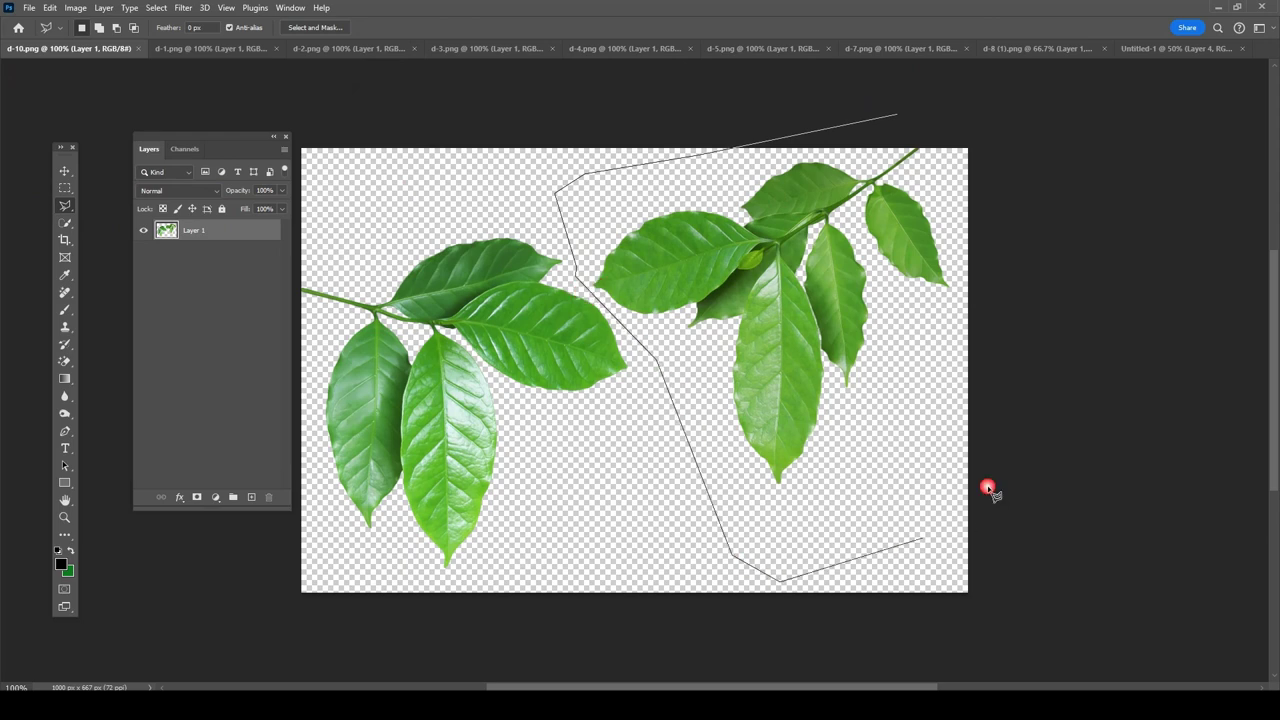
{"action": "left_click", "coordinate": [937, 102]}
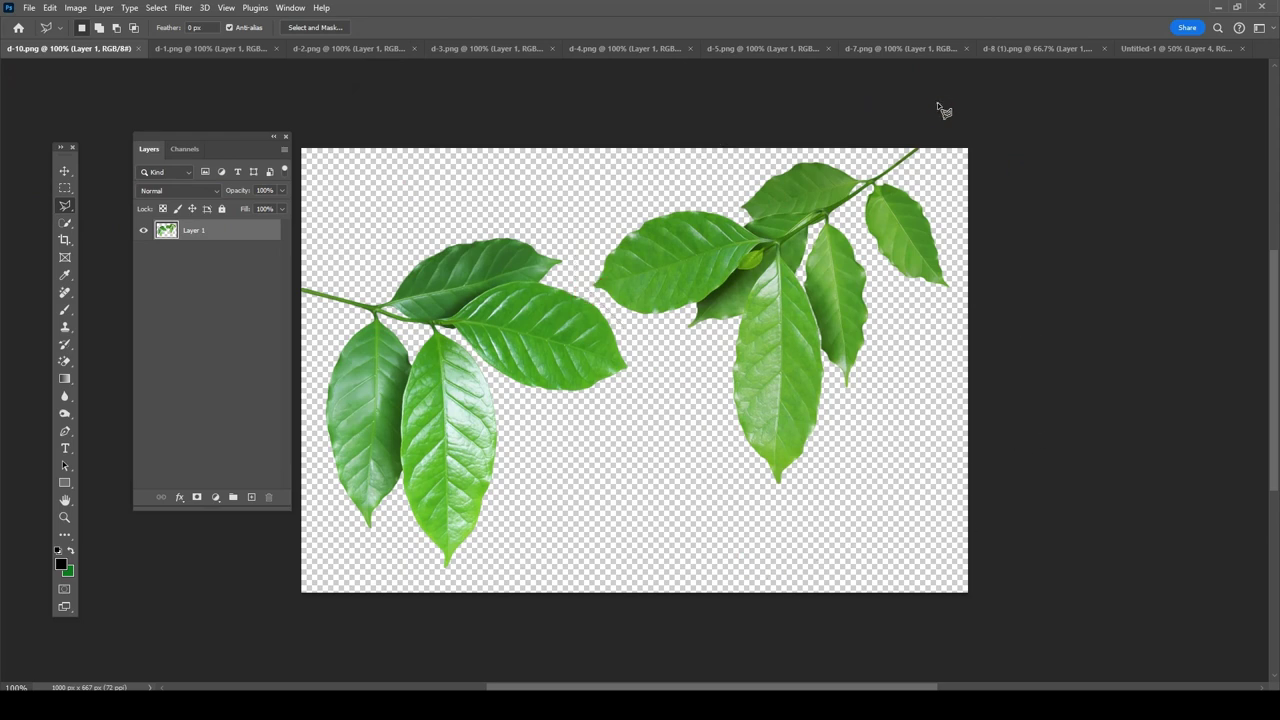
{"action": "left_click", "coordinate": [50, 7]}
{"action": "left_click", "coordinate": [60, 92]}
{"action": "left_click", "coordinate": [65, 170]}
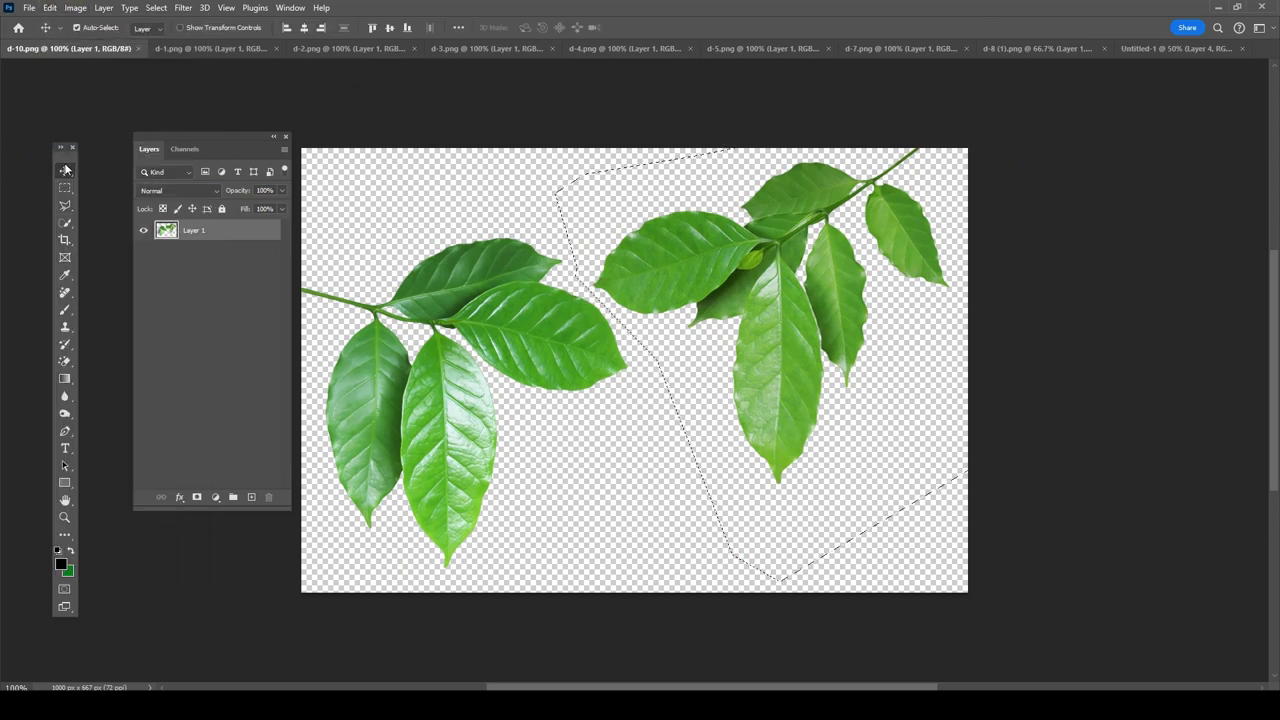
{"action": "left_click", "coordinate": [1154, 48]}
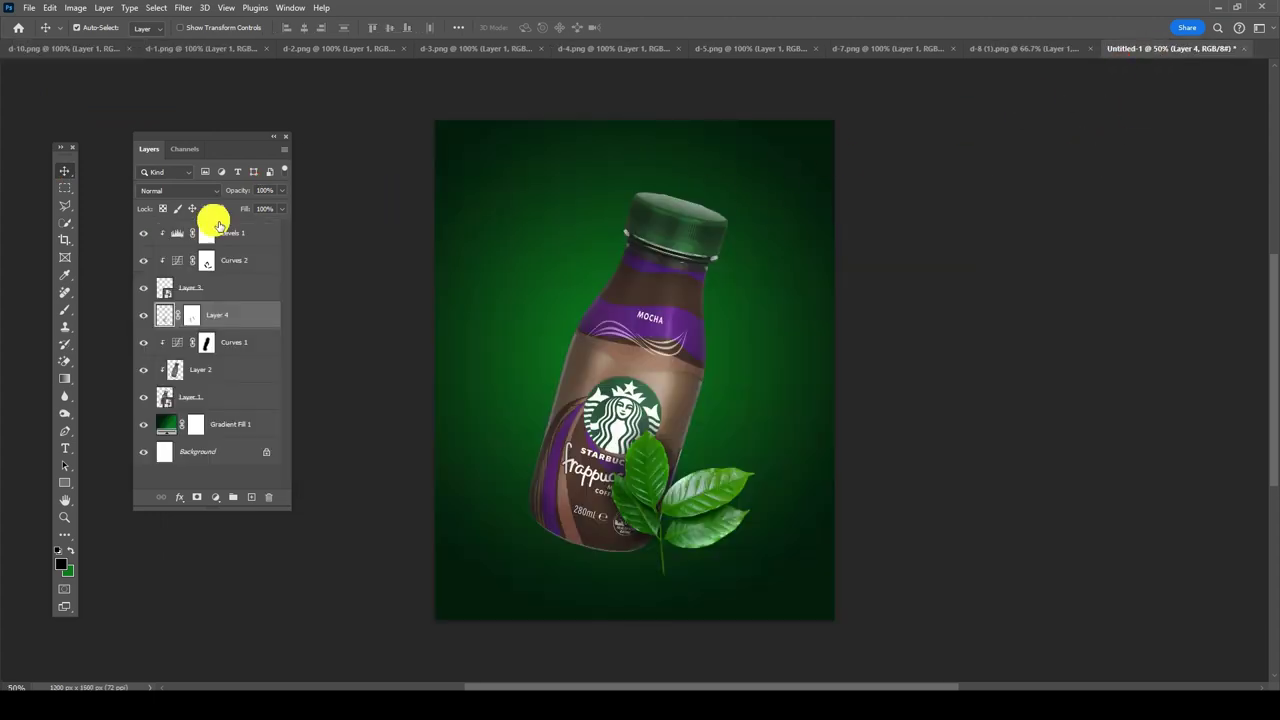
Step: Paste the copied leaf sprig above Levels 1 and rotate it toward the bottle cap
{"action": "left_click", "coordinate": [245, 234]}
{"action": "key", "text": "ctrl+v"}
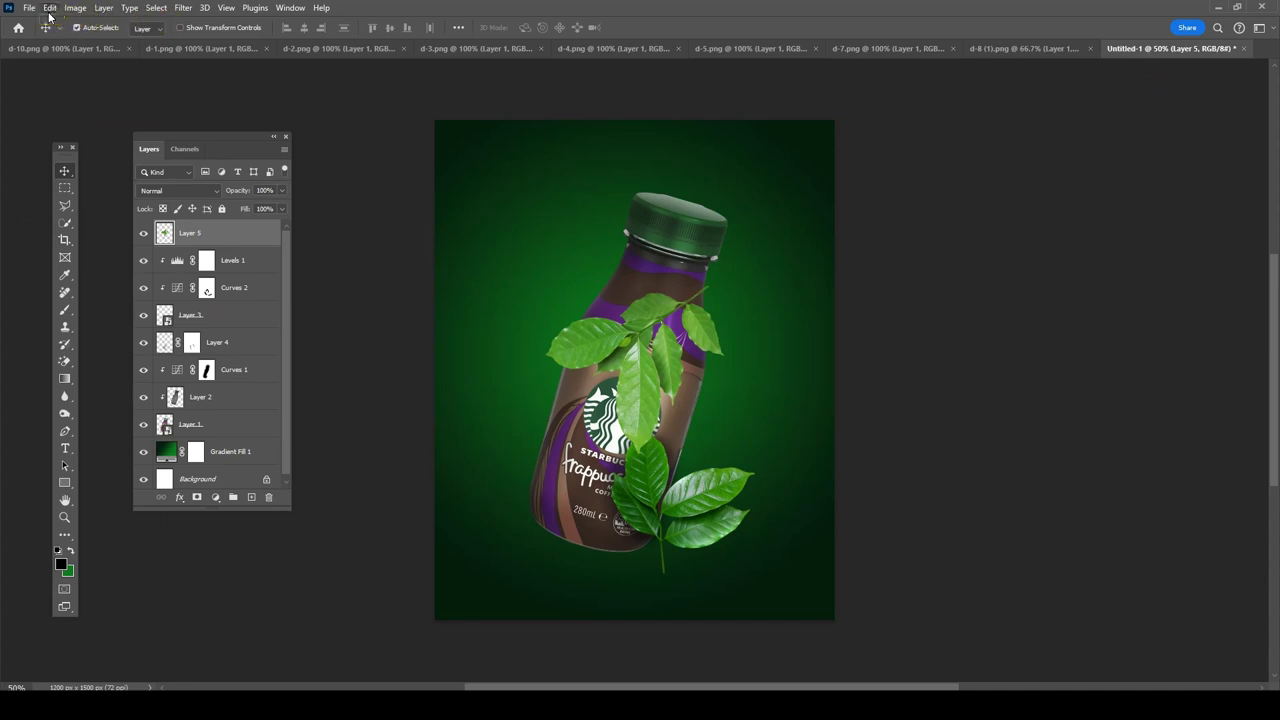
{"action": "left_click", "coordinate": [50, 7]}
{"action": "left_click", "coordinate": [70, 311]}
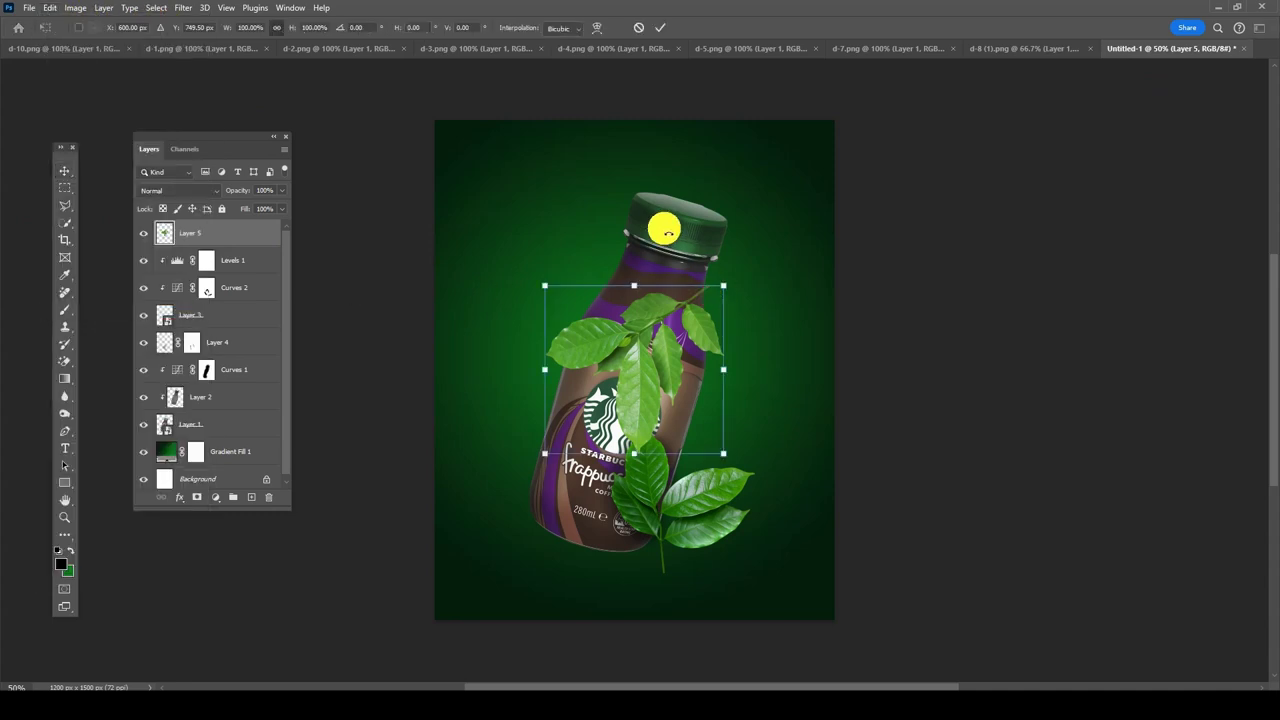
{"action": "mouse_move", "coordinate": [760, 462]}
{"action": "left_mouse_down"}
{"action": "mouse_move", "coordinate": [782, 487]}
{"action": "mouse_move", "coordinate": [568, 536]}
{"action": "left_mouse_up"}
{"action": "left_click_drag", "start_coordinate": [574, 472], "coordinate": [713, 340]}
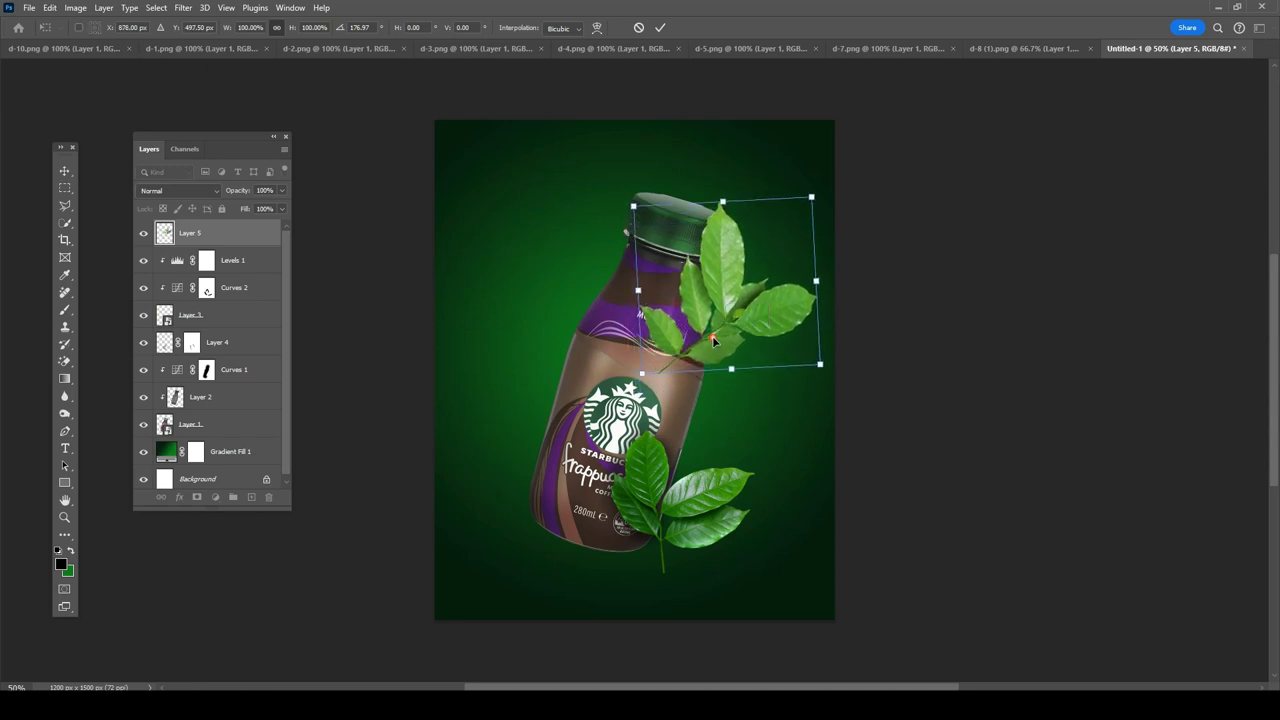
{"action": "double_click", "coordinate": [750, 282]}
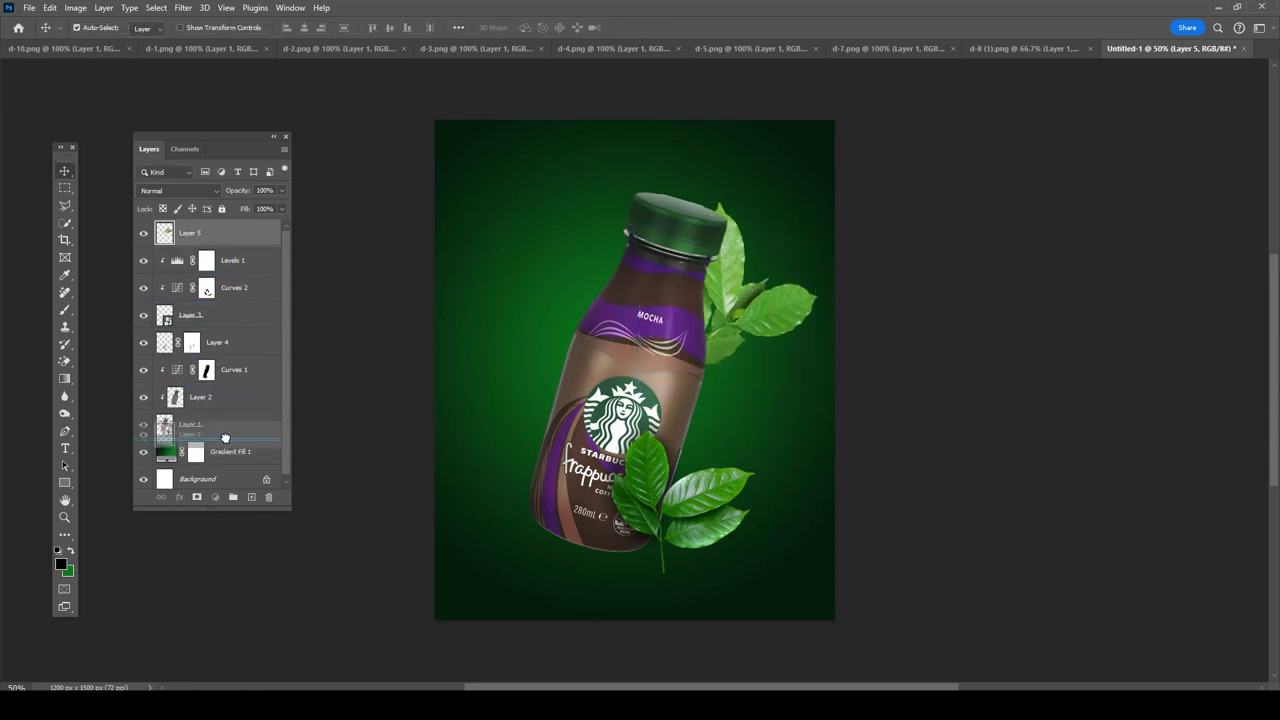
Step: Move Layer 5 behind the bottle, flip it horizontally and angle it at the bottle's upper right
{"action": "left_click_drag", "start_coordinate": [240, 234], "coordinate": [200, 437]}
{"action": "mouse_move", "coordinate": [757, 289]}
{"action": "left_mouse_down"}
{"action": "mouse_move", "coordinate": [594, 273]}
{"action": "mouse_move", "coordinate": [609, 271]}
{"action": "left_mouse_up"}
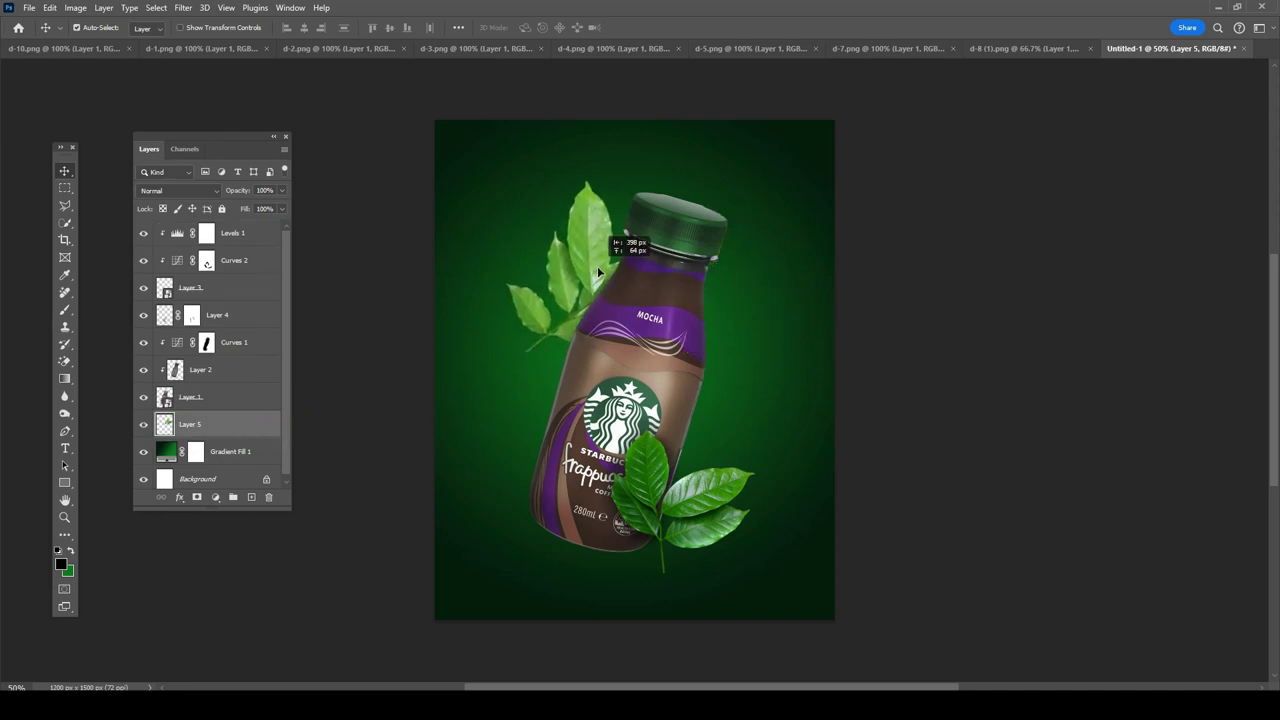
{"action": "left_click", "coordinate": [49, 7]}
{"action": "left_click", "coordinate": [116, 312]}
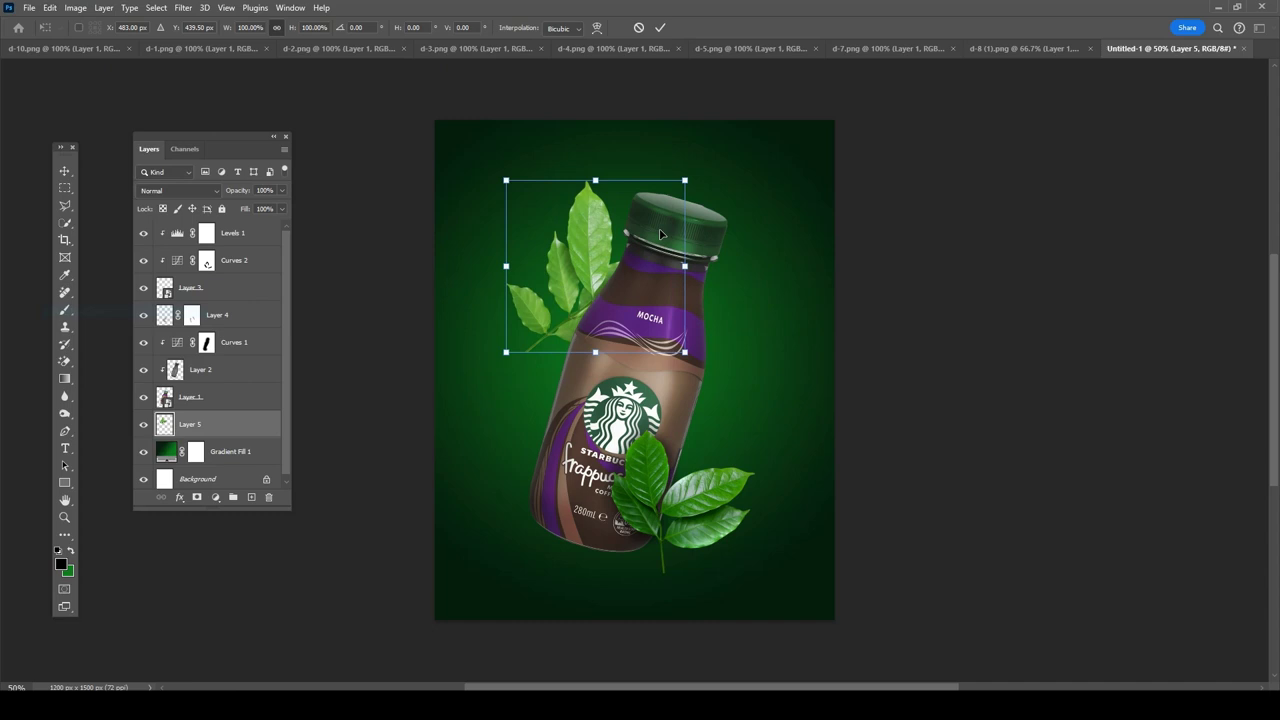
{"action": "right_click", "coordinate": [585, 247]}
{"action": "left_click", "coordinate": [622, 481]}
{"action": "left_click_drag", "start_coordinate": [599, 271], "coordinate": [703, 291]}
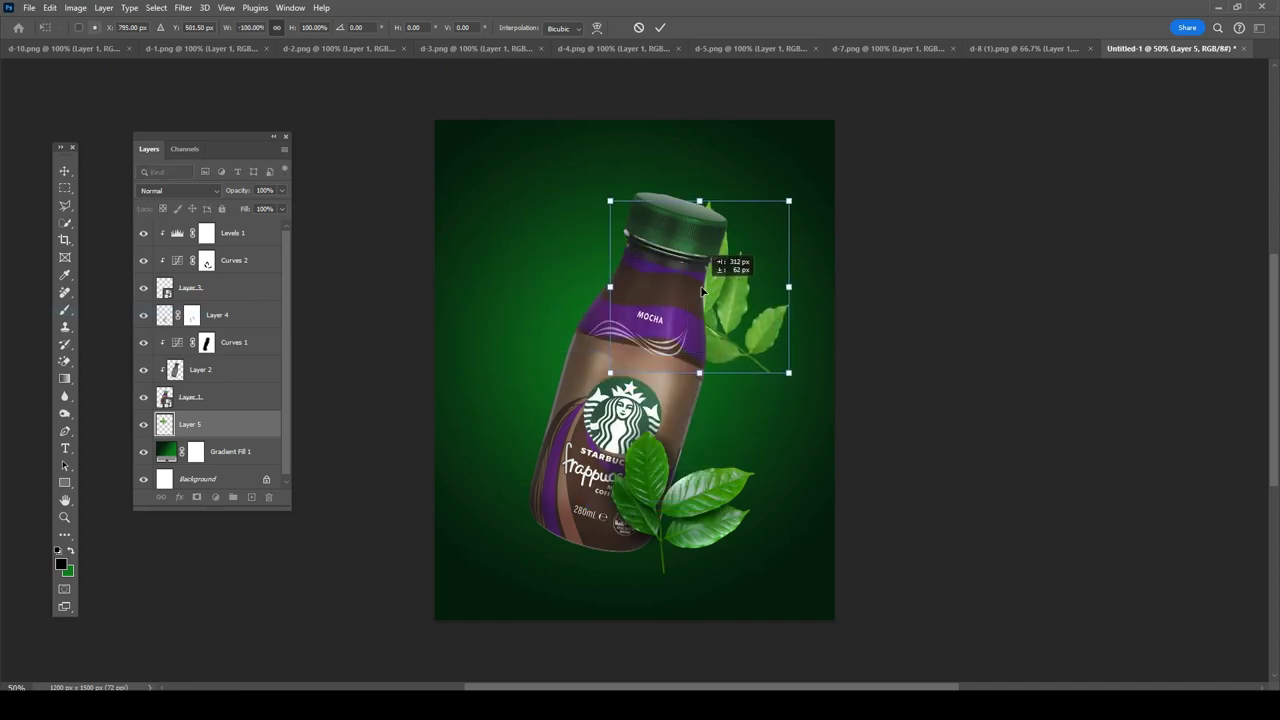
{"action": "left_click_drag", "start_coordinate": [803, 266], "coordinate": [771, 429]}
{"action": "mouse_move", "coordinate": [703, 339]}
{"action": "left_mouse_down"}
{"action": "mouse_move", "coordinate": [743, 340]}
{"action": "mouse_move", "coordinate": [755, 365]}
{"action": "left_mouse_up"}
{"action": "double_click", "coordinate": [753, 318]}
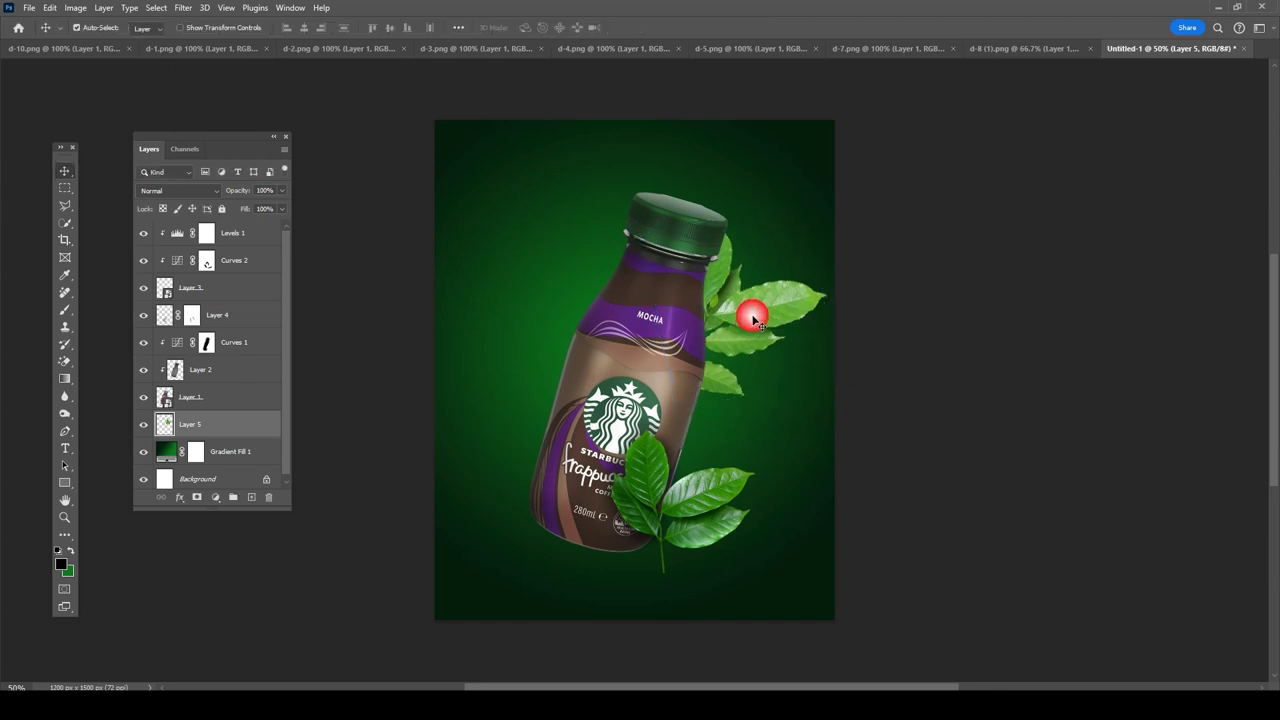
{"action": "left_click_drag", "start_coordinate": [753, 318], "coordinate": [749, 306]}
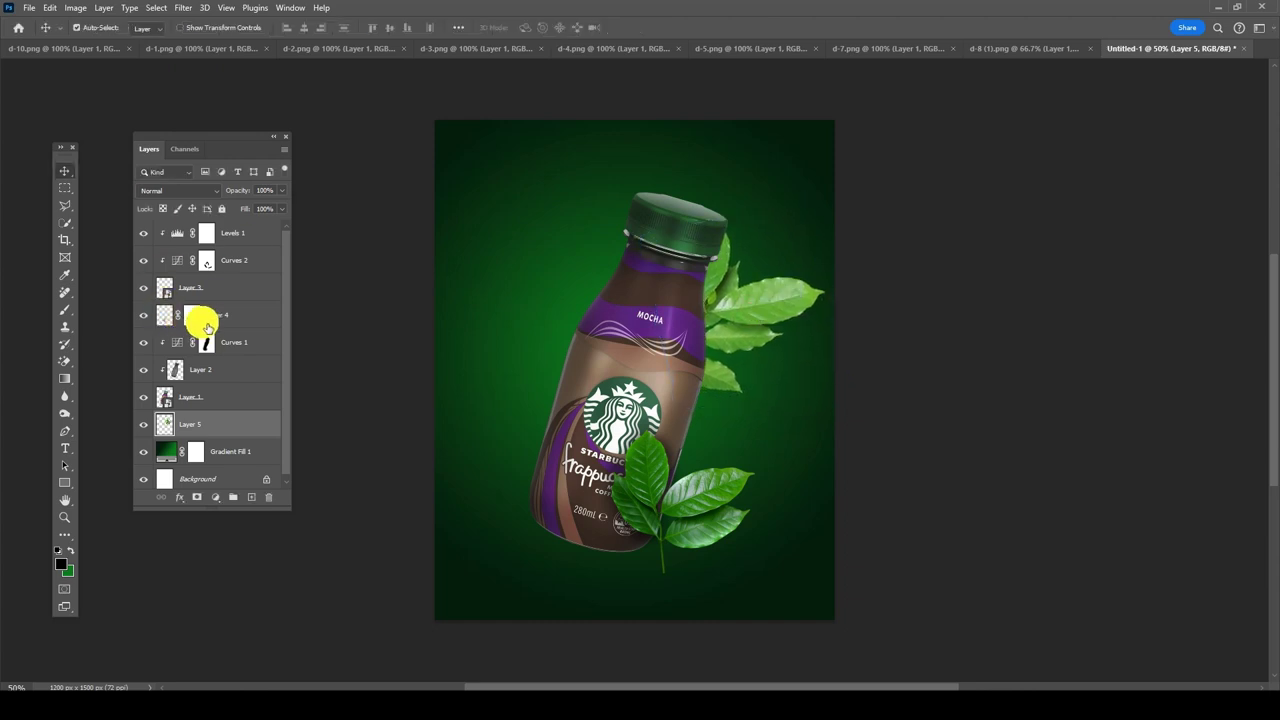
{"action": "left_click", "coordinate": [250, 259]}
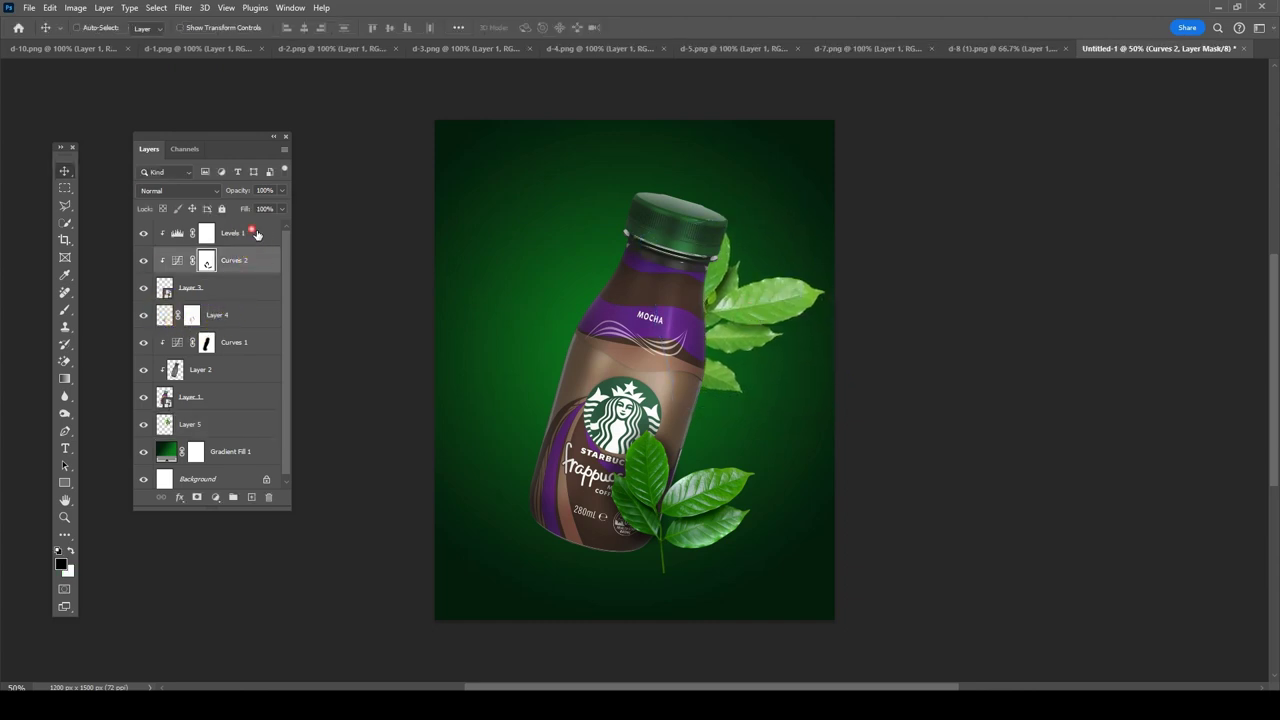
Step: Copy Curves 2 and Levels 1 below Layer 1 and clip both copies to Layer 5
{"action": "left_click", "coordinate": [256, 233], "text": "shift"}
{"action": "left_click_drag", "start_coordinate": [263, 257], "coordinate": [251, 497]}
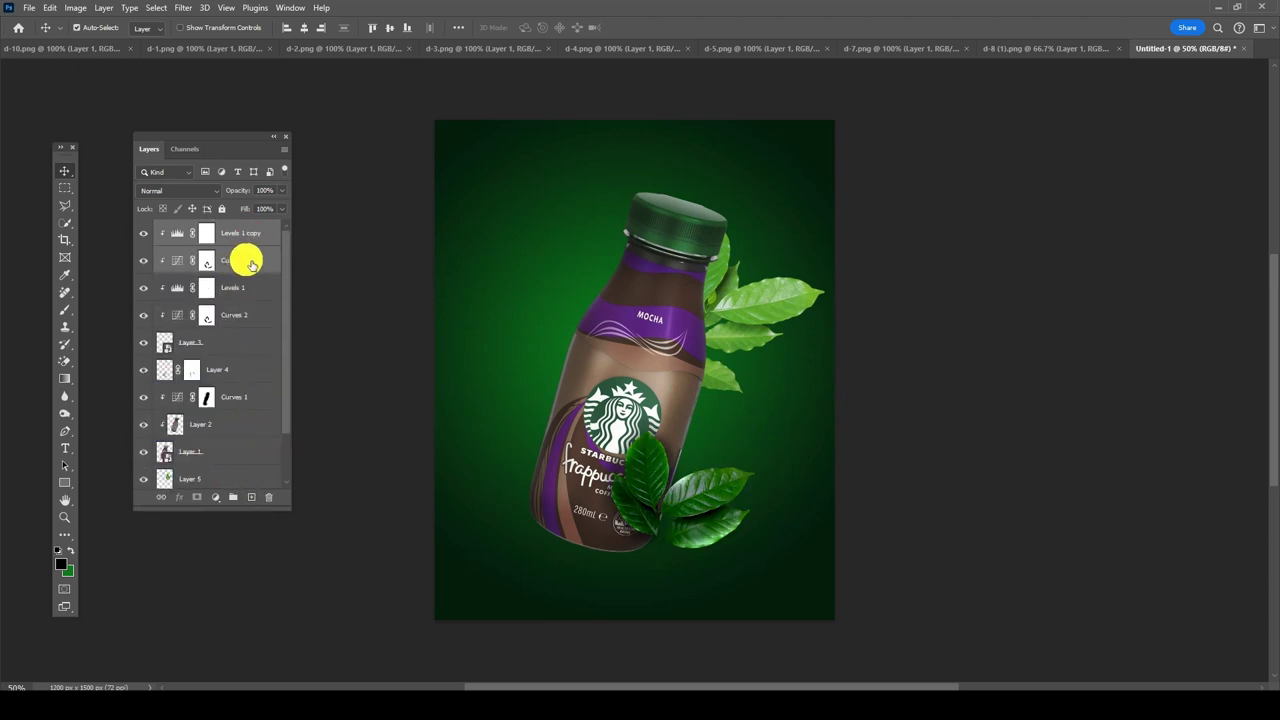
{"action": "left_click_drag", "start_coordinate": [250, 262], "coordinate": [248, 460]}
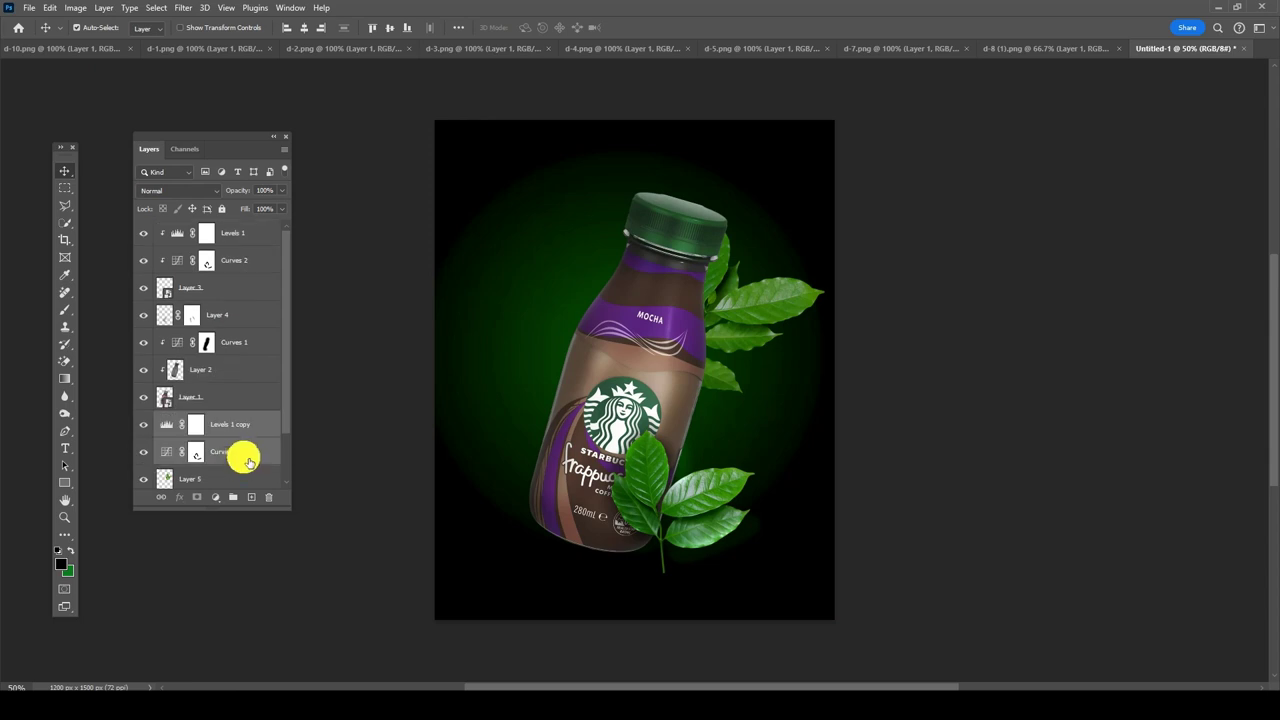
{"action": "left_click", "coordinate": [226, 464]}
{"action": "left_click", "coordinate": [226, 467], "text": "alt"}
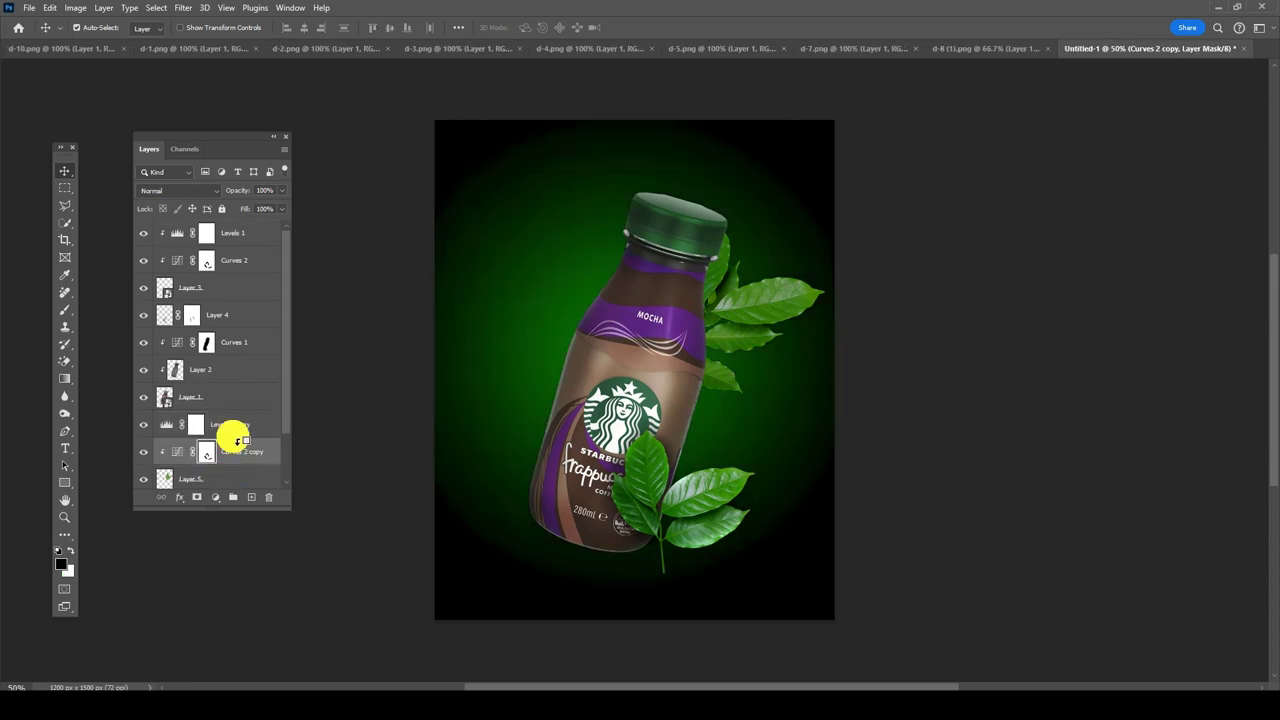
{"action": "left_click", "coordinate": [237, 438], "text": "alt"}
{"action": "left_click", "coordinate": [951, 331]}
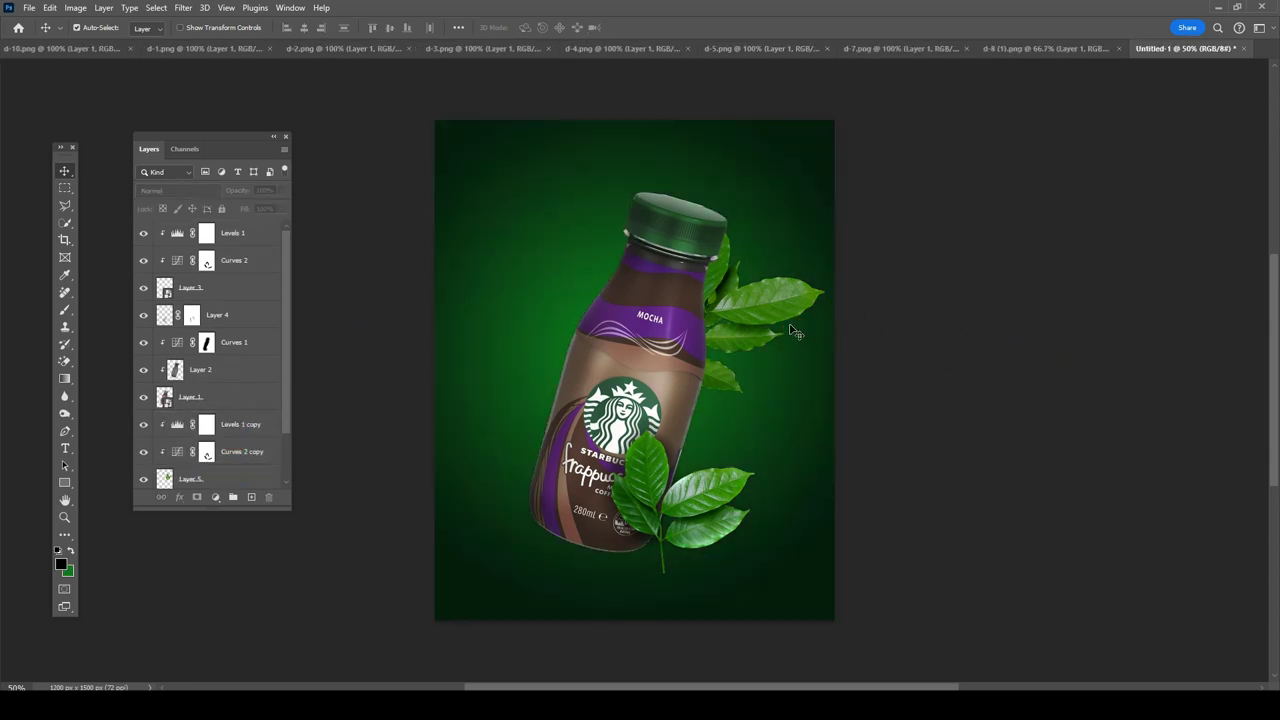
Step: Nudge the rear leaf Layer 5 slightly with Shift+arrow keys
{"action": "left_click", "coordinate": [697, 318]}
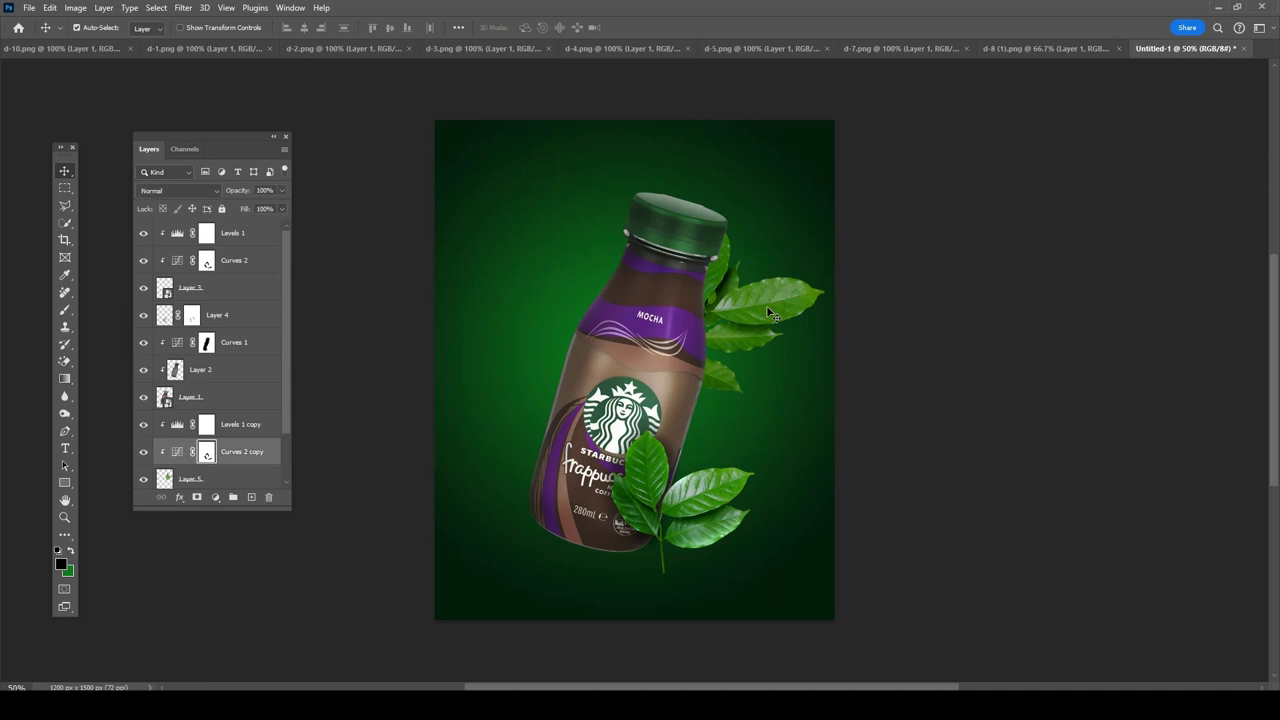
{"action": "left_click", "coordinate": [236, 479]}
{"action": "key", "text": "shift+Left"}
{"action": "key", "text": "shift+Down"}
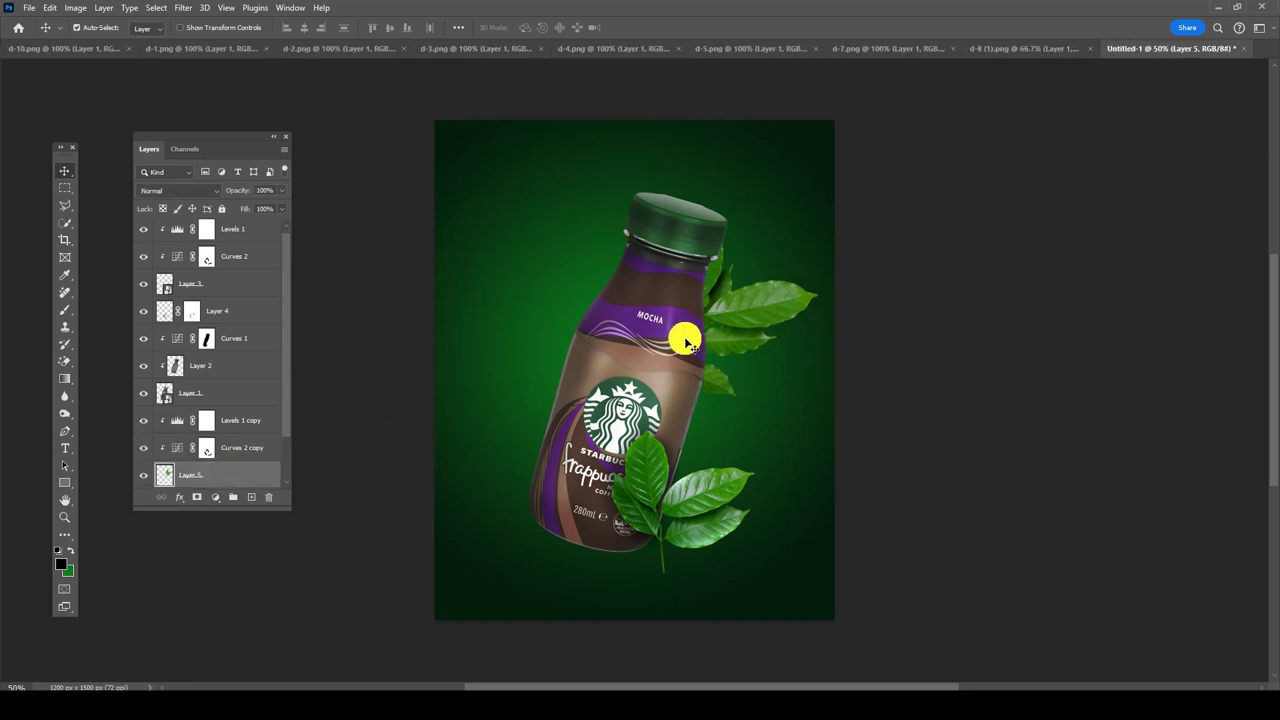
{"action": "key", "text": "shift+Left"}
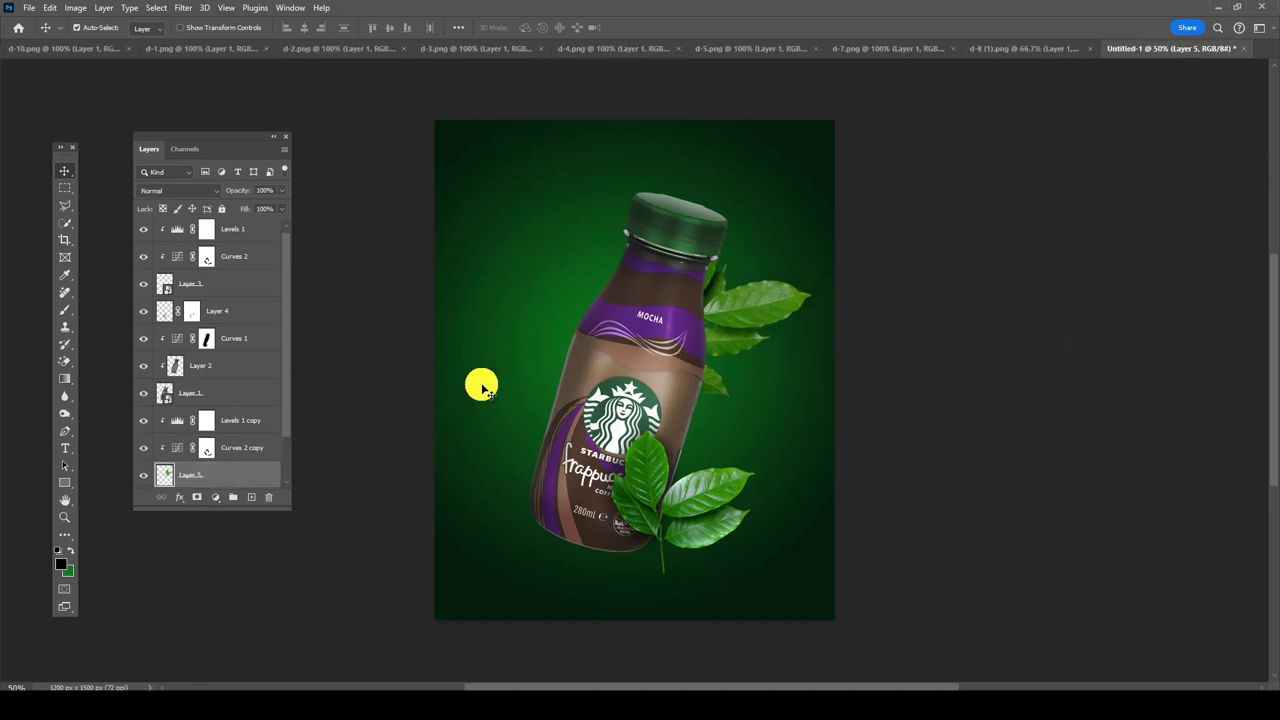
{"action": "key", "text": "shift+Down"}
{"action": "key", "text": "shift+Up"}
{"action": "key", "text": "shift+Right"}
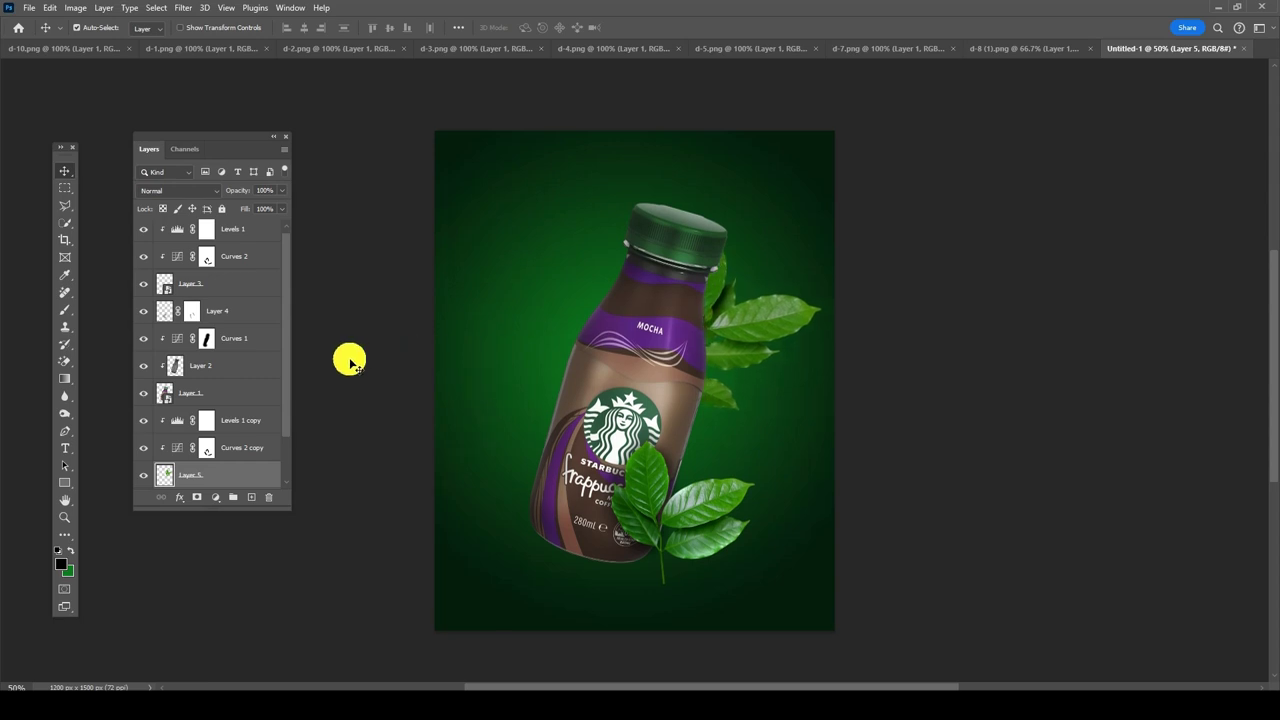
{"action": "scroll", "coordinate": [346, 357], "scroll_direction": "up", "scroll_amount": 1}
{"action": "scroll", "coordinate": [200, 409], "scroll_direction": "down", "scroll_amount": 2}
{"action": "left_click", "coordinate": [245, 396]}
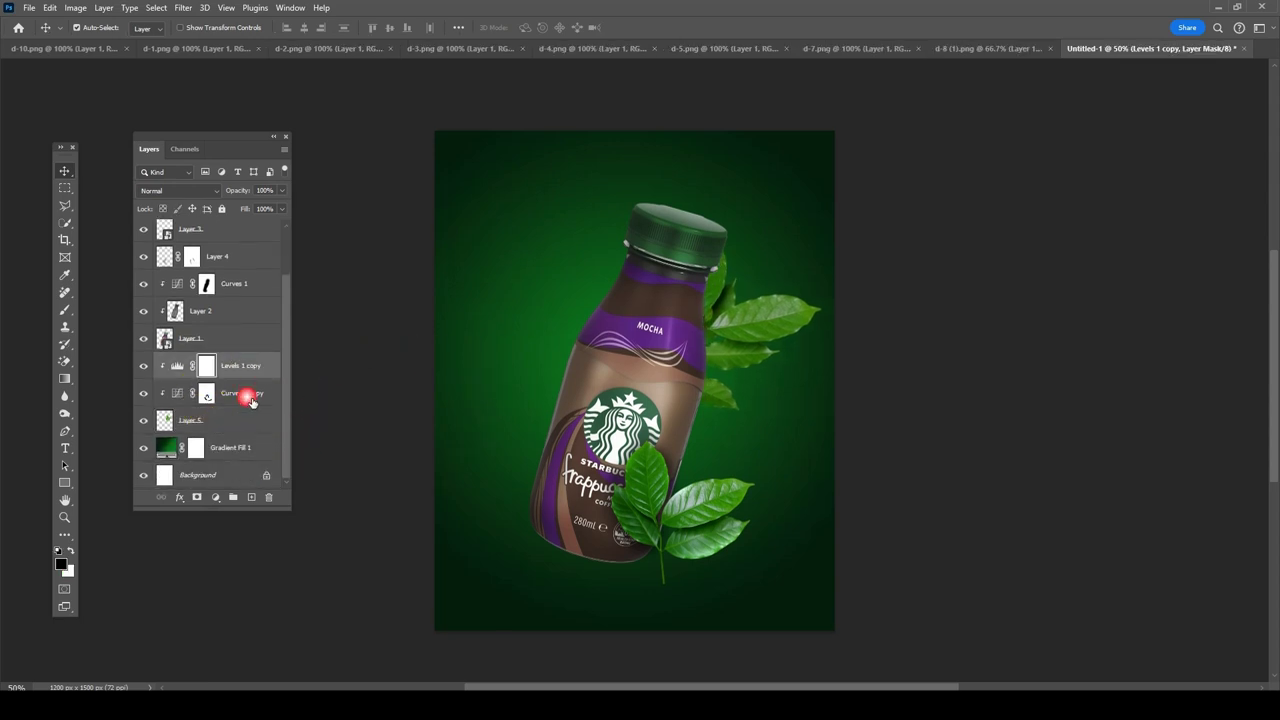
Step: Add Layer 6 and paint soft shading where the rear leaves meet the bottle neck
{"action": "left_click", "coordinate": [251, 497]}
{"action": "left_click", "coordinate": [65, 310]}
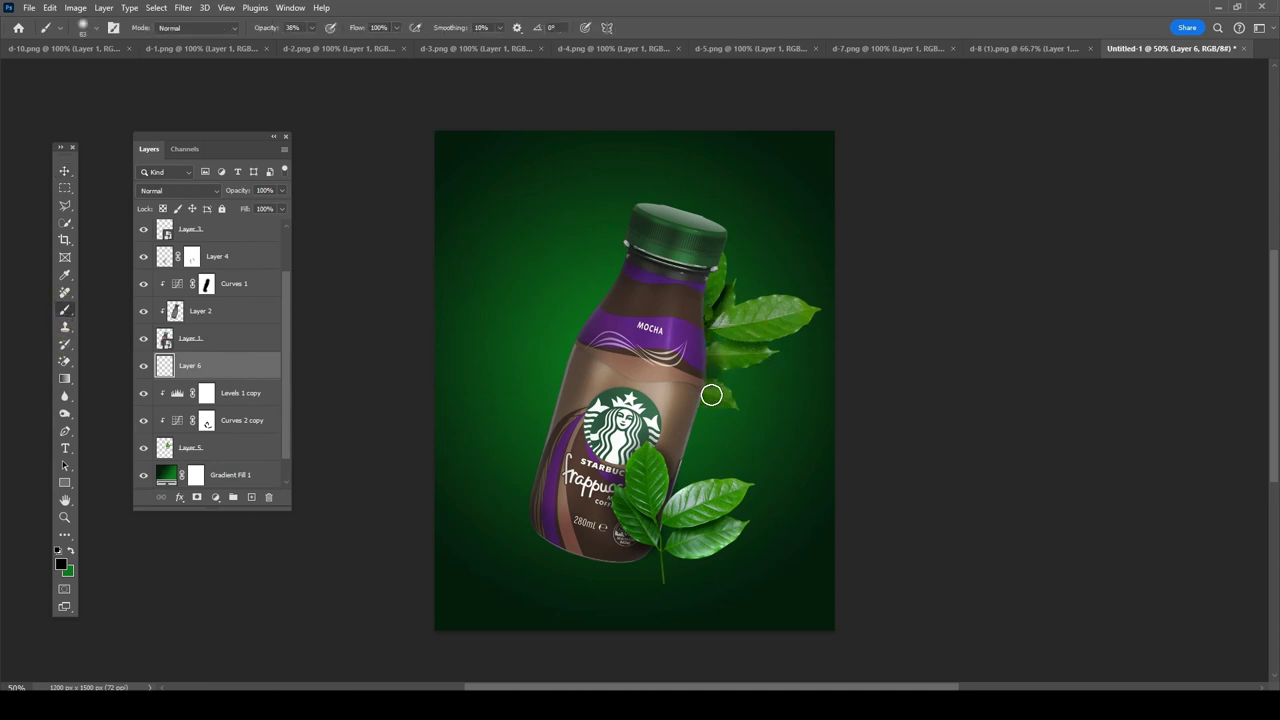
{"action": "left_click_drag", "start_coordinate": [731, 286], "coordinate": [696, 361]}
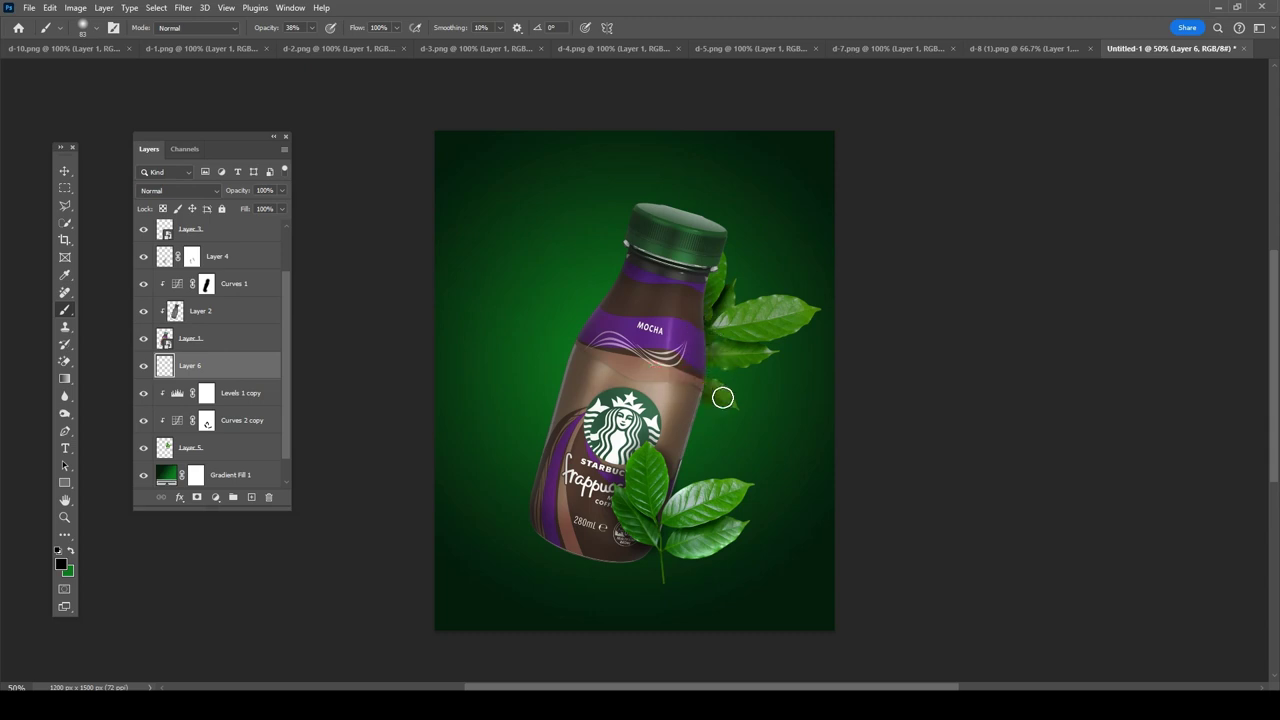
{"action": "left_click_drag", "start_coordinate": [700, 289], "coordinate": [707, 354]}
{"action": "left_click", "coordinate": [65, 171]}
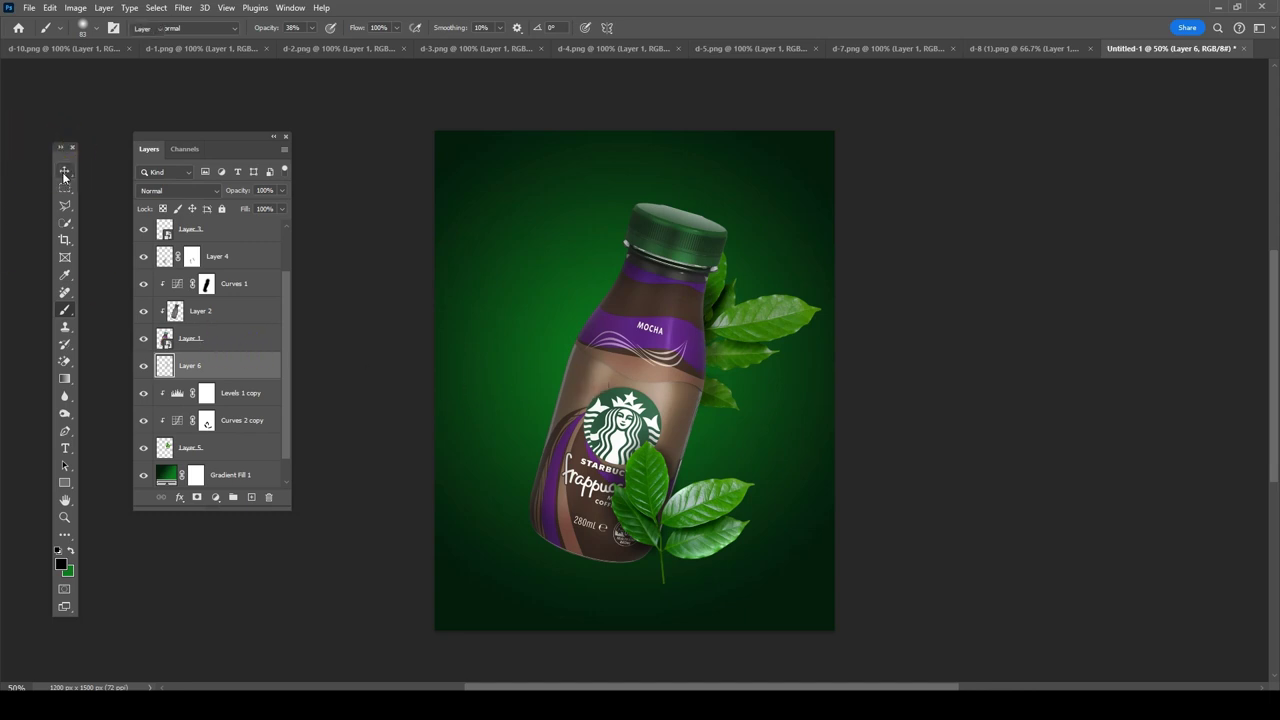
{"action": "left_click", "coordinate": [700, 506]}
Step: Group Levels 1 through Layer 4 as Group 1, duplicate it, and move the copy above Gradient Fill 1
{"action": "scroll", "coordinate": [255, 254], "scroll_direction": "down", "scroll_amount": 2}
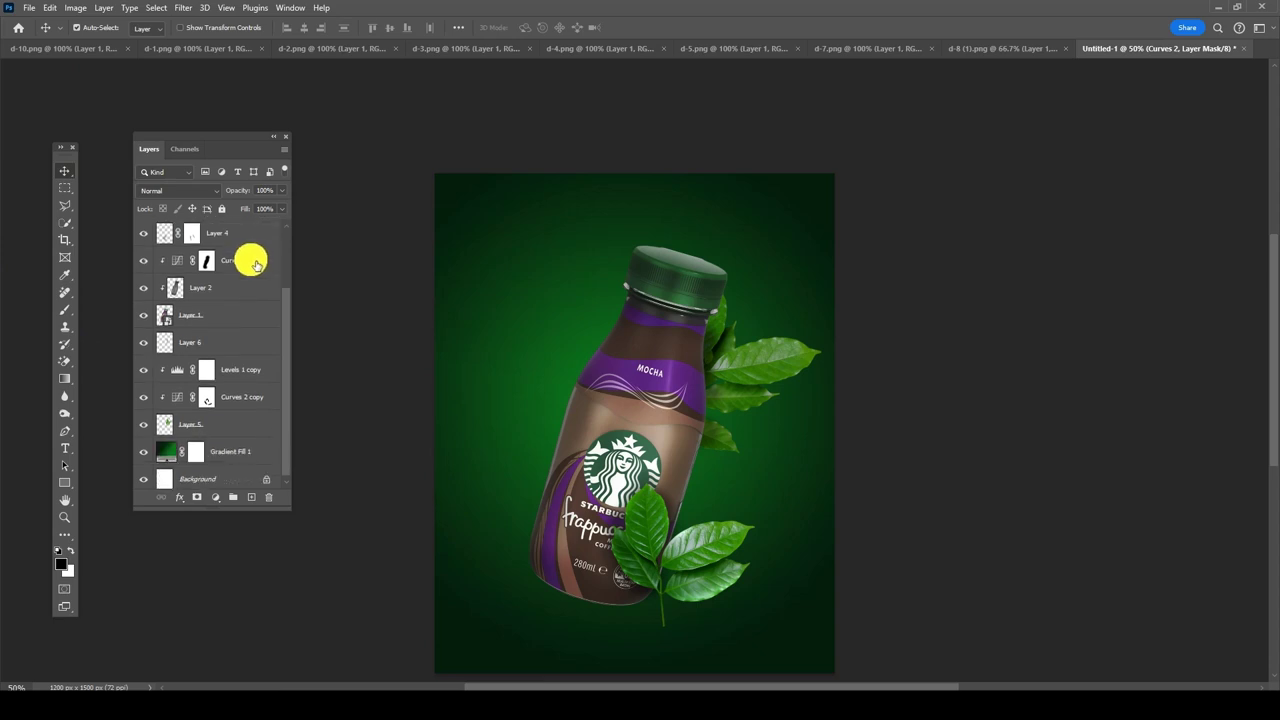
{"action": "scroll", "coordinate": [252, 256], "scroll_direction": "up", "scroll_amount": 3}
{"action": "left_click", "coordinate": [255, 256]}
{"action": "left_click", "coordinate": [246, 323], "text": "shift"}
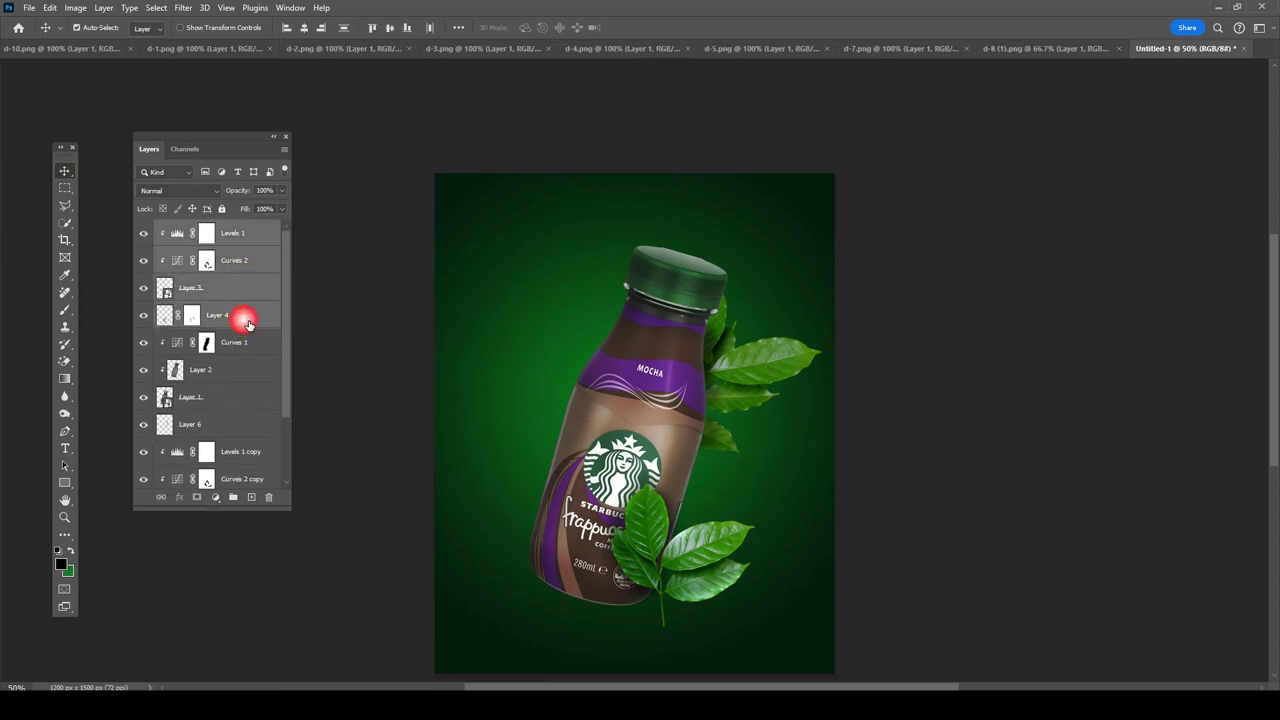
{"action": "key", "text": "ctrl+g"}
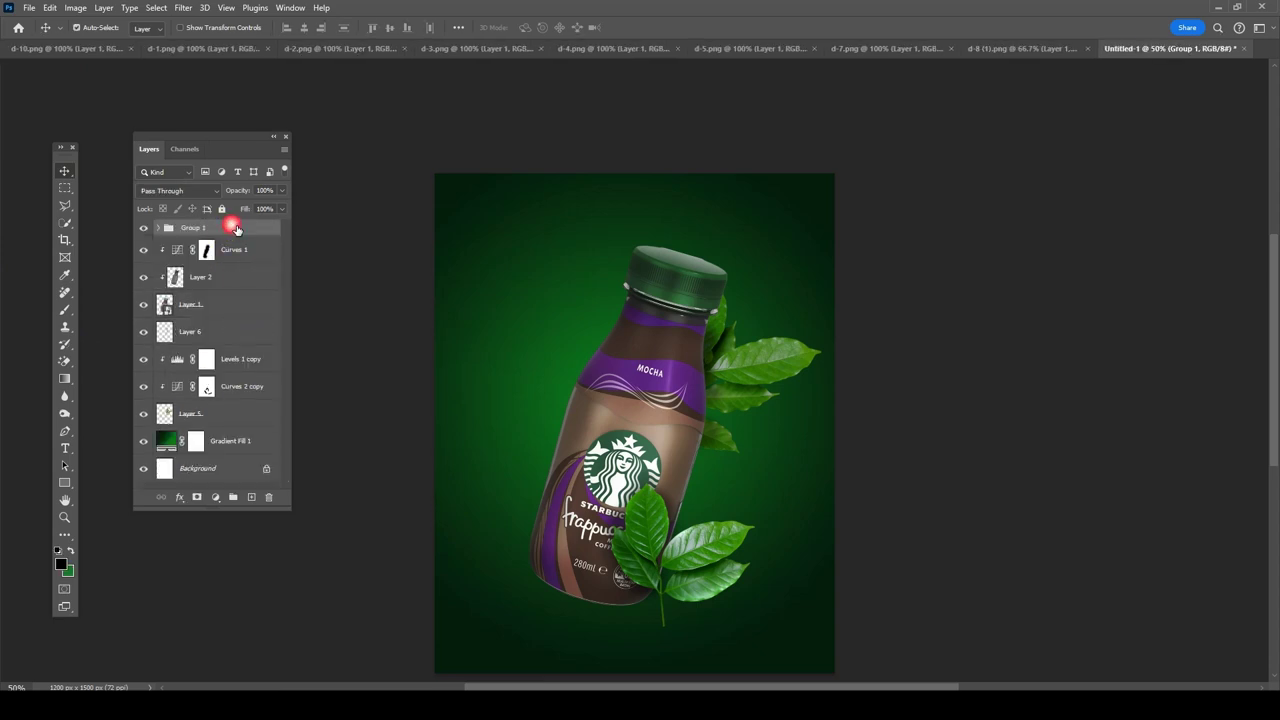
{"action": "key", "text": "ctrl+j"}
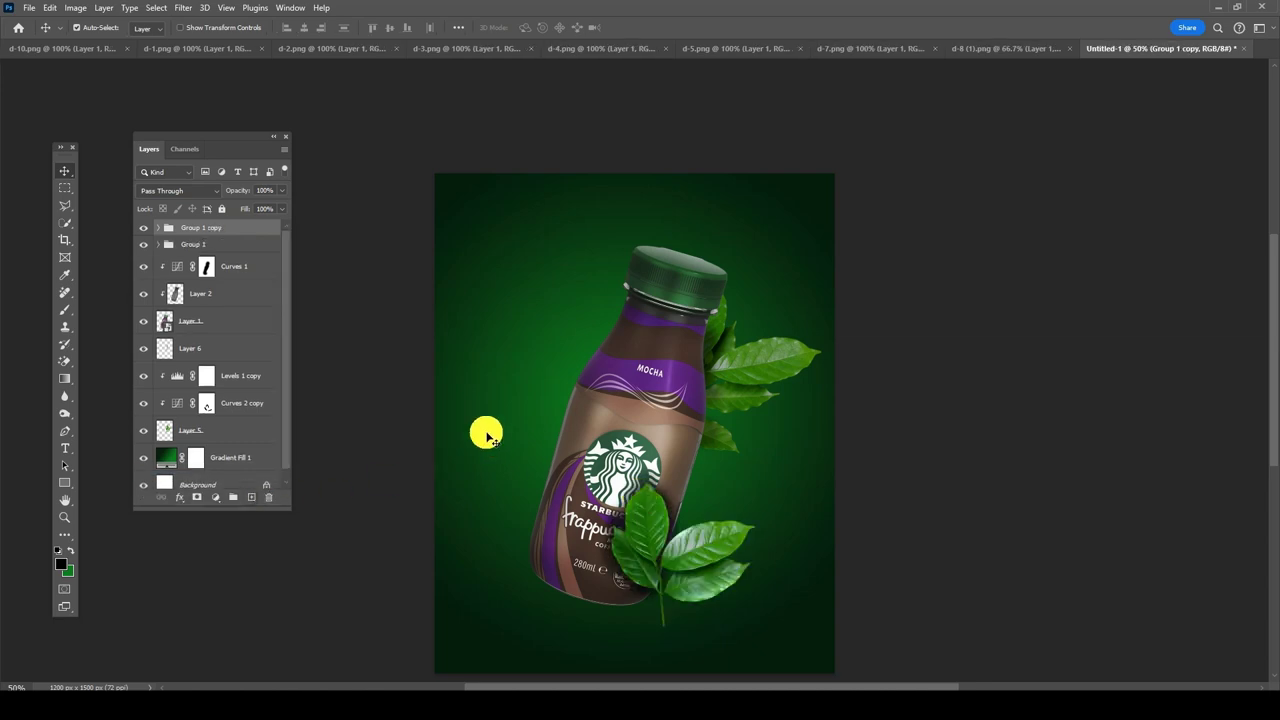
{"action": "left_click_drag", "start_coordinate": [236, 235], "coordinate": [238, 445]}
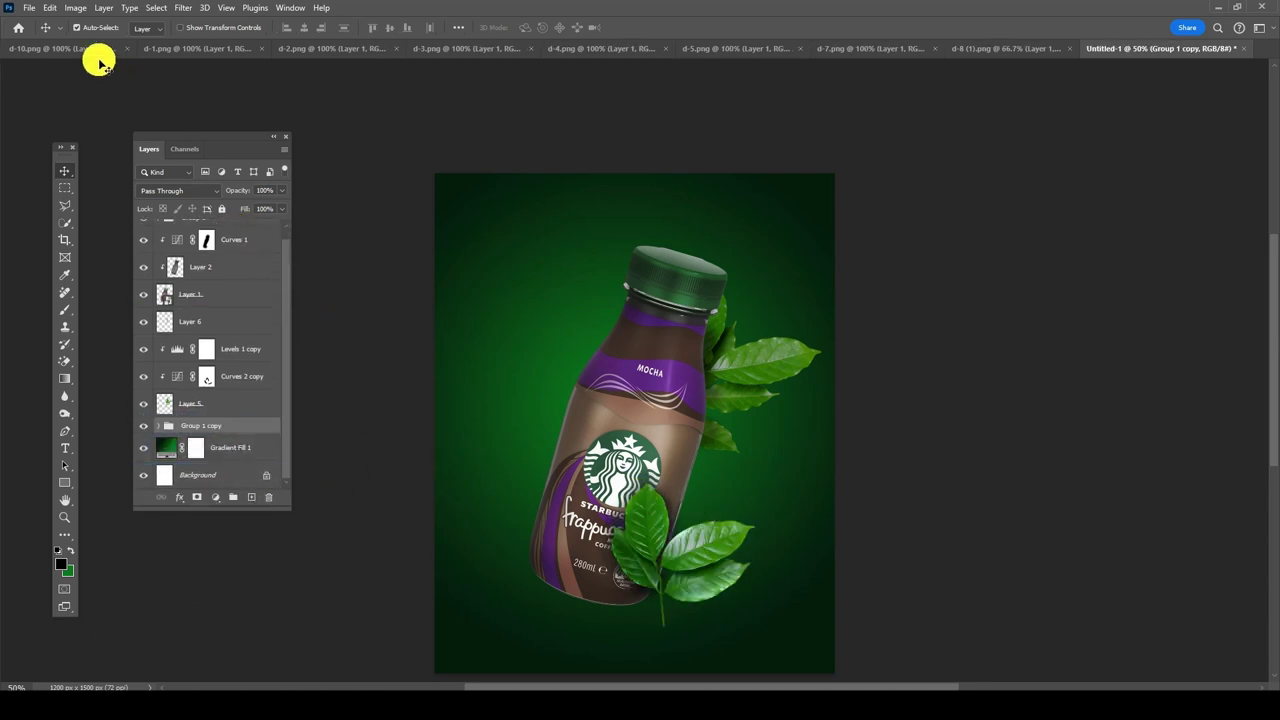
Step: Rotate Group 1 copy about 47°, enlarge it to about 127%, and place it at the bottle's left
{"action": "left_click", "coordinate": [49, 7]}
{"action": "left_click", "coordinate": [78, 311]}
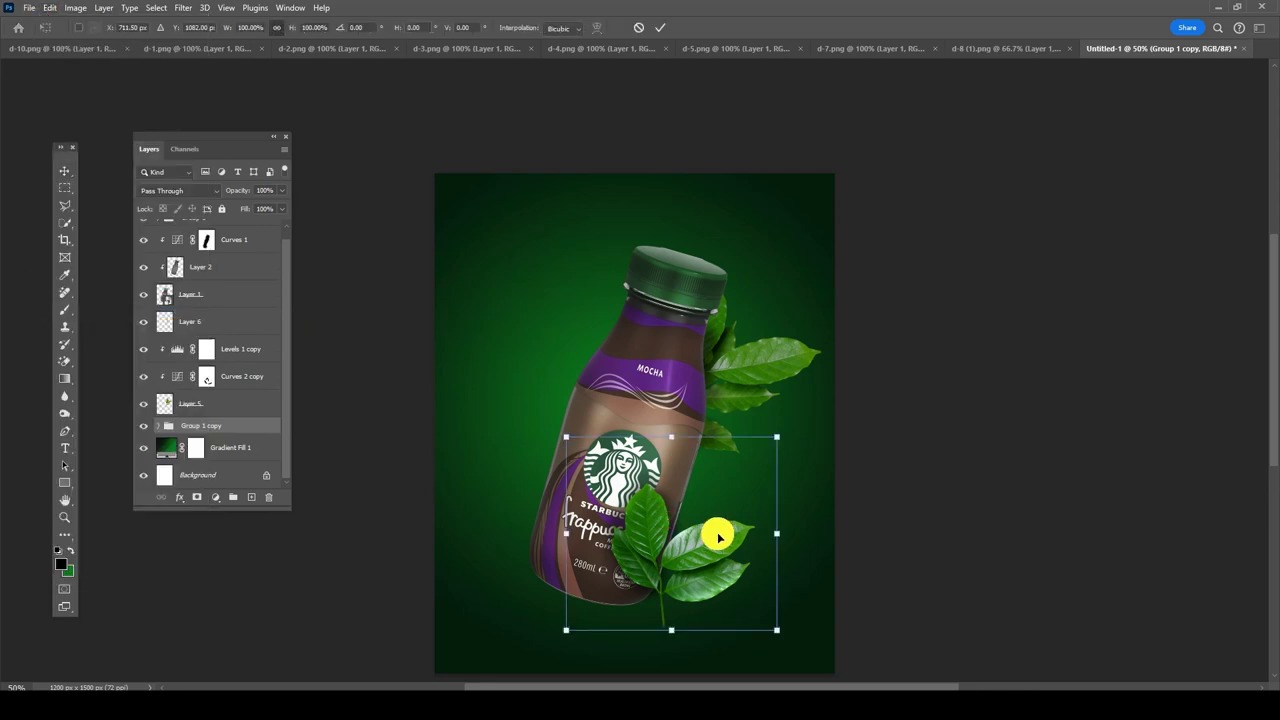
{"action": "mouse_move", "coordinate": [720, 529]}
{"action": "left_mouse_down"}
{"action": "mouse_move", "coordinate": [607, 430]}
{"action": "mouse_move", "coordinate": [562, 450]}
{"action": "left_mouse_up"}
{"action": "mouse_move", "coordinate": [526, 314]}
{"action": "left_mouse_down"}
{"action": "mouse_move", "coordinate": [552, 338]}
{"action": "mouse_move", "coordinate": [543, 229]}
{"action": "left_mouse_up"}
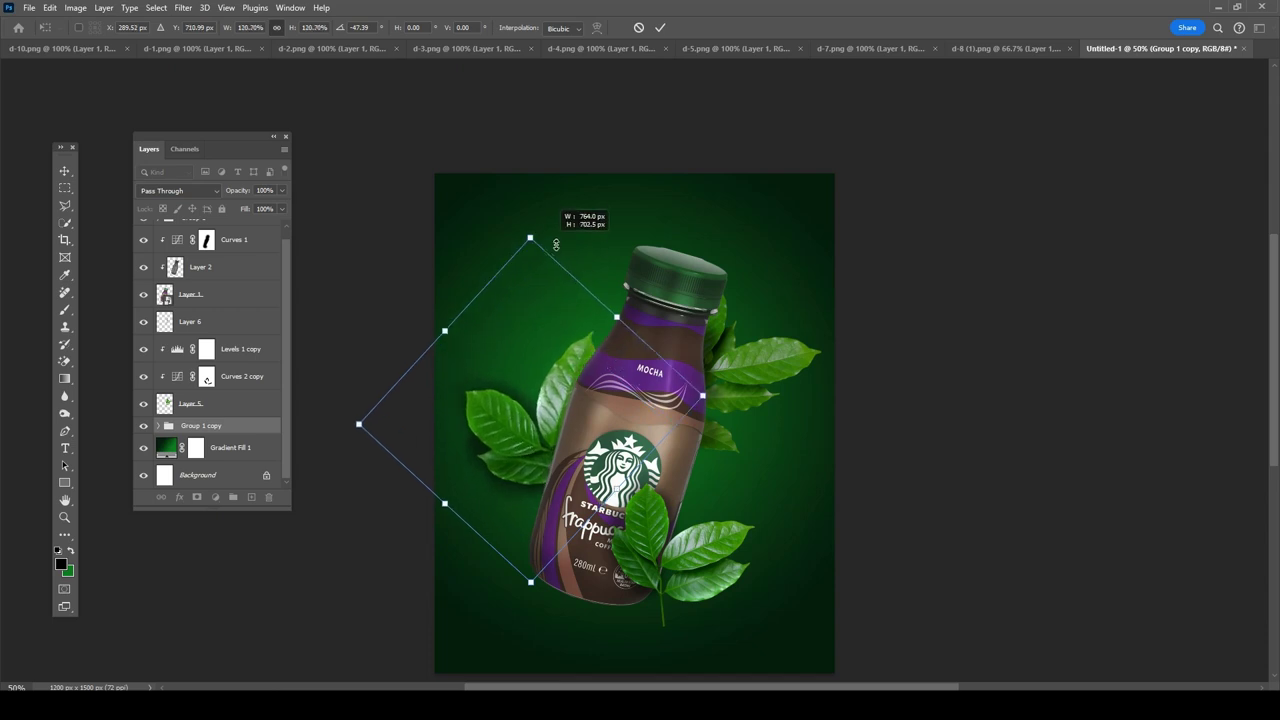
{"action": "left_click_drag", "start_coordinate": [564, 339], "coordinate": [568, 385]}
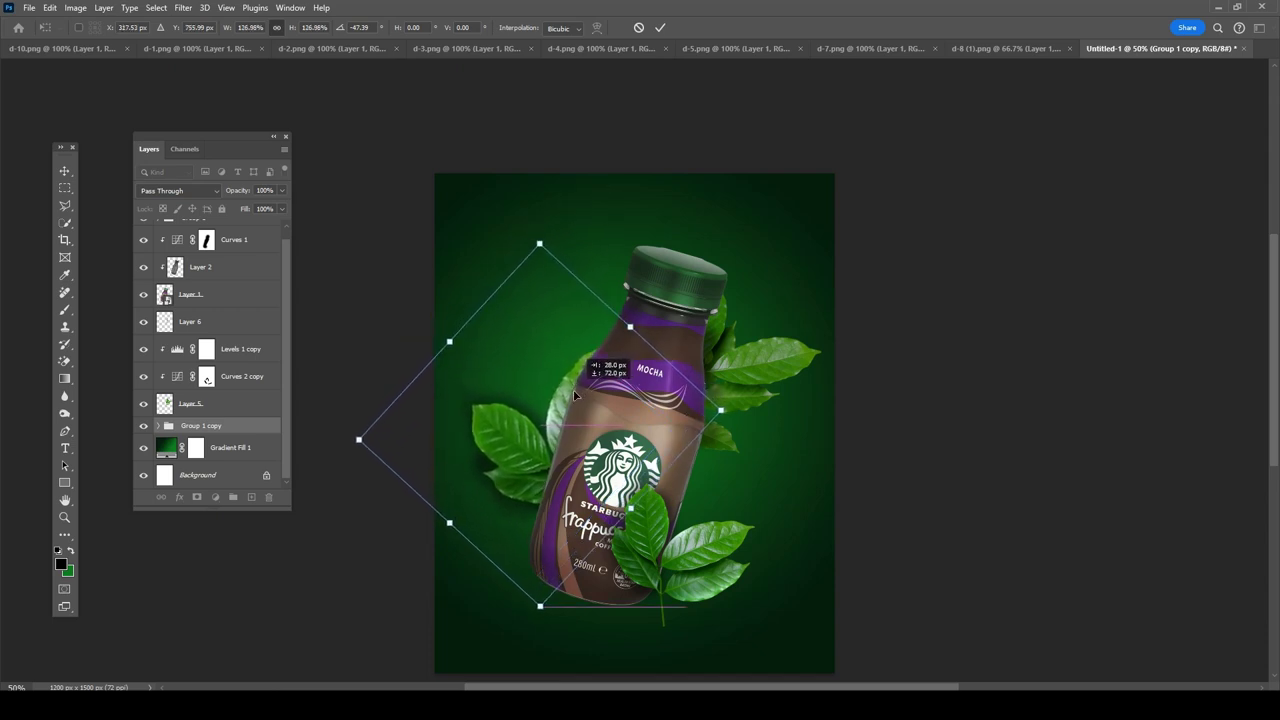
{"action": "key", "text": "Return"}
{"action": "left_click", "coordinate": [168, 427]}
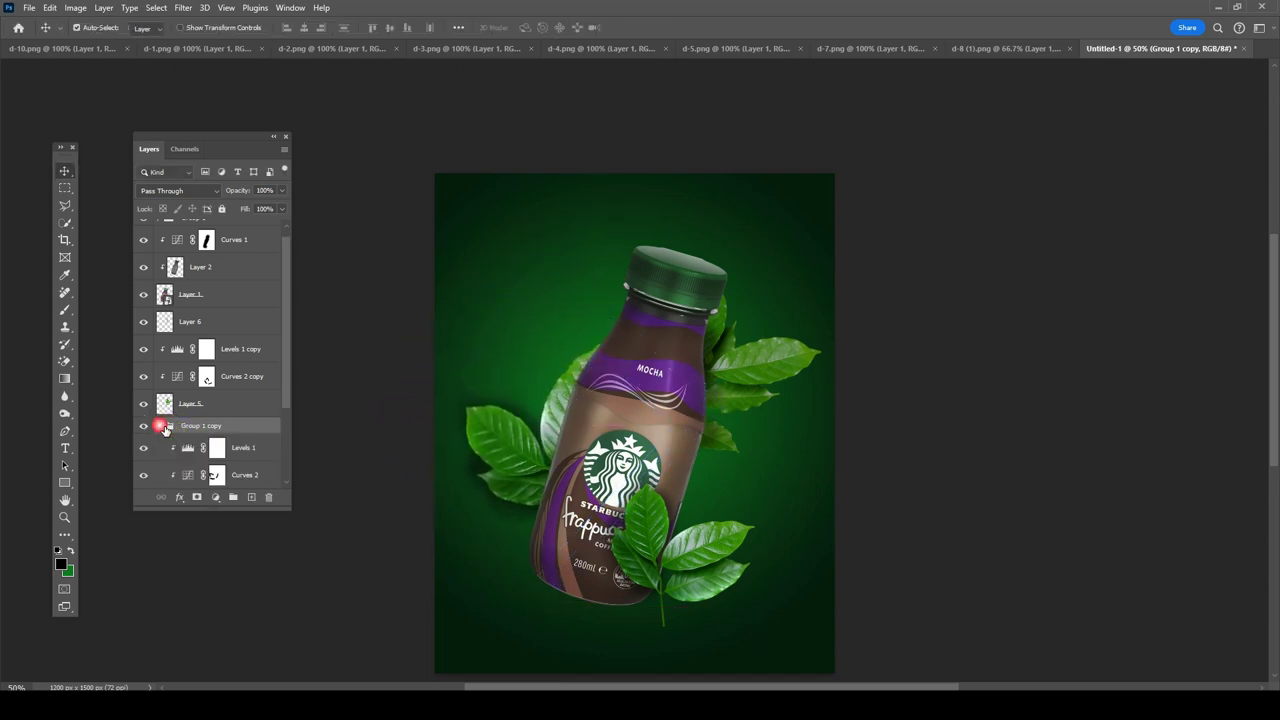
{"action": "scroll", "coordinate": [214, 430], "scroll_direction": "down", "scroll_amount": 3}
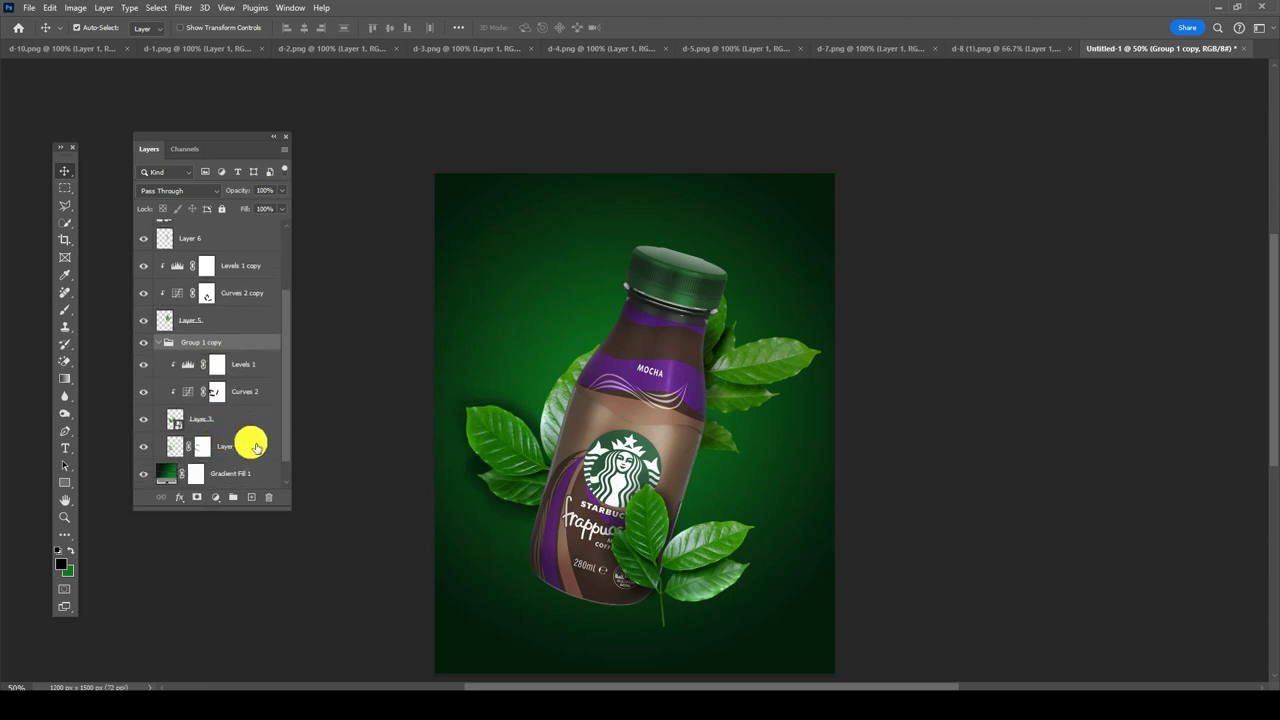
{"action": "mouse_move", "coordinate": [250, 430]}
{"action": "left_mouse_down"}
{"action": "mouse_move", "coordinate": [288, 510]}
{"action": "mouse_move", "coordinate": [268, 497]}
{"action": "left_mouse_up"}
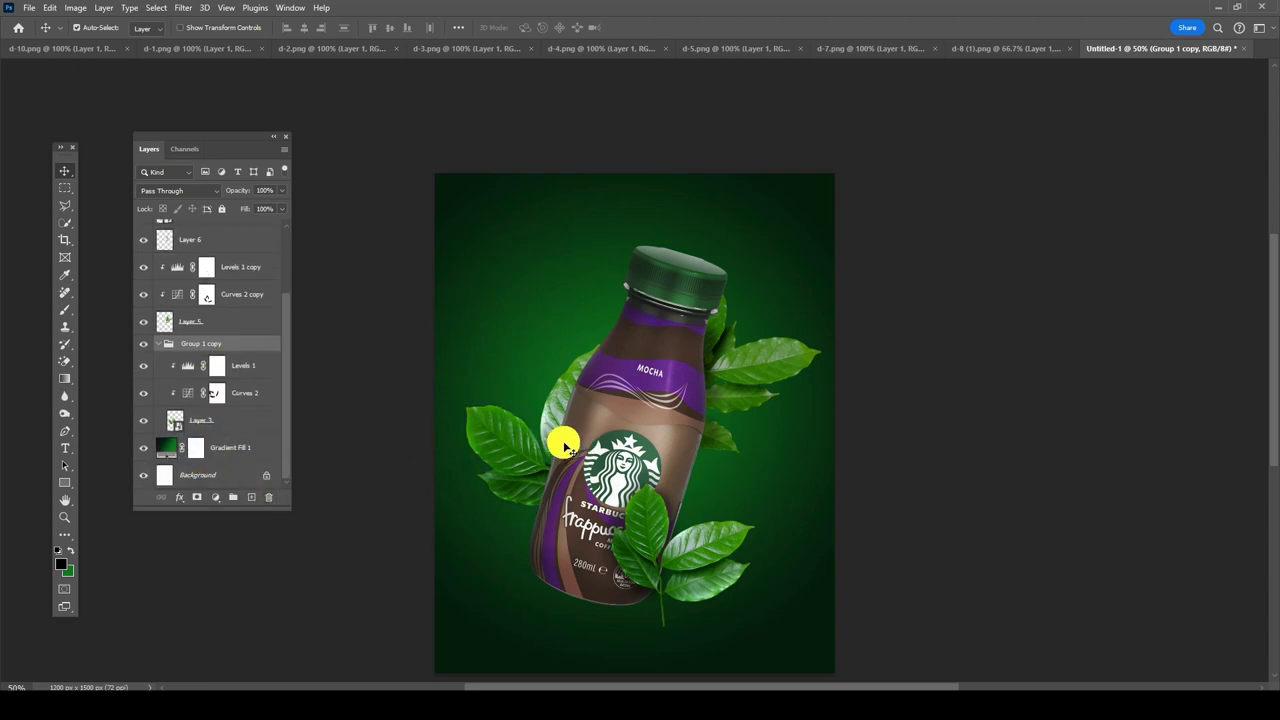
Step: Add Layer 7 above Levels 1 in Group 1 copy and begin shading the bottle's left edge
{"action": "left_click", "coordinate": [258, 370]}
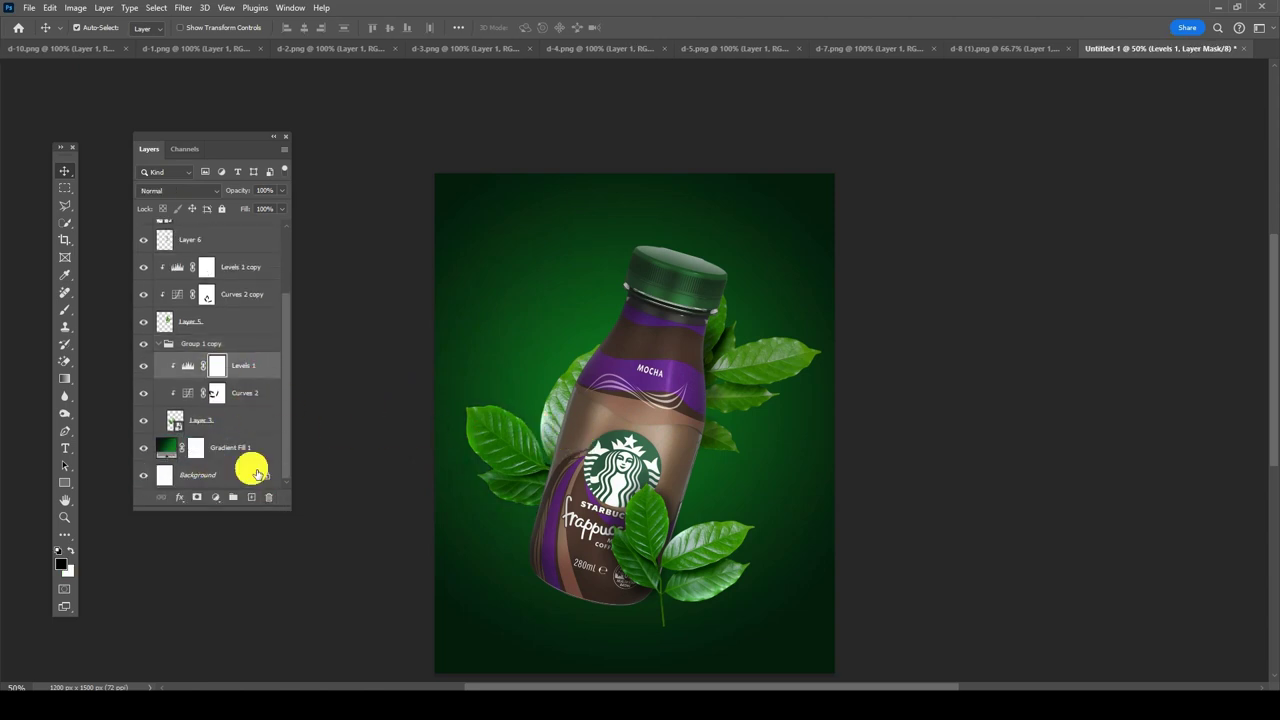
{"action": "left_click", "coordinate": [253, 498]}
{"action": "left_click", "coordinate": [65, 310]}
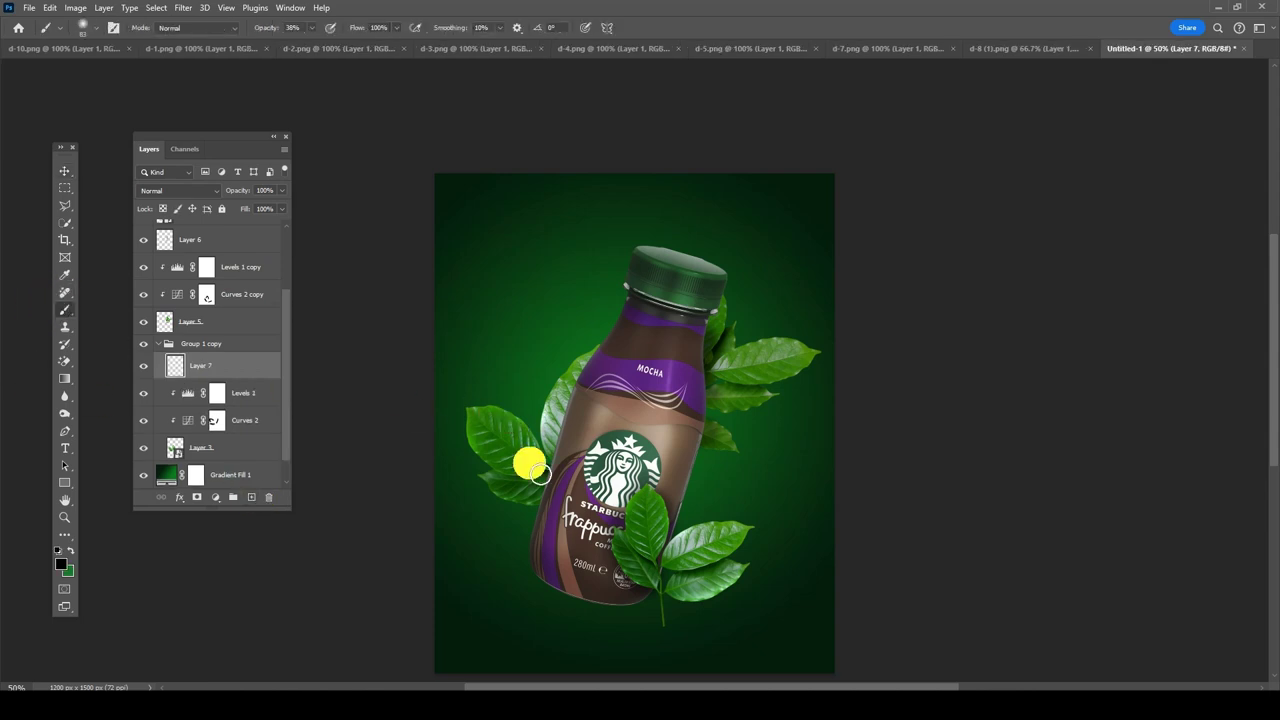
{"action": "left_click_drag", "start_coordinate": [563, 467], "coordinate": [581, 426]}
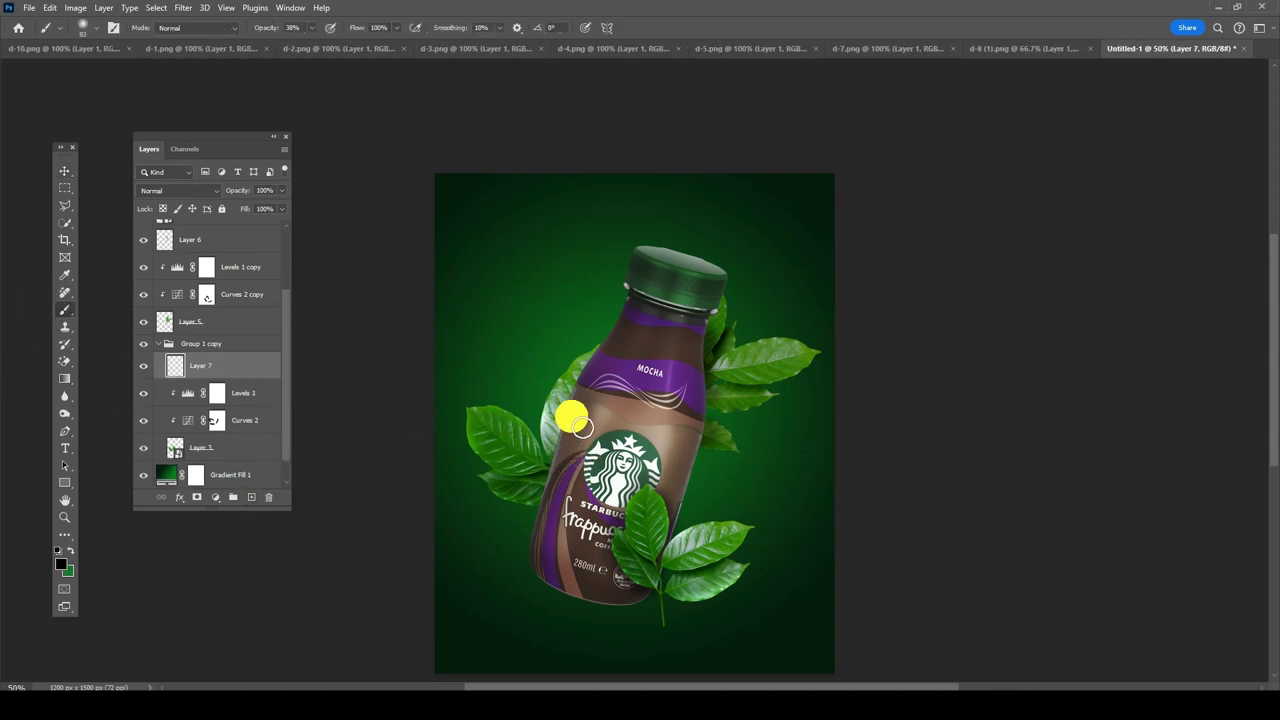
Step: With an 88 px soft brush, paint dark shading up the bottle's left side
{"action": "left_click", "coordinate": [97, 28]}
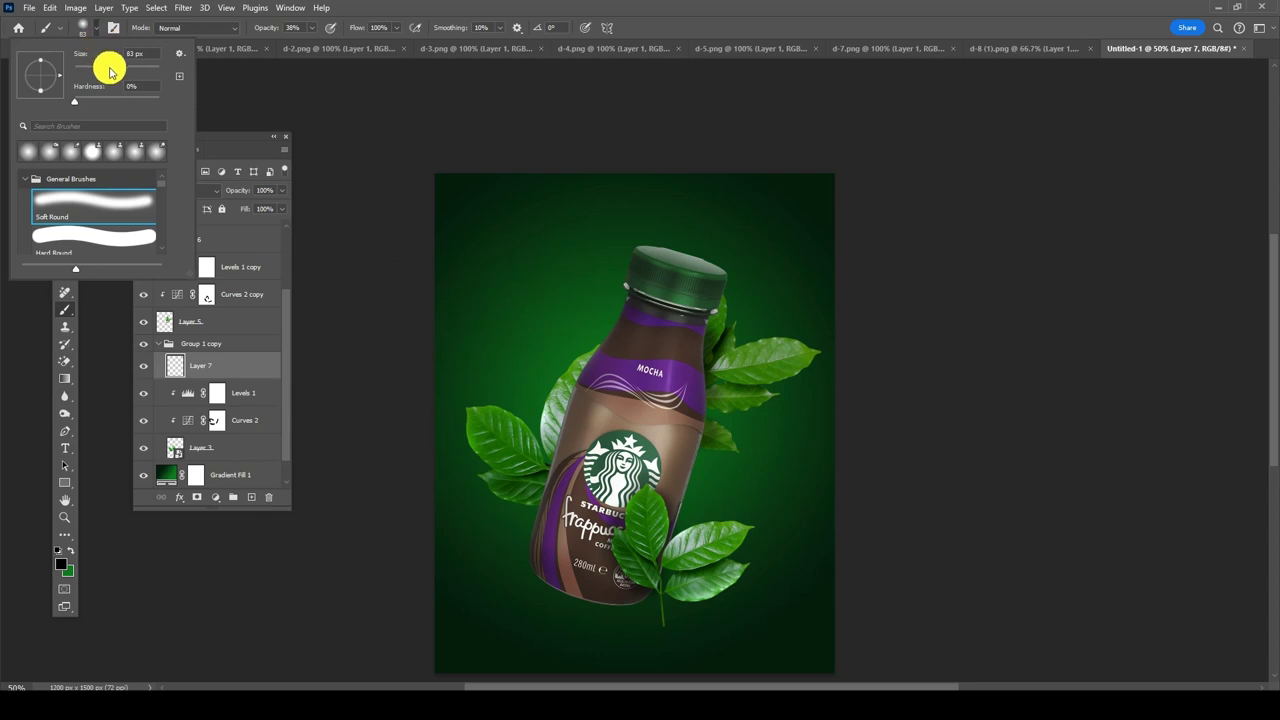
{"action": "left_click_drag", "start_coordinate": [103, 71], "coordinate": [107, 72]}
{"action": "left_click", "coordinate": [452, 9]}
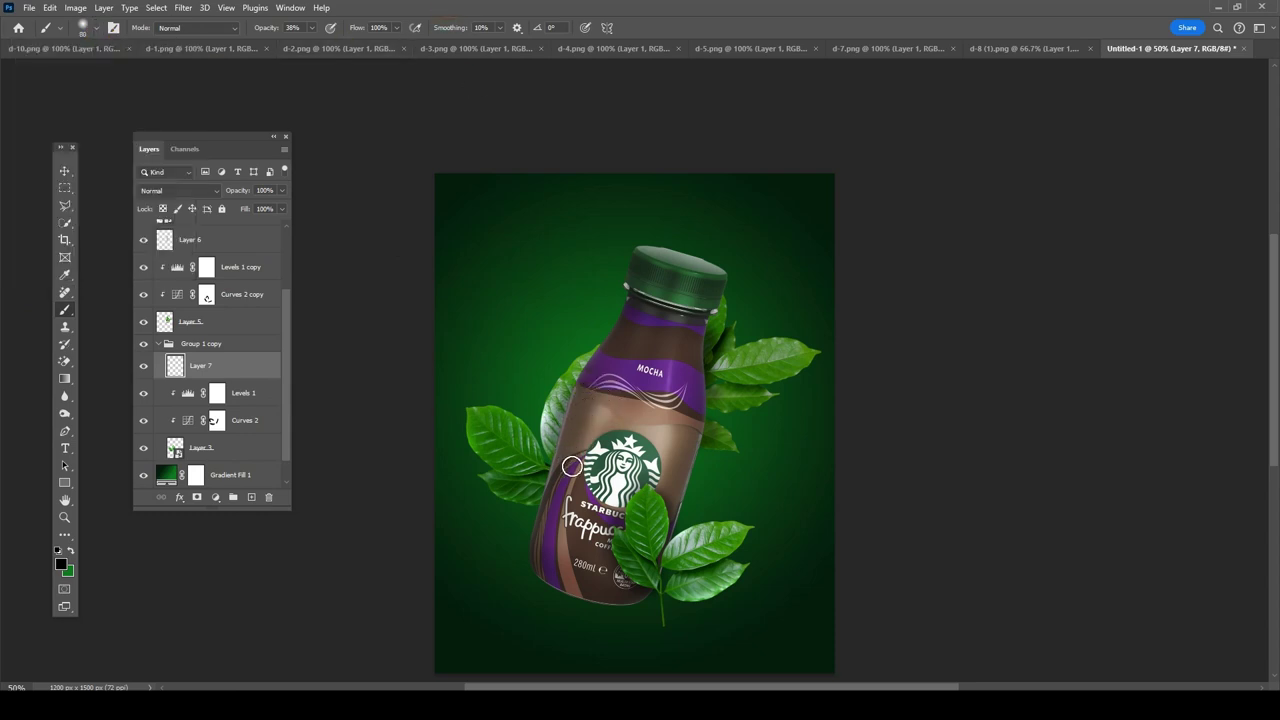
{"action": "left_click_drag", "start_coordinate": [572, 466], "coordinate": [544, 499]}
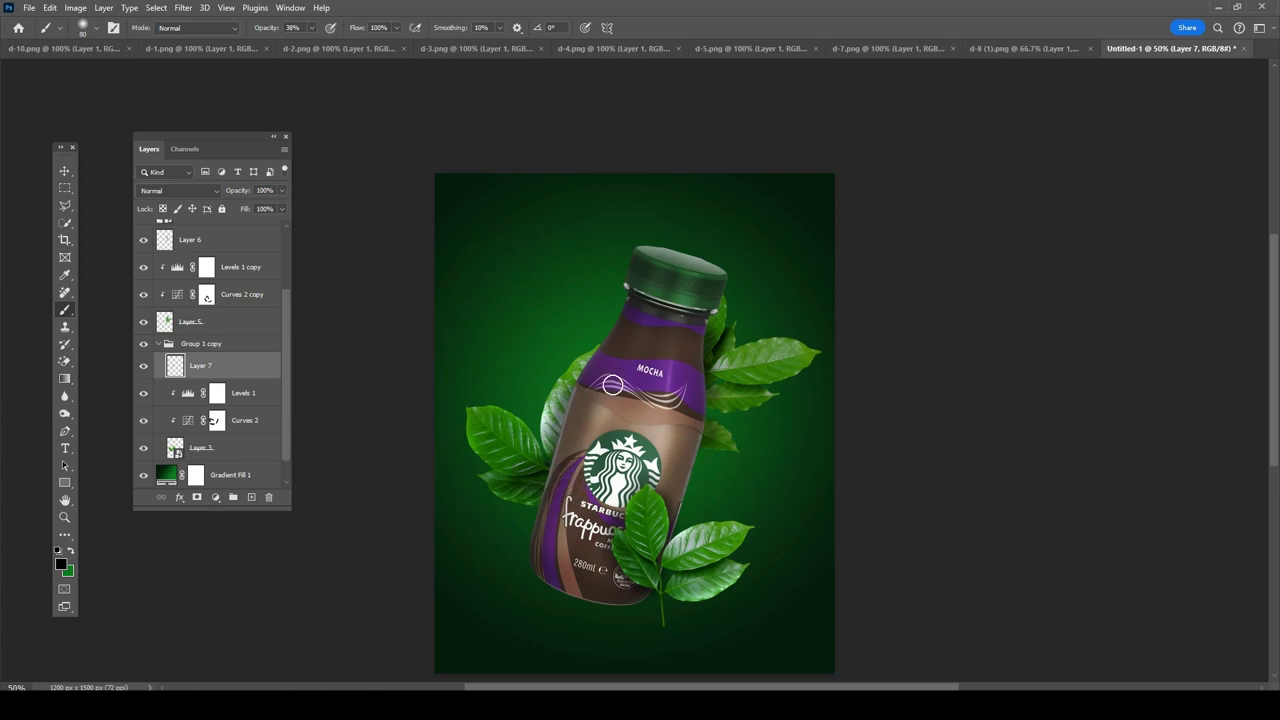
{"action": "left_click_drag", "start_coordinate": [557, 474], "coordinate": [566, 481]}
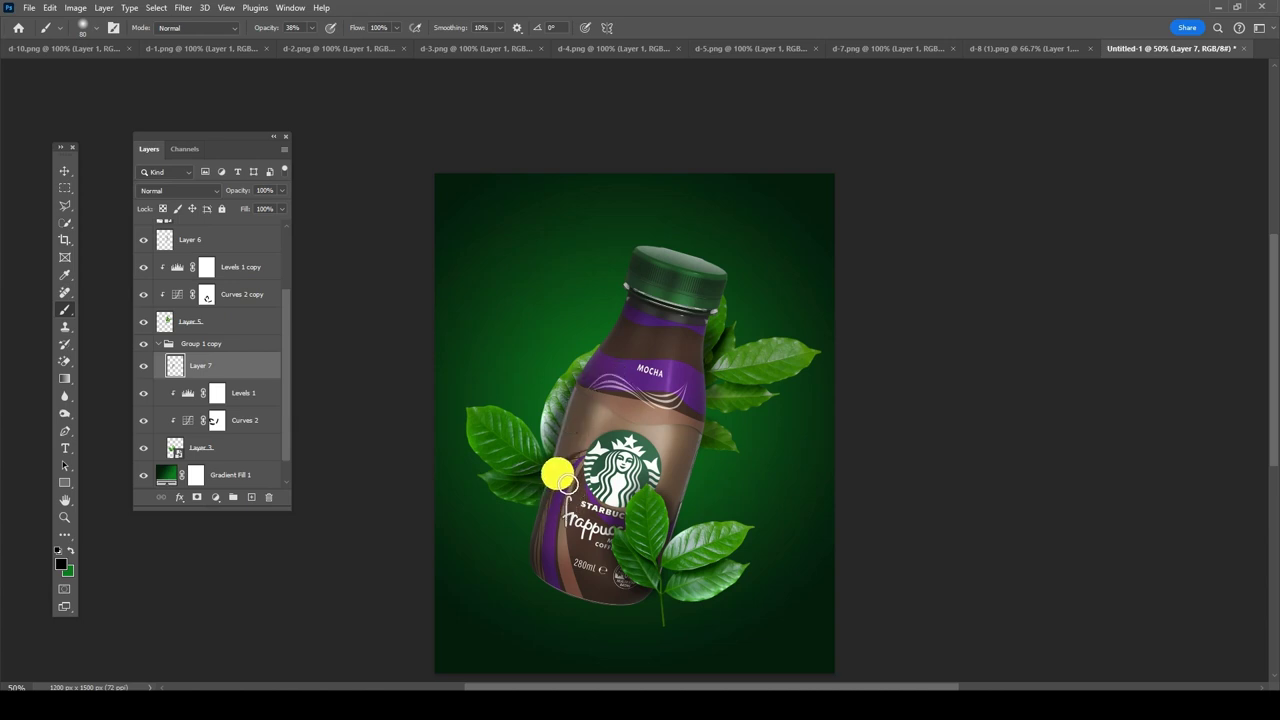
{"action": "left_click_drag", "start_coordinate": [571, 429], "coordinate": [604, 385]}
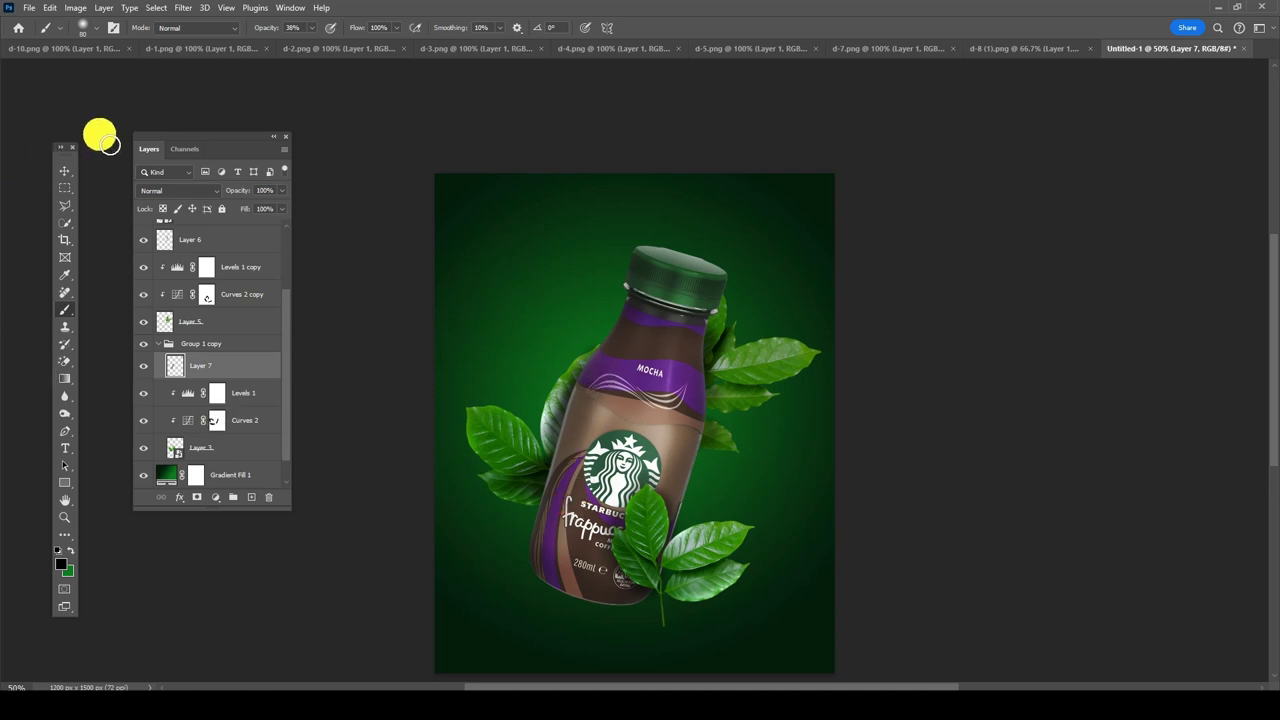
{"action": "left_click", "coordinate": [64, 171]}
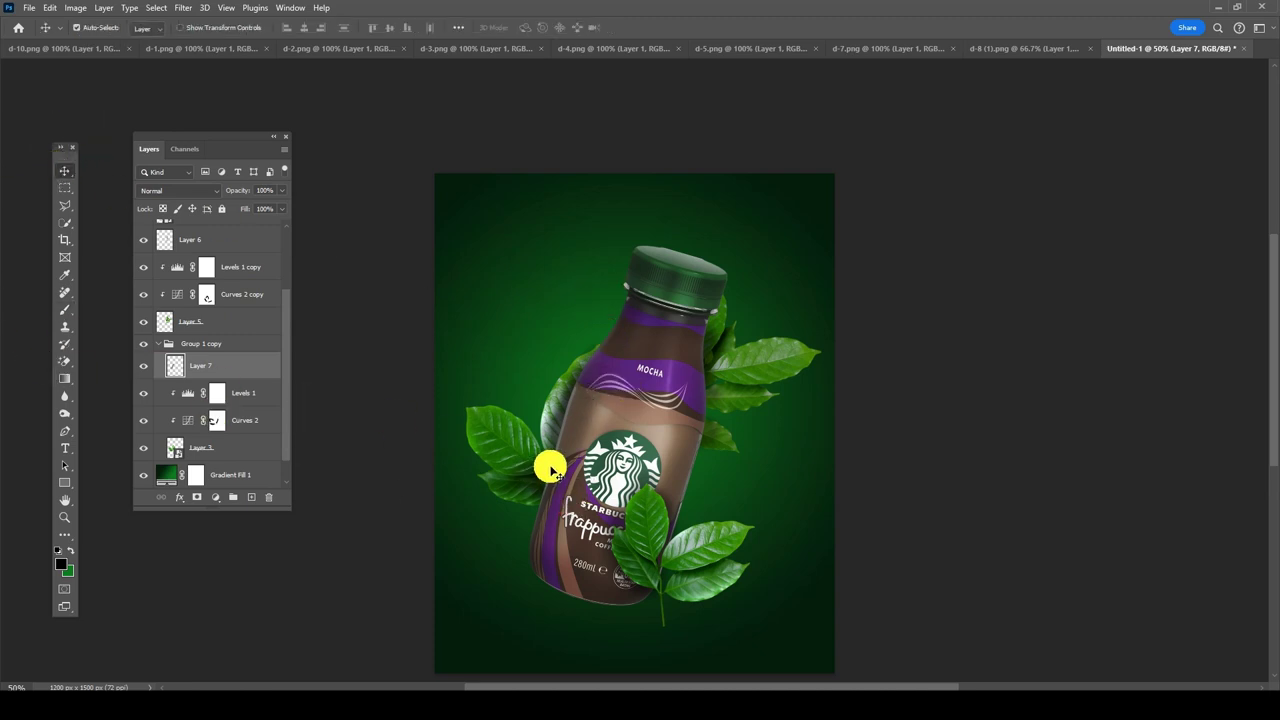
{"action": "left_click", "coordinate": [600, 440]}
Step: Add a Levels 2 adjustment above bottle Layer 1 with the white input at about 193
{"action": "left_click", "coordinate": [224, 262]}
{"action": "left_click", "coordinate": [214, 497]}
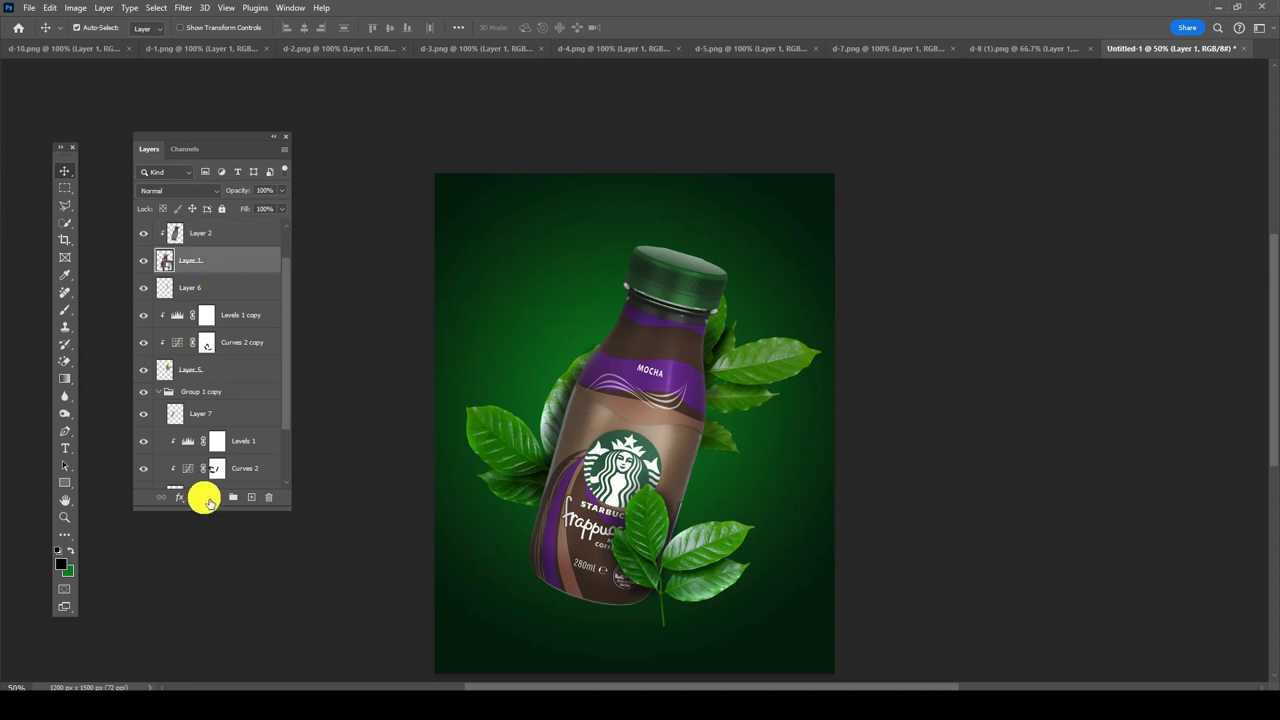
{"action": "left_click", "coordinate": [243, 331]}
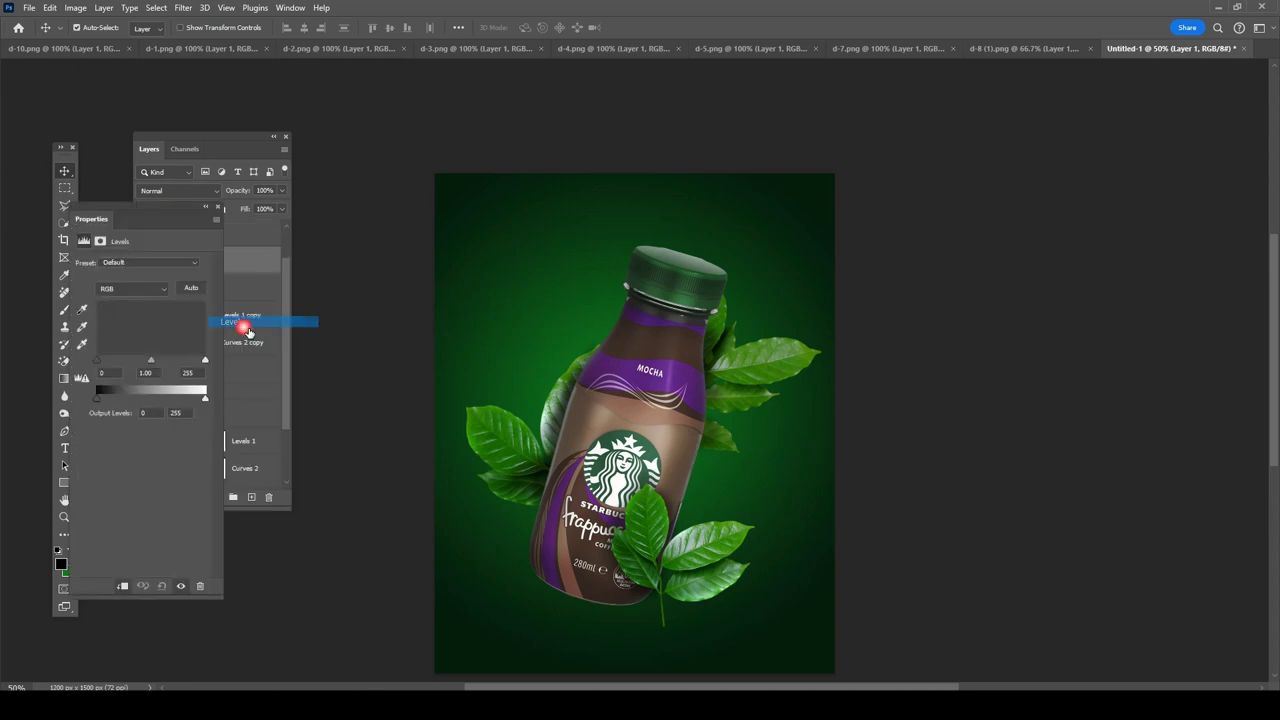
{"action": "left_click_drag", "start_coordinate": [191, 232], "coordinate": [407, 232]}
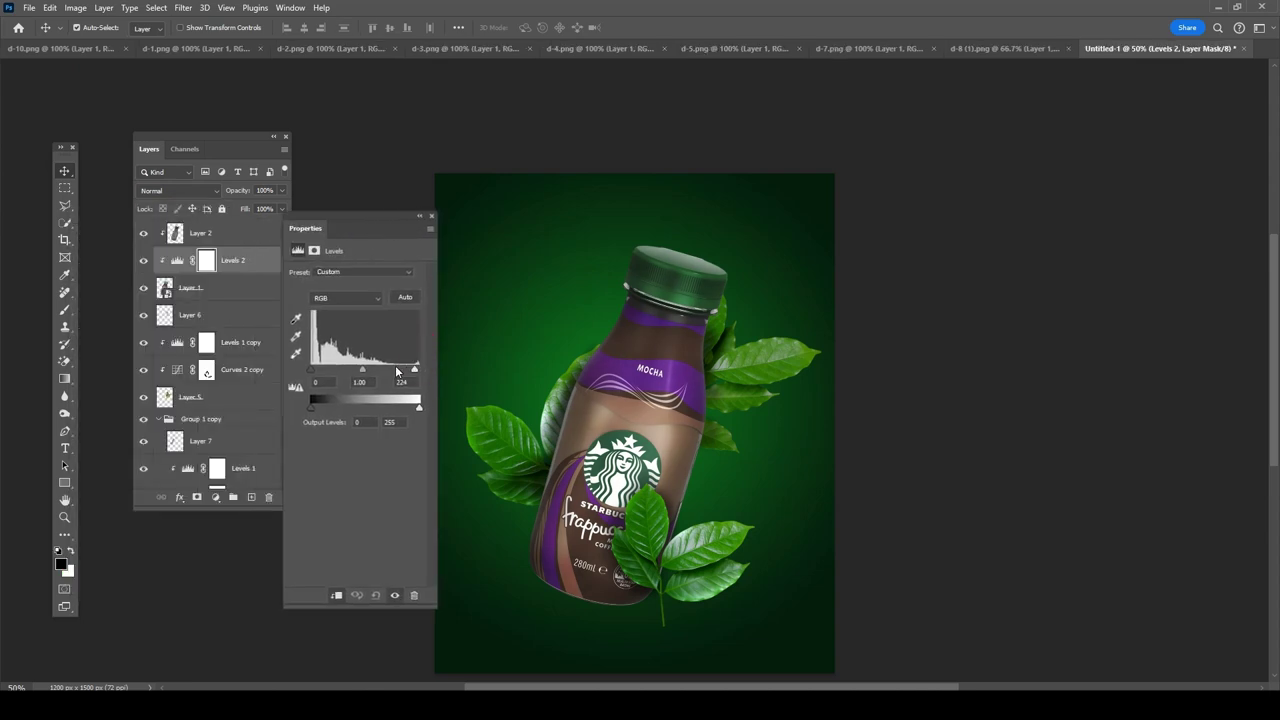
{"action": "mouse_move", "coordinate": [414, 369]}
{"action": "left_mouse_down"}
{"action": "mouse_move", "coordinate": [382, 368]}
{"action": "mouse_move", "coordinate": [392, 365]}
{"action": "left_mouse_up"}
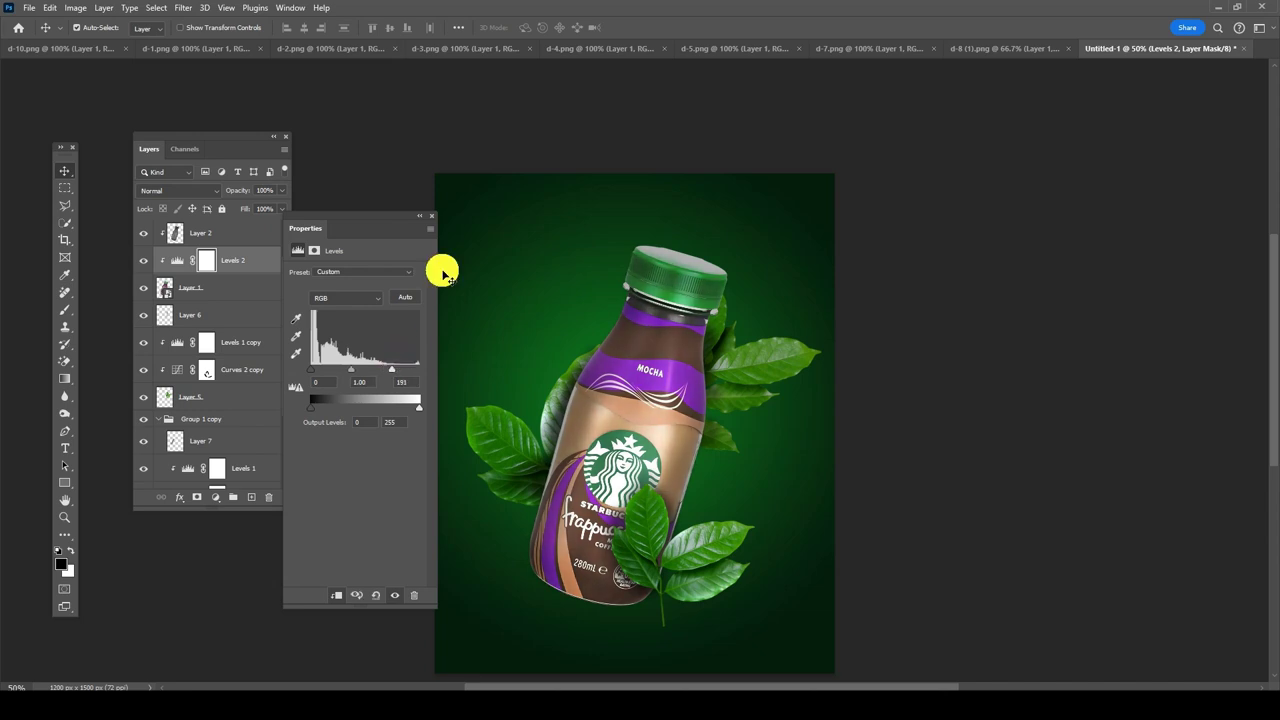
{"action": "left_click", "coordinate": [432, 216]}
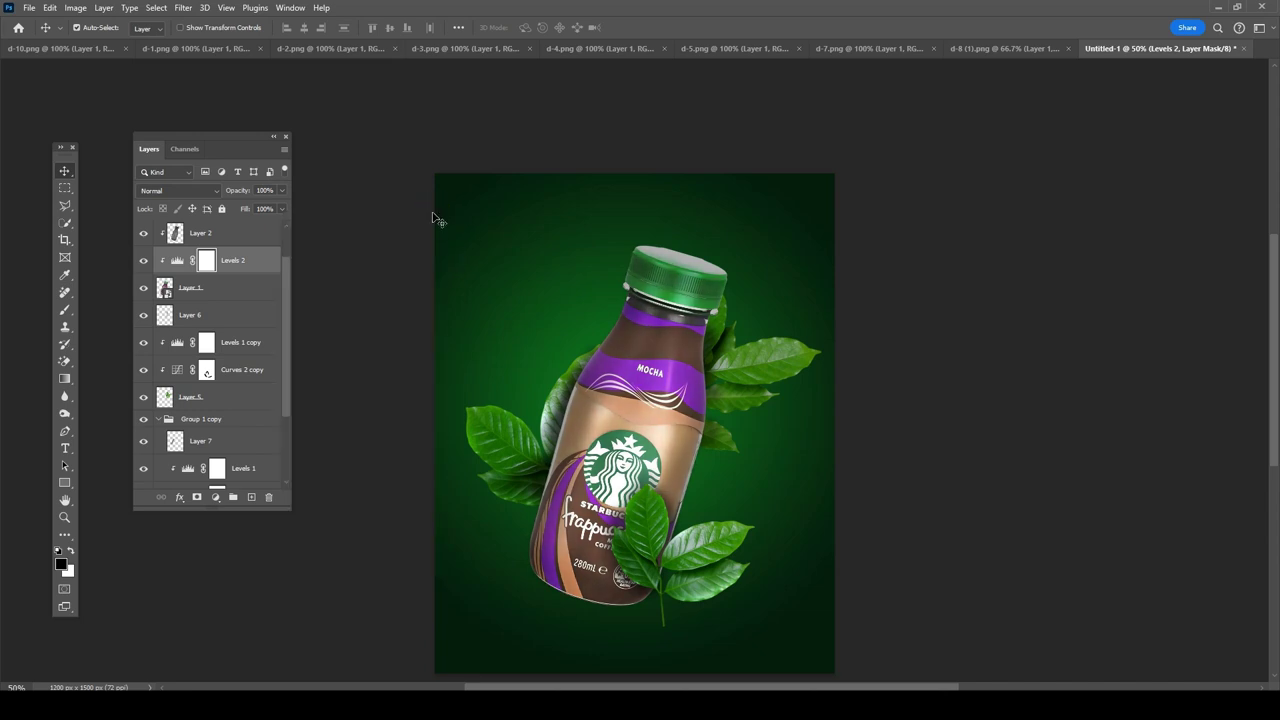
{"action": "scroll", "coordinate": [260, 277], "scroll_direction": "up", "scroll_amount": 1}
{"action": "left_click", "coordinate": [248, 230]}
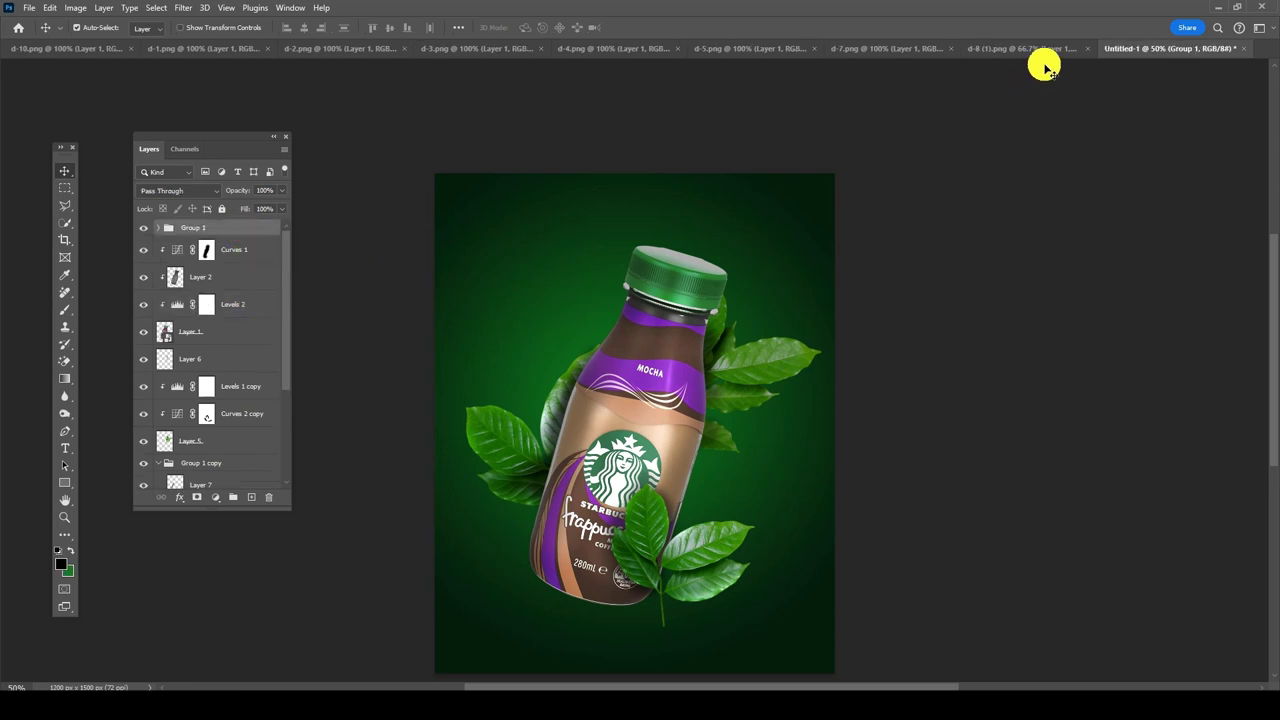
Step: Group Curves 1 through Layer 6 into a group named bottle
{"action": "left_click", "coordinate": [250, 259]}
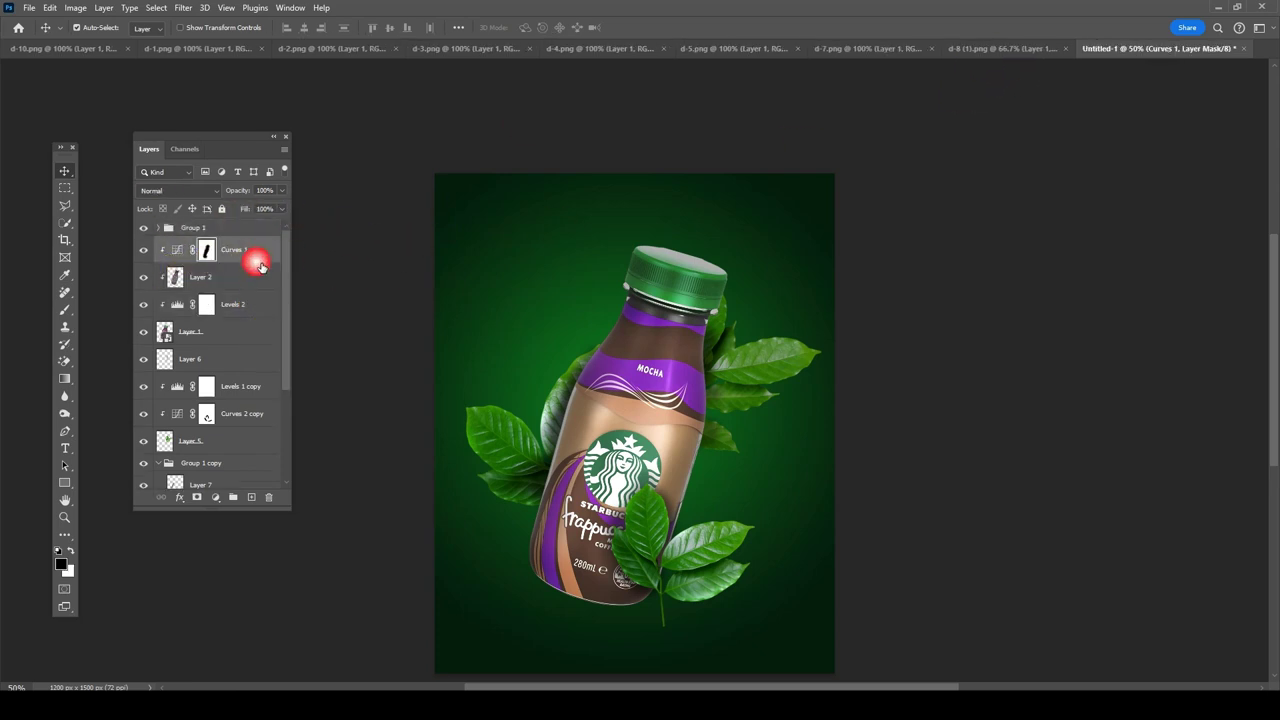
{"action": "left_click", "coordinate": [245, 356], "text": "shift"}
{"action": "key", "text": "ctrl+g"}
{"action": "type", "text": "bott"}
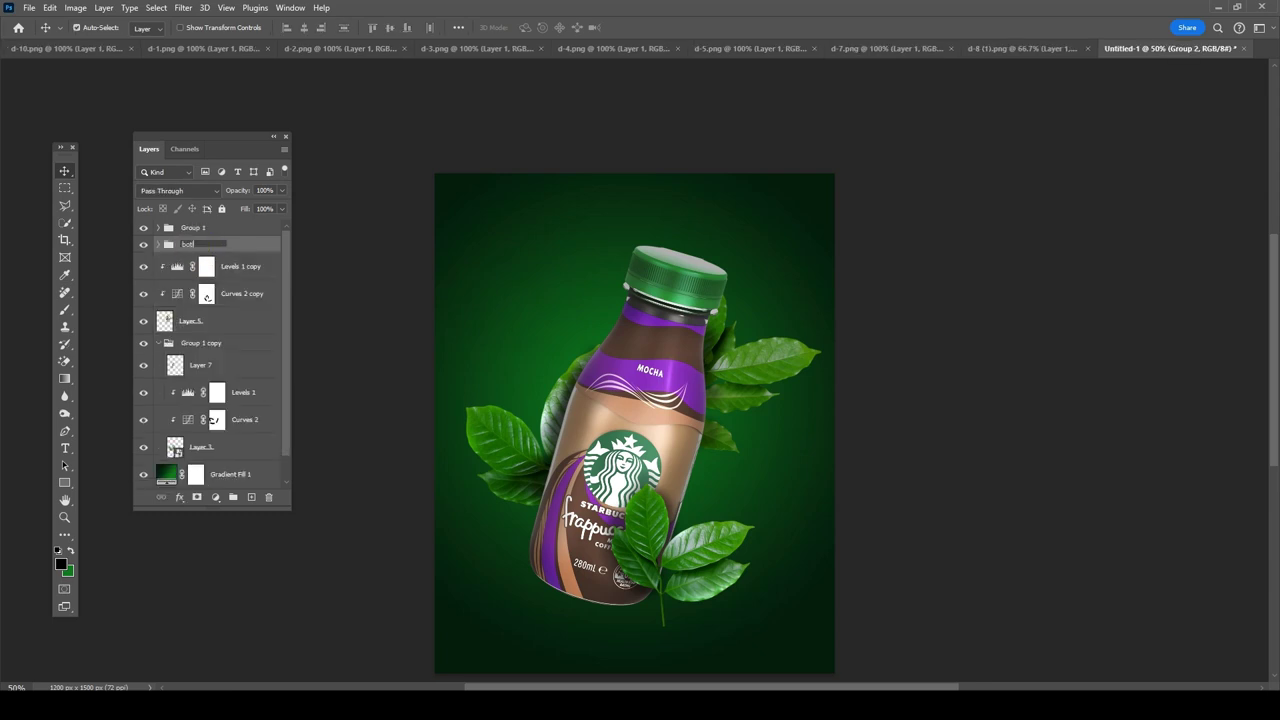
{"action": "type", "text": "le"}
{"action": "left_click", "coordinate": [194, 248]}
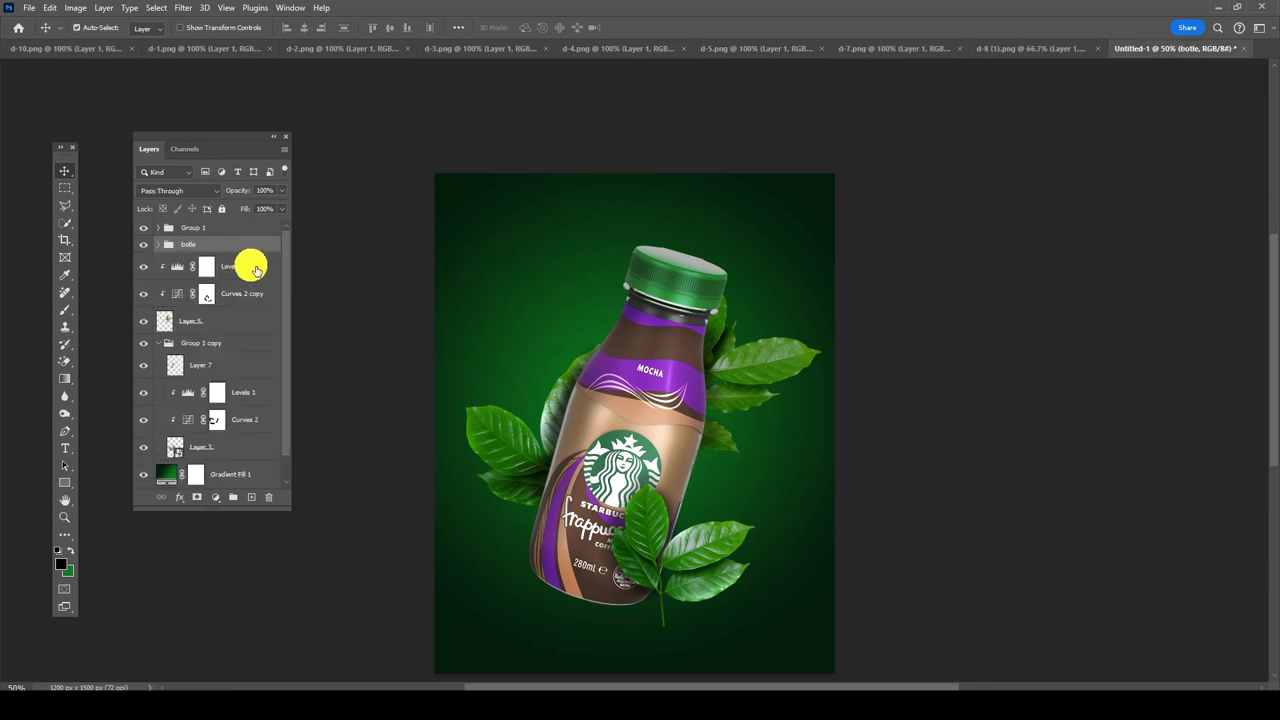
Step: Group the rear leaf layers, rename the leaf groups 'leave', then show d-8 (1).png
{"action": "left_click", "coordinate": [256, 268]}
{"action": "left_click", "coordinate": [262, 328], "text": "shift"}
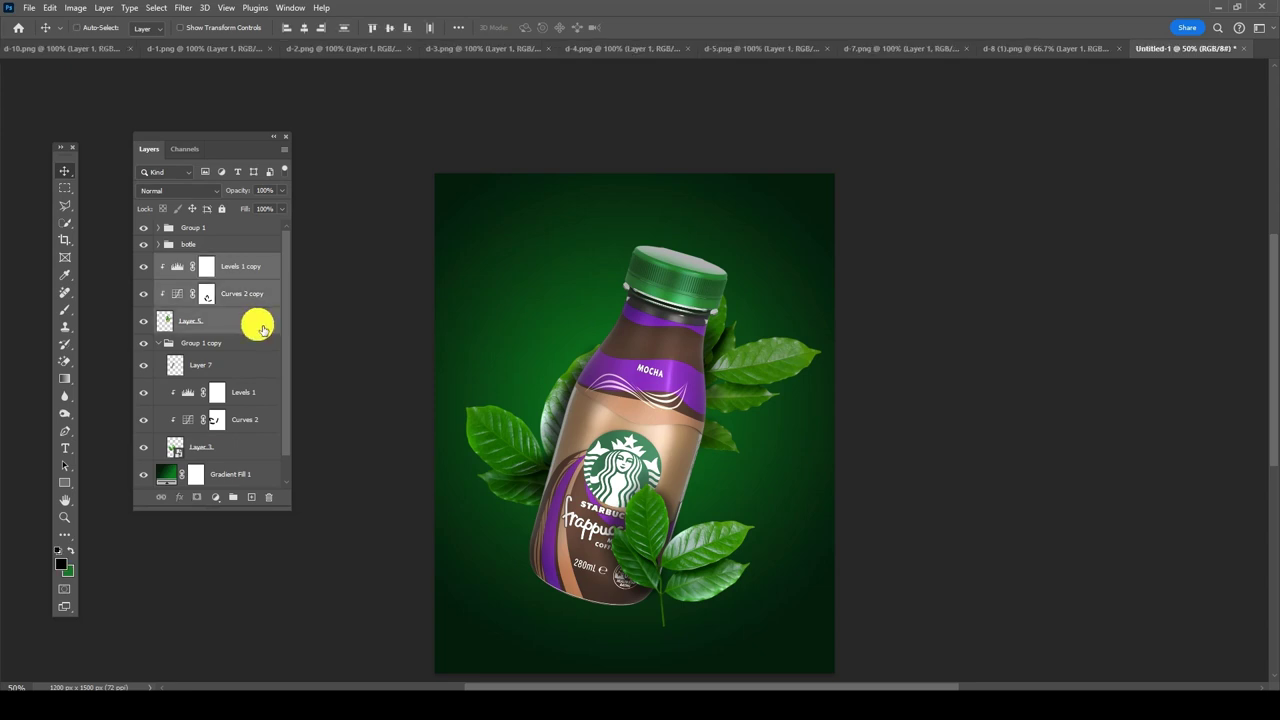
{"action": "key", "text": "ctrl+g"}
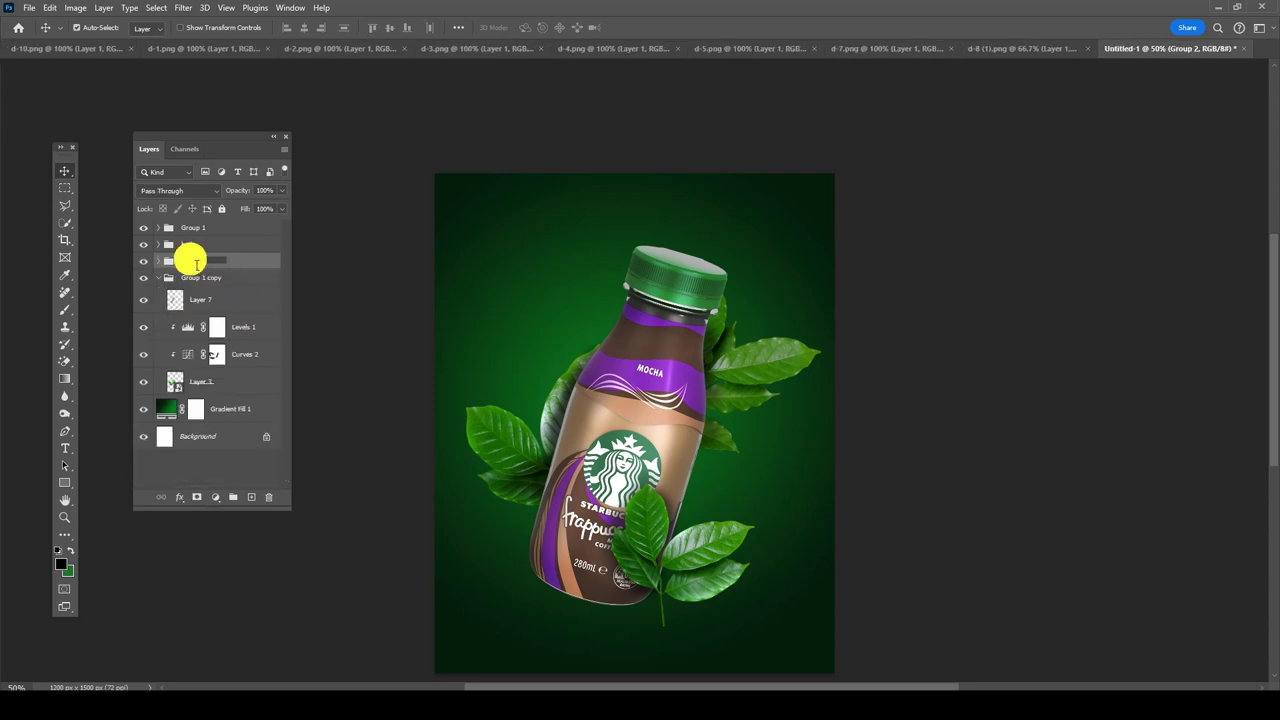
{"action": "double_click", "coordinate": [205, 228]}
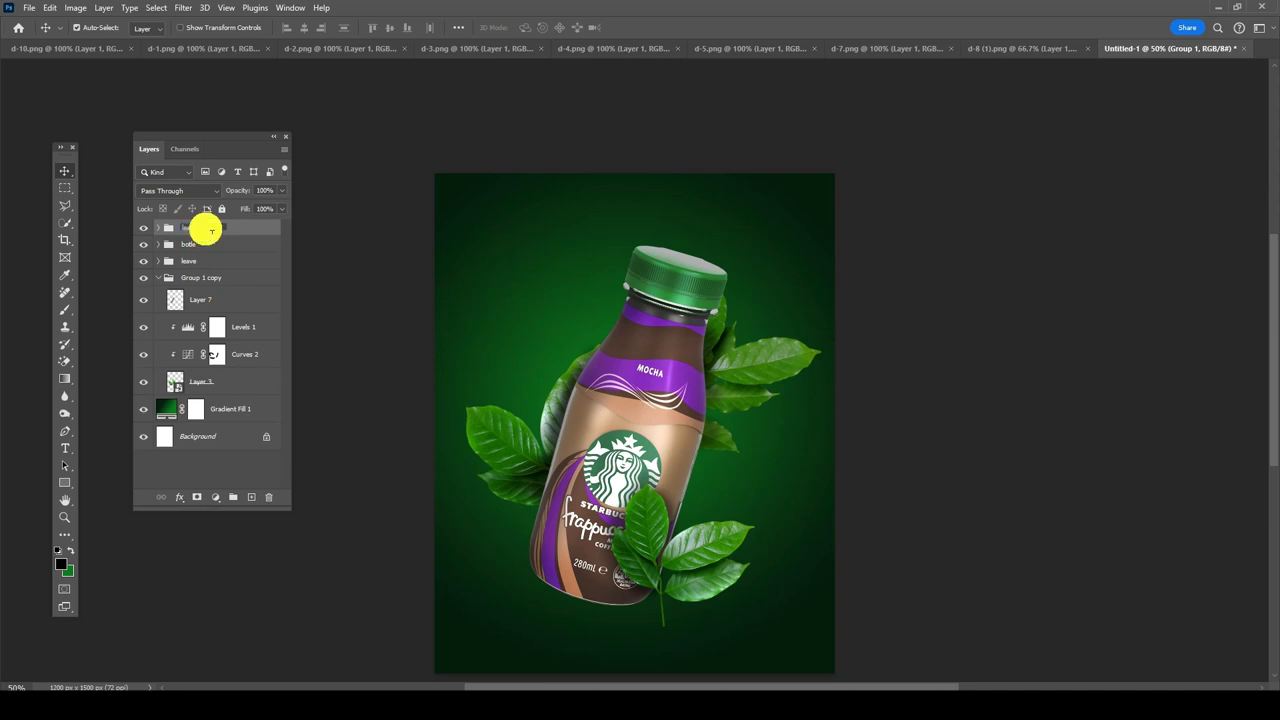
{"action": "type", "text": "la"}
{"action": "type", "text": "eave"}
{"action": "left_click", "coordinate": [205, 230]}
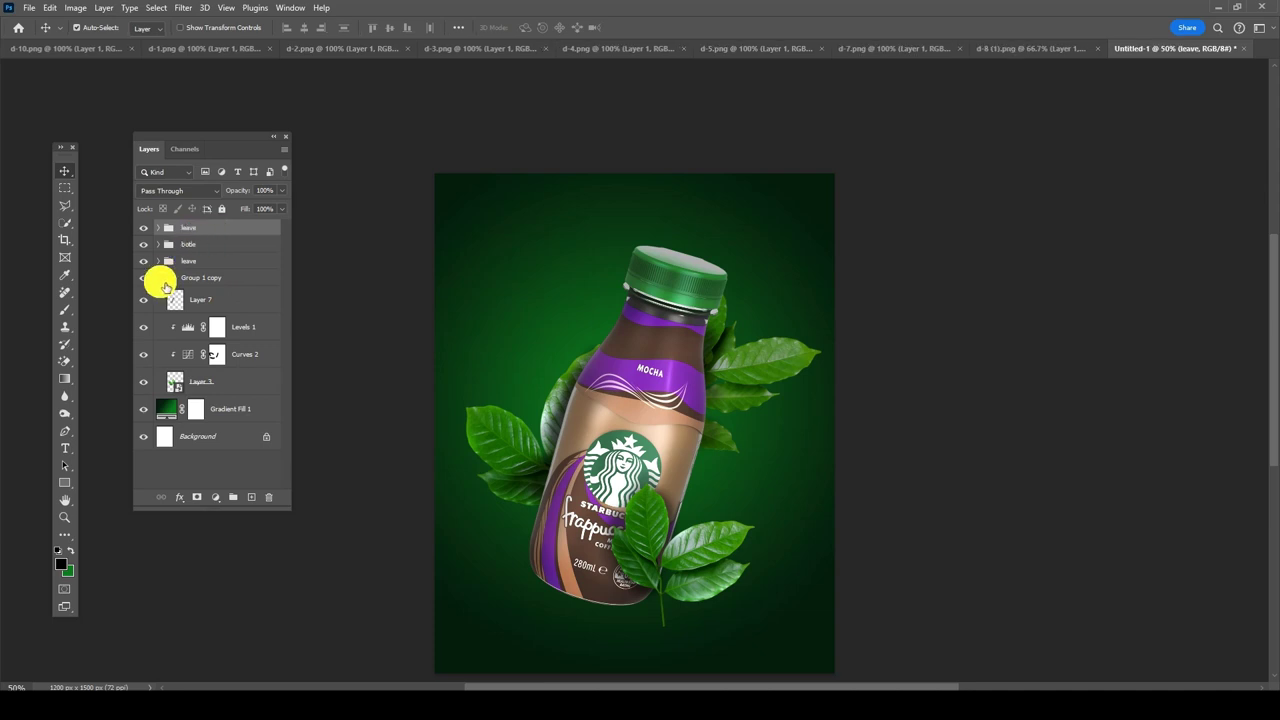
{"action": "left_click", "coordinate": [158, 277]}
{"action": "double_click", "coordinate": [214, 278]}
{"action": "type", "text": "lea"}
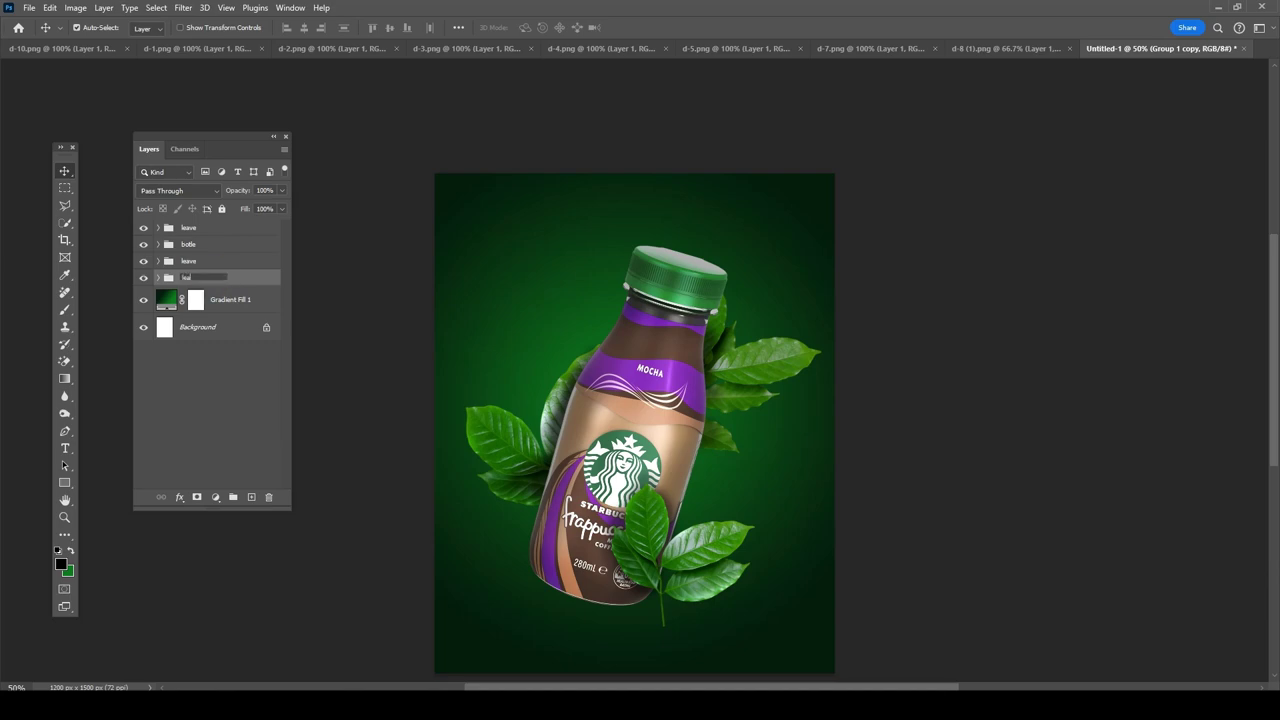
{"action": "type", "text": "ve"}
{"action": "left_click", "coordinate": [215, 281]}
{"action": "left_click", "coordinate": [222, 304]}
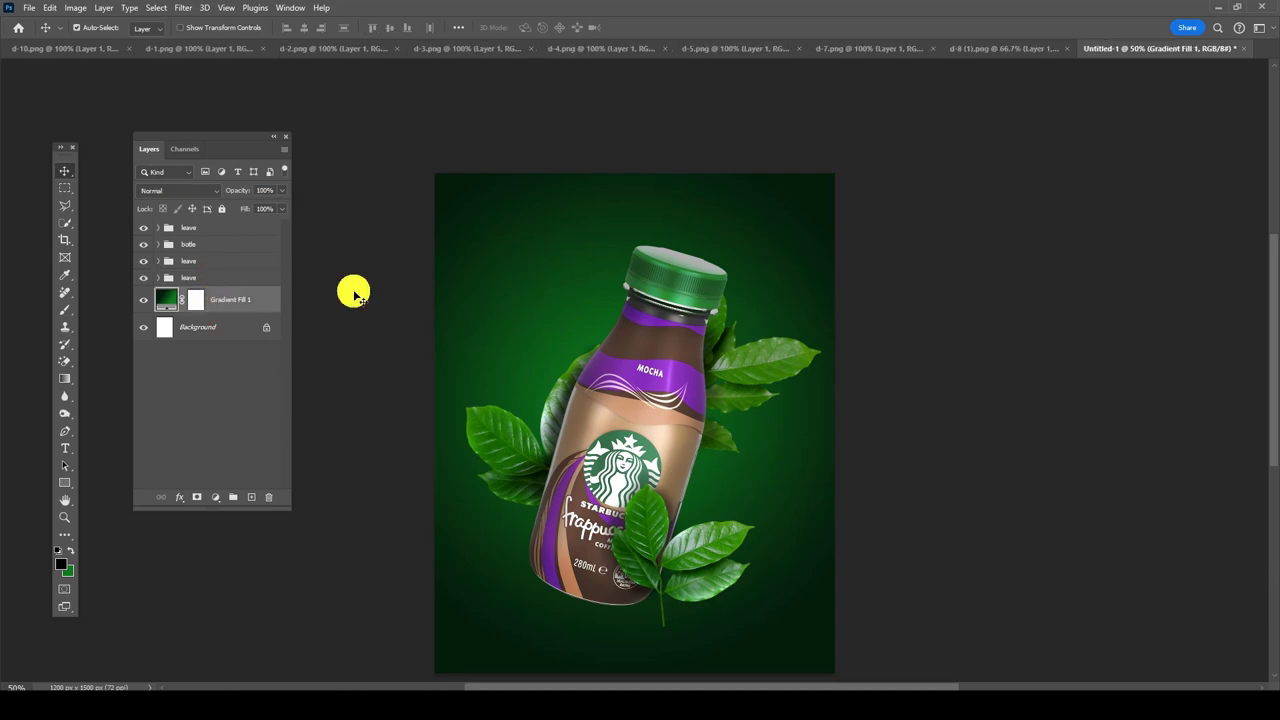
{"action": "left_click", "coordinate": [1009, 50]}
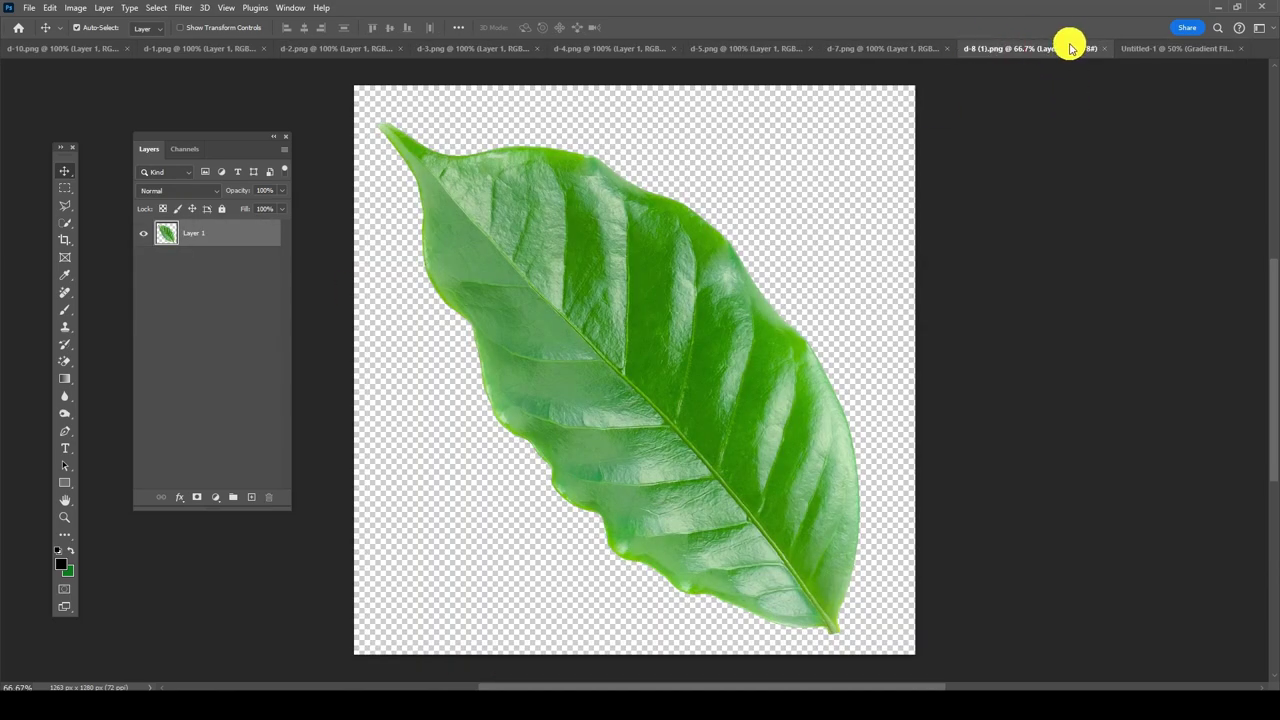
Step: Close the leaf document and drag the d-7.png coffee bean into the poster as Layer 8
{"action": "left_click", "coordinate": [1104, 48]}
{"action": "left_click", "coordinate": [928, 52]}
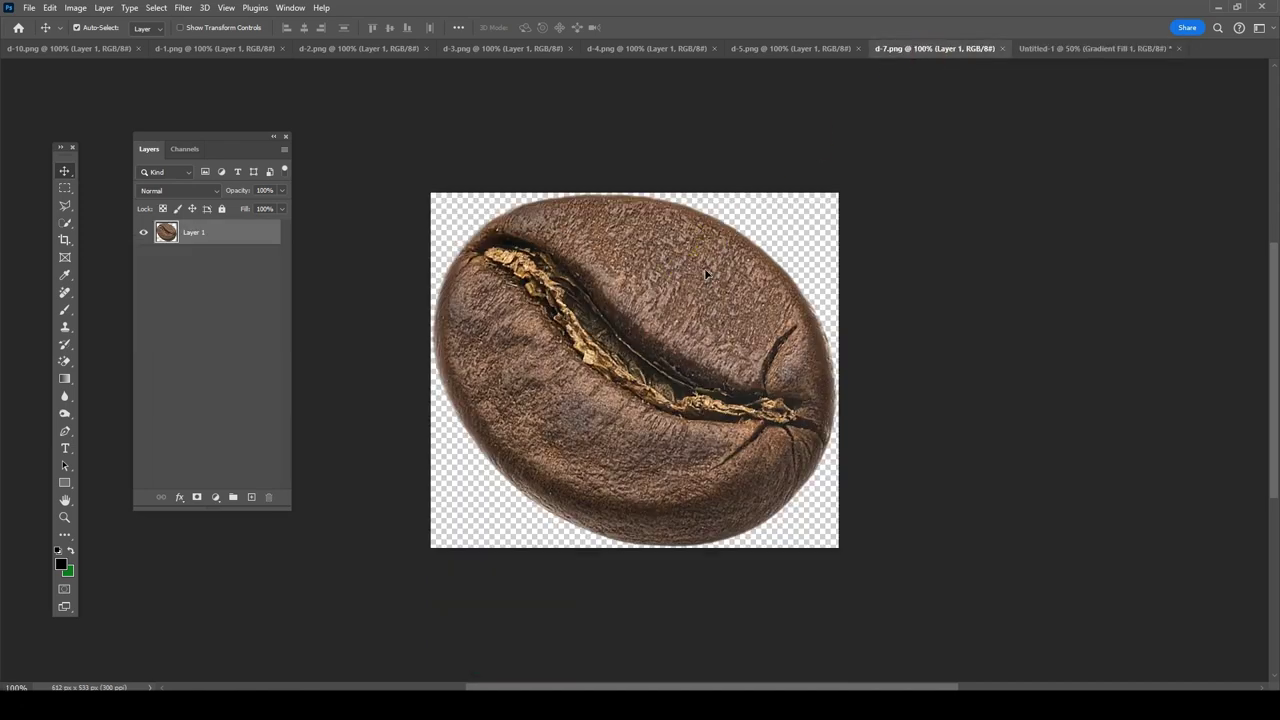
{"action": "mouse_move", "coordinate": [705, 273]}
{"action": "left_mouse_down"}
{"action": "mouse_move", "coordinate": [1104, 50]}
{"action": "mouse_move", "coordinate": [598, 392]}
{"action": "left_mouse_up"}
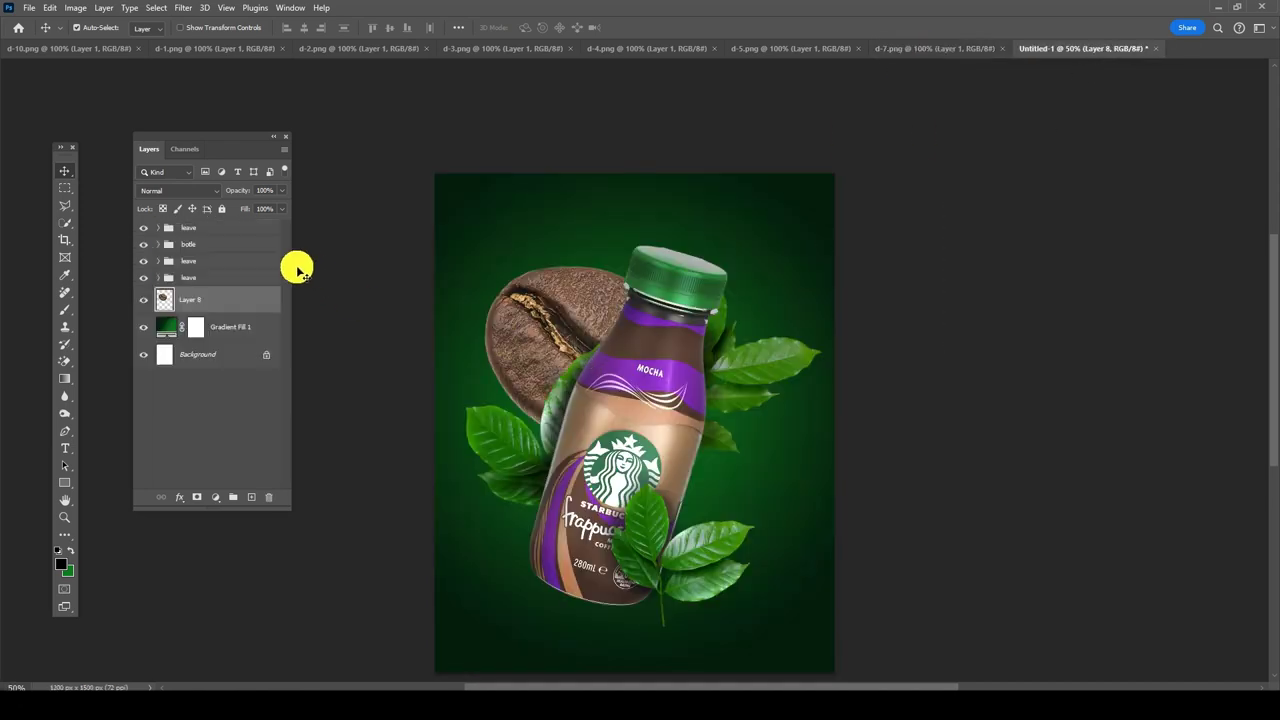
Step: Make Layer 8 a smart object and shrink and tilt the bean beside the bottle neck
{"action": "right_click", "coordinate": [240, 299]}
{"action": "left_click", "coordinate": [316, 560]}
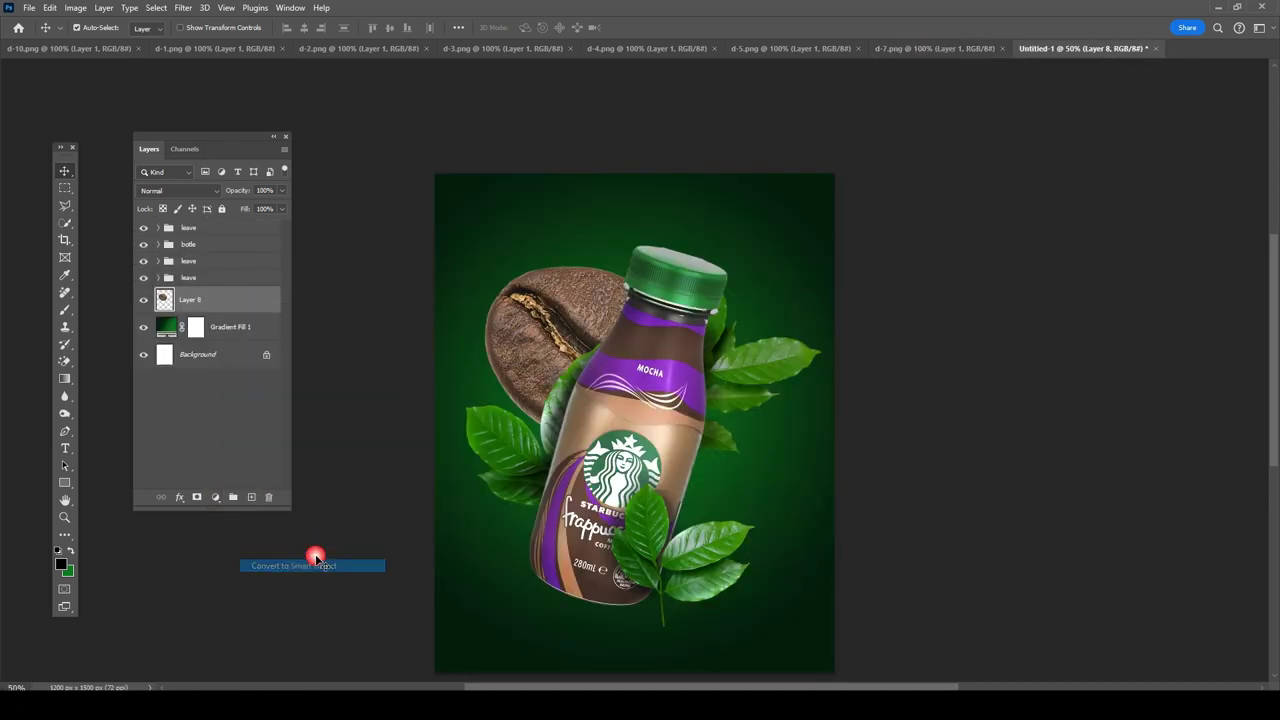
{"action": "left_click", "coordinate": [50, 7]}
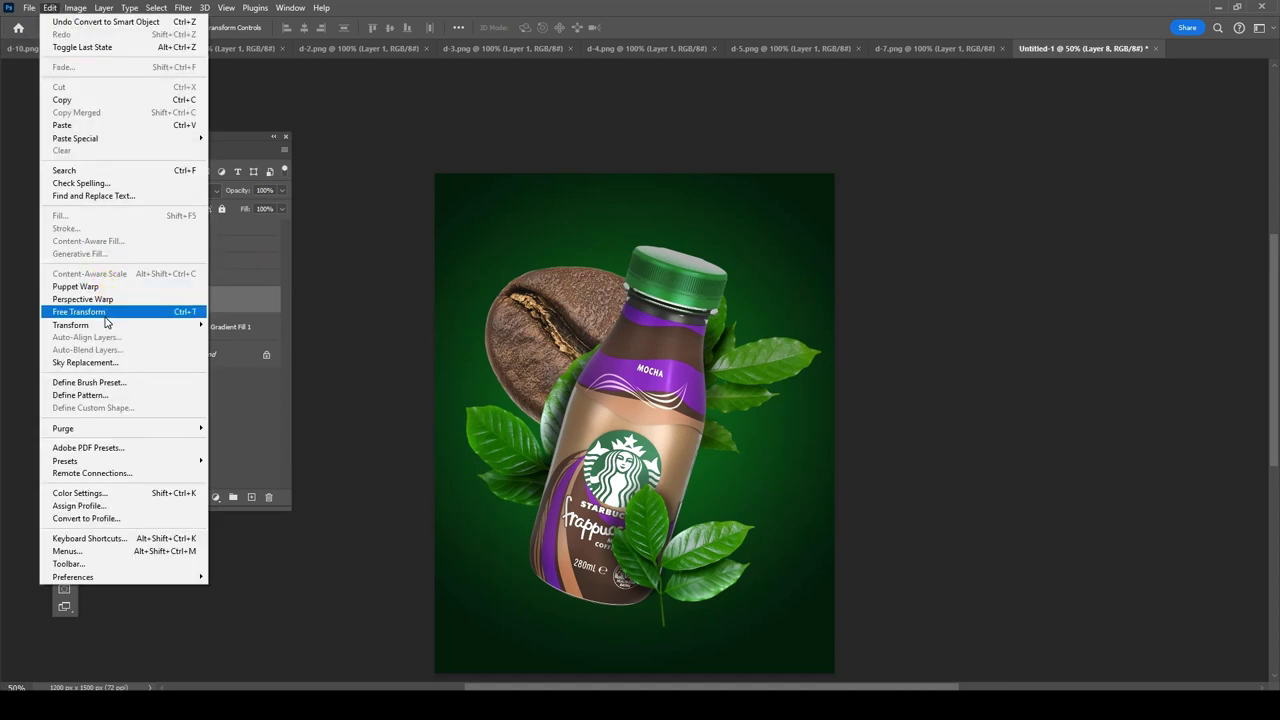
{"action": "left_click", "coordinate": [105, 314]}
{"action": "mouse_move", "coordinate": [688, 272]}
{"action": "left_mouse_down"}
{"action": "mouse_move", "coordinate": [608, 337]}
{"action": "mouse_move", "coordinate": [549, 318]}
{"action": "mouse_move", "coordinate": [600, 290]}
{"action": "mouse_move", "coordinate": [598, 326]}
{"action": "left_mouse_up"}
{"action": "key", "text": "Return"}
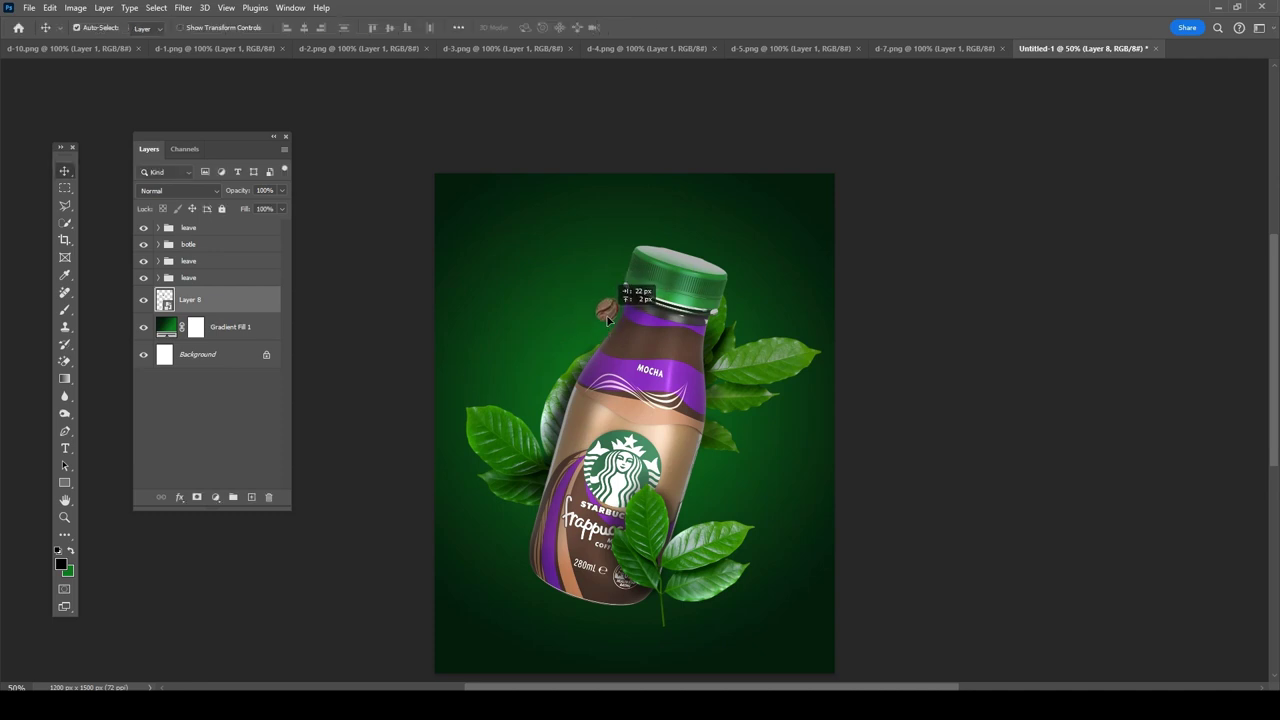
Step: Close d-7.png and drag the large d-5.png coffee bean into the poster as Layer 9
{"action": "left_click", "coordinate": [906, 48]}
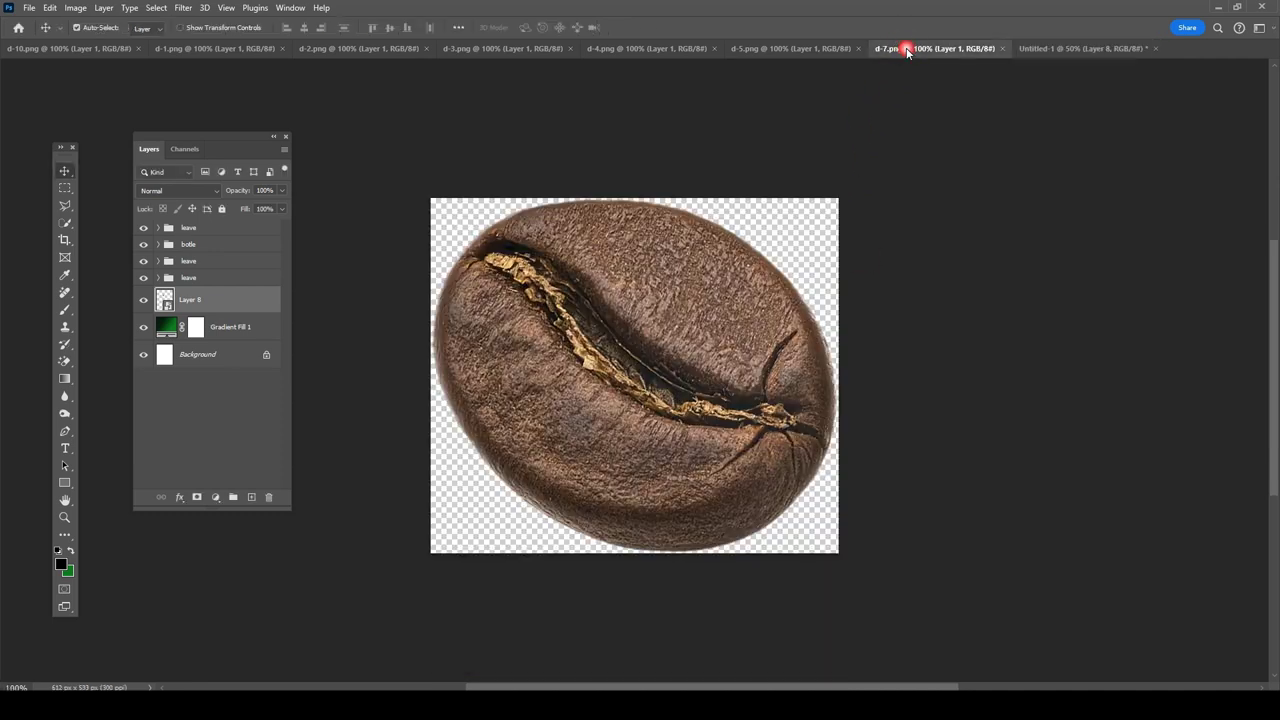
{"action": "left_click", "coordinate": [1002, 48]}
{"action": "left_click", "coordinate": [805, 48]}
{"action": "mouse_move", "coordinate": [700, 234]}
{"action": "left_mouse_down"}
{"action": "mouse_move", "coordinate": [922, 72]}
{"action": "mouse_move", "coordinate": [637, 211]}
{"action": "left_mouse_up"}
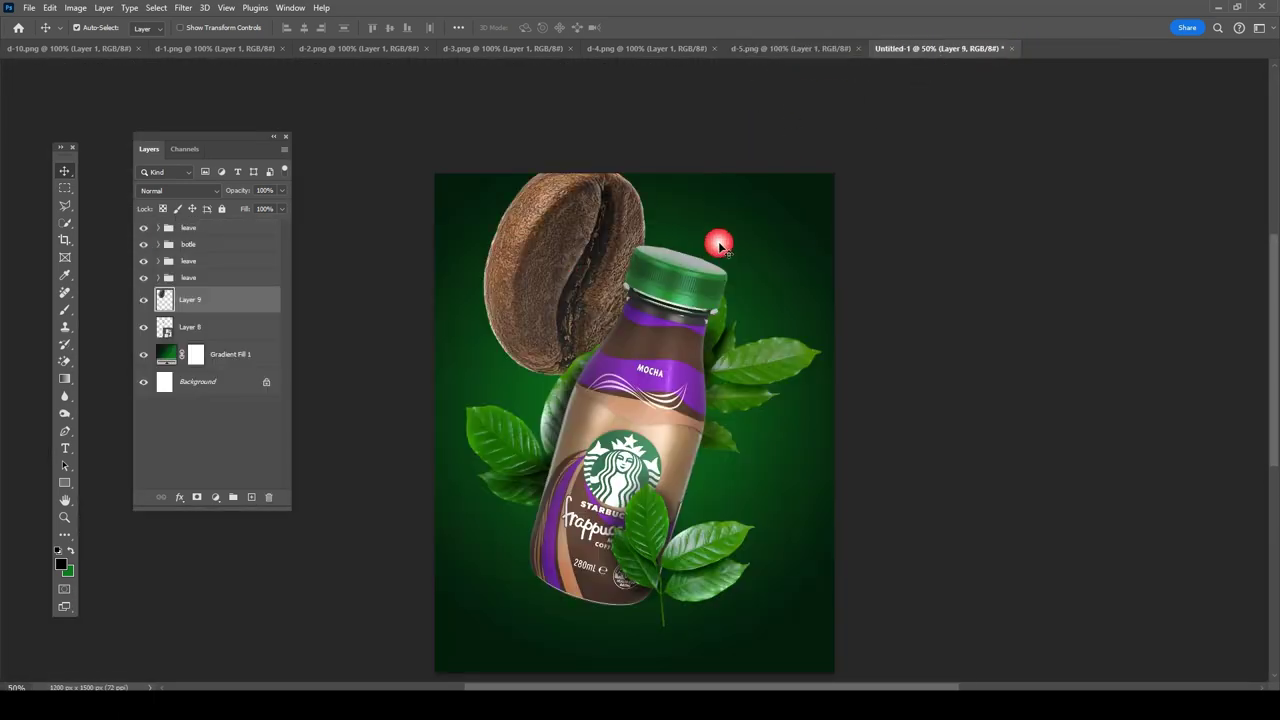
Step: Close d-5.png, make Layer 9 a smart object and shrink it to about 13%
{"action": "left_click", "coordinate": [840, 48]}
{"action": "left_click", "coordinate": [858, 48]}
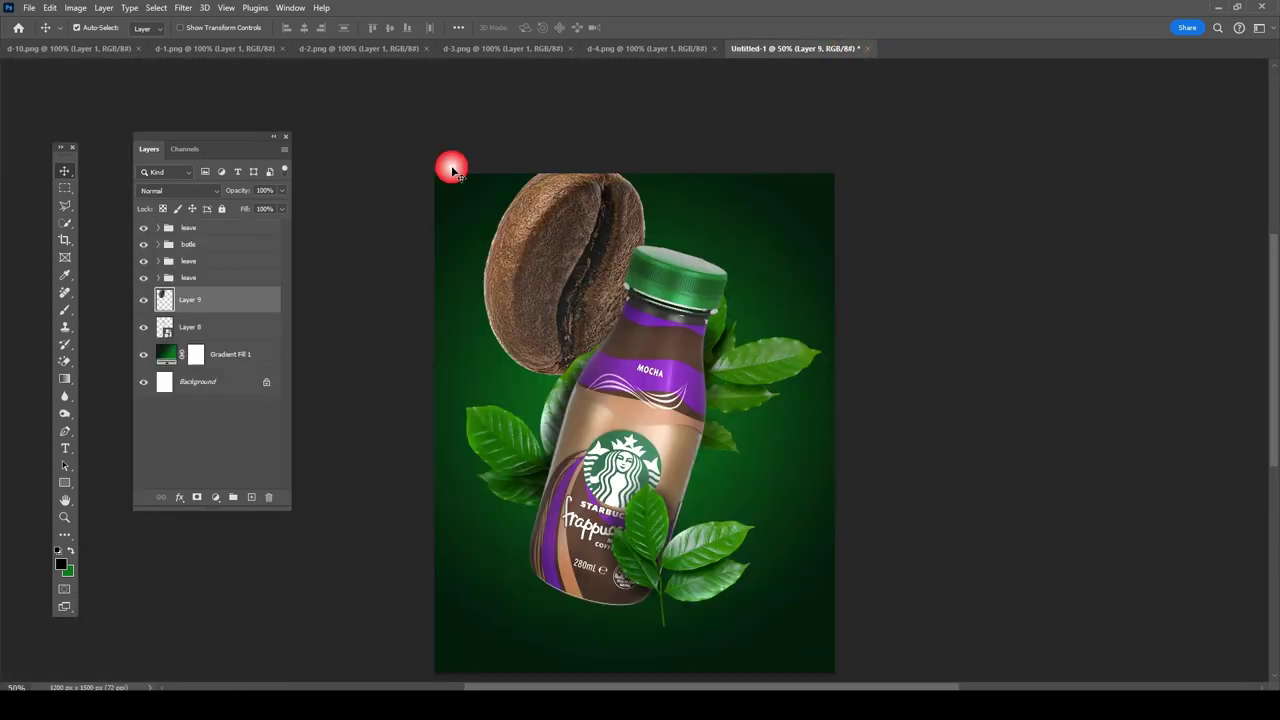
{"action": "right_click", "coordinate": [240, 310]}
{"action": "left_click", "coordinate": [318, 566]}
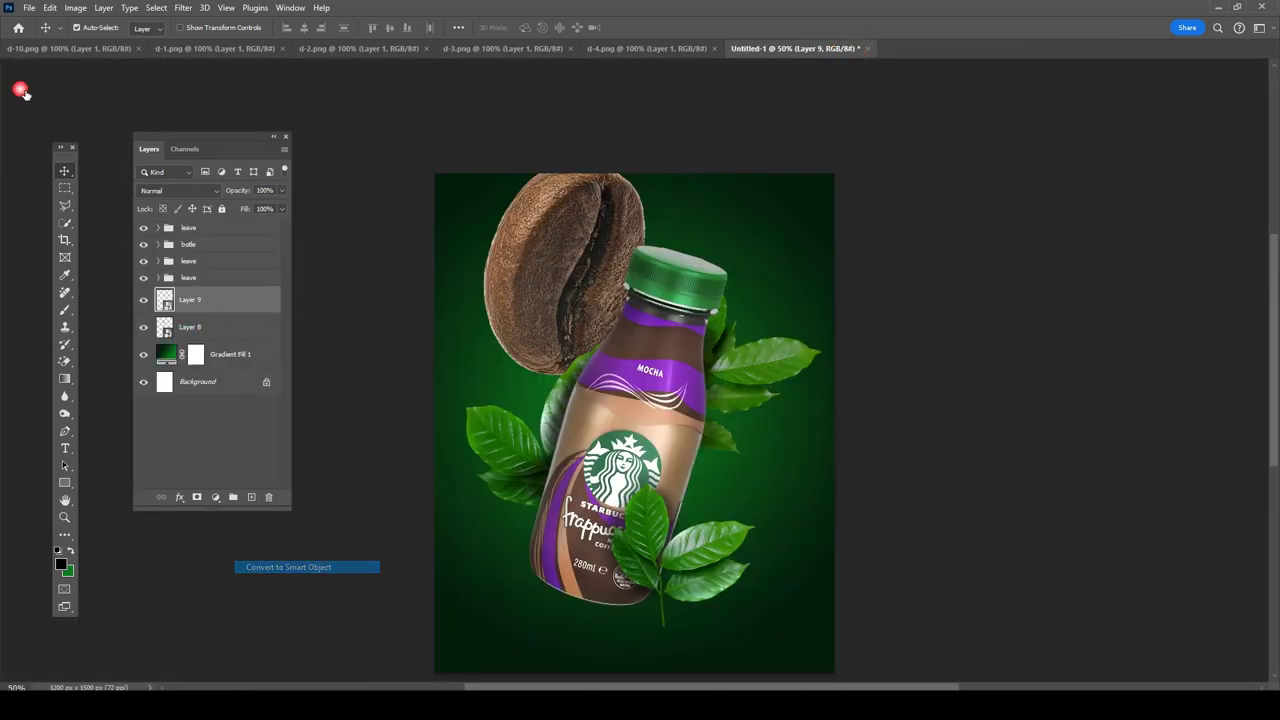
{"action": "left_click", "coordinate": [49, 7]}
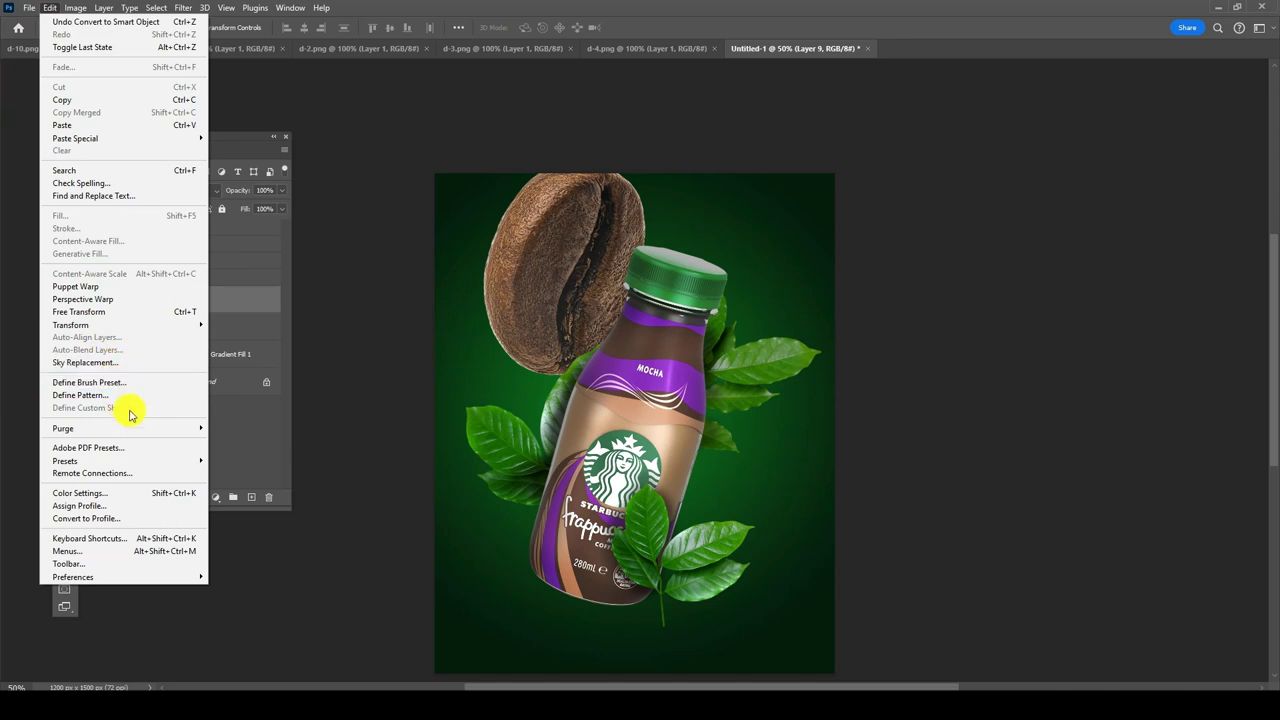
{"action": "left_click", "coordinate": [128, 311]}
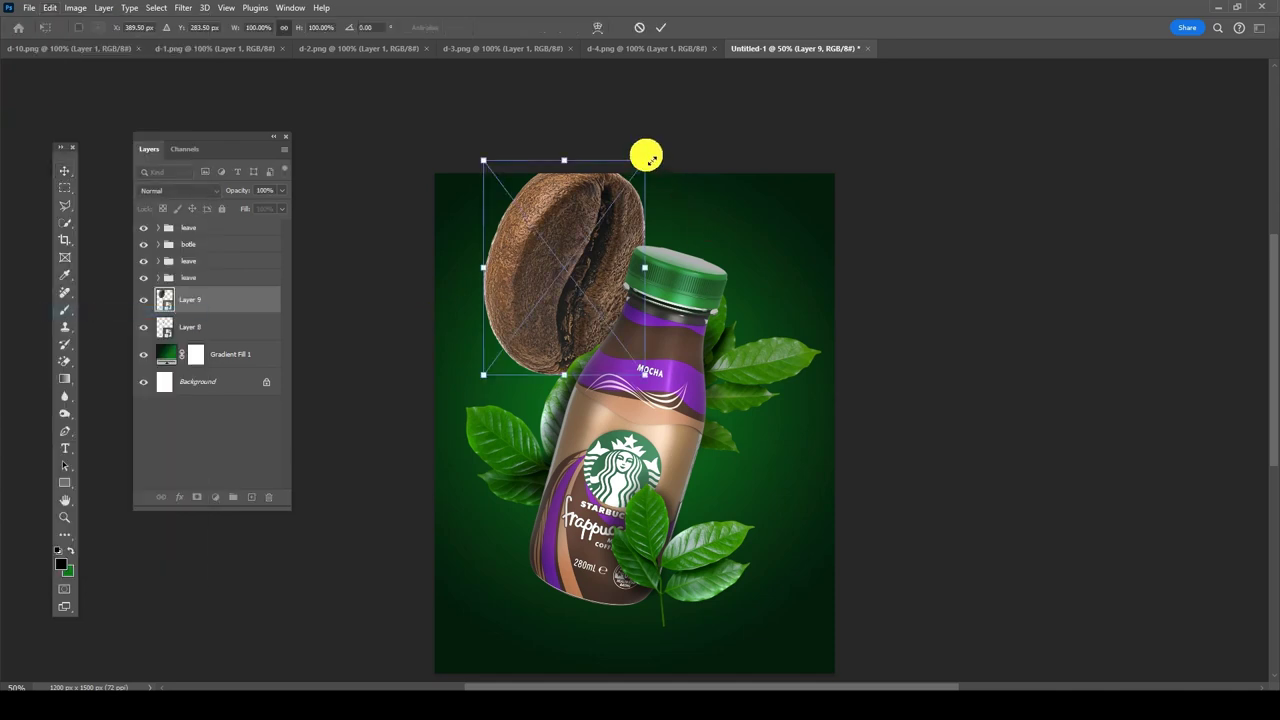
{"action": "mouse_move", "coordinate": [646, 157]}
{"action": "left_mouse_down"}
{"action": "mouse_move", "coordinate": [505, 355]}
{"action": "mouse_move", "coordinate": [592, 323]}
{"action": "left_mouse_up"}
{"action": "key", "text": "Return"}
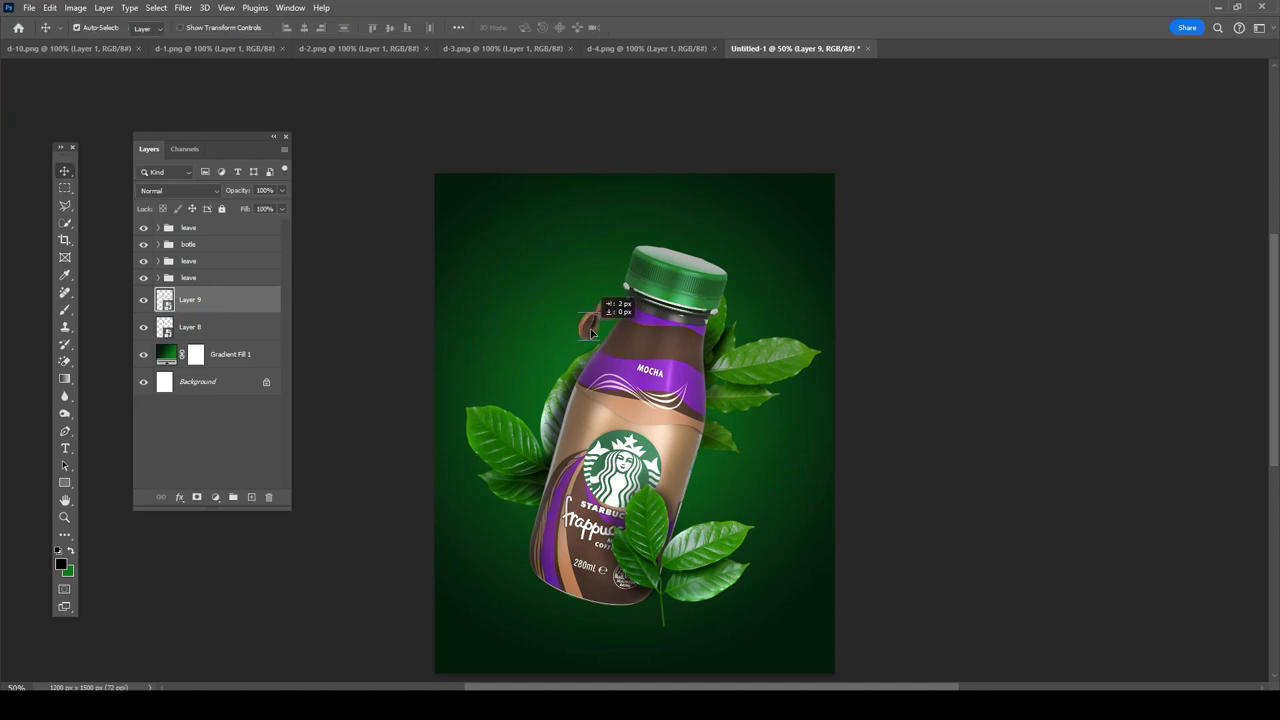
Step: Nudge the first bean toward the bottle neck and bring the d-4.png bean in as Layer 10
{"action": "left_click_drag", "start_coordinate": [575, 335], "coordinate": [607, 307]}
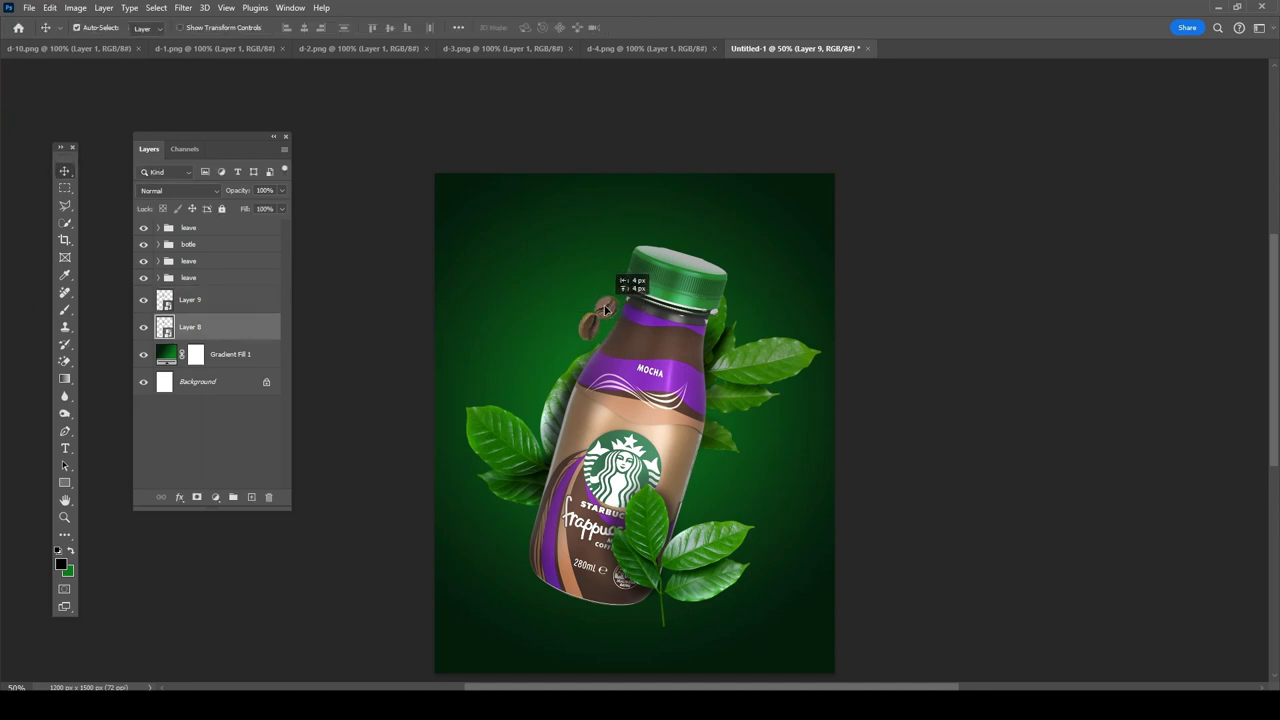
{"action": "left_click", "coordinate": [634, 48]}
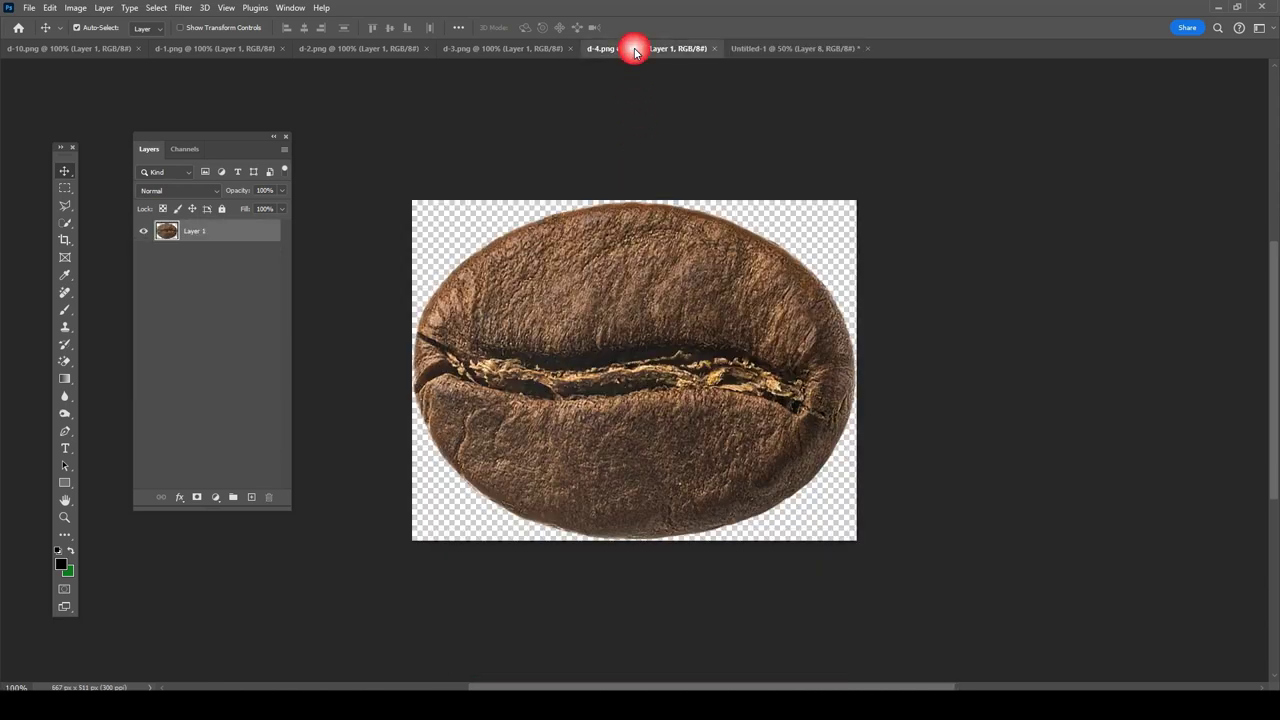
{"action": "mouse_move", "coordinate": [633, 279]}
{"action": "left_mouse_down"}
{"action": "mouse_move", "coordinate": [743, 65]}
{"action": "mouse_move", "coordinate": [588, 260]}
{"action": "left_mouse_up"}
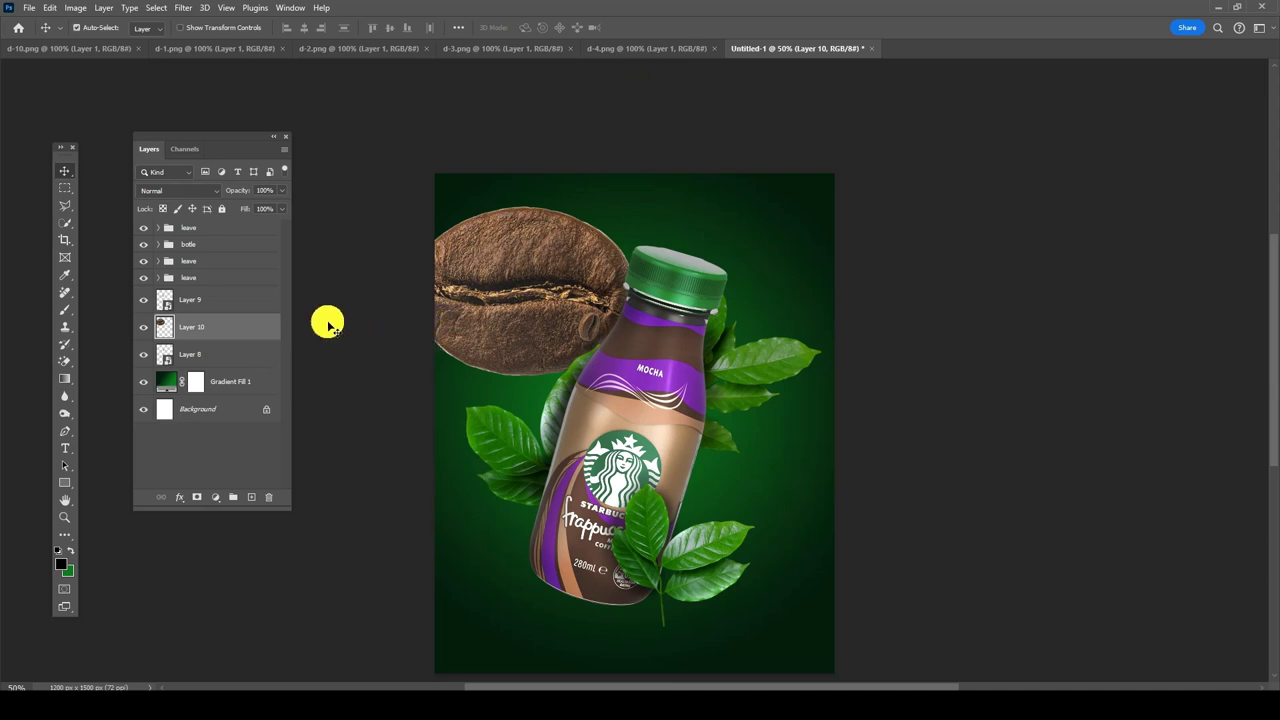
Step: Make Layer 10 a smart object, shrink it tiny and place it beside the bottle neck
{"action": "right_click", "coordinate": [240, 329]}
{"action": "left_click", "coordinate": [296, 592]}
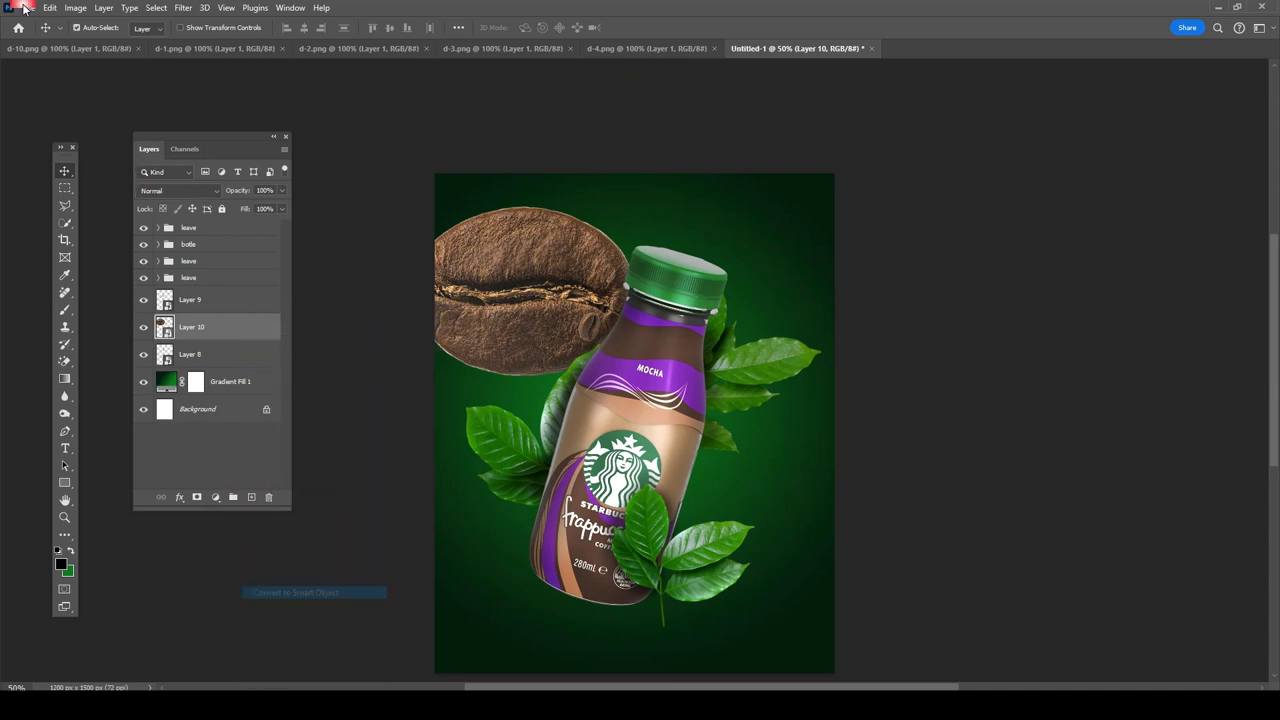
{"action": "left_click", "coordinate": [49, 7]}
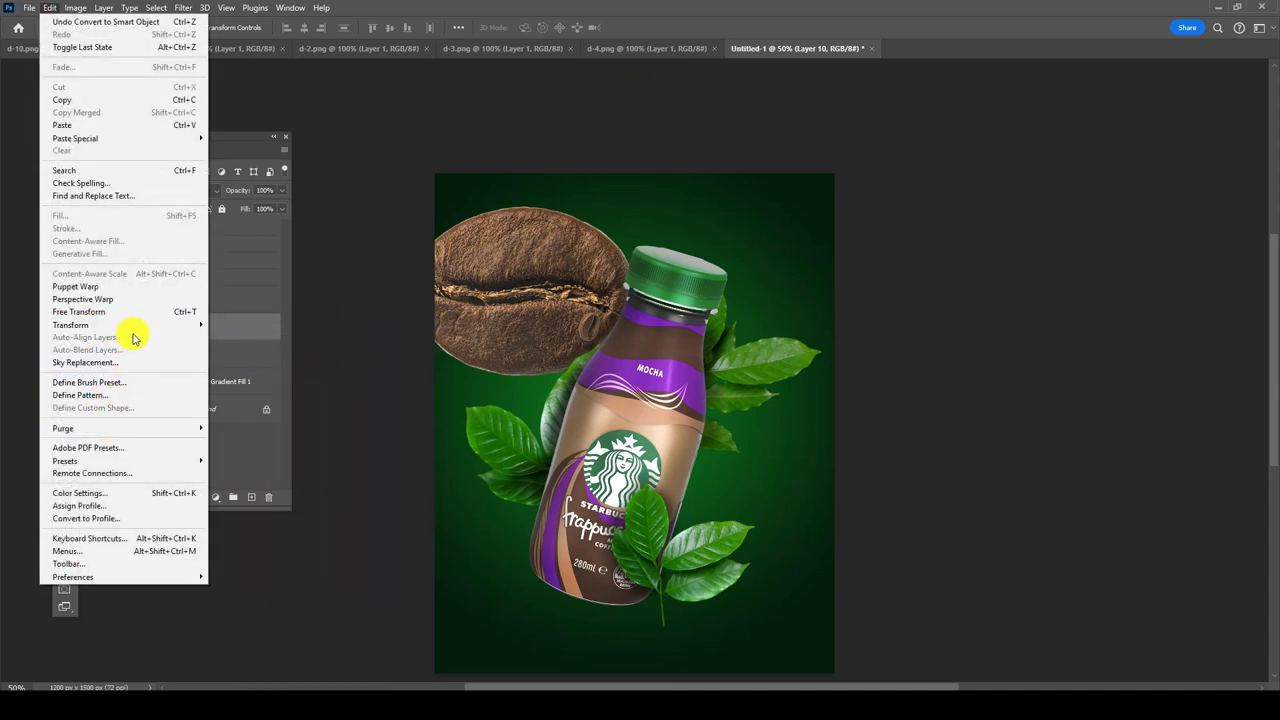
{"action": "left_click", "coordinate": [150, 312]}
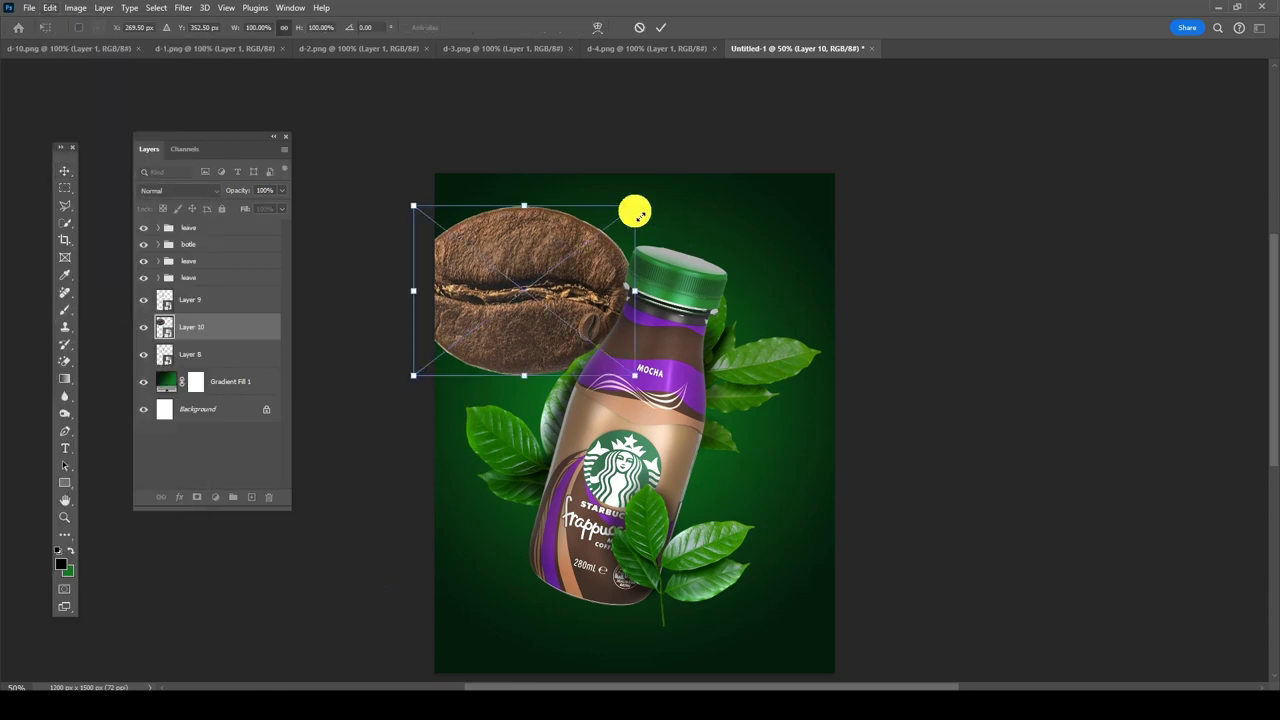
{"action": "mouse_move", "coordinate": [637, 212]}
{"action": "left_mouse_down"}
{"action": "mouse_move", "coordinate": [531, 282]}
{"action": "mouse_move", "coordinate": [548, 249]}
{"action": "left_mouse_up"}
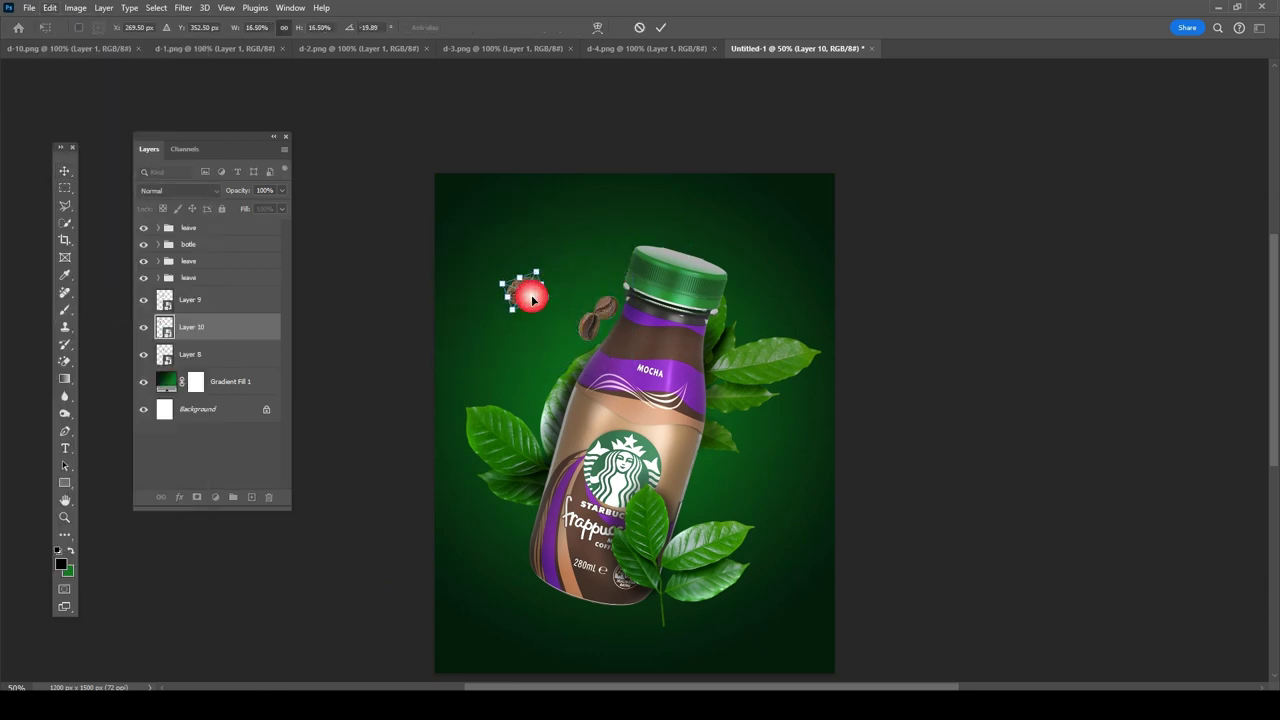
{"action": "left_click_drag", "start_coordinate": [532, 298], "coordinate": [564, 353]}
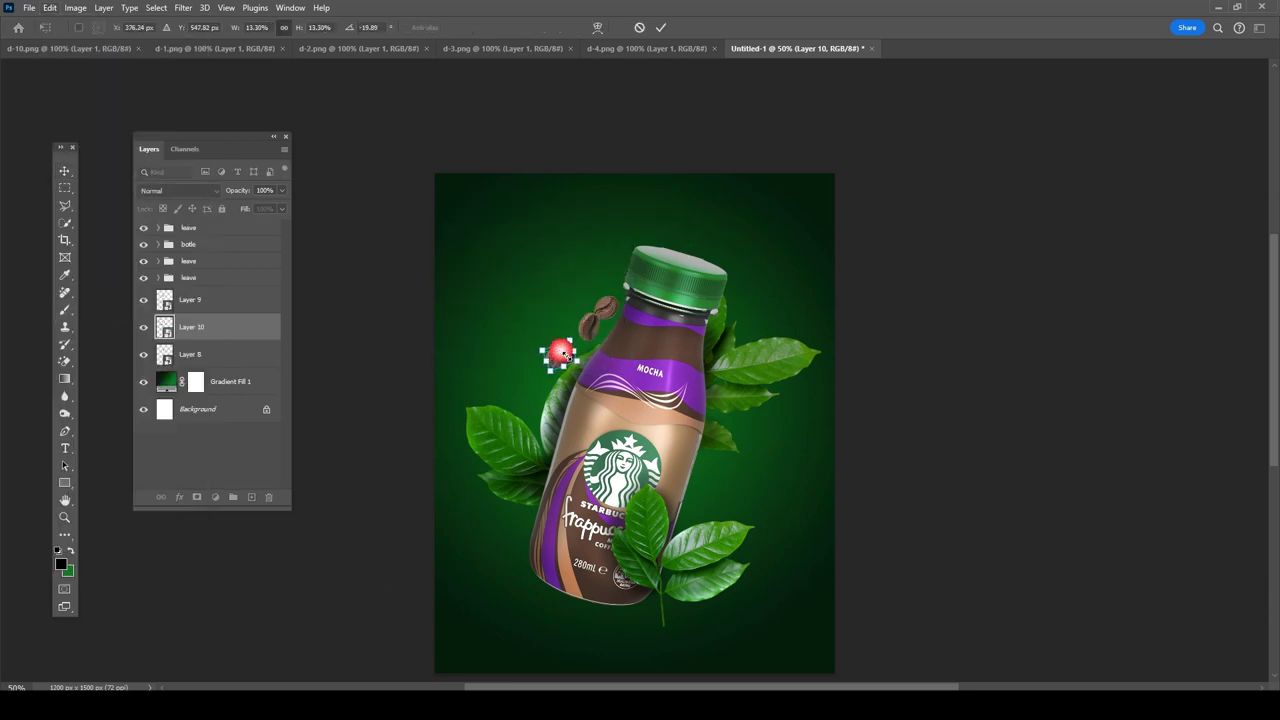
{"action": "key", "text": "Return"}
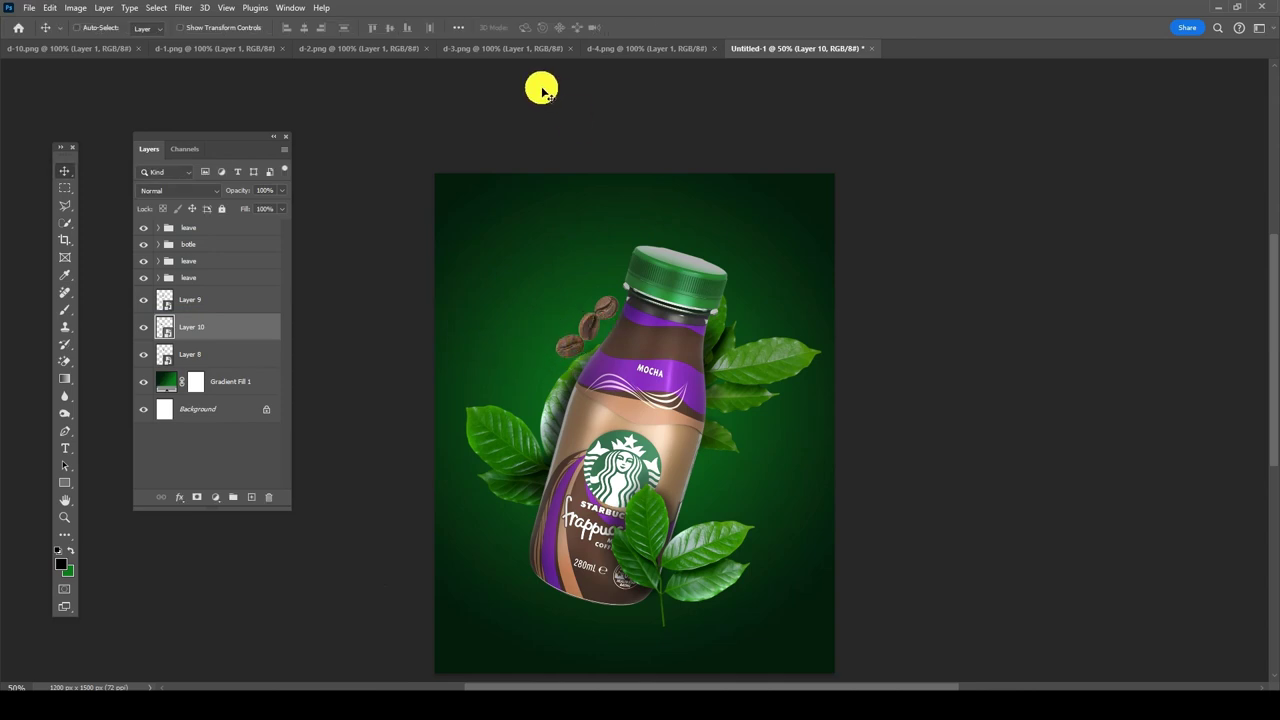
Step: Add another d-4.png bean as Layer 11, shrink it to about 16% by the neck, and close d-4.png
{"action": "left_click", "coordinate": [609, 48]}
{"action": "mouse_move", "coordinate": [654, 274]}
{"action": "left_mouse_down"}
{"action": "mouse_move", "coordinate": [748, 73]}
{"action": "mouse_move", "coordinate": [537, 300]}
{"action": "left_mouse_up"}
{"action": "right_click", "coordinate": [229, 343]}
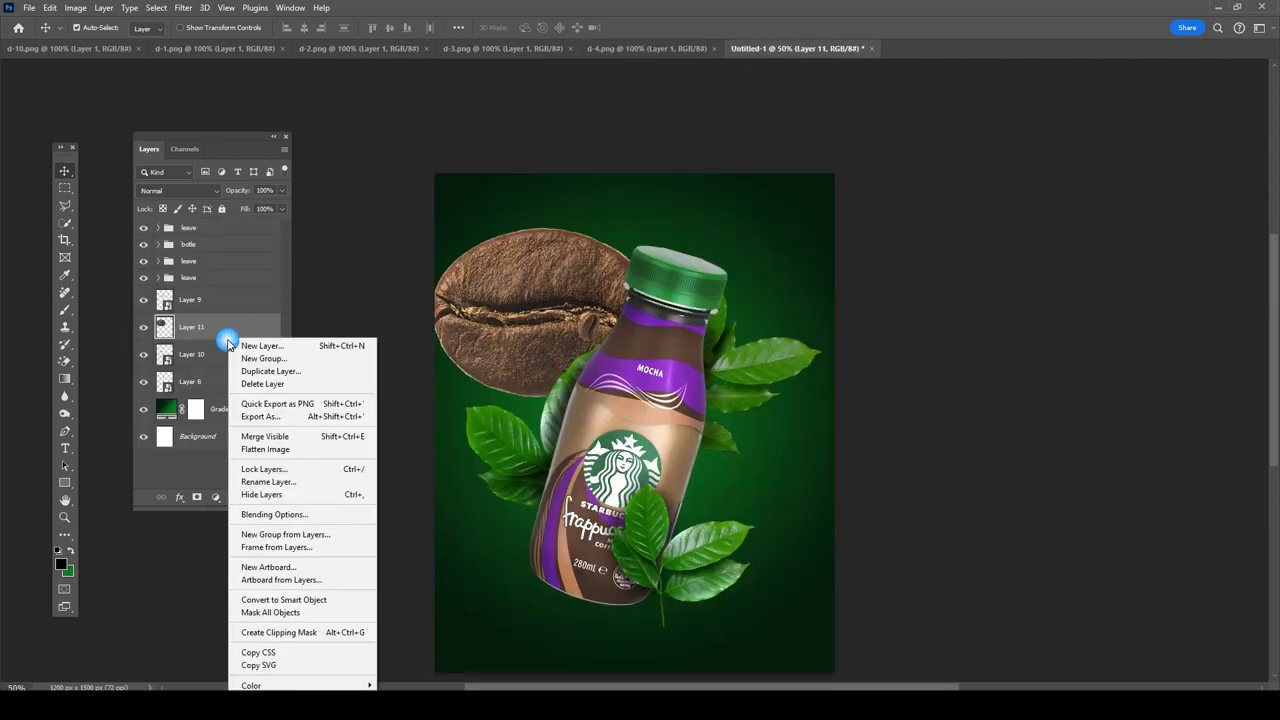
{"action": "left_click", "coordinate": [300, 599]}
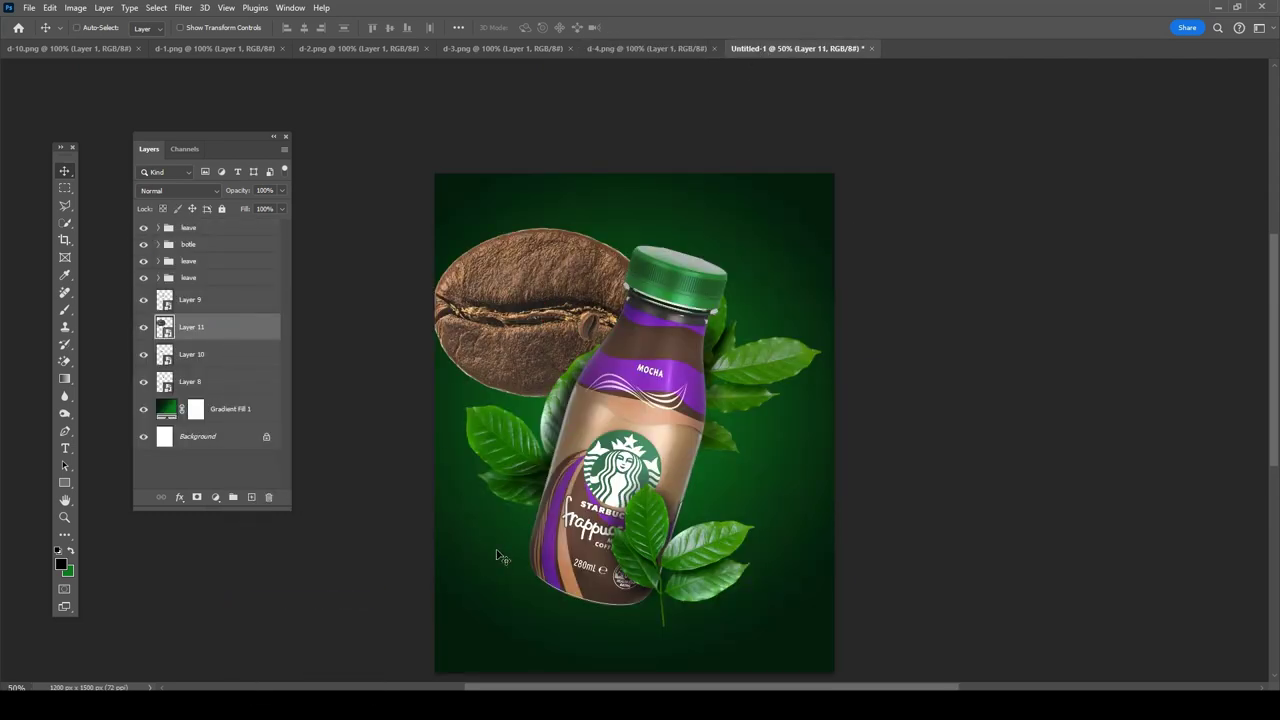
{"action": "key", "text": "ctrl+t"}
{"action": "mouse_move", "coordinate": [654, 228]}
{"action": "left_mouse_down"}
{"action": "mouse_move", "coordinate": [570, 262]}
{"action": "mouse_move", "coordinate": [561, 307]}
{"action": "left_mouse_up"}
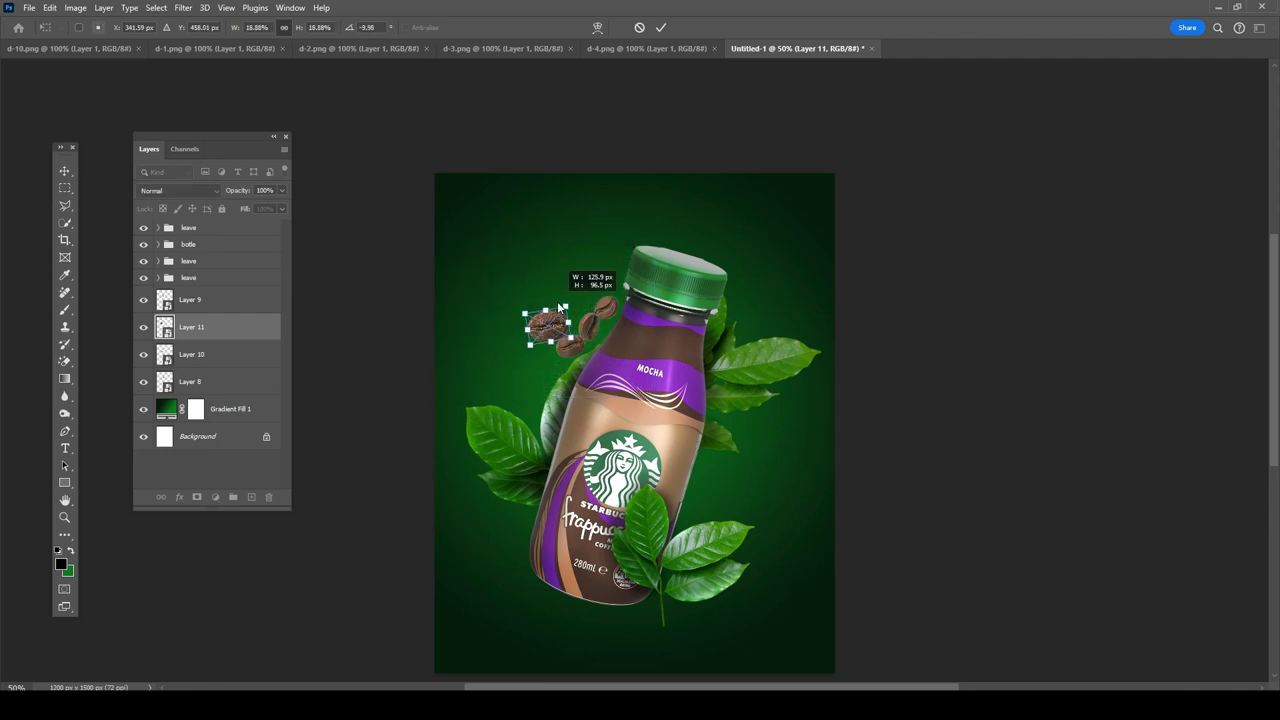
{"action": "key", "text": "Return"}
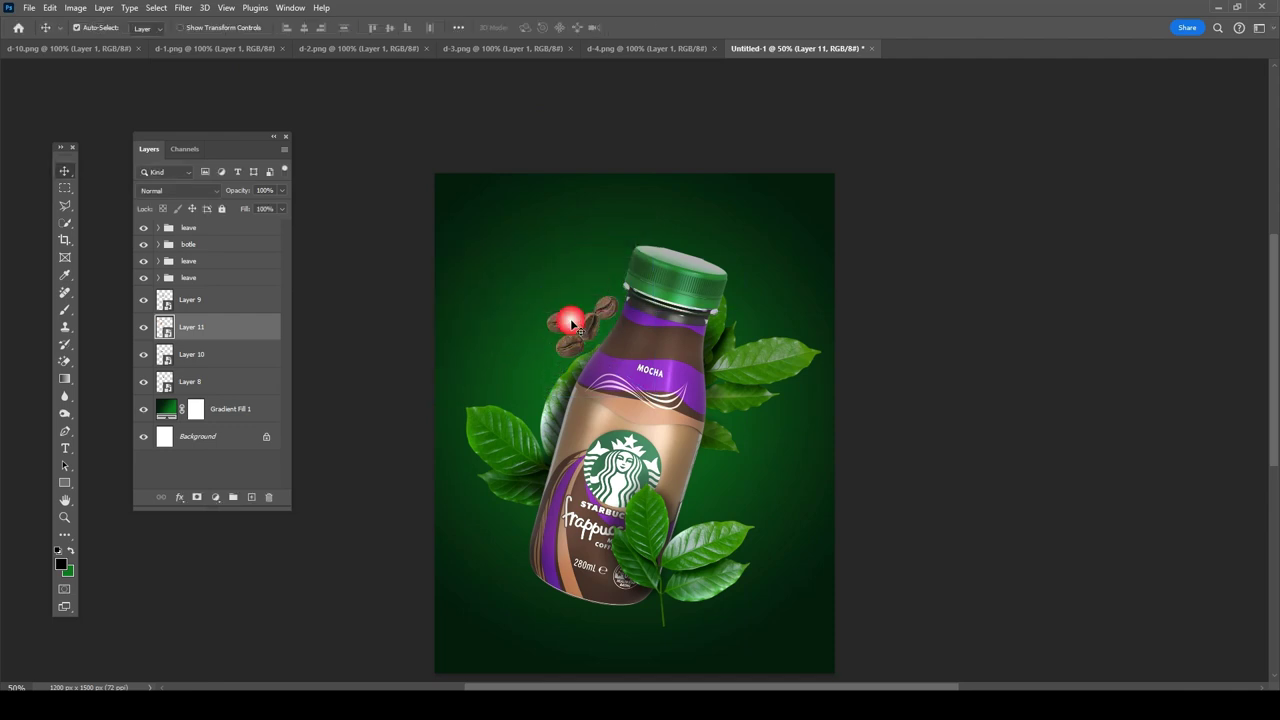
{"action": "left_click_drag", "start_coordinate": [570, 318], "coordinate": [580, 318]}
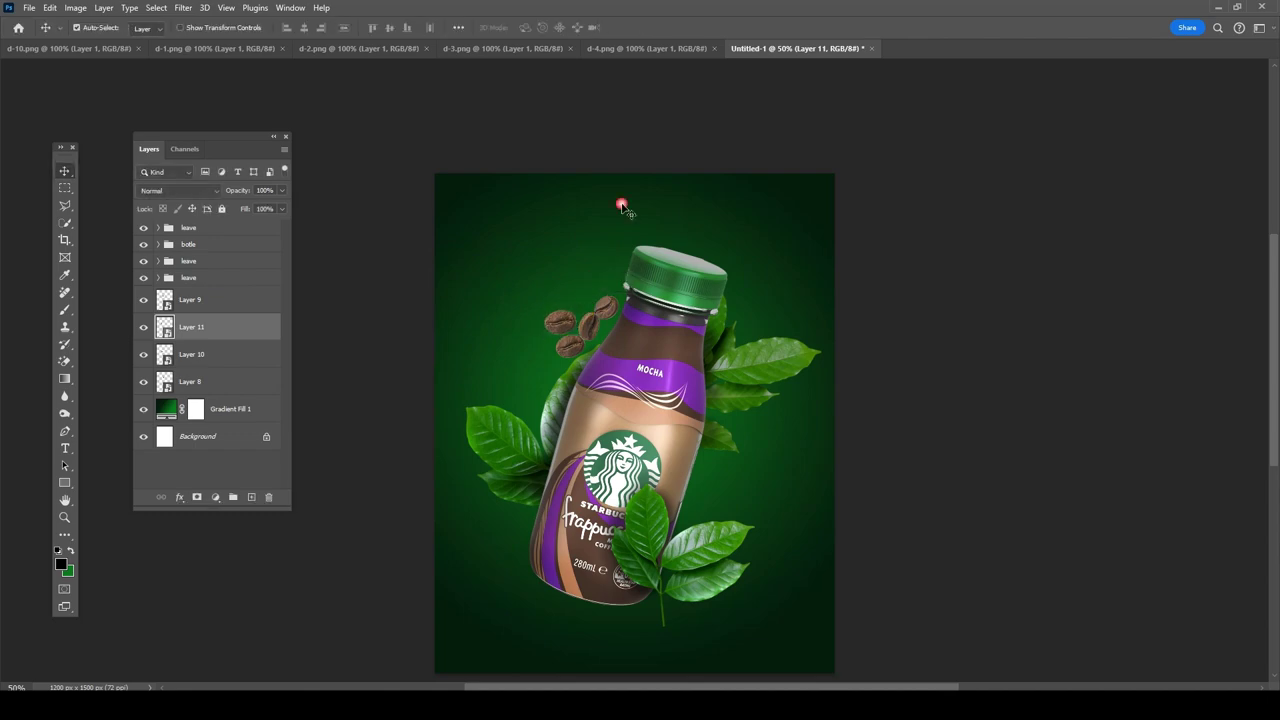
{"action": "left_click", "coordinate": [656, 48]}
{"action": "key", "text": "ctrl+w"}
Step: Close d-3.png, bring the d-2.png bean in as Layer 12, and close d-2.png
{"action": "left_click", "coordinate": [530, 47]}
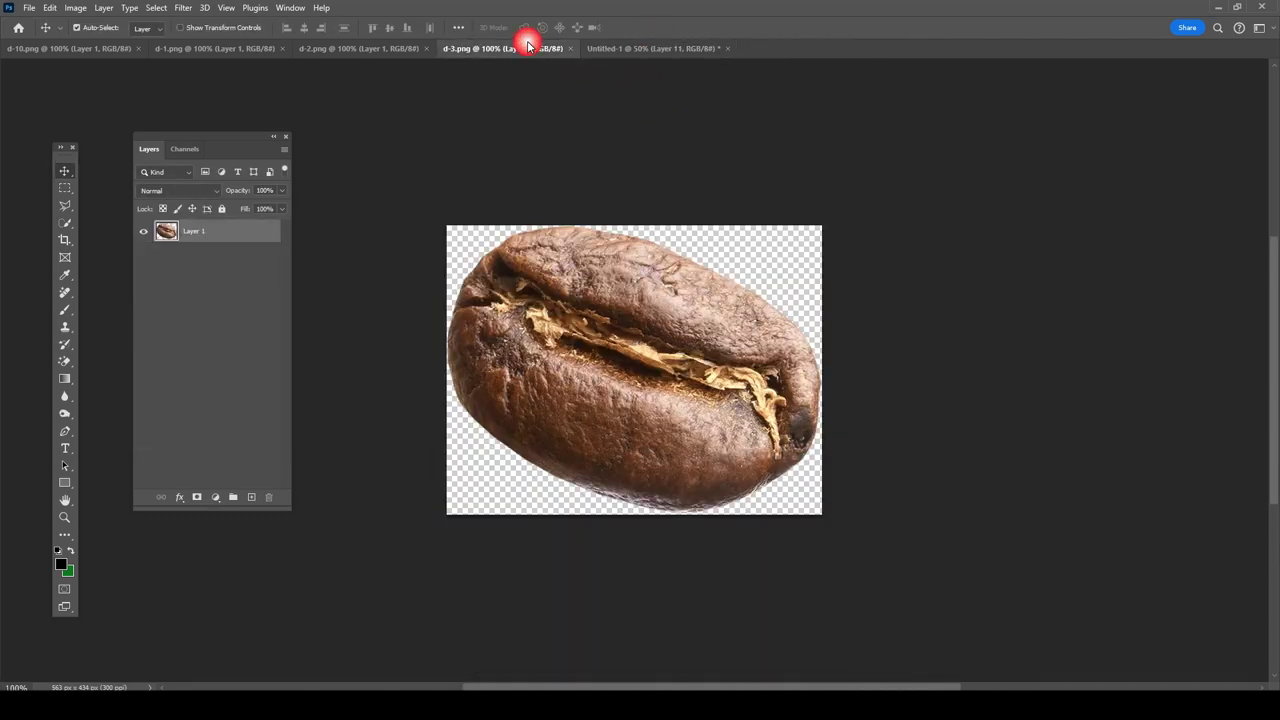
{"action": "left_click", "coordinate": [571, 48]}
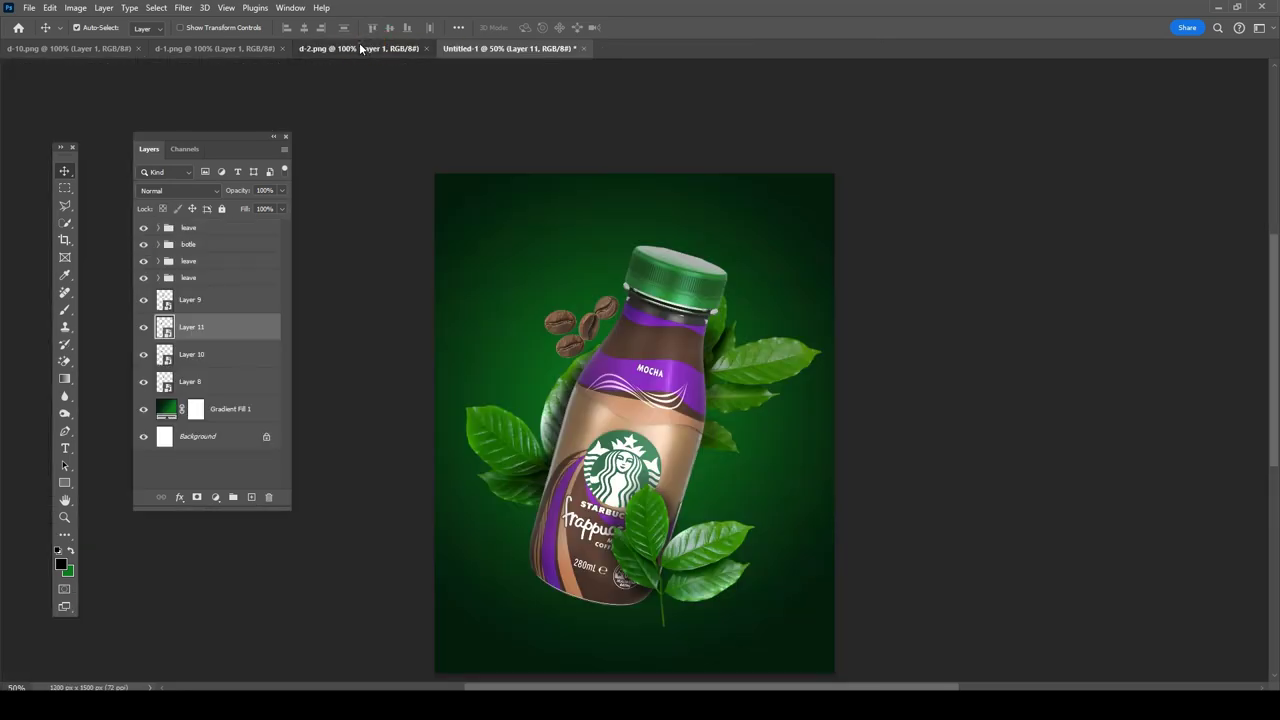
{"action": "left_click", "coordinate": [358, 48]}
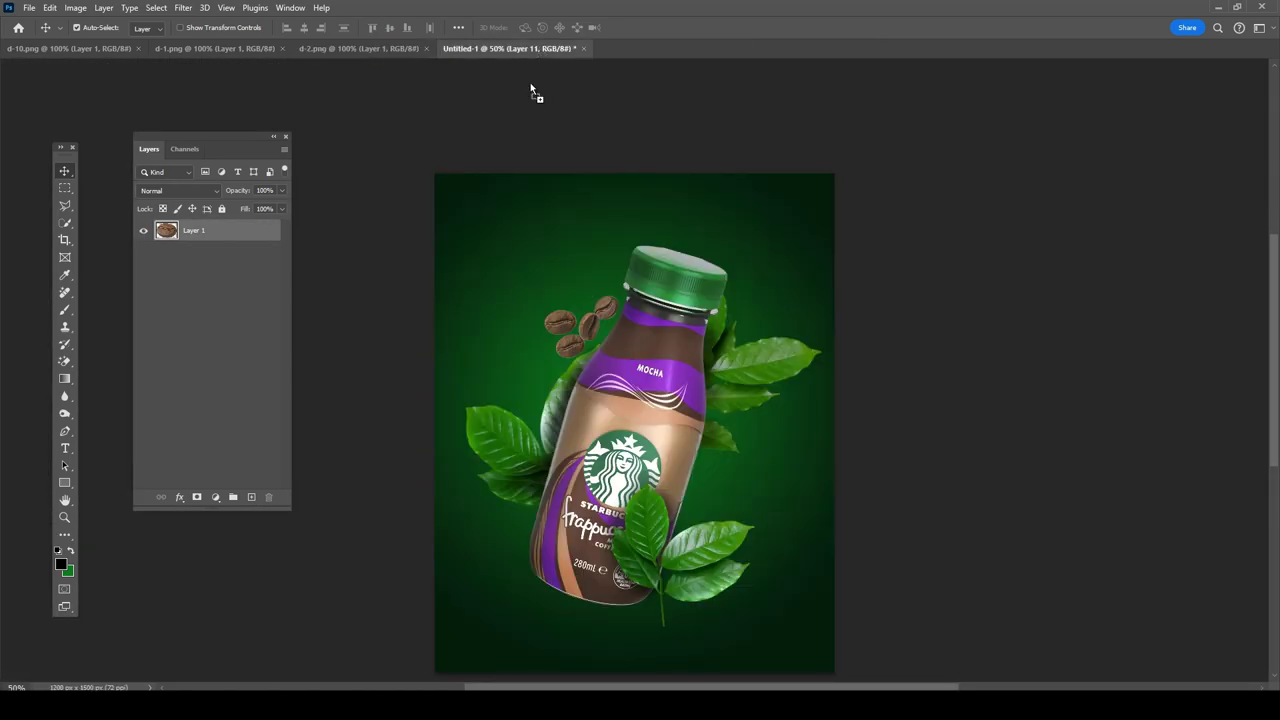
{"action": "left_click_drag", "start_coordinate": [632, 305], "coordinate": [534, 323]}
{"action": "left_click", "coordinate": [424, 48]}
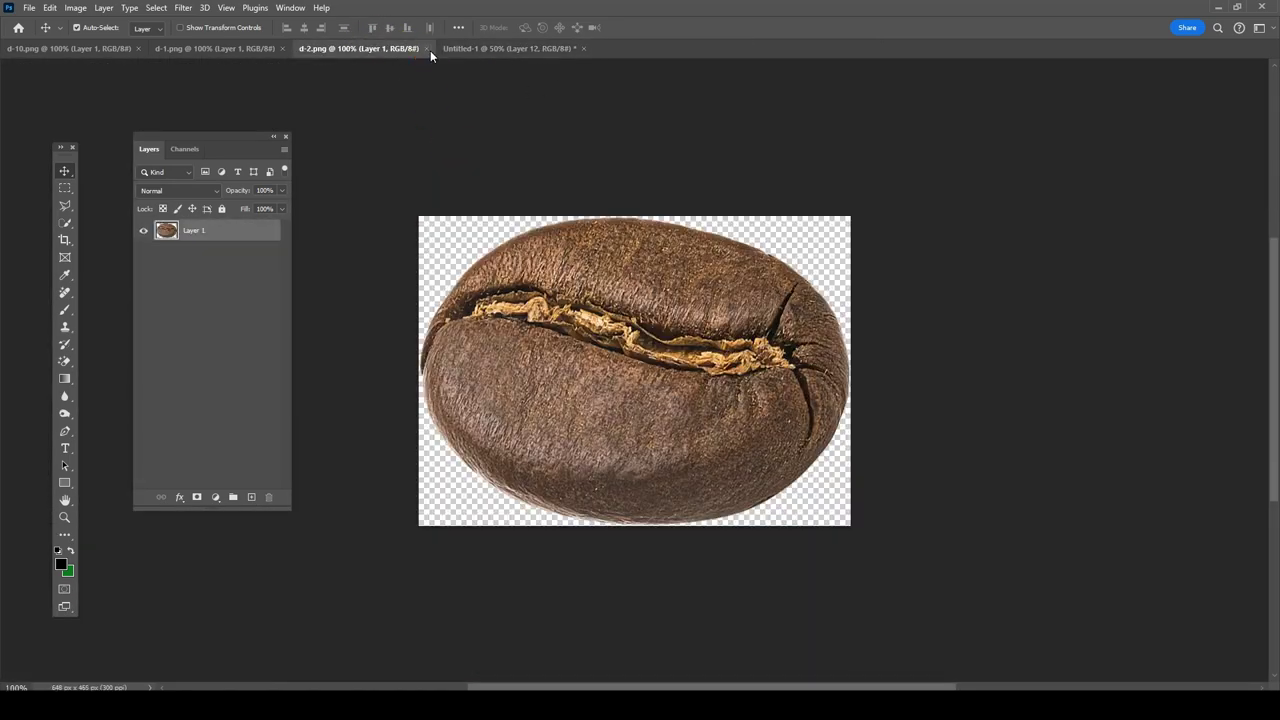
Step: Make Layer 12 a smart object, shrink it tiny and move it beside the bottle neck
{"action": "right_click", "coordinate": [230, 330]}
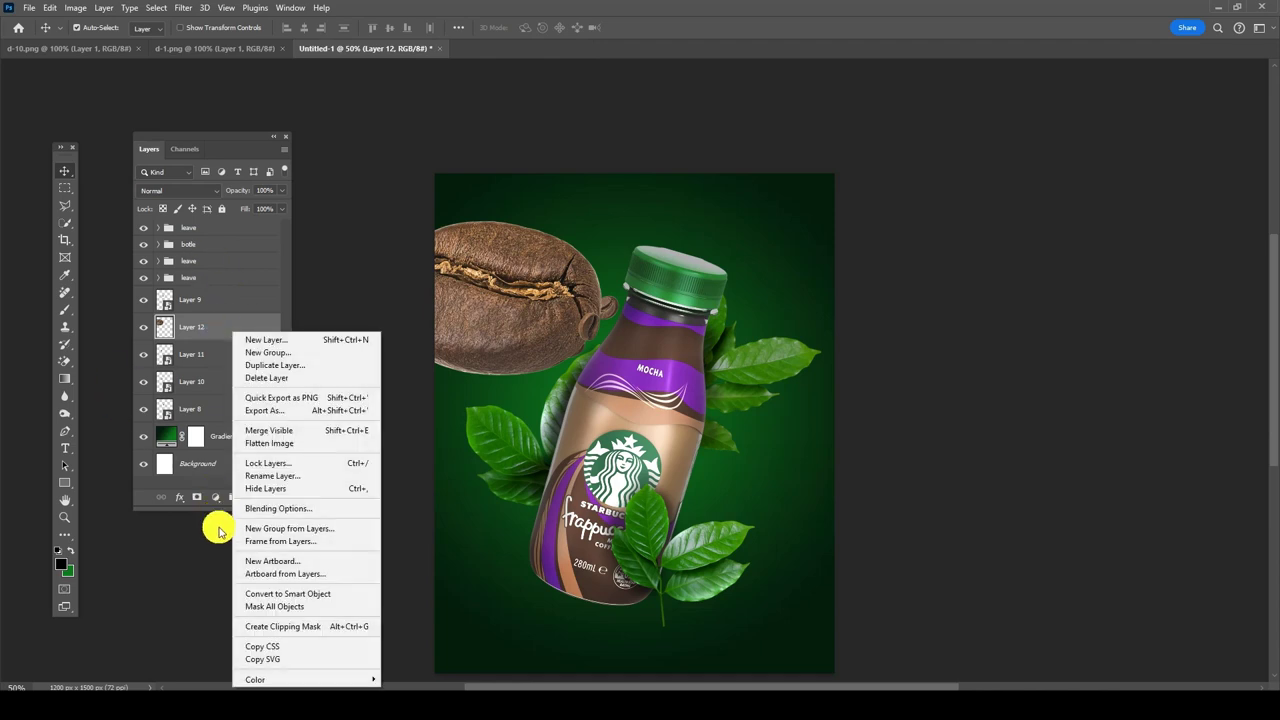
{"action": "left_click", "coordinate": [262, 591]}
{"action": "key", "text": "ctrl+t"}
{"action": "left_click_drag", "start_coordinate": [595, 222], "coordinate": [507, 288]}
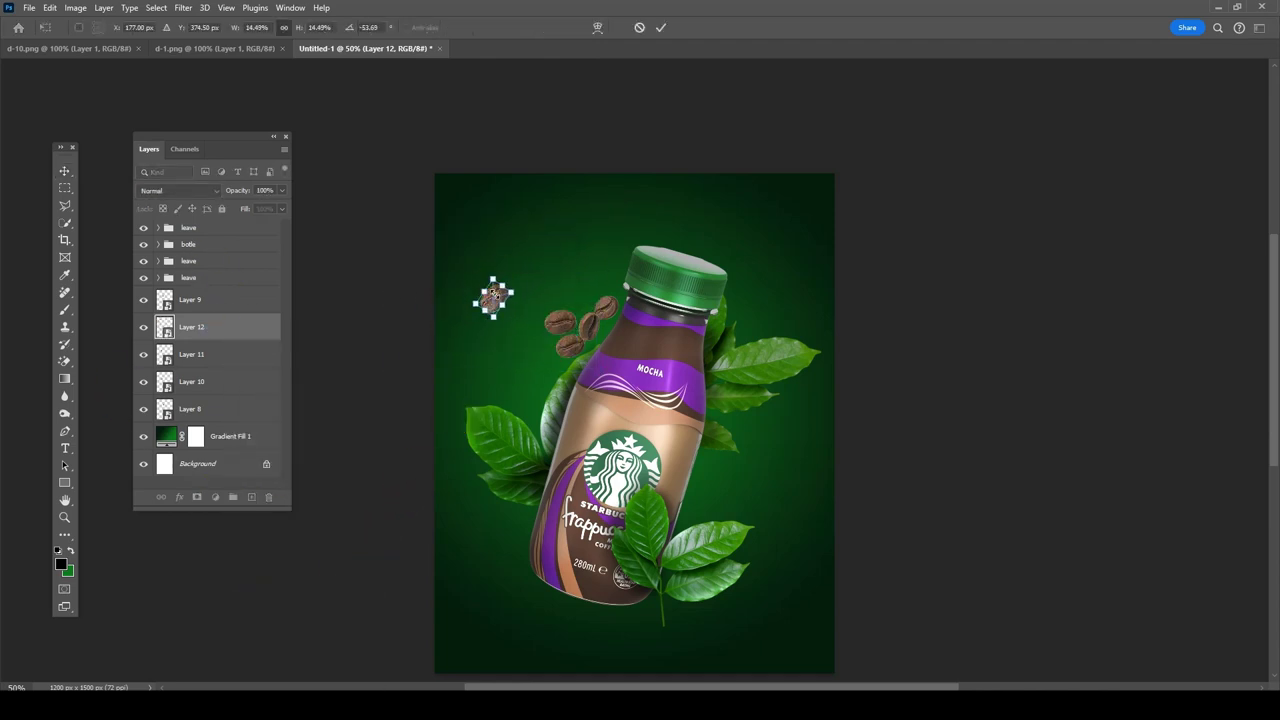
{"action": "left_click_drag", "start_coordinate": [496, 304], "coordinate": [535, 360]}
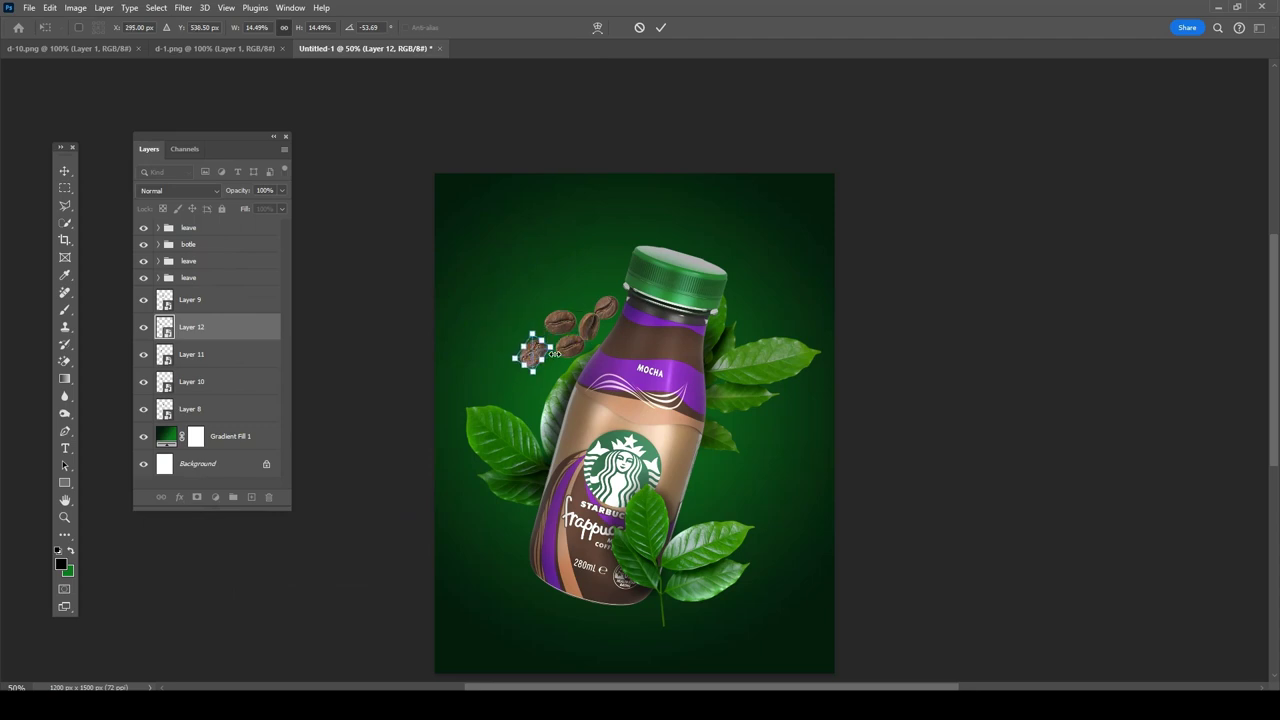
{"action": "key", "text": "Return"}
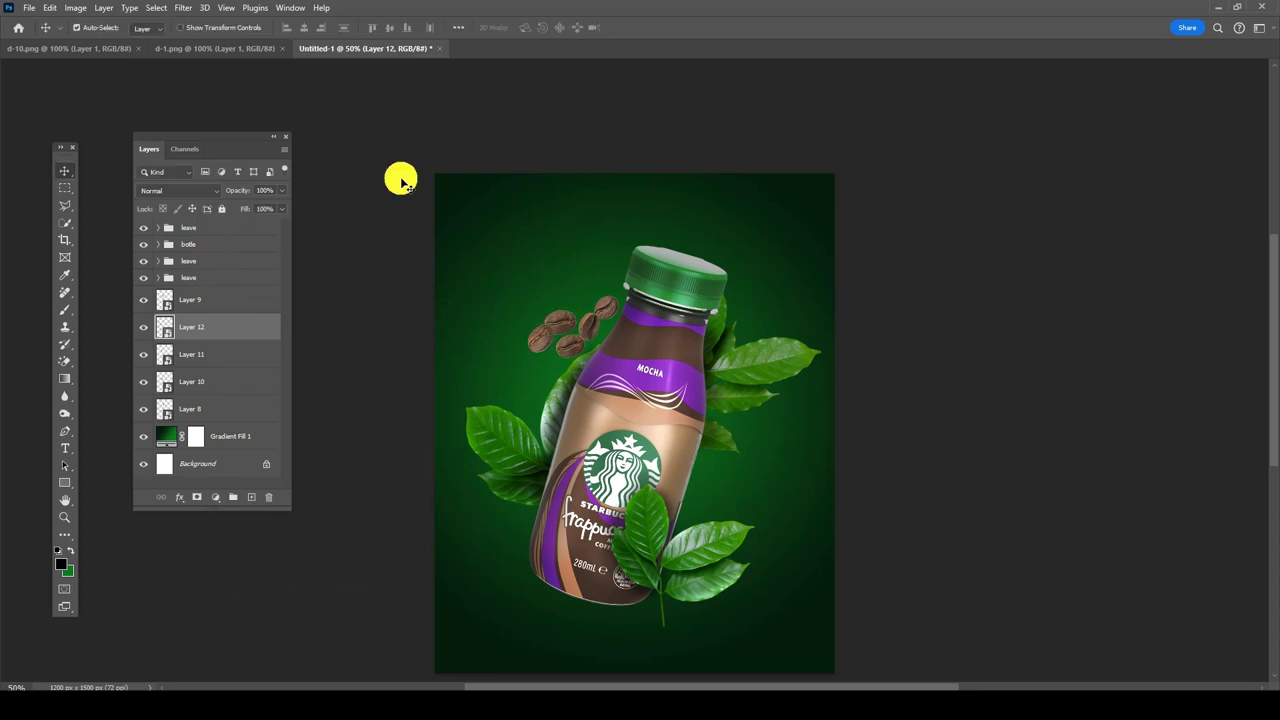
Step: Bring the d-1.png bean in as Layer 13, close d-1.png, and shrink it to about 14%
{"action": "left_click", "coordinate": [212, 48]}
{"action": "mouse_move", "coordinate": [717, 278]}
{"action": "left_mouse_down"}
{"action": "mouse_move", "coordinate": [383, 56]}
{"action": "mouse_move", "coordinate": [519, 352]}
{"action": "left_mouse_up"}
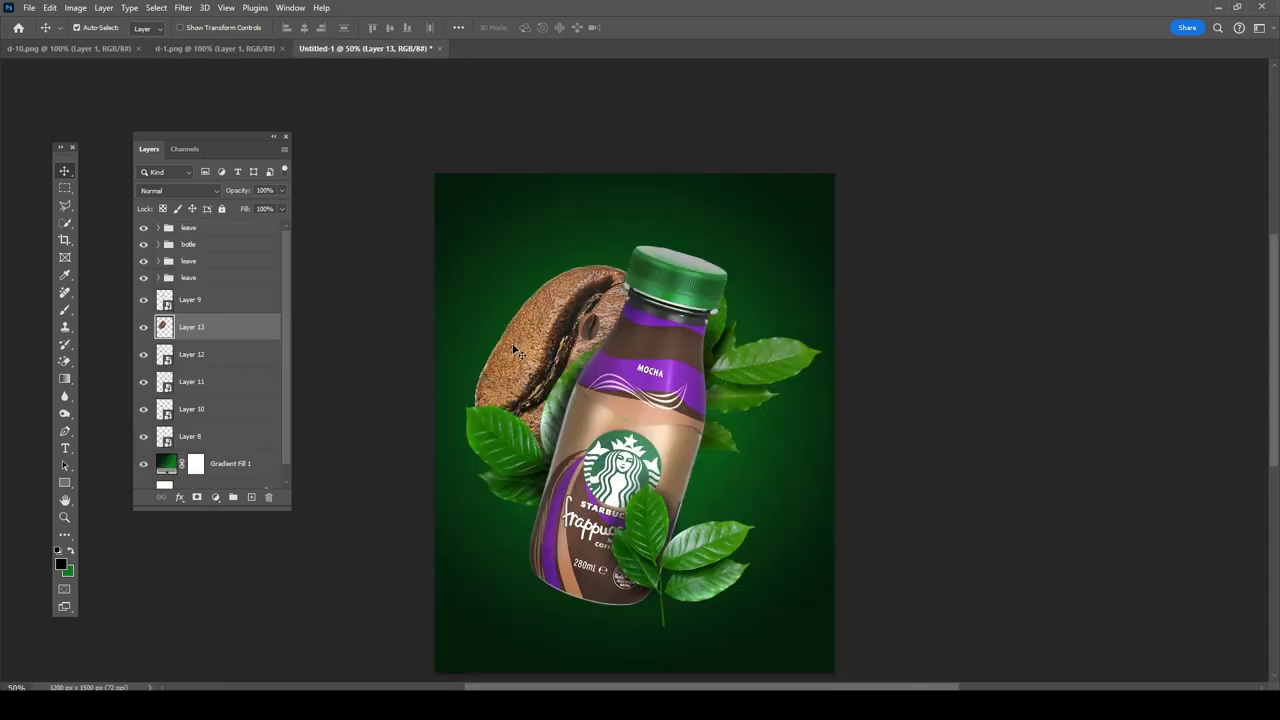
{"action": "left_click", "coordinate": [280, 48]}
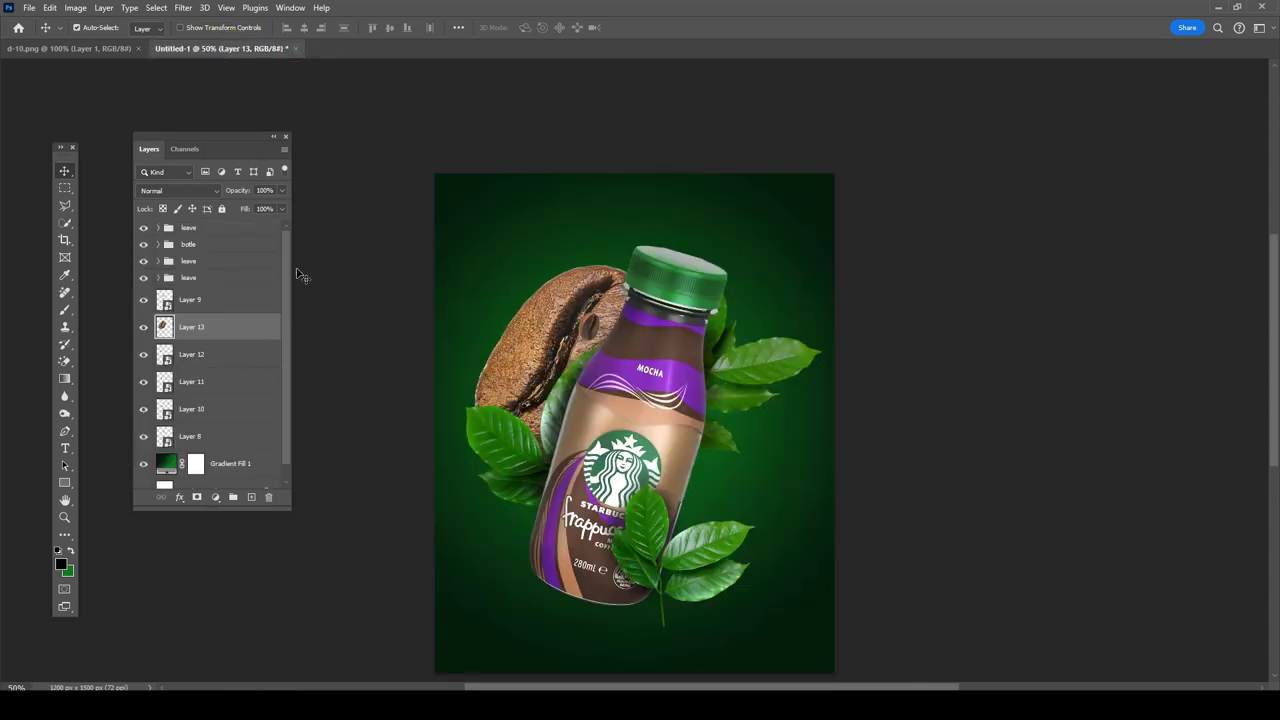
{"action": "right_click", "coordinate": [234, 325]}
{"action": "left_click", "coordinate": [300, 583]}
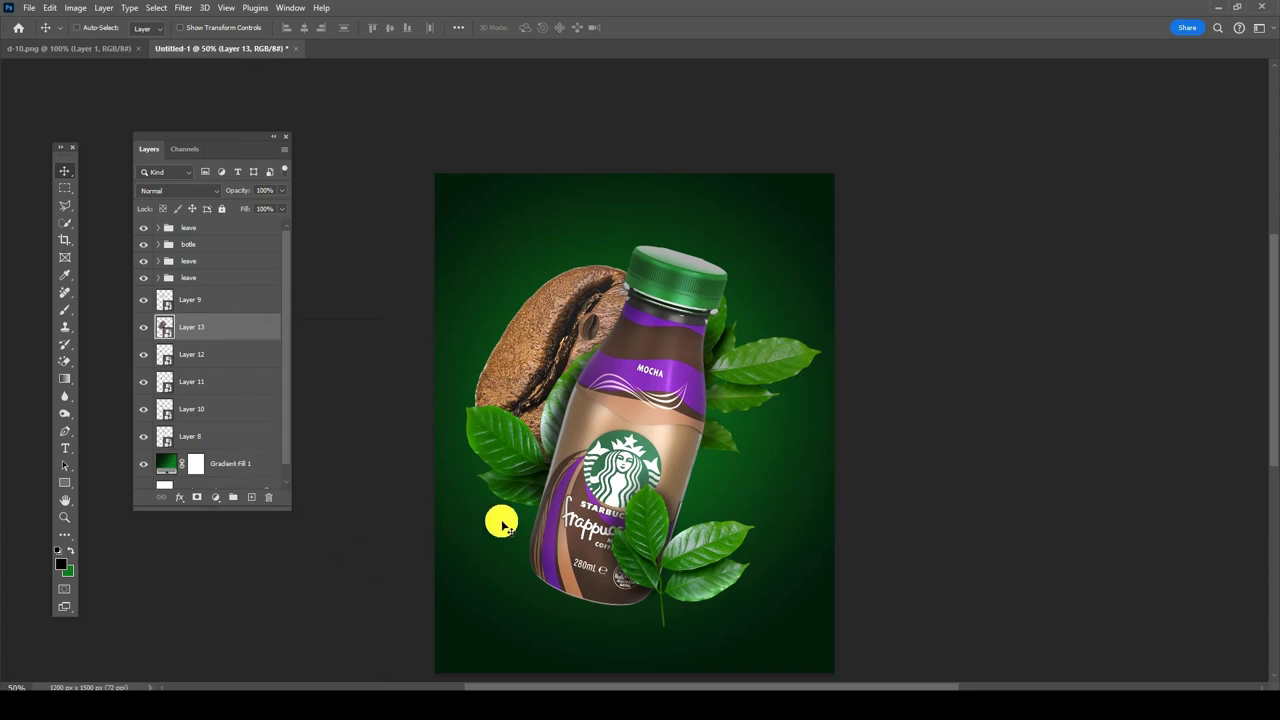
{"action": "key", "text": "ctrl+t"}
{"action": "mouse_move", "coordinate": [660, 263]}
{"action": "left_mouse_down"}
{"action": "mouse_move", "coordinate": [519, 411]}
{"action": "mouse_move", "coordinate": [557, 360]}
{"action": "mouse_move", "coordinate": [560, 376]}
{"action": "left_mouse_up"}
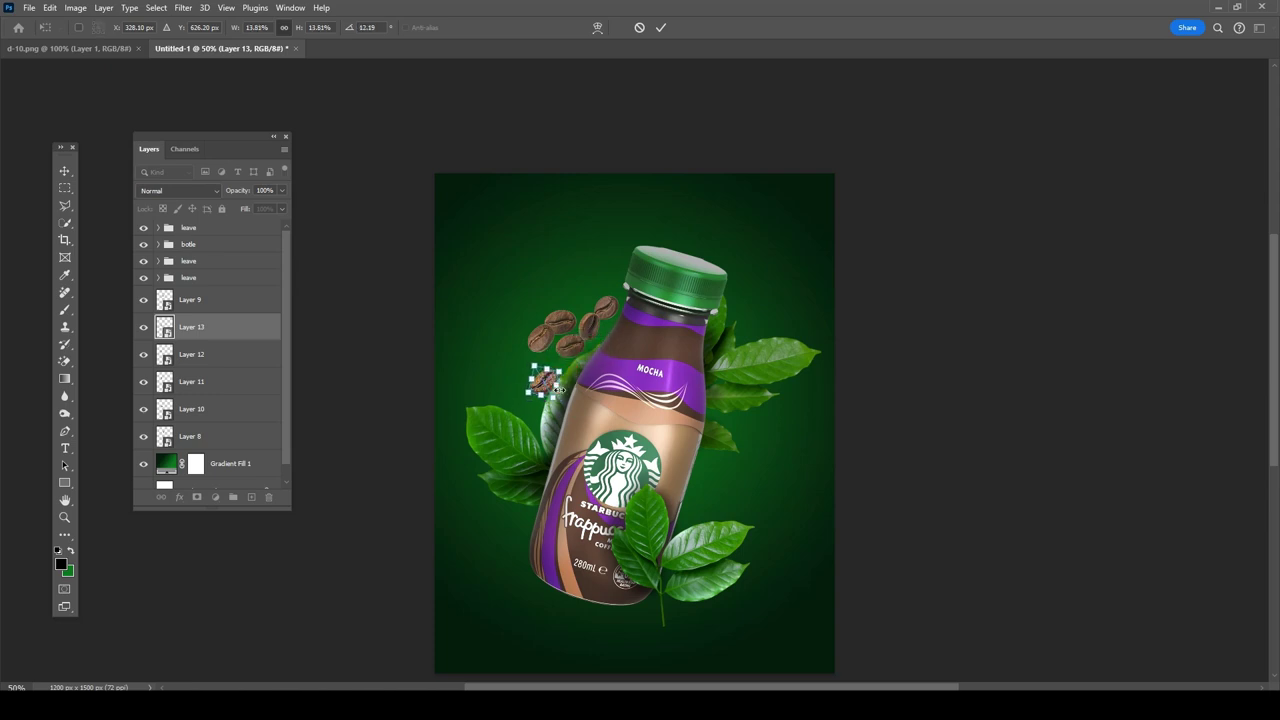
{"action": "key", "text": "Return"}
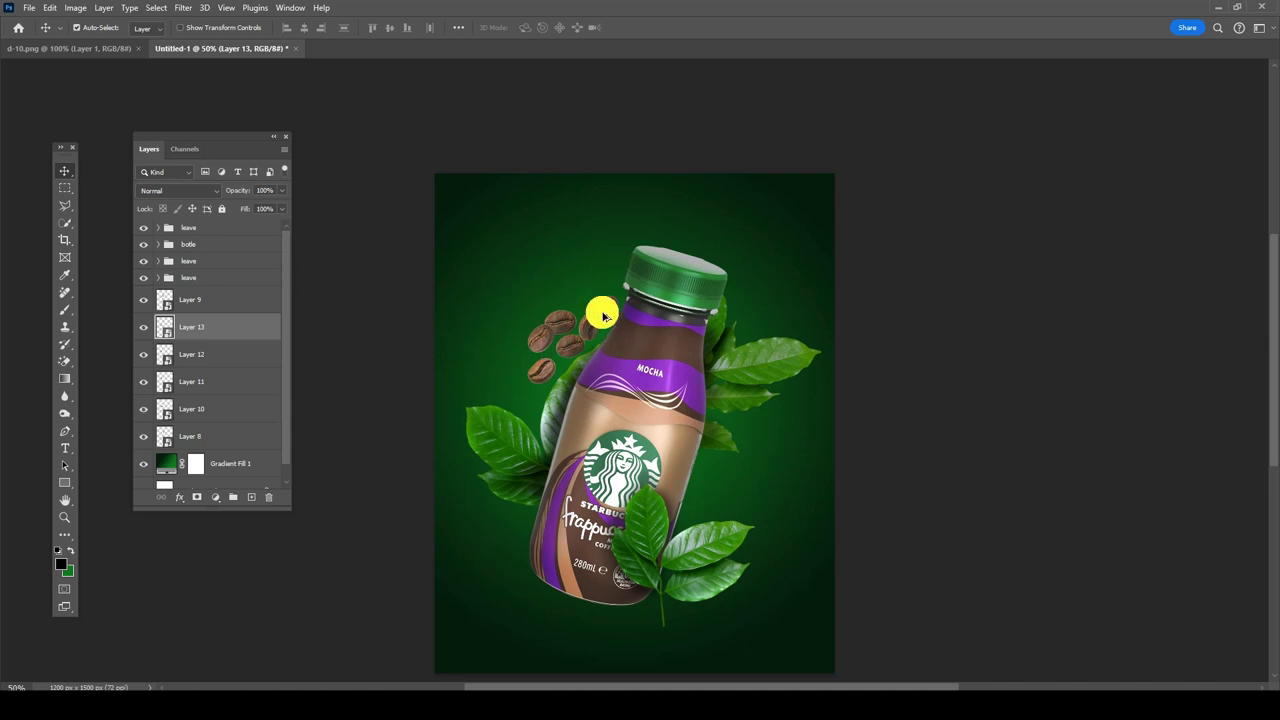
Step: Alt-drag duplicate beans down the bottle's left side, including a copy at the lower left
{"action": "left_click_drag", "start_coordinate": [534, 408], "coordinate": [530, 372]}
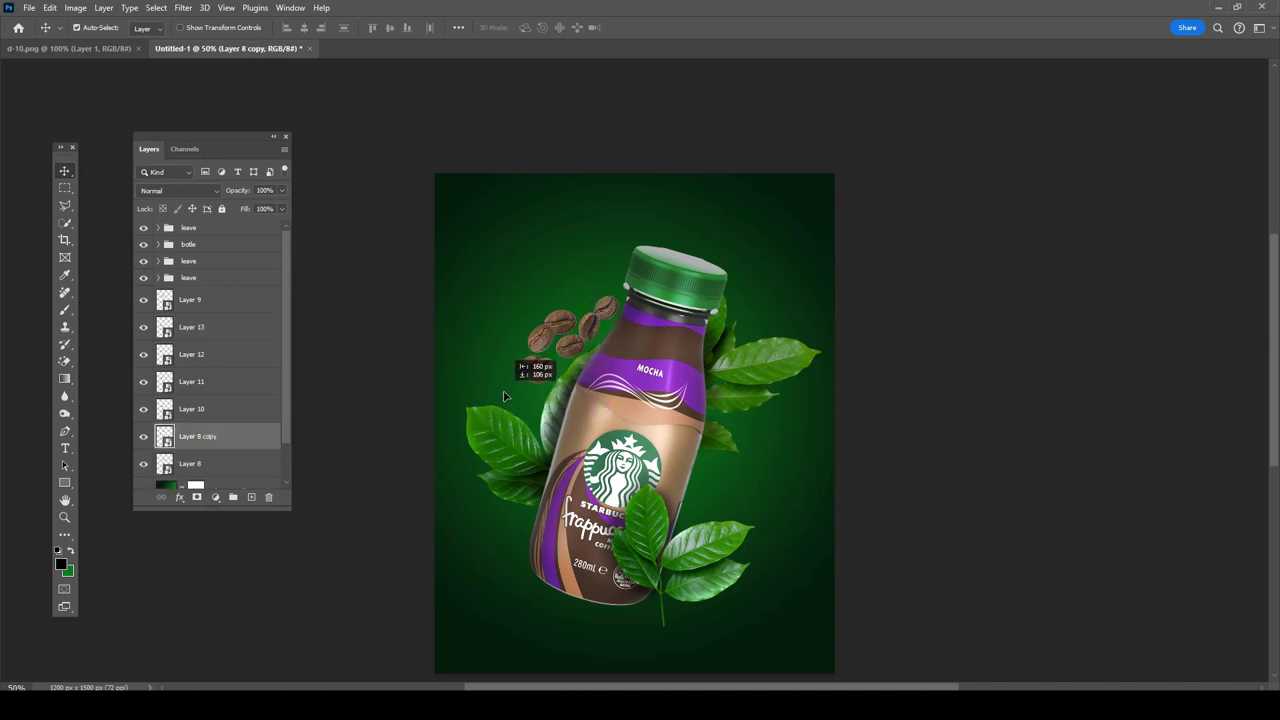
{"action": "left_click", "coordinate": [558, 390]}
{"action": "left_click", "coordinate": [527, 390]}
{"action": "left_click_drag", "start_coordinate": [566, 323], "coordinate": [518, 398]}
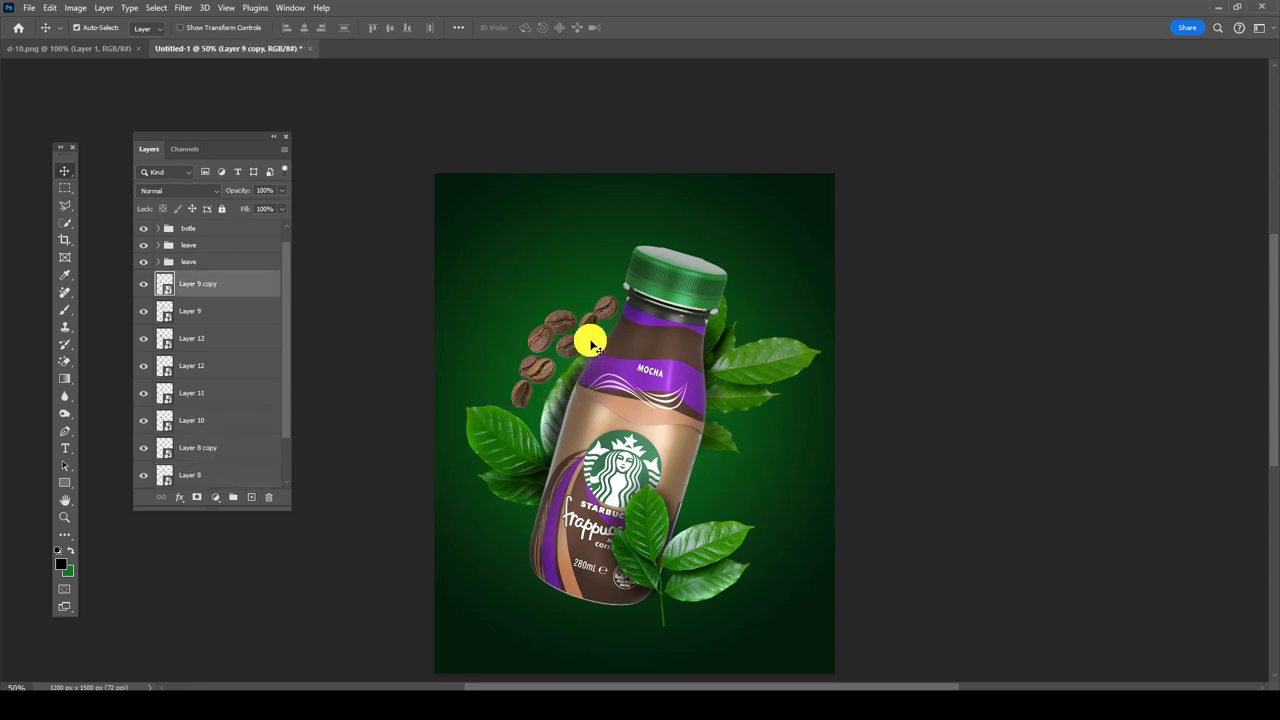
{"action": "mouse_move", "coordinate": [587, 337]}
{"action": "left_mouse_down"}
{"action": "mouse_move", "coordinate": [541, 397]}
{"action": "mouse_move", "coordinate": [533, 520]}
{"action": "left_mouse_up"}
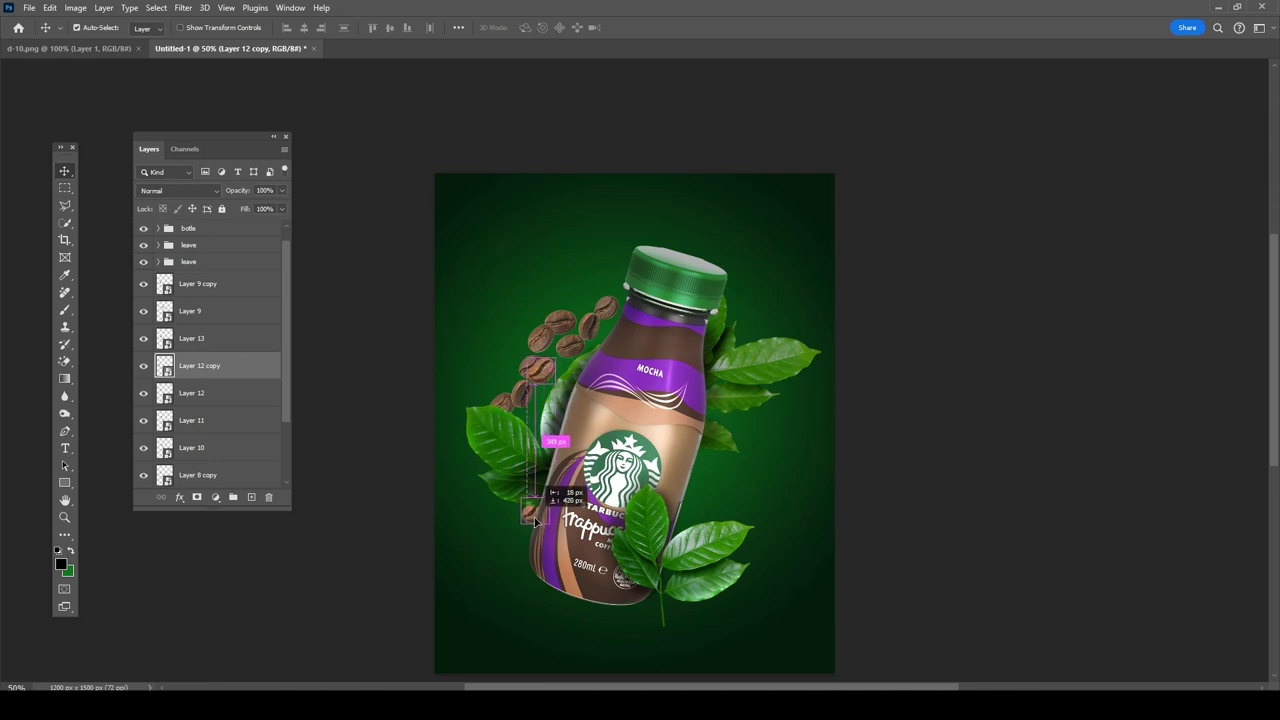
Step: Duplicate a bean slightly lower and enlarge it from about 14% to 24%
{"action": "left_click_drag", "start_coordinate": [536, 376], "coordinate": [538, 392]}
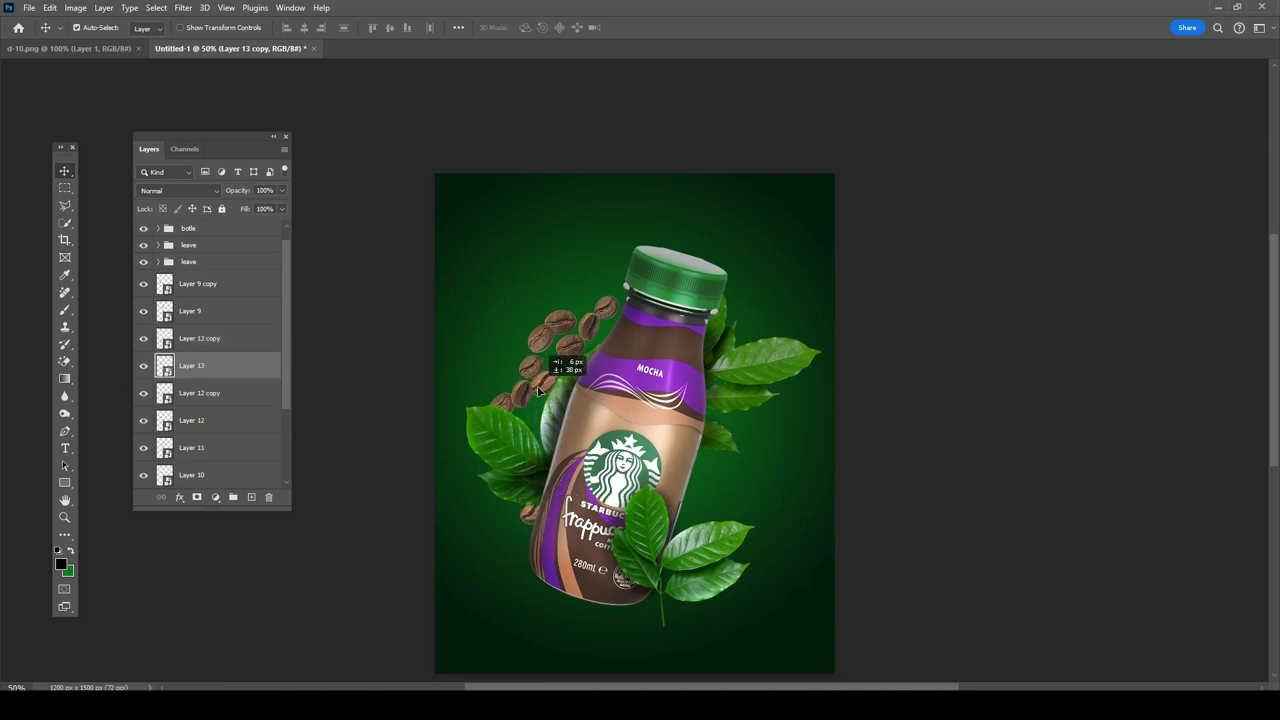
{"action": "key", "text": "ctrl+t"}
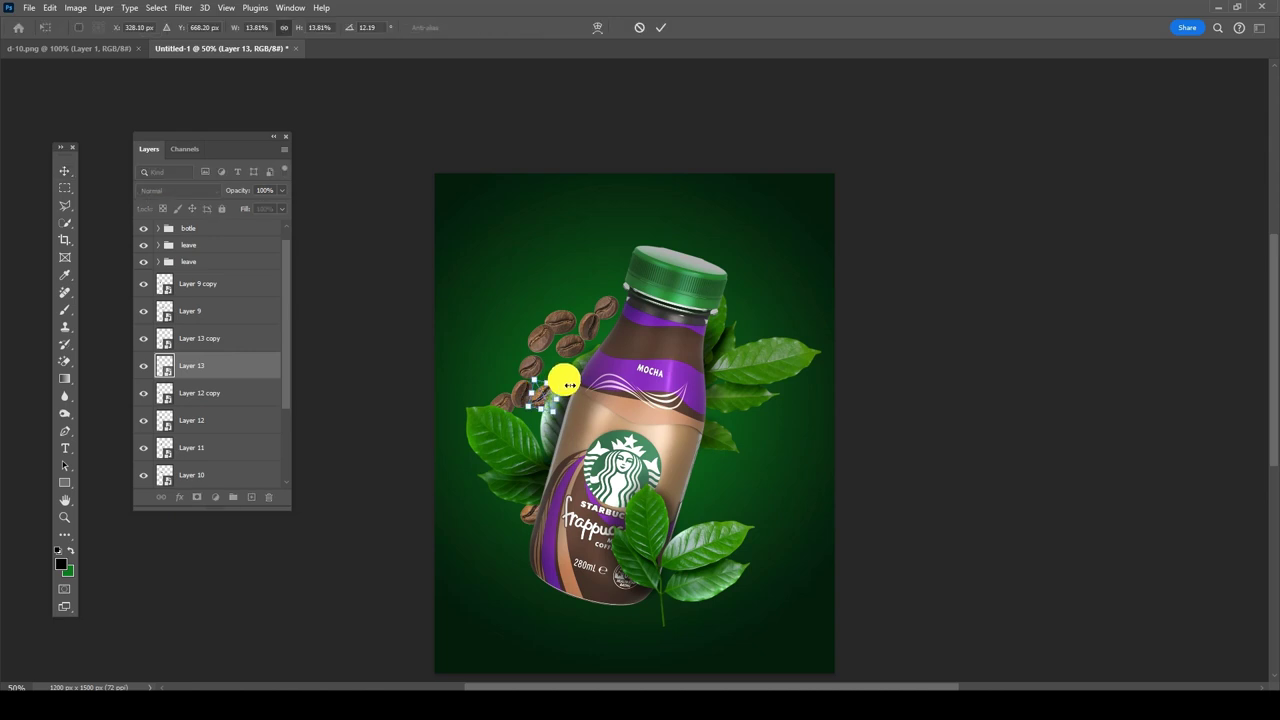
{"action": "left_click_drag", "start_coordinate": [560, 389], "coordinate": [569, 369]}
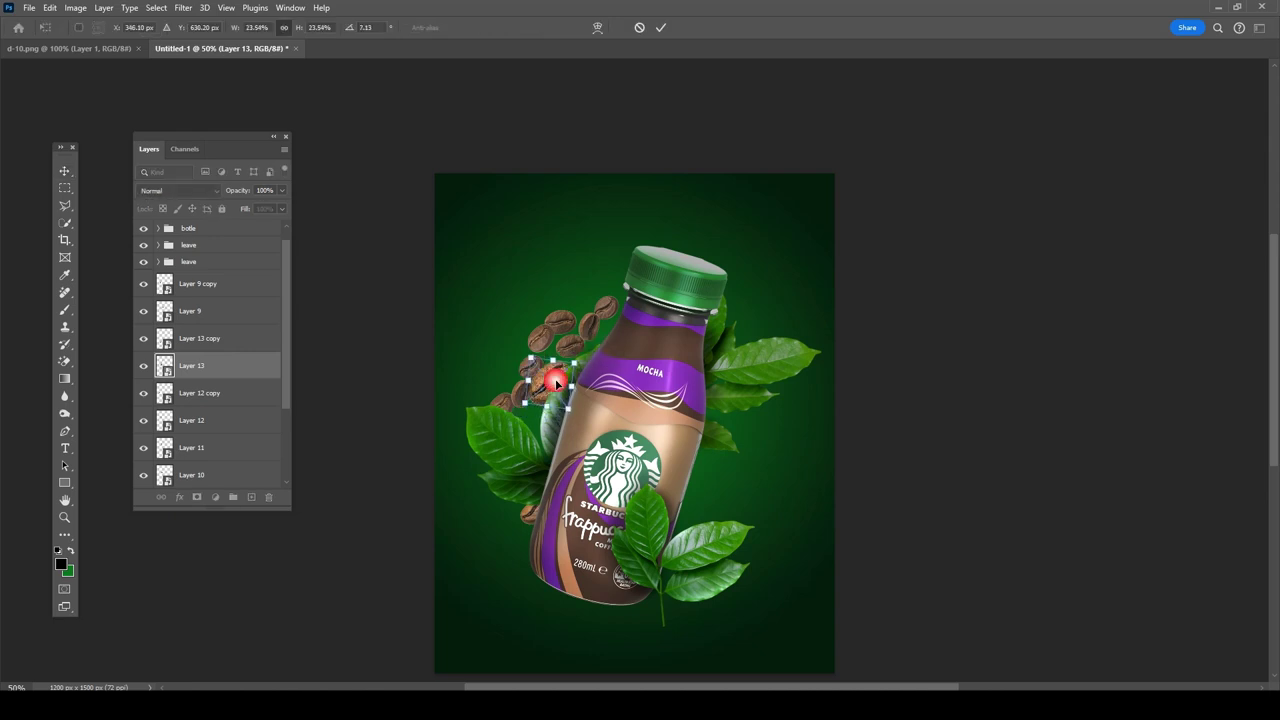
{"action": "key", "text": "Return"}
Step: Move and rotate the lower-left bean copy behind the lower-right leaves, then duplicate a bean to the right leaf
{"action": "left_click", "coordinate": [518, 540]}
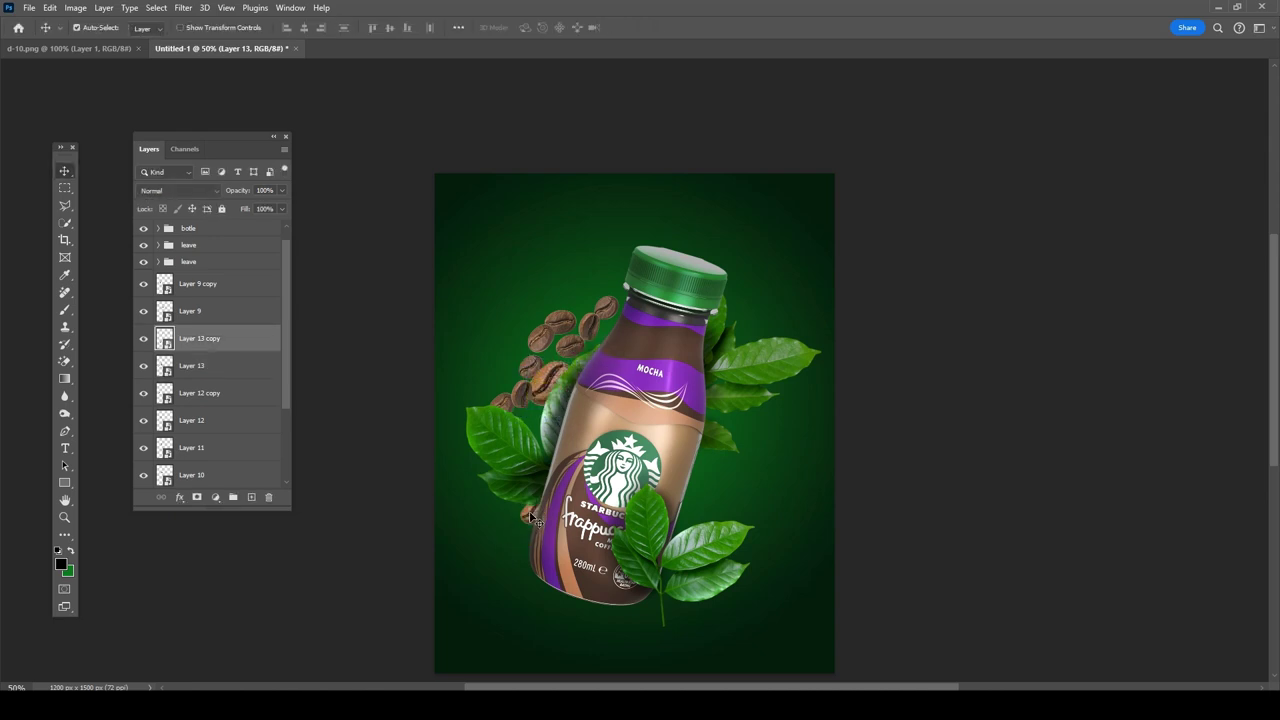
{"action": "key", "text": "ctrl+t"}
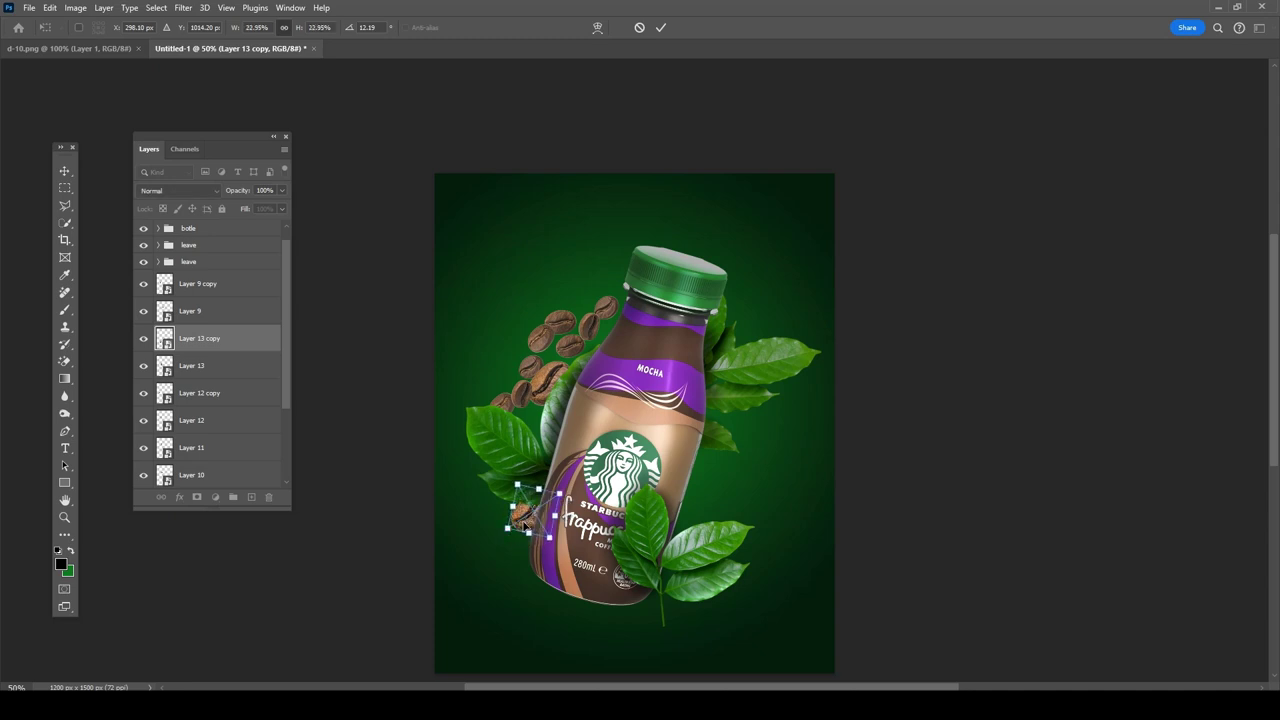
{"action": "left_click_drag", "start_coordinate": [528, 517], "coordinate": [697, 523]}
{"action": "left_click_drag", "start_coordinate": [794, 497], "coordinate": [760, 540]}
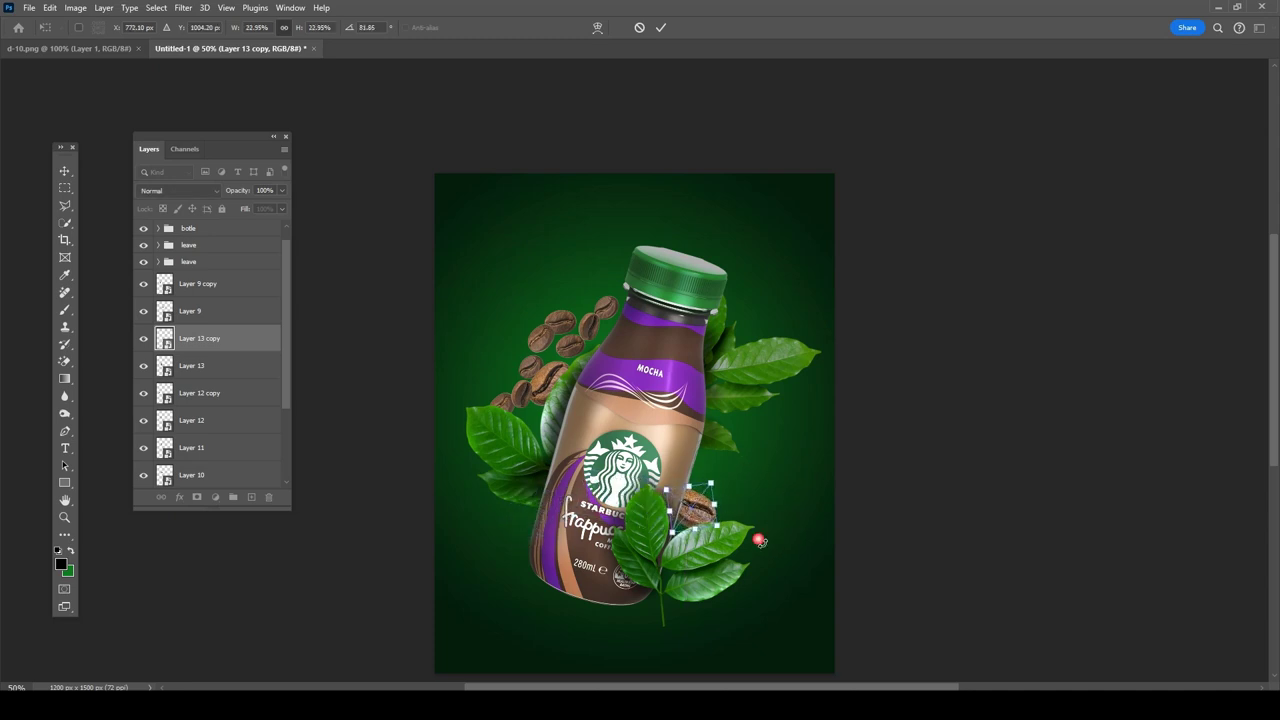
{"action": "left_click_drag", "start_coordinate": [727, 494], "coordinate": [730, 537]}
{"action": "double_click", "coordinate": [701, 514]}
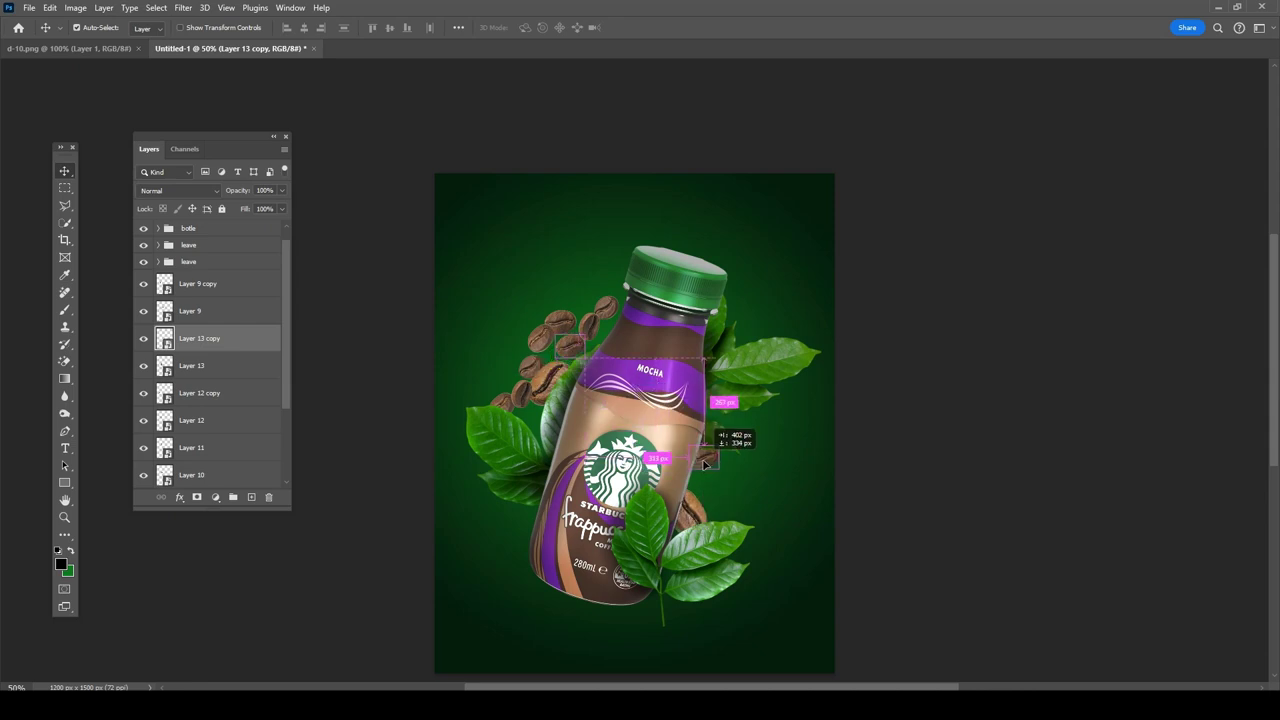
{"action": "mouse_move", "coordinate": [586, 351]}
{"action": "left_mouse_down"}
{"action": "mouse_move", "coordinate": [681, 497]}
{"action": "mouse_move", "coordinate": [620, 297]}
{"action": "mouse_move", "coordinate": [748, 335]}
{"action": "mouse_move", "coordinate": [807, 311]}
{"action": "left_mouse_up"}
Step: Rotate the bean at the right leaf and add another rotated bean copy onto that leaf
{"action": "key", "text": "ctrl+t"}
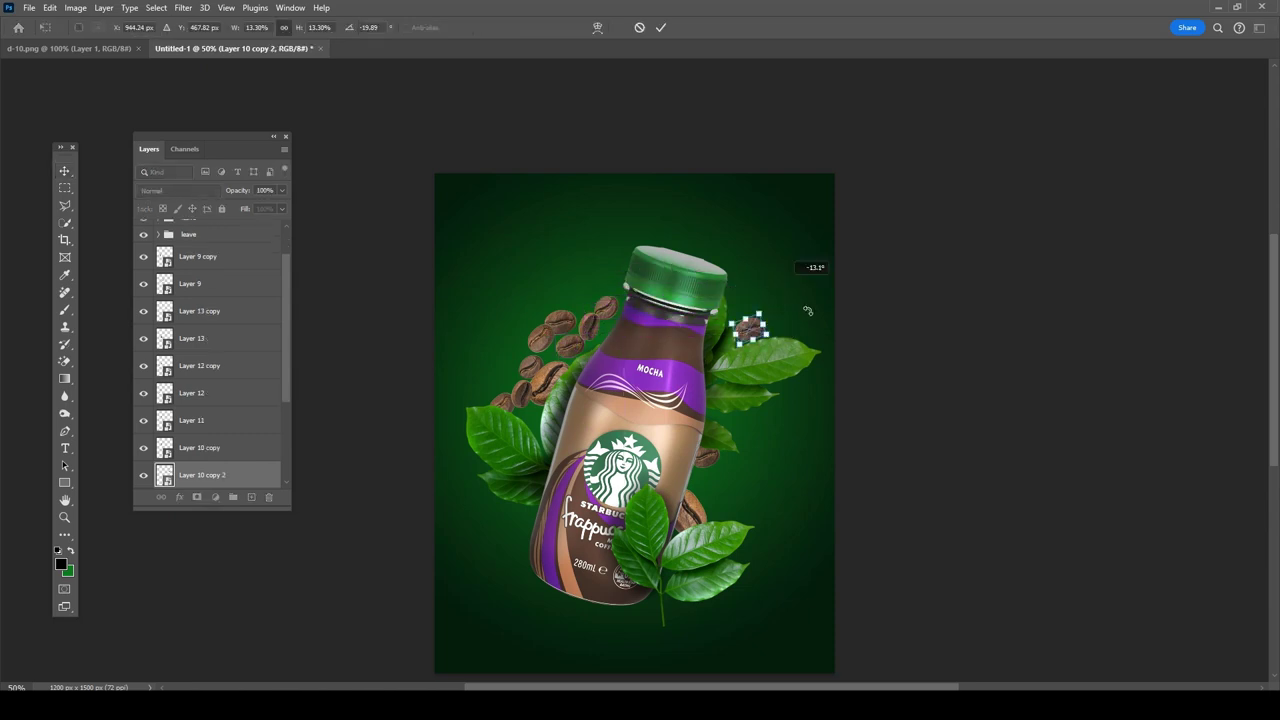
{"action": "double_click", "coordinate": [755, 328]}
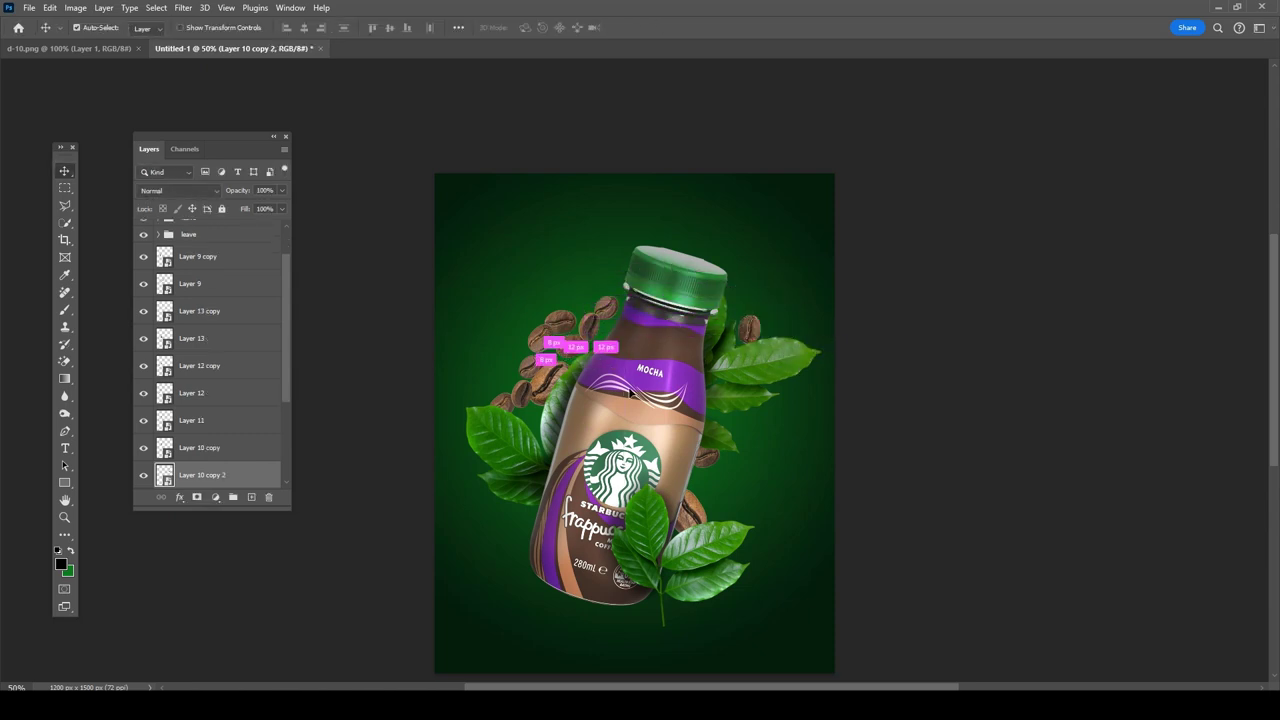
{"action": "left_click_drag", "start_coordinate": [560, 356], "coordinate": [752, 427]}
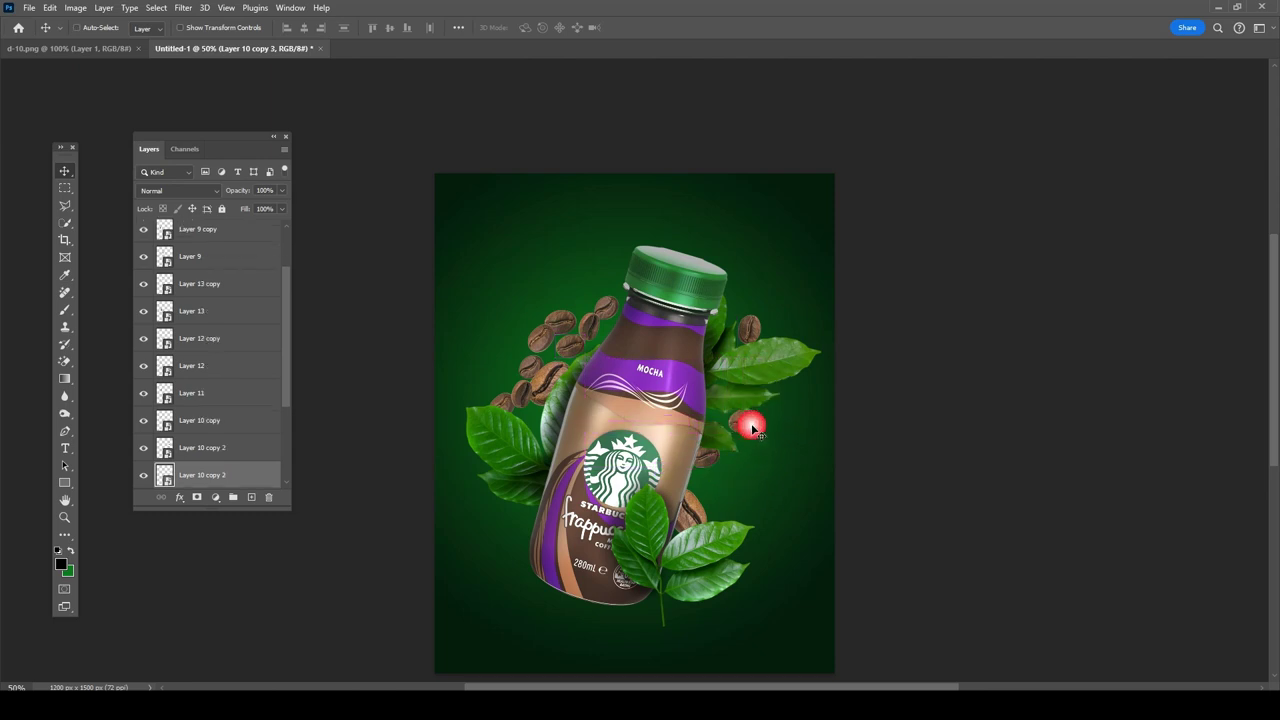
{"action": "key", "text": "ctrl+t"}
{"action": "mouse_move", "coordinate": [757, 380]}
{"action": "left_mouse_down"}
{"action": "mouse_move", "coordinate": [777, 463]}
{"action": "mouse_move", "coordinate": [755, 420]}
{"action": "mouse_move", "coordinate": [737, 427]}
{"action": "left_mouse_up"}
{"action": "key", "text": "Return"}
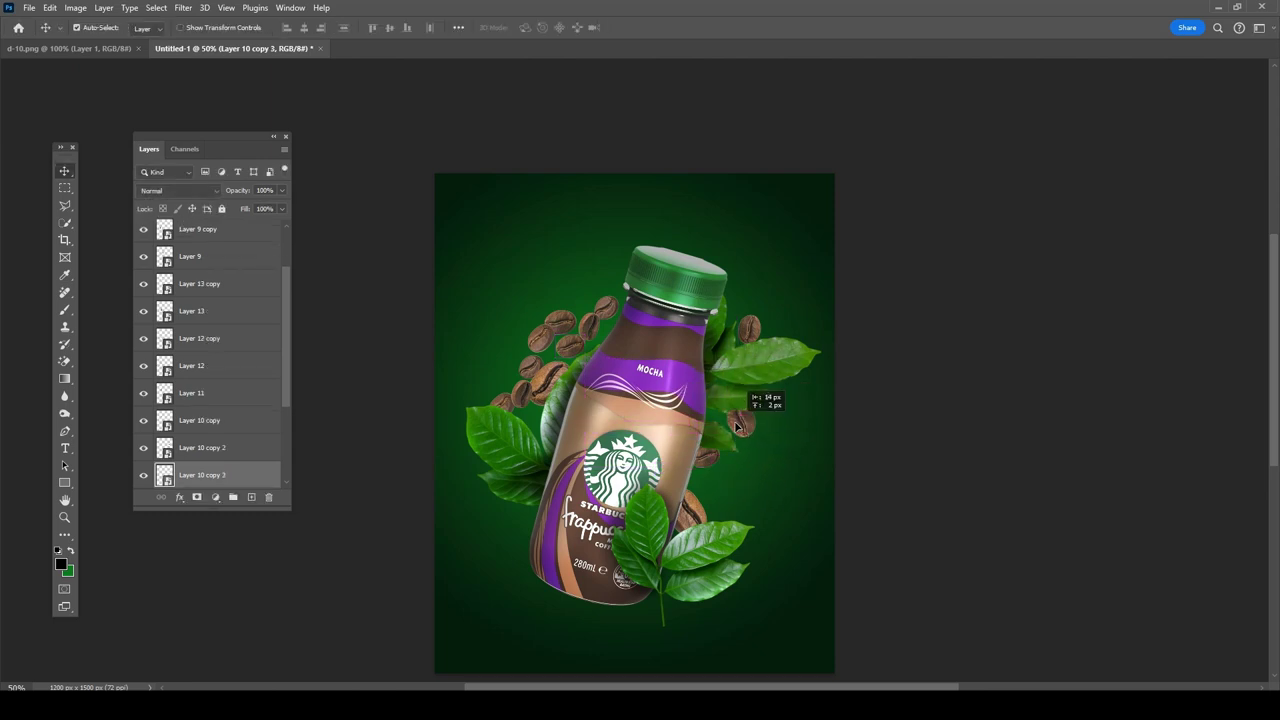
Step: Copy a bean to the lower left and add a vertically flipped, rotated Layer 9 bean copy at right
{"action": "left_click_drag", "start_coordinate": [570, 349], "coordinate": [532, 522]}
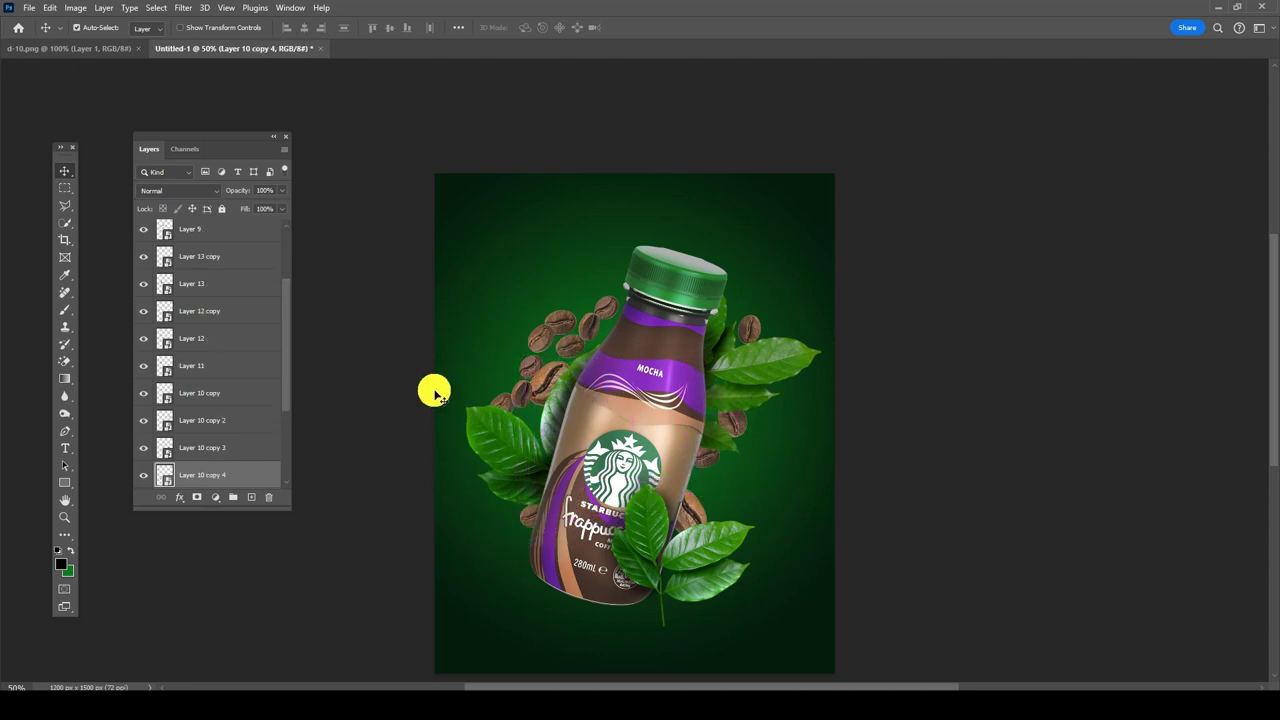
{"action": "mouse_move", "coordinate": [522, 390]}
{"action": "left_mouse_down"}
{"action": "mouse_move", "coordinate": [757, 428]}
{"action": "mouse_move", "coordinate": [515, 408]}
{"action": "mouse_move", "coordinate": [740, 295]}
{"action": "left_mouse_up"}
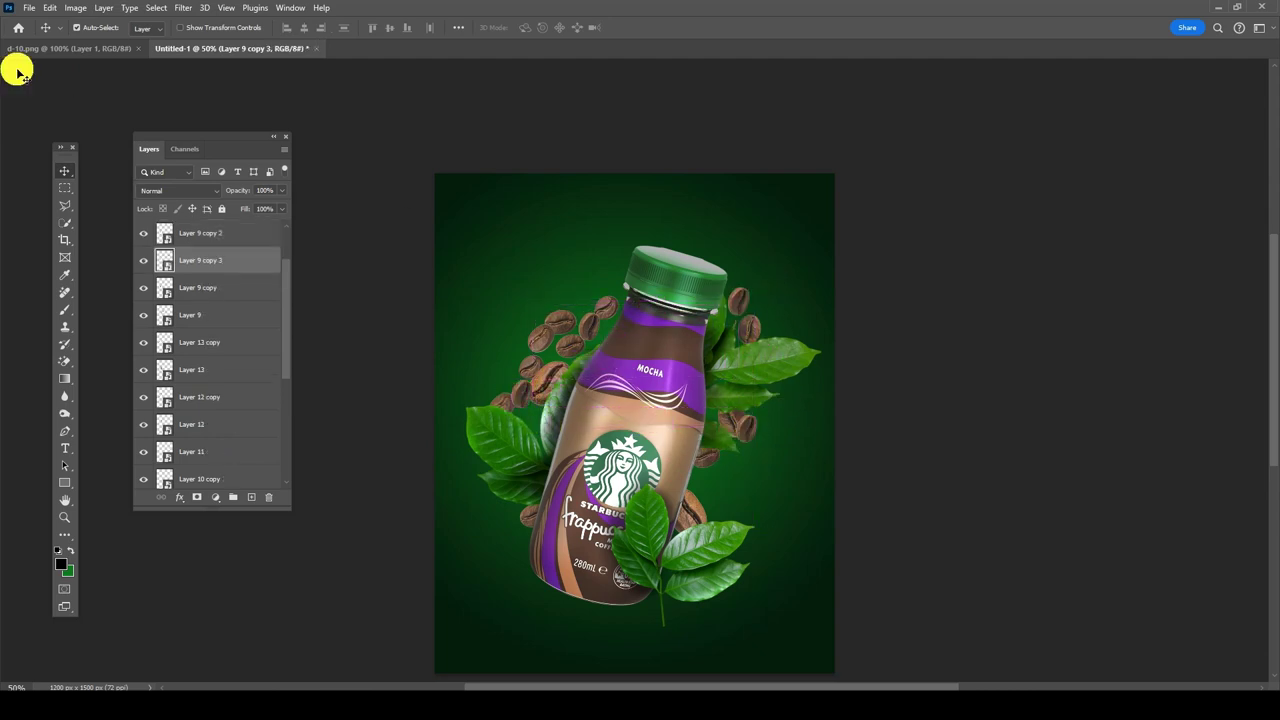
{"action": "key", "text": "ctrl+t"}
{"action": "right_click", "coordinate": [734, 300]}
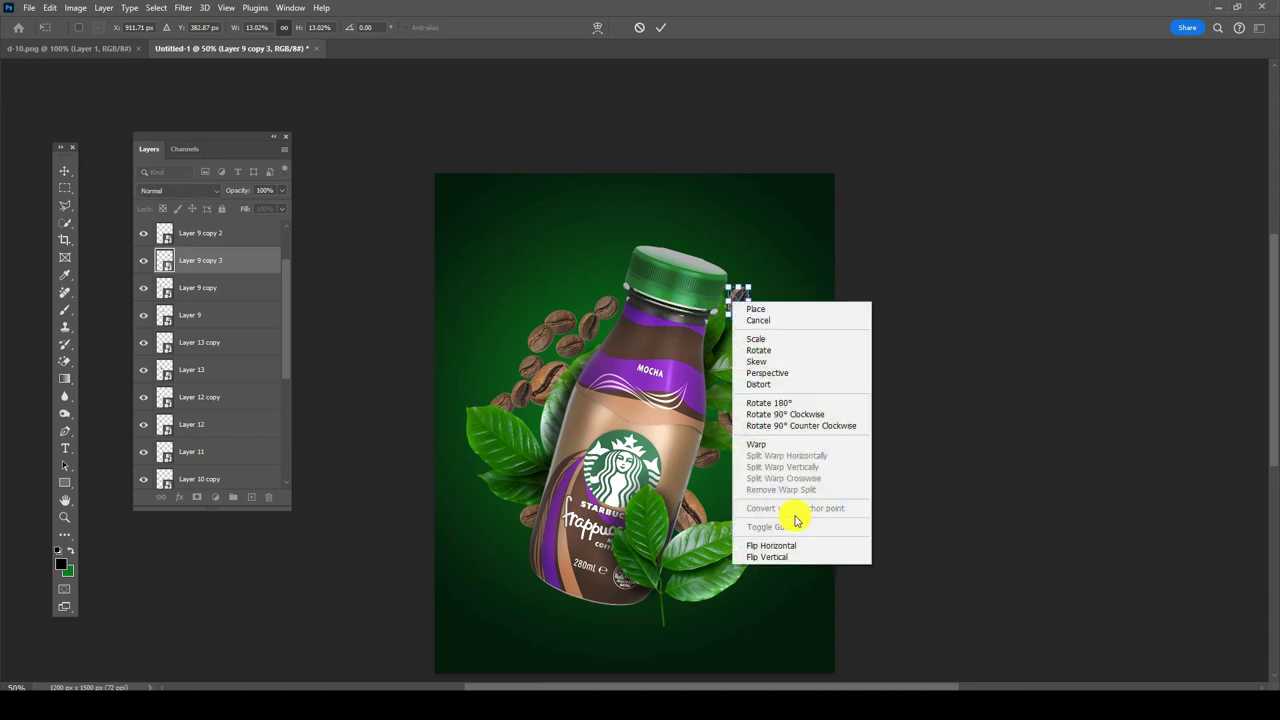
{"action": "left_click", "coordinate": [790, 545]}
{"action": "left_click_drag", "start_coordinate": [766, 286], "coordinate": [760, 274]}
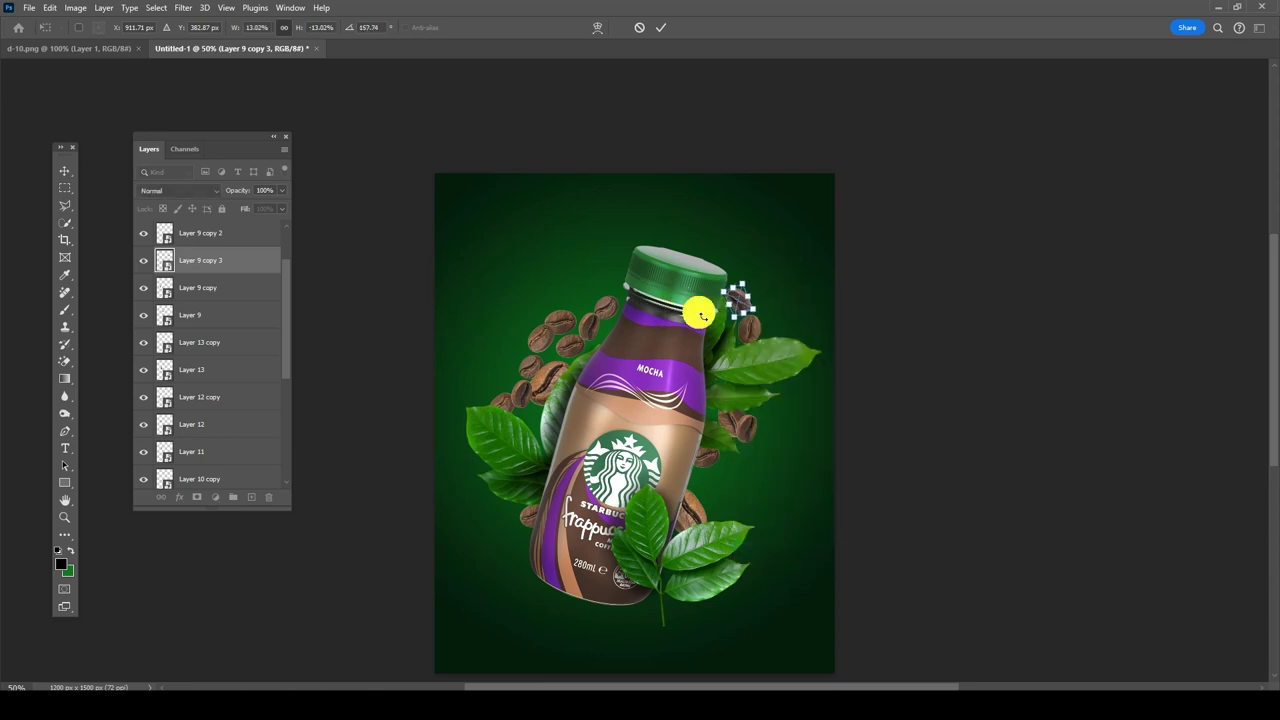
{"action": "key", "text": "Return"}
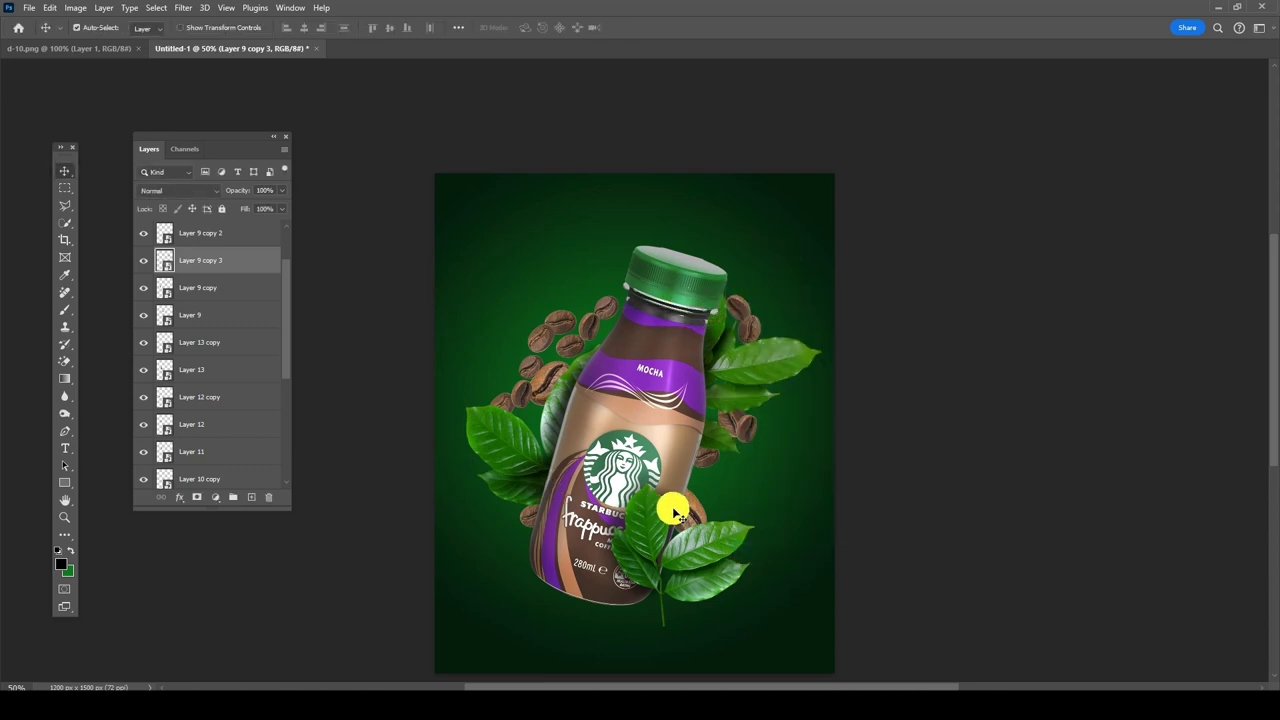
Step: Move a bean to the lower left, enlarge it to about 28%, and adjust the Layer 10 copy 4 bean
{"action": "left_click", "coordinate": [680, 518]}
{"action": "left_click_drag", "start_coordinate": [575, 360], "coordinate": [518, 546]}
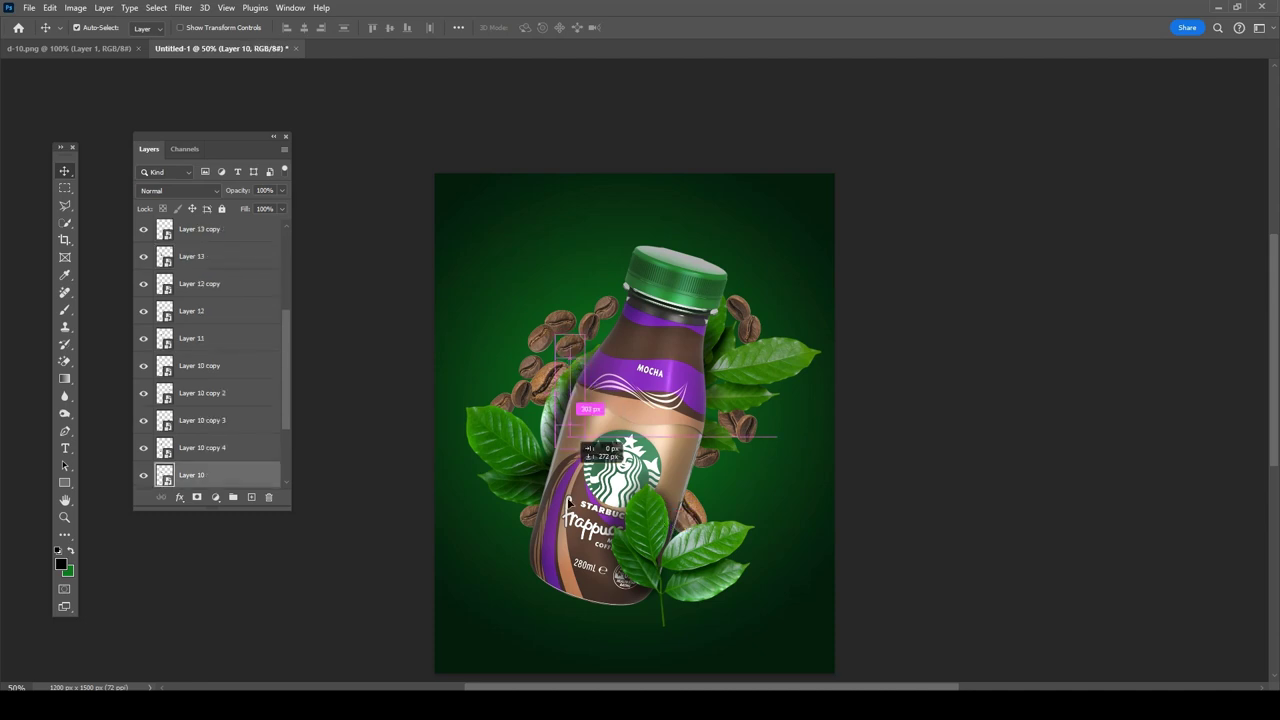
{"action": "left_click", "coordinate": [47, 8]}
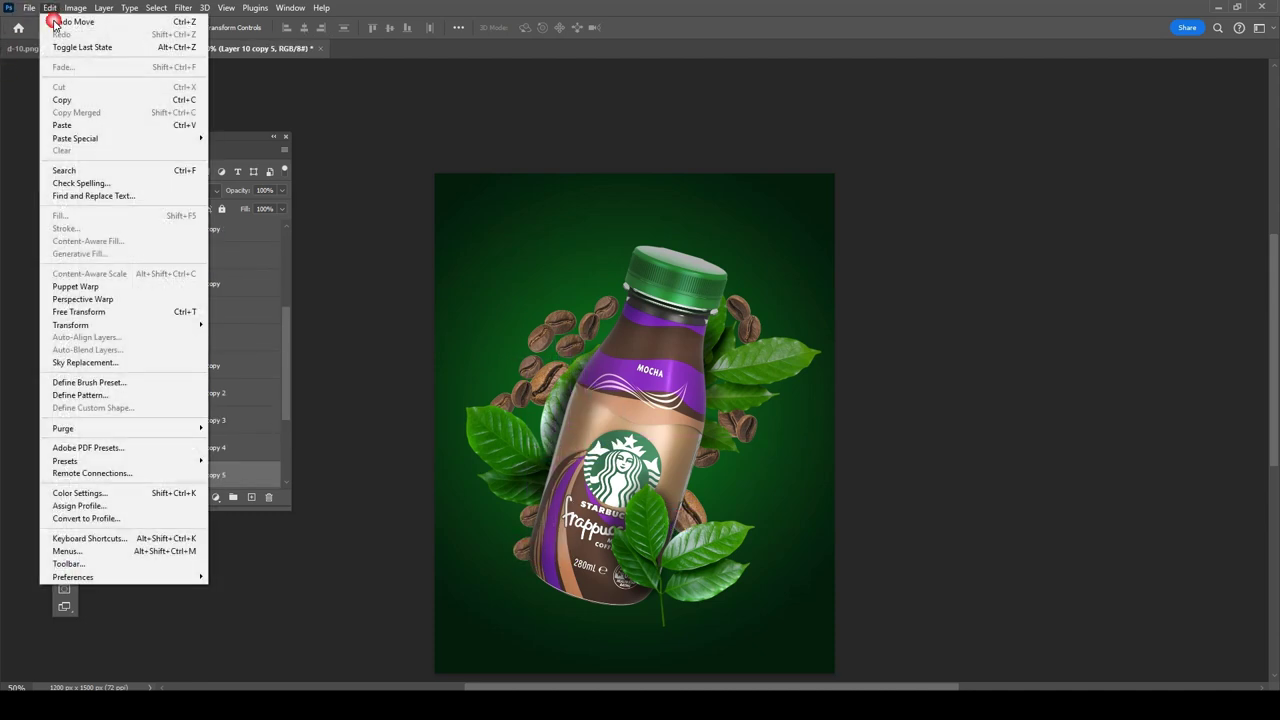
{"action": "left_click", "coordinate": [94, 323]}
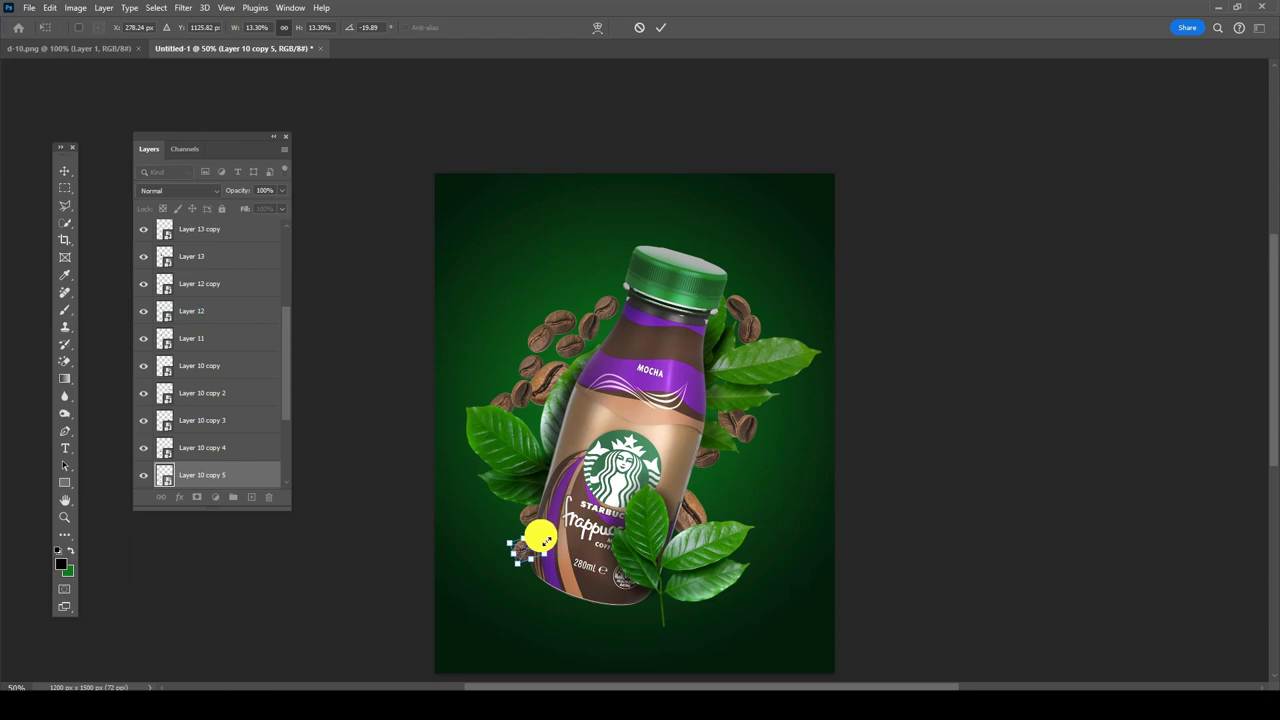
{"action": "left_click_drag", "start_coordinate": [546, 540], "coordinate": [555, 524]}
{"action": "double_click", "coordinate": [530, 543]}
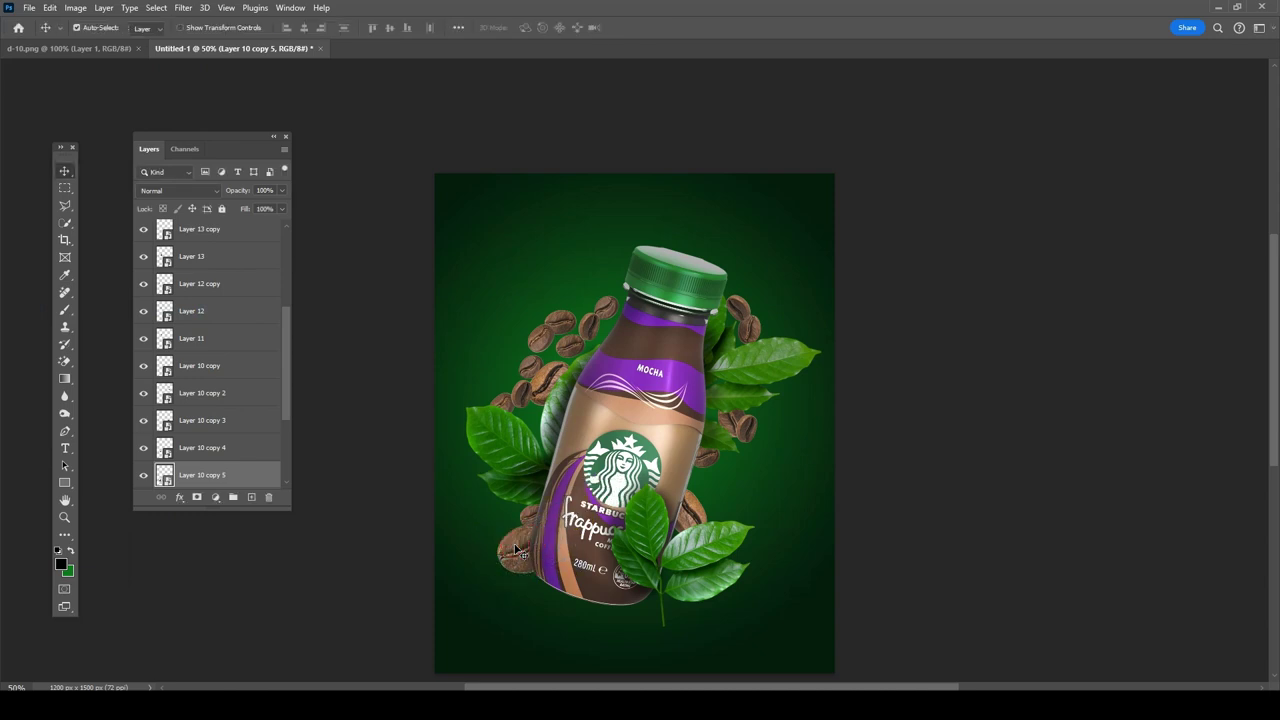
{"action": "left_click_drag", "start_coordinate": [530, 522], "coordinate": [526, 516]}
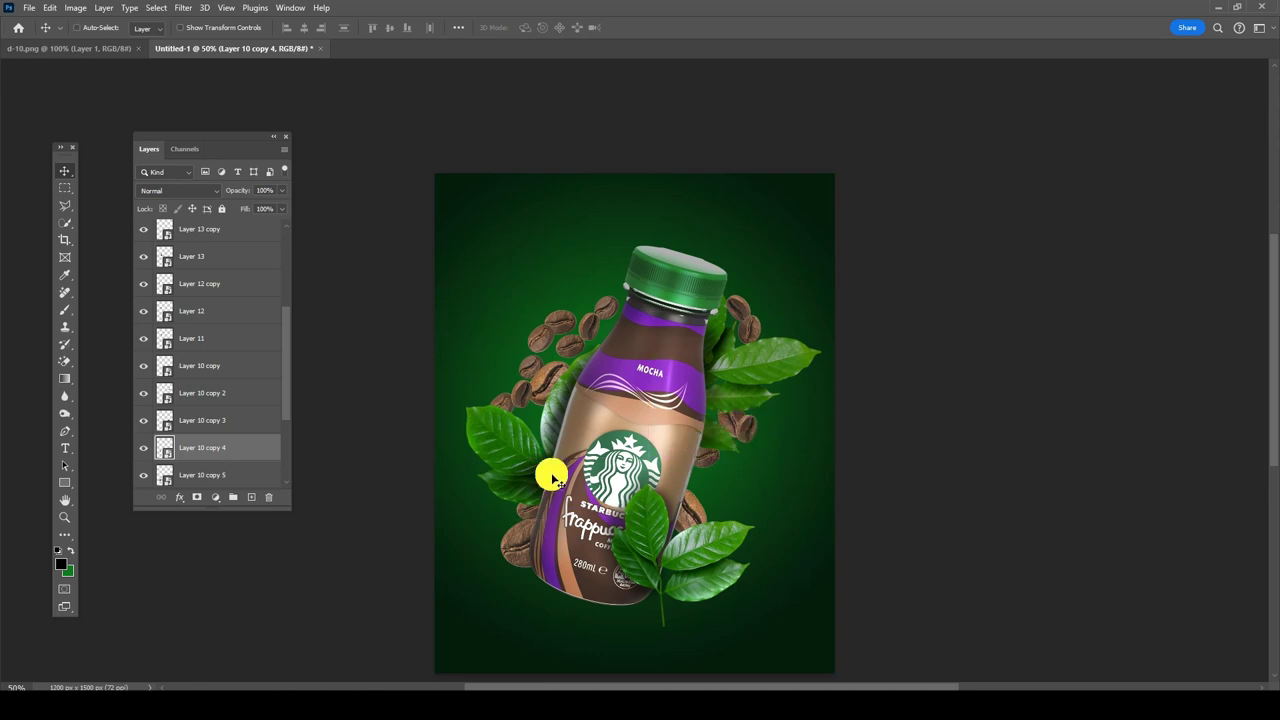
Step: Duplicate two beans to the bottle's lower left, rotating one about -41° and shifting it 34 px left
{"action": "mouse_move", "coordinate": [525, 375]}
{"action": "left_mouse_down"}
{"action": "mouse_move", "coordinate": [593, 590]}
{"action": "mouse_move", "coordinate": [540, 590]}
{"action": "left_mouse_up"}
{"action": "key", "text": "ctrl+t"}
{"action": "key", "text": "Return"}
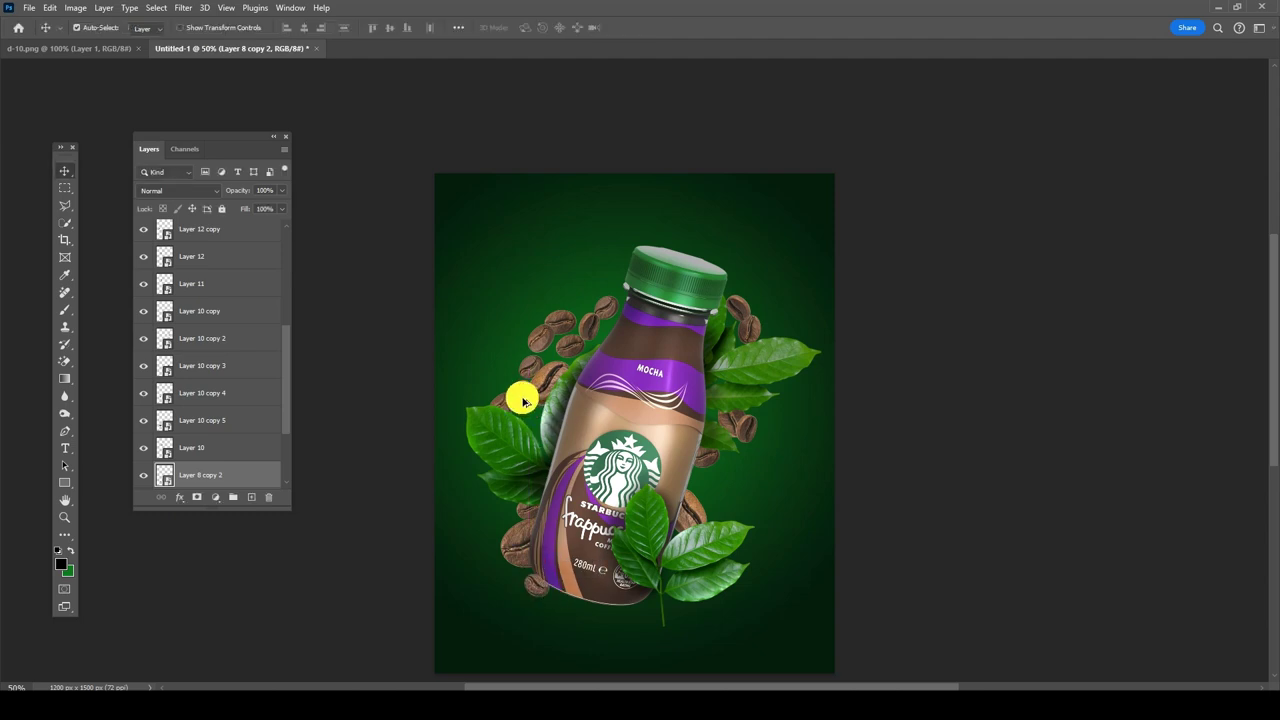
{"action": "left_click_drag", "start_coordinate": [522, 400], "coordinate": [568, 597]}
{"action": "key", "text": "ctrl+t"}
{"action": "left_click_drag", "start_coordinate": [606, 551], "coordinate": [565, 520]}
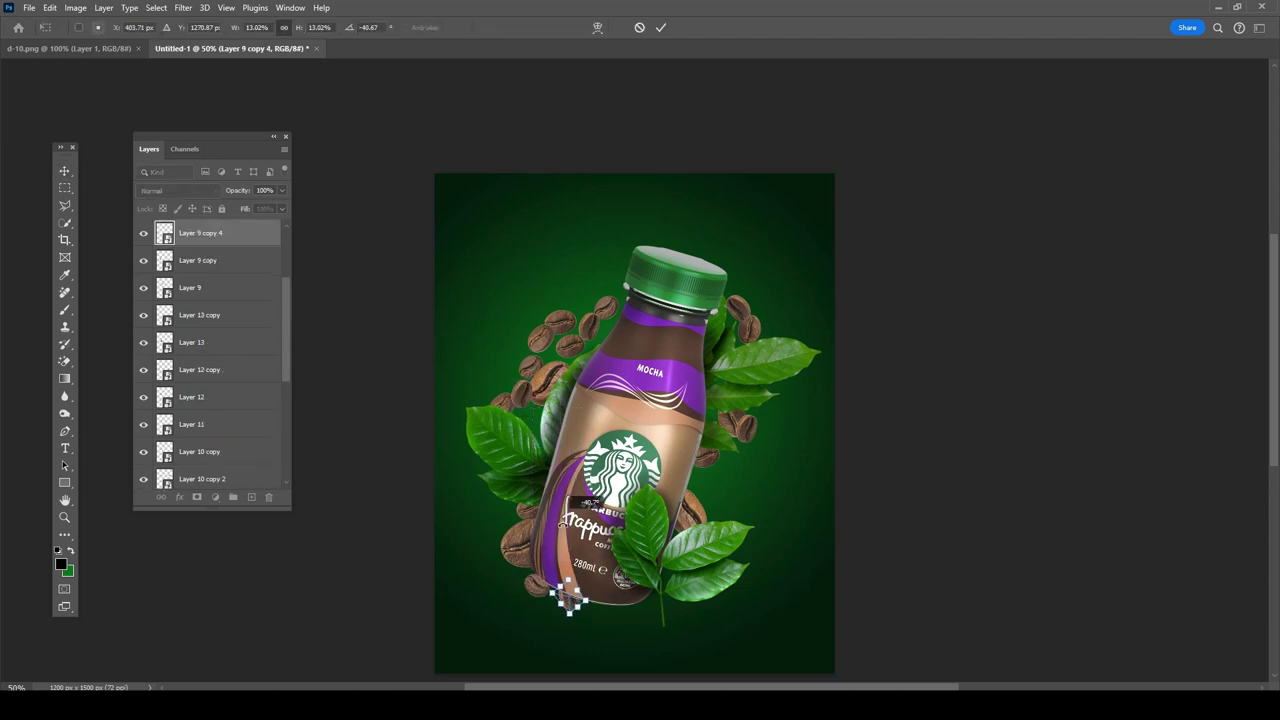
{"action": "key", "text": "Return"}
{"action": "mouse_move", "coordinate": [574, 605]}
{"action": "left_mouse_down"}
{"action": "mouse_move", "coordinate": [557, 605]}
{"action": "mouse_move", "coordinate": [578, 617]}
{"action": "left_mouse_up"}
{"action": "key", "text": "ctrl+t"}
{"action": "key", "text": "Return"}
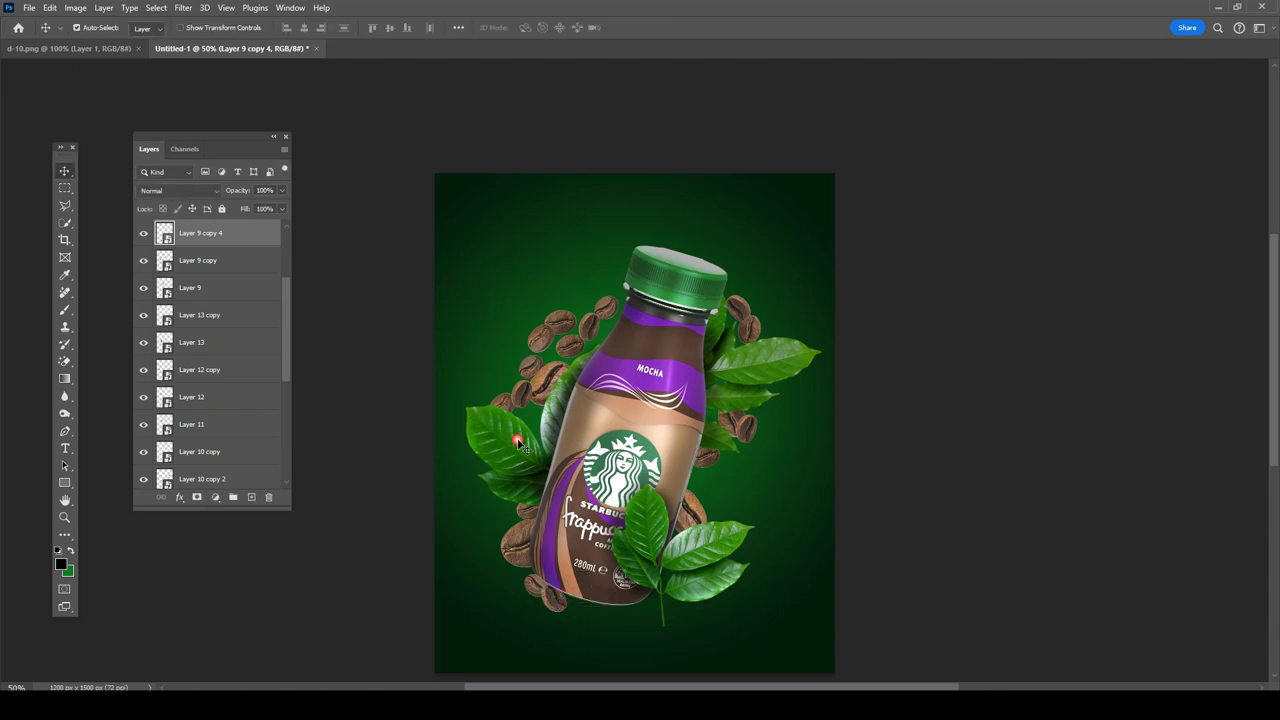
Step: Duplicate a bean beneath the bottle's base, resizing and angling it to fit
{"action": "left_click_drag", "start_coordinate": [620, 560], "coordinate": [646, 601]}
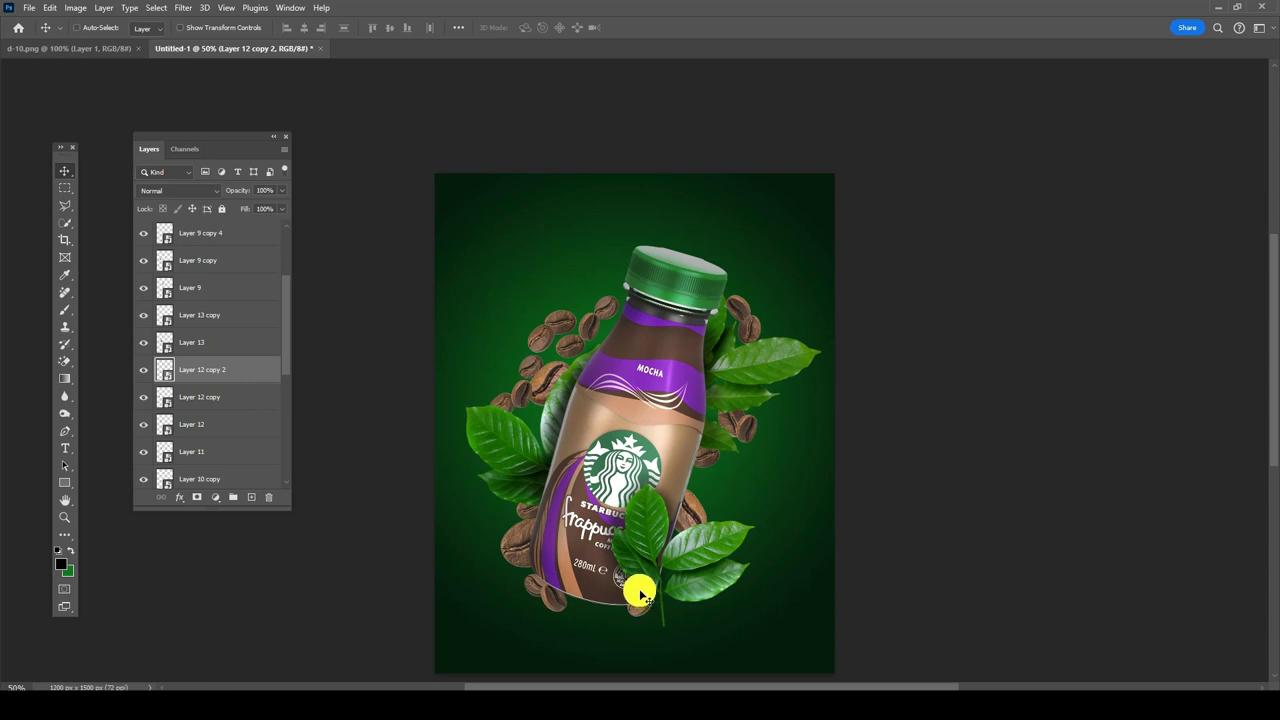
{"action": "left_click_drag", "start_coordinate": [640, 596], "coordinate": [630, 607]}
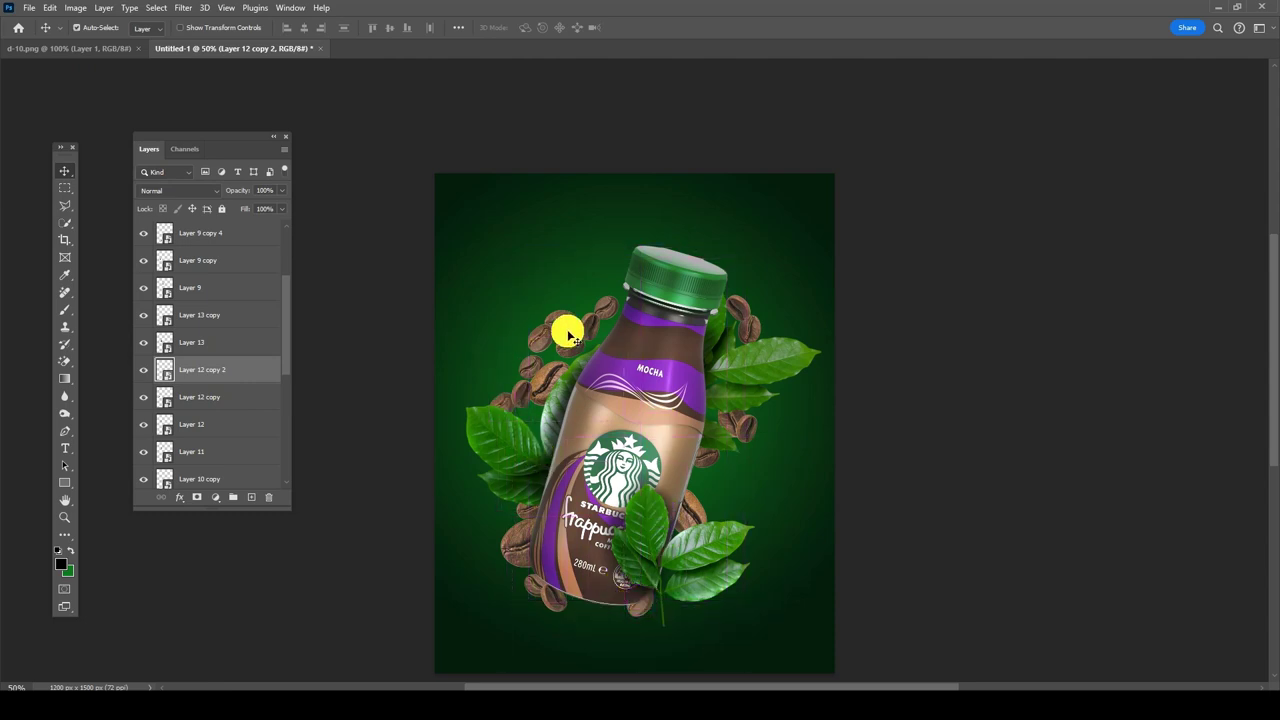
{"action": "mouse_move", "coordinate": [570, 347]}
{"action": "left_mouse_down"}
{"action": "mouse_move", "coordinate": [620, 630]}
{"action": "mouse_move", "coordinate": [594, 612]}
{"action": "left_mouse_up"}
{"action": "key", "text": "ctrl+t"}
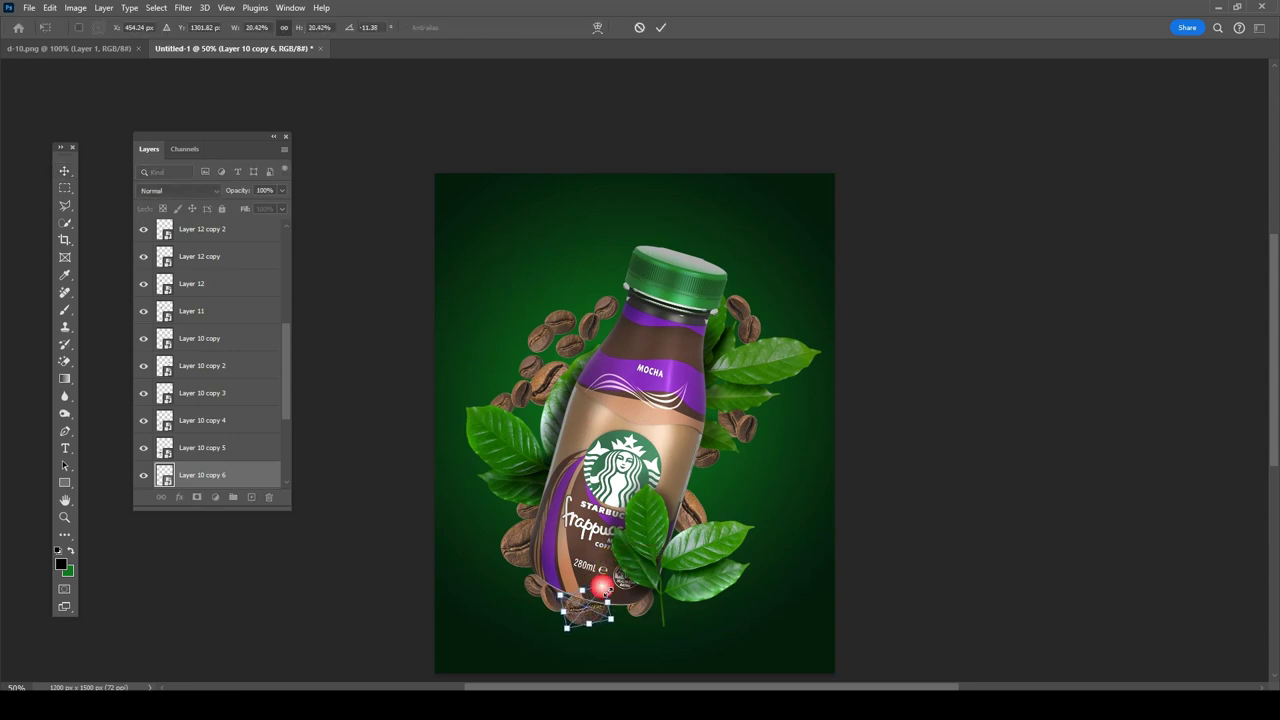
{"action": "key", "text": "Return"}
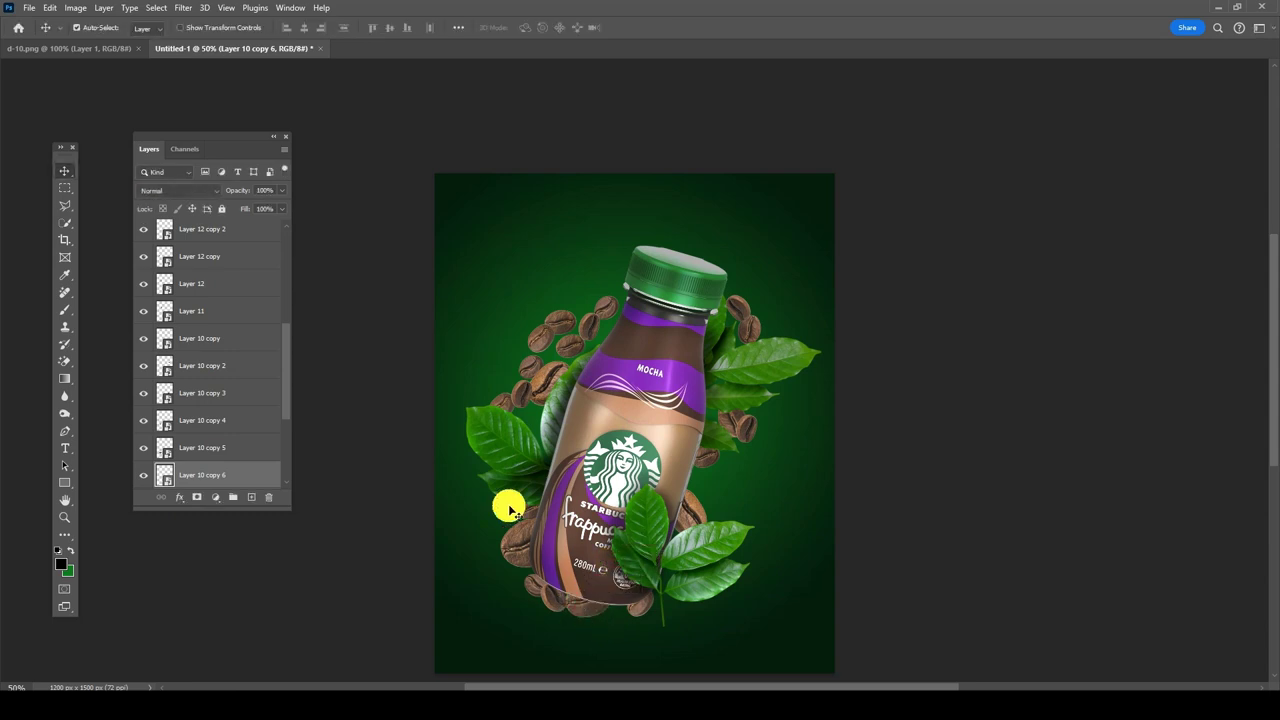
Step: Copy another bean from the upper cluster to just below the bottle
{"action": "mouse_move", "coordinate": [606, 304]}
{"action": "left_mouse_down"}
{"action": "mouse_move", "coordinate": [619, 630]}
{"action": "mouse_move", "coordinate": [645, 612]}
{"action": "left_mouse_up"}
{"action": "key", "text": "ctrl+t"}
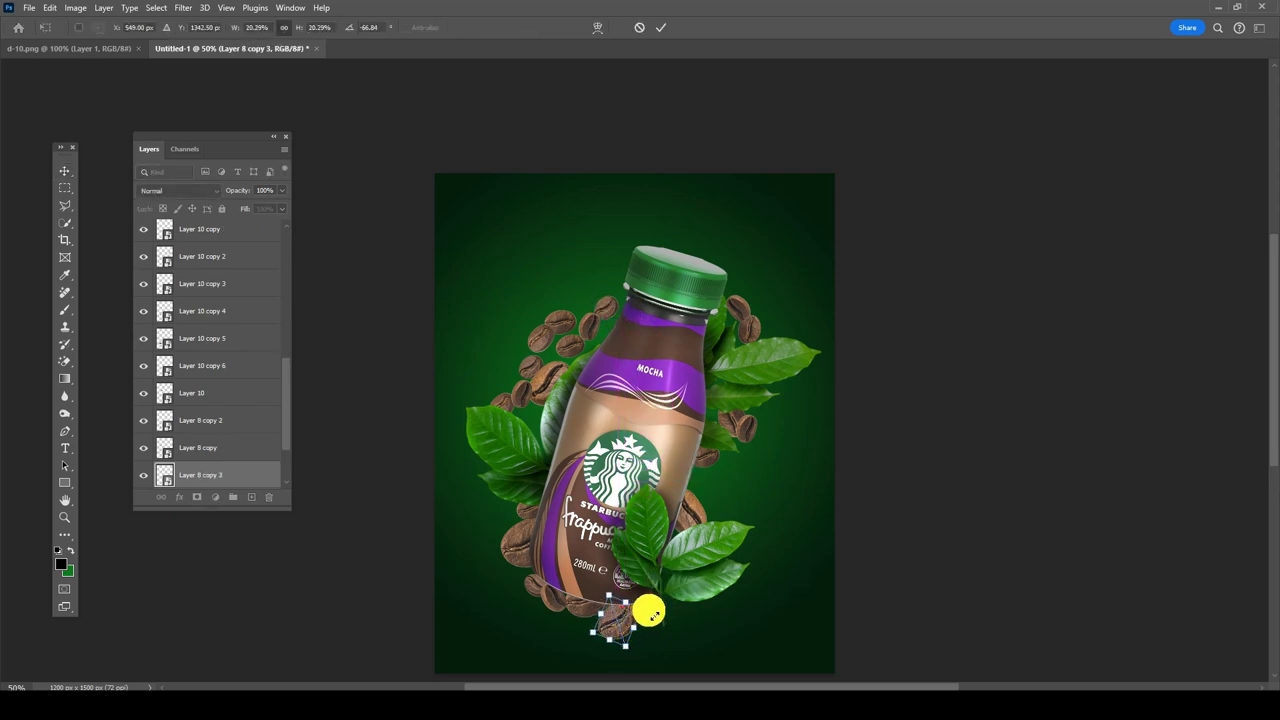
{"action": "double_click", "coordinate": [614, 616]}
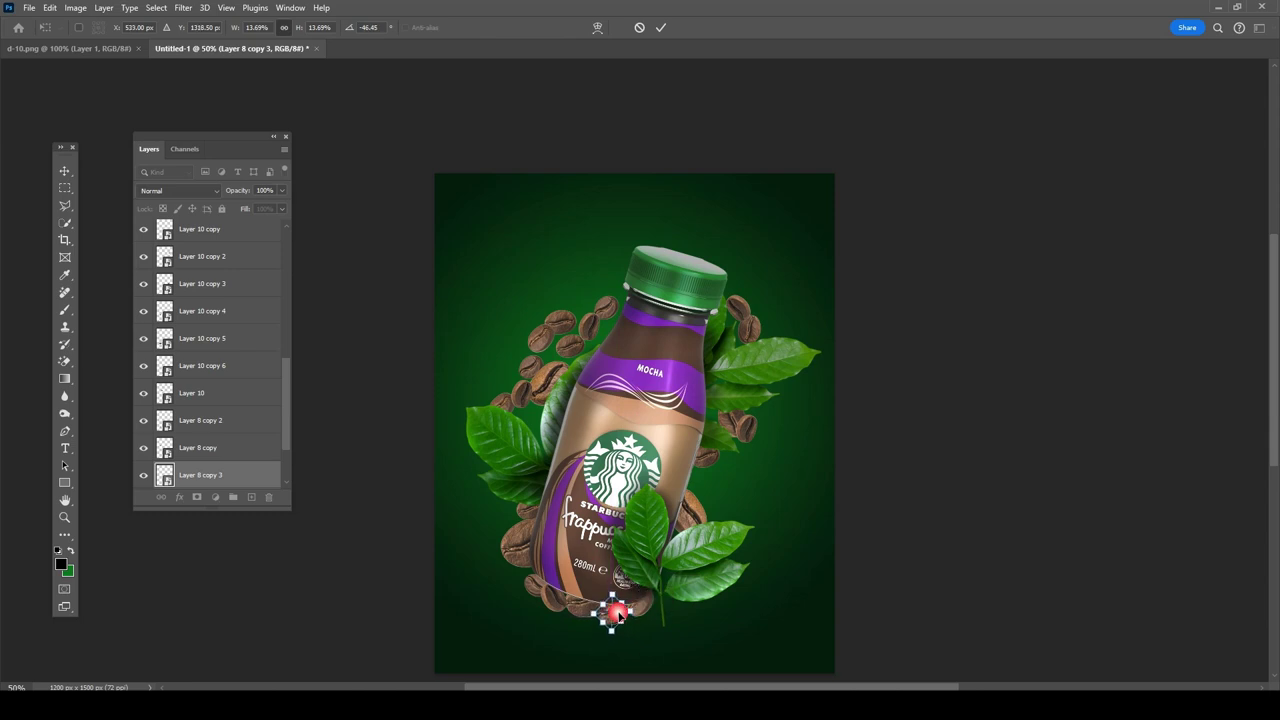
{"action": "left_click", "coordinate": [509, 443]}
Step: Duplicate the 'leave' group and shrink, rotate and move the copy to the bottle's lower left
{"action": "scroll", "coordinate": [247, 320], "scroll_direction": "up", "scroll_amount": 2}
{"action": "scroll", "coordinate": [247, 320], "scroll_direction": "up", "scroll_amount": 1}
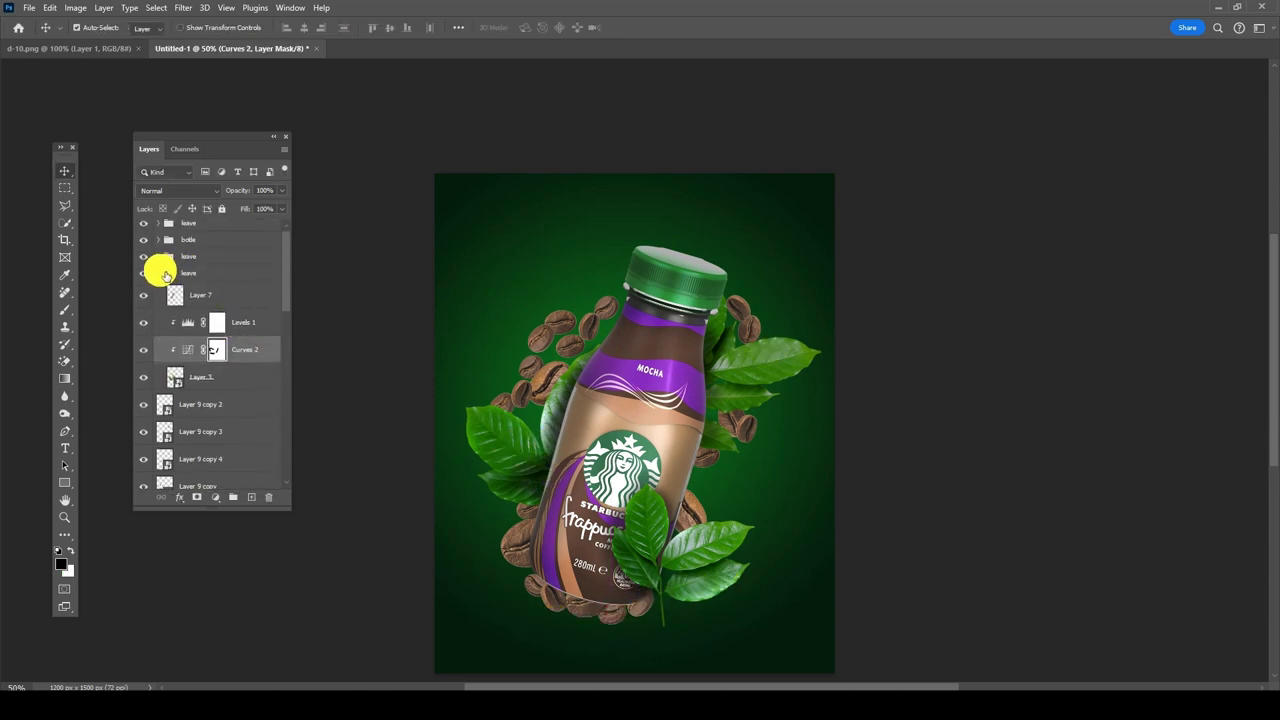
{"action": "left_click", "coordinate": [160, 274]}
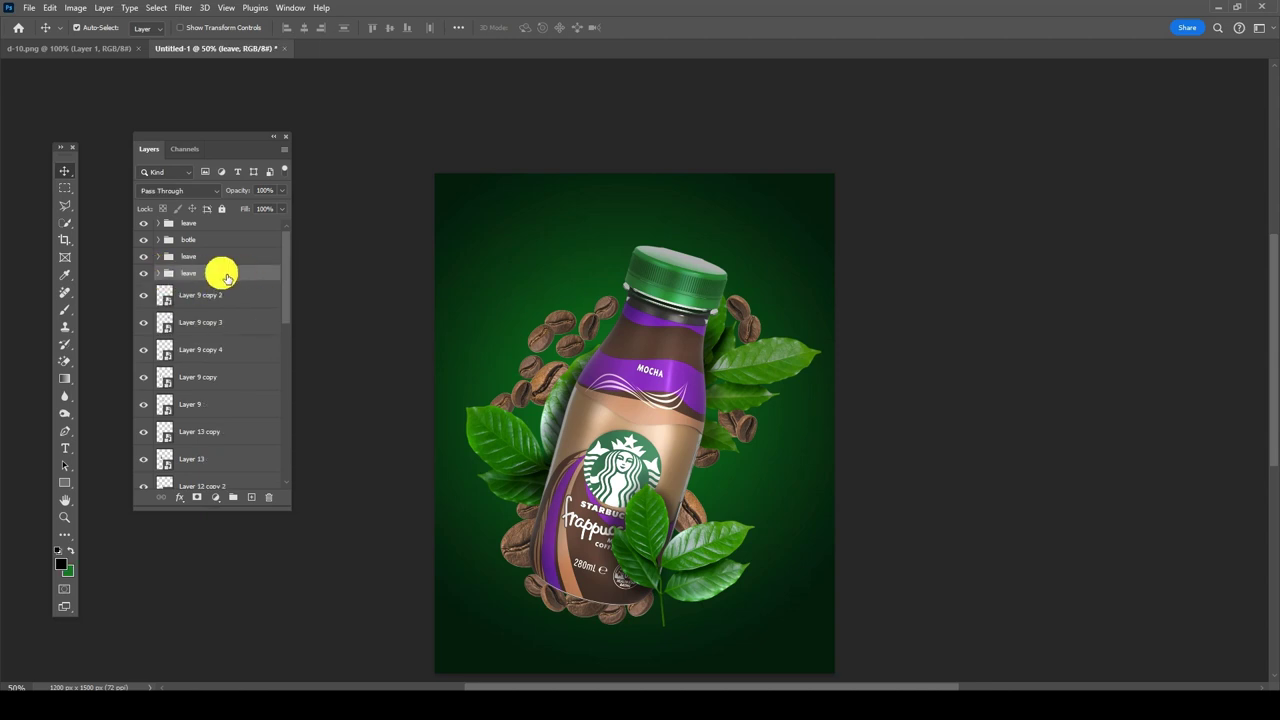
{"action": "left_click_drag", "start_coordinate": [225, 278], "coordinate": [251, 497]}
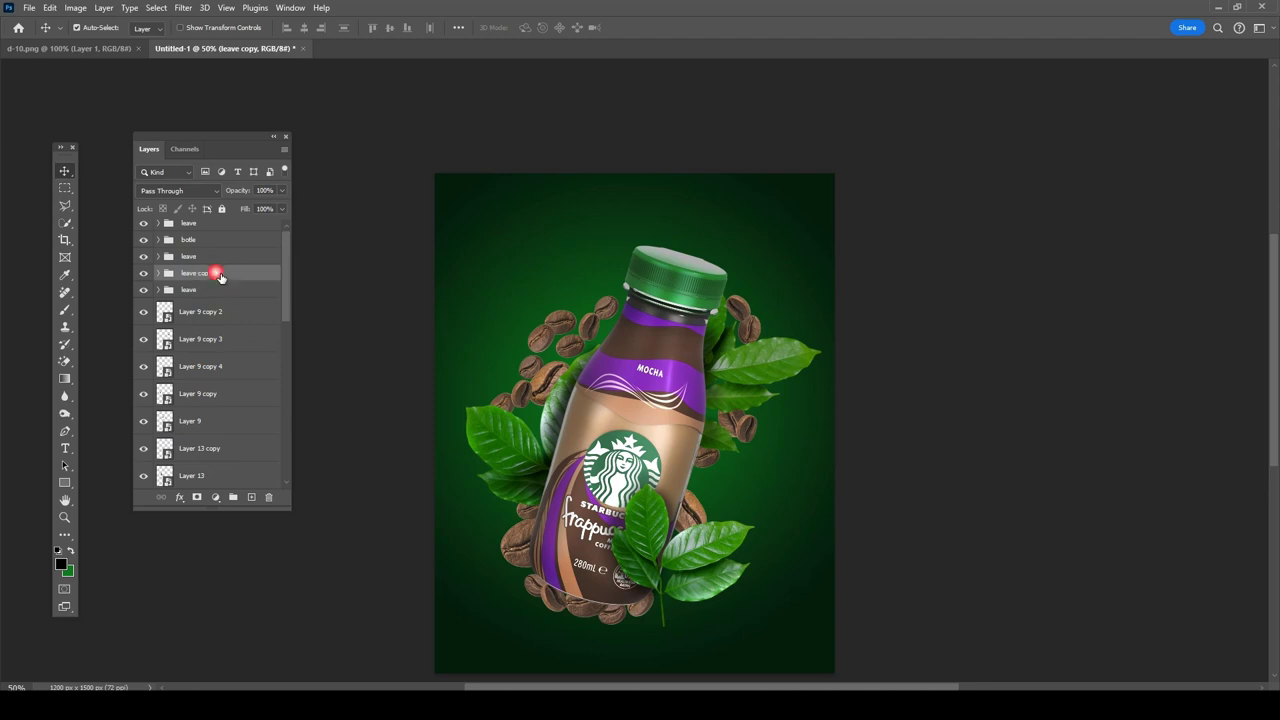
{"action": "key", "text": "ctrl+t"}
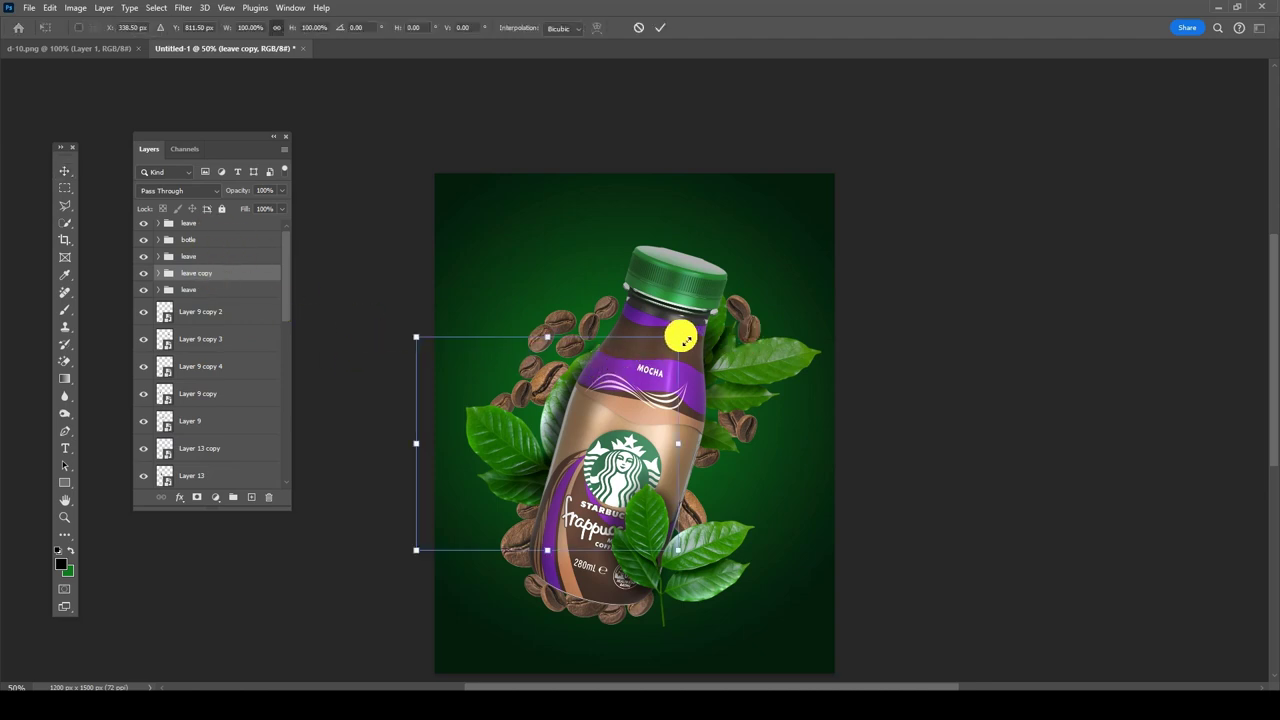
{"action": "left_click_drag", "start_coordinate": [681, 340], "coordinate": [540, 450]}
{"action": "mouse_move", "coordinate": [500, 289]}
{"action": "left_mouse_down"}
{"action": "mouse_move", "coordinate": [470, 420]}
{"action": "mouse_move", "coordinate": [548, 603]}
{"action": "mouse_move", "coordinate": [562, 572]}
{"action": "left_mouse_up"}
{"action": "key", "text": "Return"}
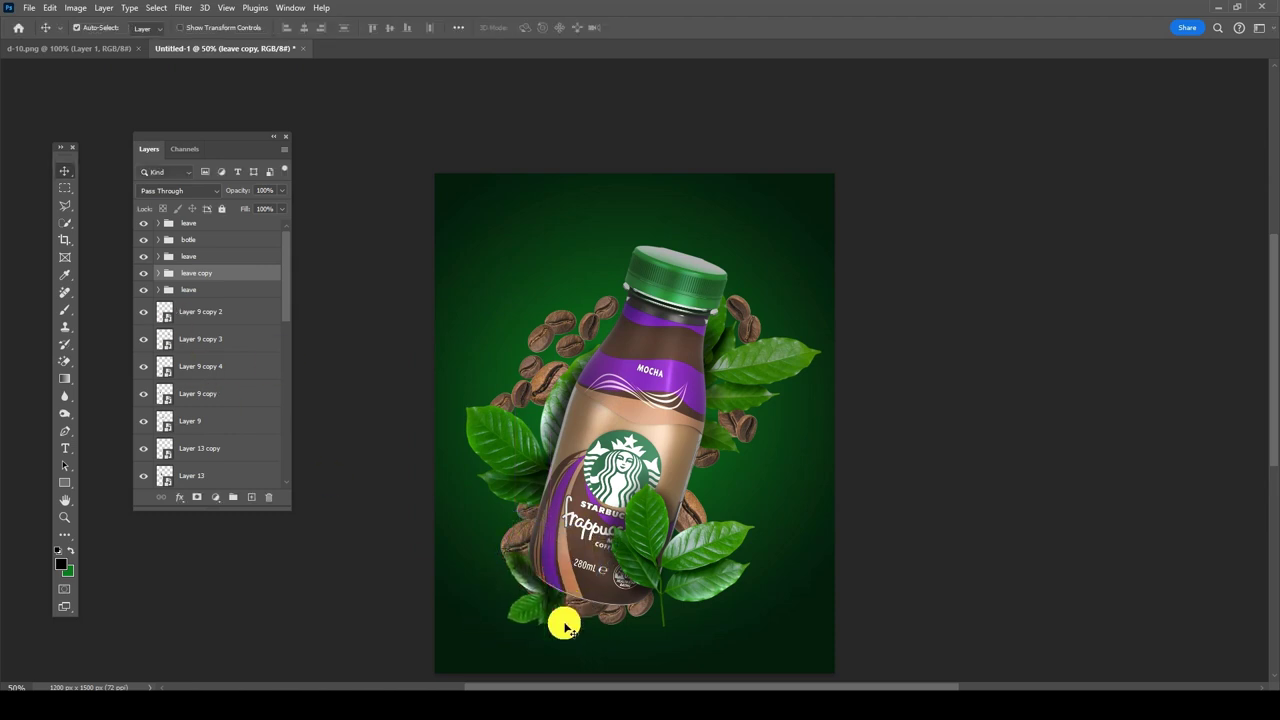
Step: Delete Layer 7 from the copied sprig and reposition and rotate the Layer 3 leaf toward the base
{"action": "left_click", "coordinate": [528, 577]}
{"action": "left_click_drag", "start_coordinate": [254, 297], "coordinate": [275, 502]}
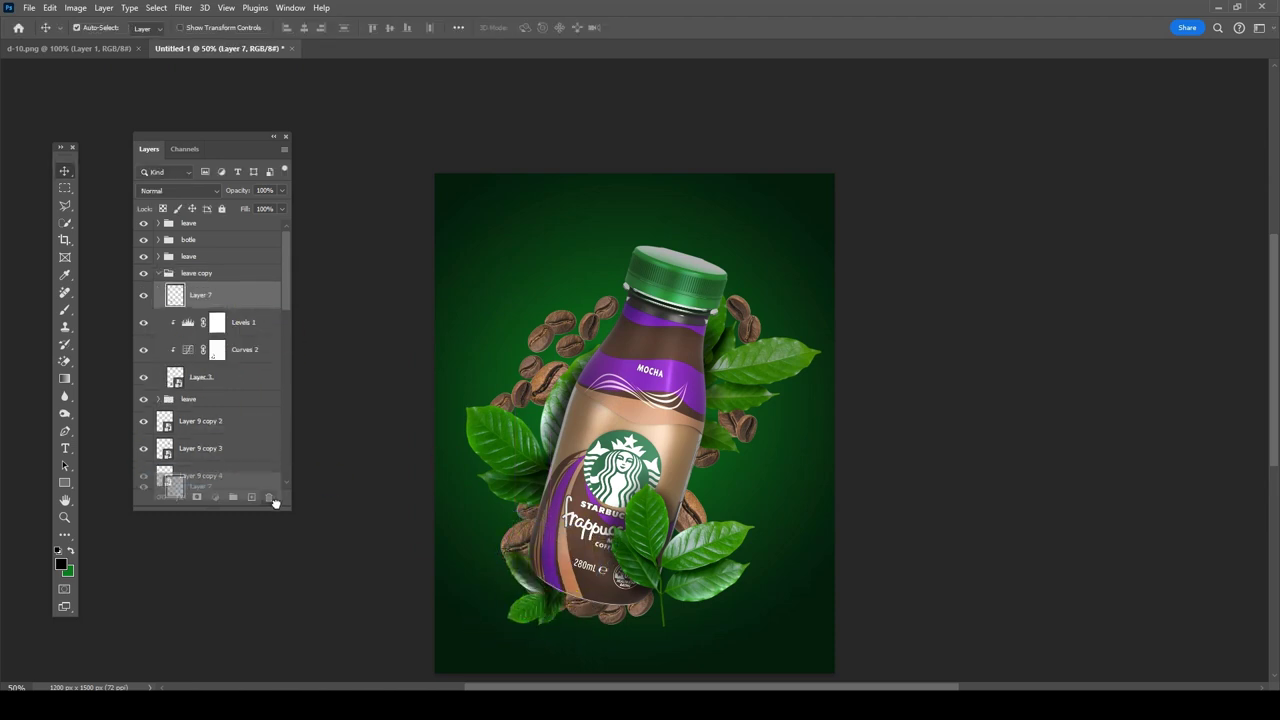
{"action": "left_click_drag", "start_coordinate": [523, 600], "coordinate": [530, 585]}
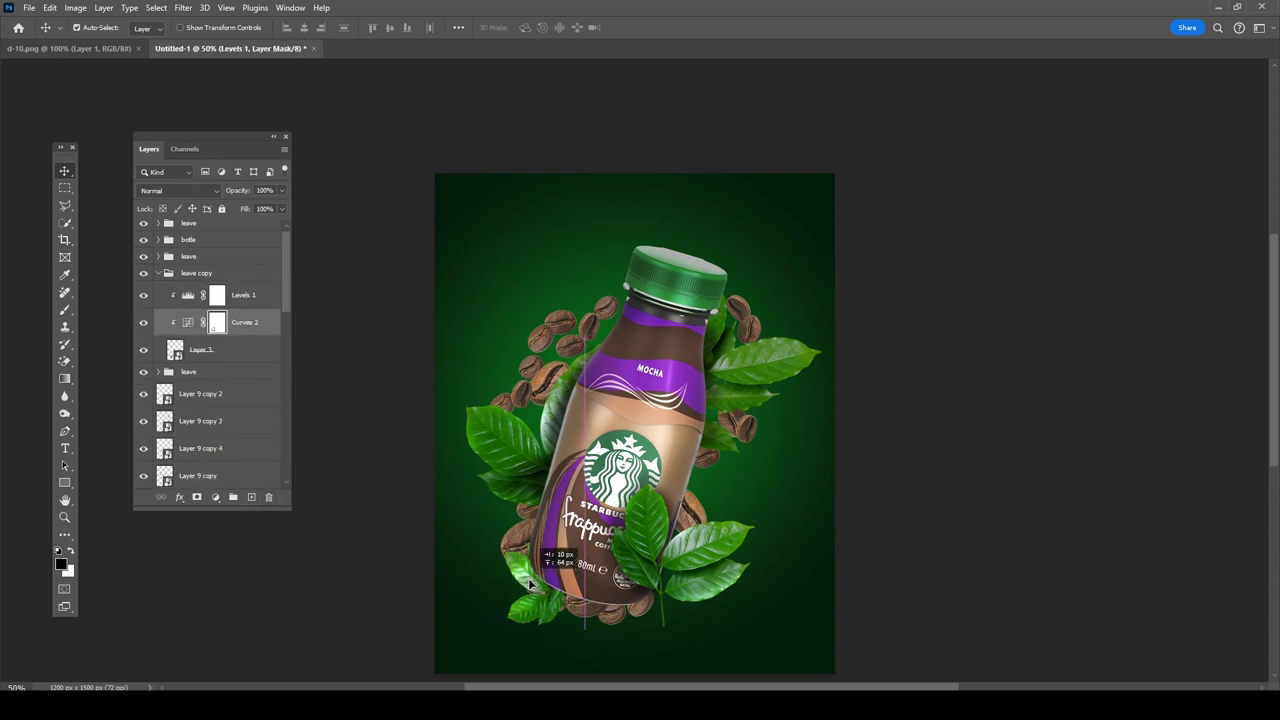
{"action": "left_click", "coordinate": [216, 357]}
{"action": "key", "text": "ctrl+t"}
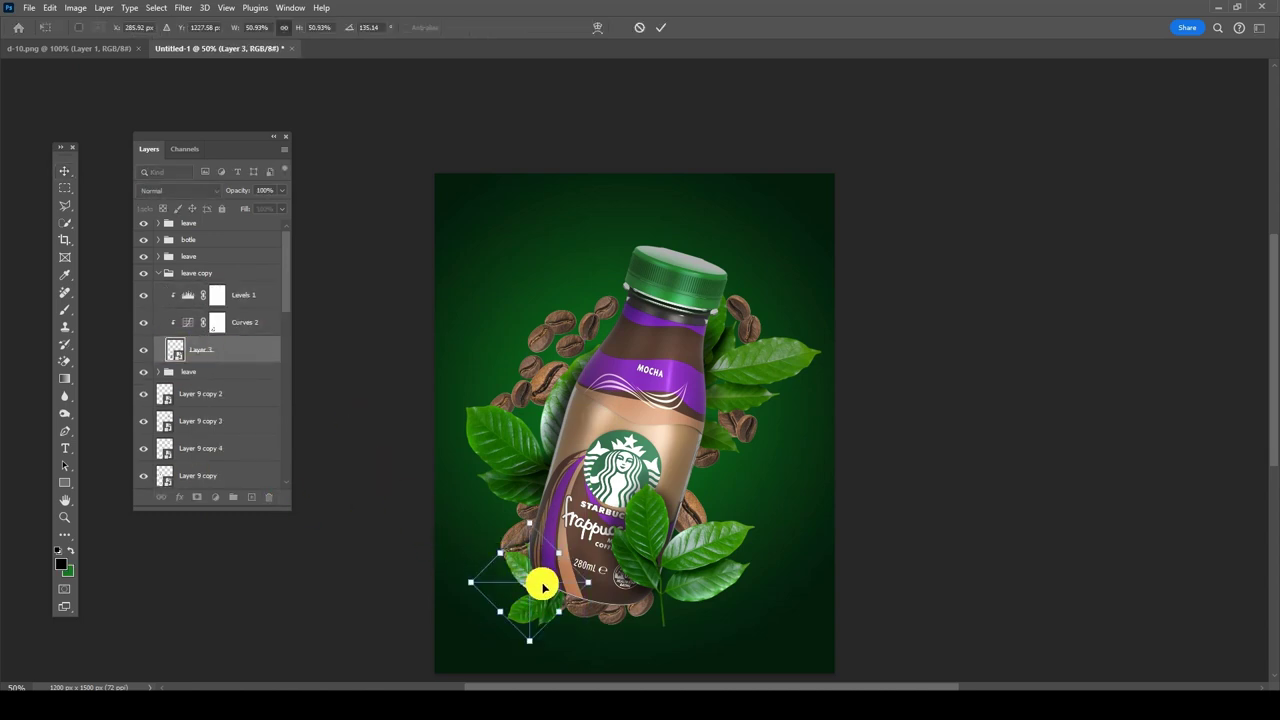
{"action": "left_click_drag", "start_coordinate": [543, 586], "coordinate": [612, 600]}
{"action": "key", "text": "Return"}
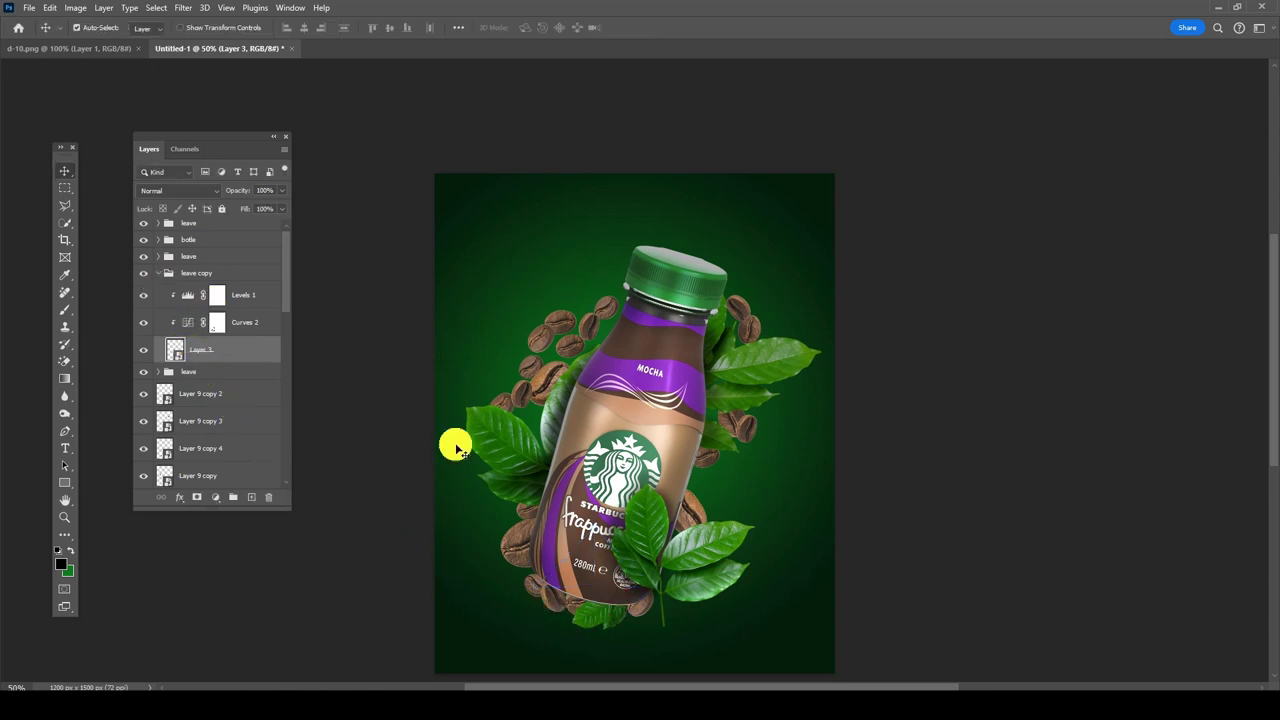
{"action": "left_click", "coordinate": [217, 297]}
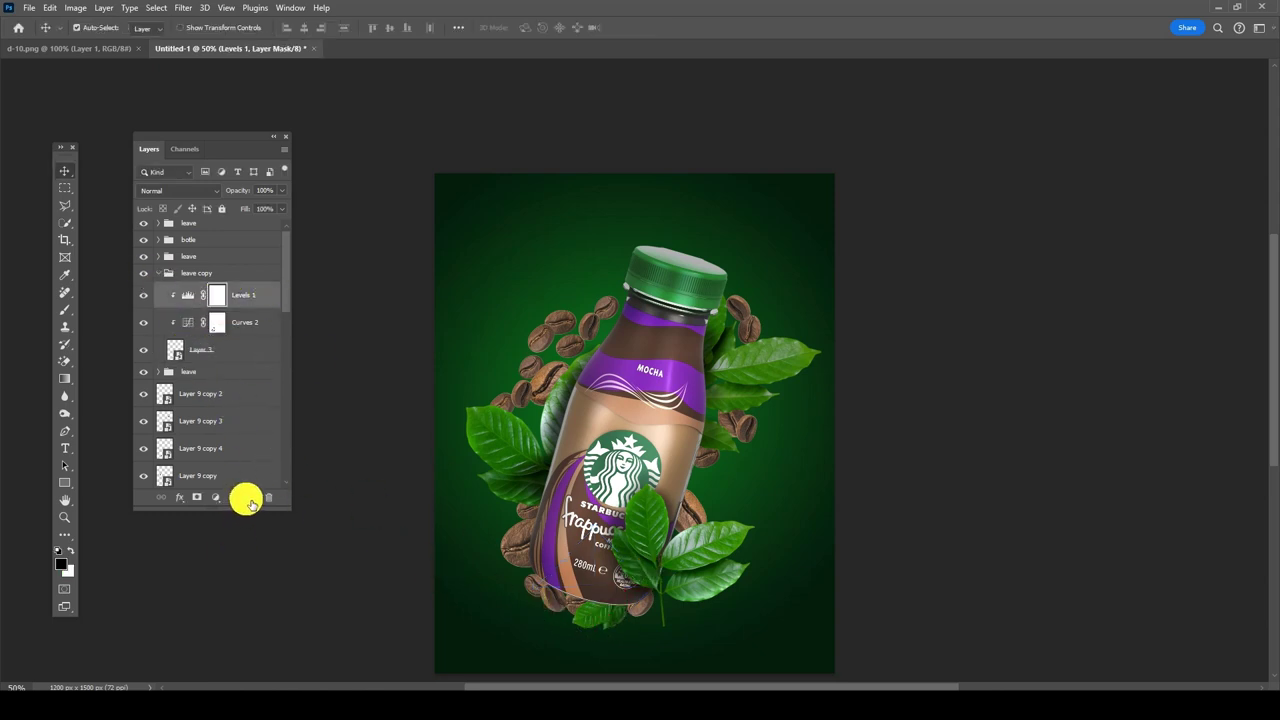
Step: Duplicate a coffee bean, rotate it slightly, and tuck it beneath the bottle's base
{"action": "left_click", "coordinate": [637, 603]}
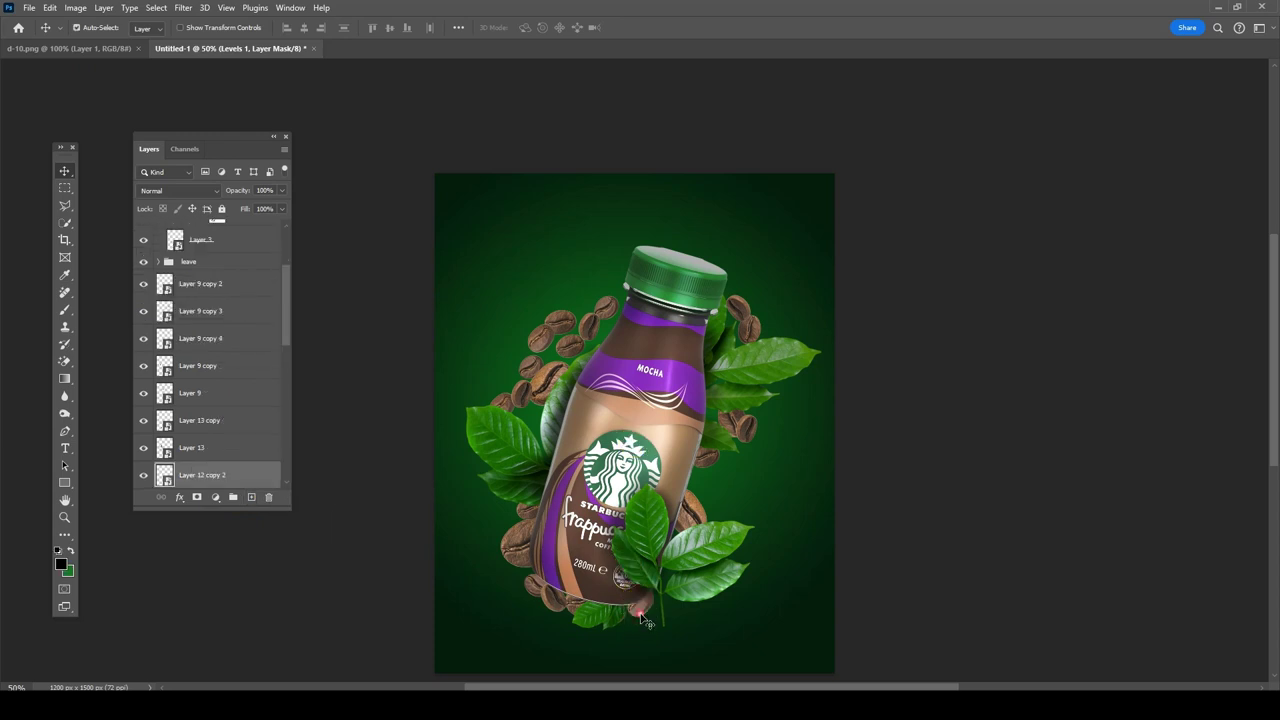
{"action": "left_click_drag", "start_coordinate": [742, 537], "coordinate": [726, 648]}
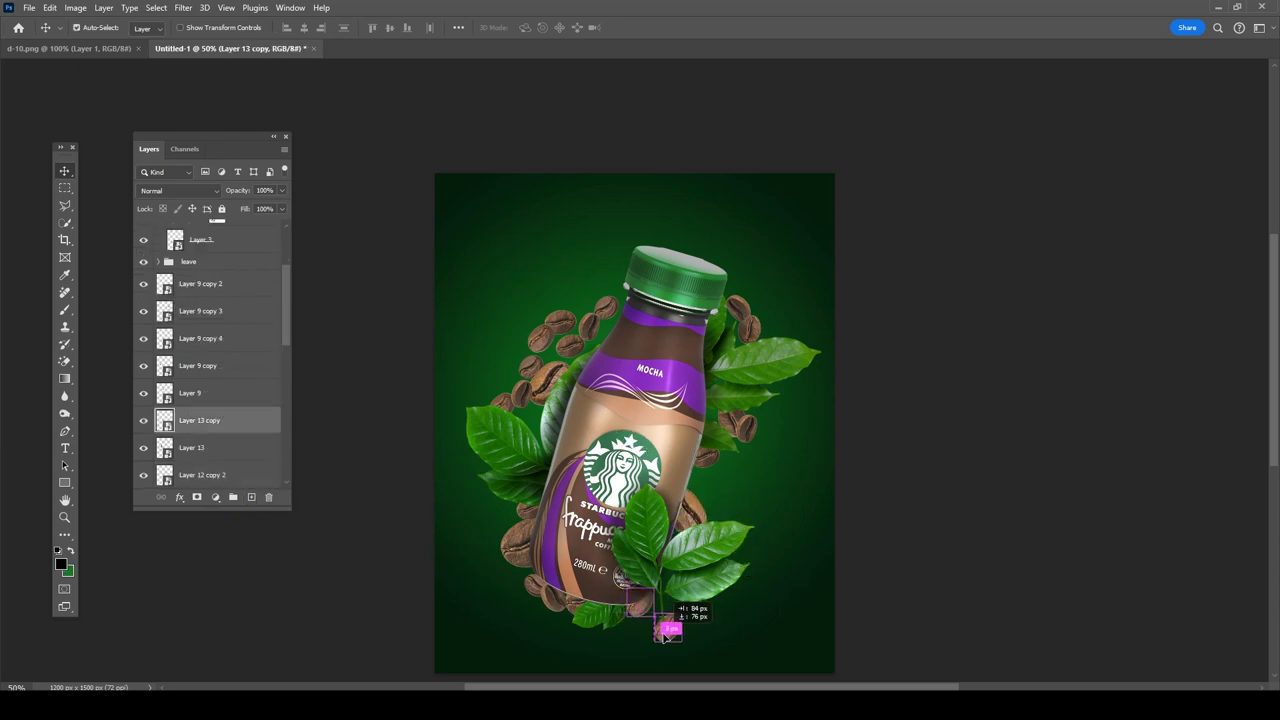
{"action": "key", "text": "ctrl+t"}
{"action": "mouse_move", "coordinate": [729, 644]}
{"action": "left_mouse_down"}
{"action": "mouse_move", "coordinate": [713, 616]}
{"action": "mouse_move", "coordinate": [654, 622]}
{"action": "left_mouse_up"}
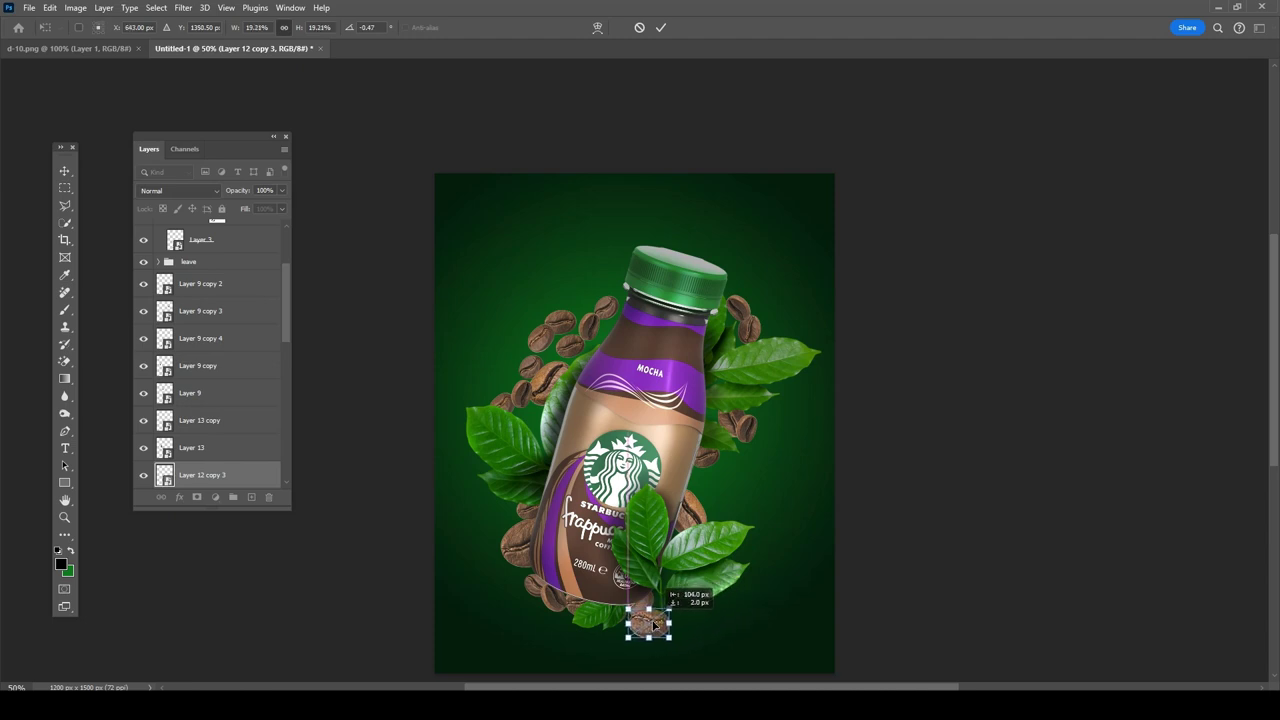
{"action": "key", "text": "Return"}
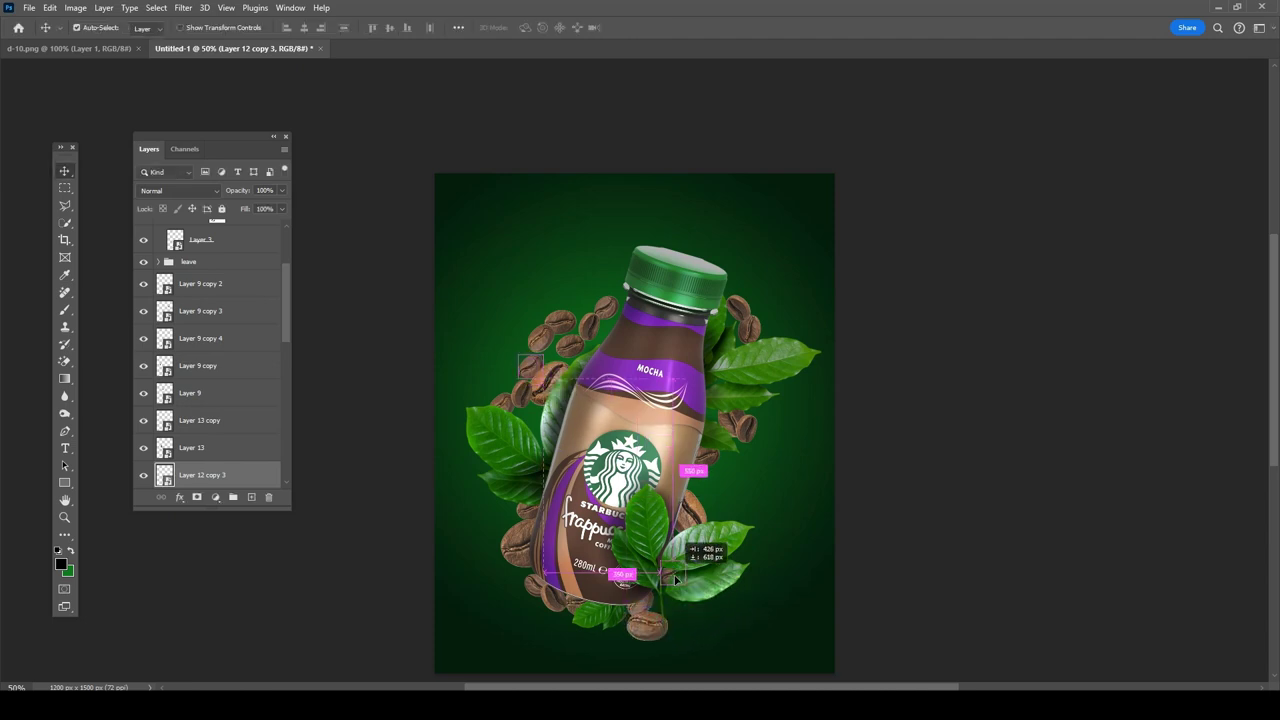
Step: Shift a bean near the bottle's lower right downward and select the first bean layer
{"action": "mouse_move", "coordinate": [690, 565]}
{"action": "left_mouse_down"}
{"action": "mouse_move", "coordinate": [663, 606]}
{"action": "mouse_move", "coordinate": [690, 615]}
{"action": "left_mouse_up"}
{"action": "scroll", "coordinate": [213, 405], "scroll_direction": "up", "scroll_amount": 2}
{"action": "scroll", "coordinate": [213, 405], "scroll_direction": "up", "scroll_amount": 2}
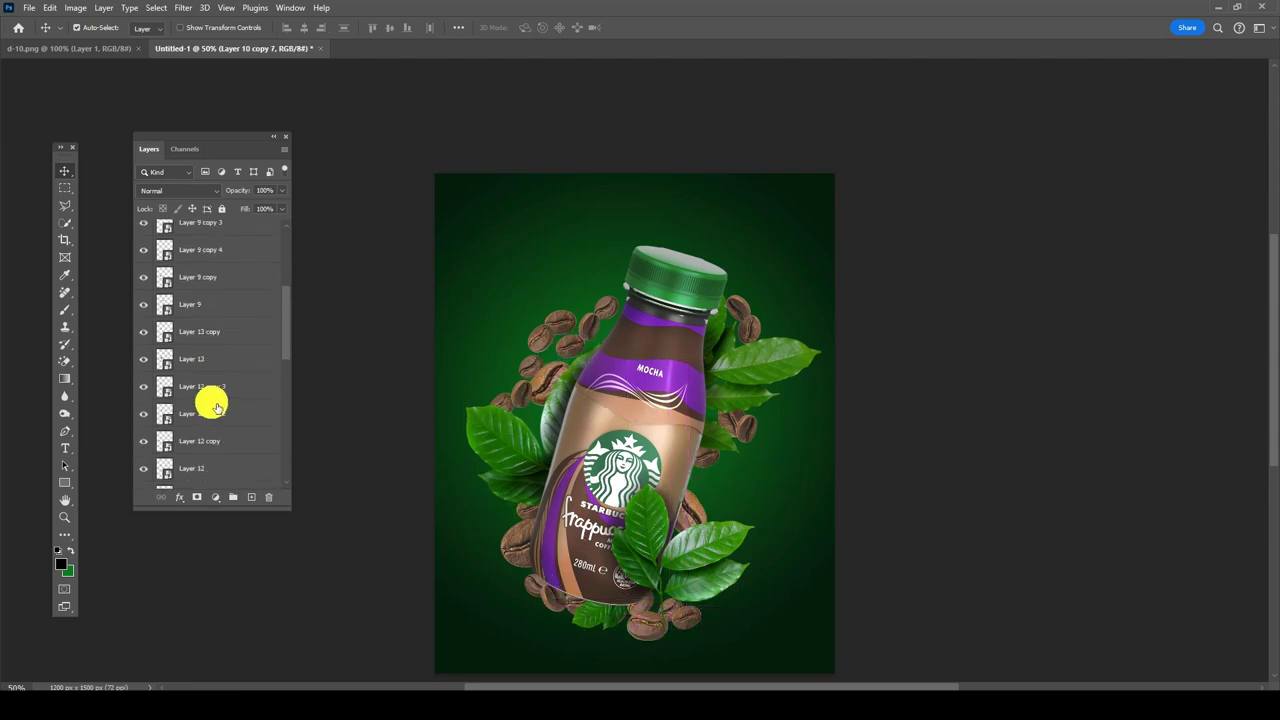
{"action": "scroll", "coordinate": [210, 400], "scroll_direction": "up", "scroll_amount": 2}
{"action": "scroll", "coordinate": [205, 395], "scroll_direction": "up", "scroll_amount": 2}
{"action": "left_click", "coordinate": [217, 322]}
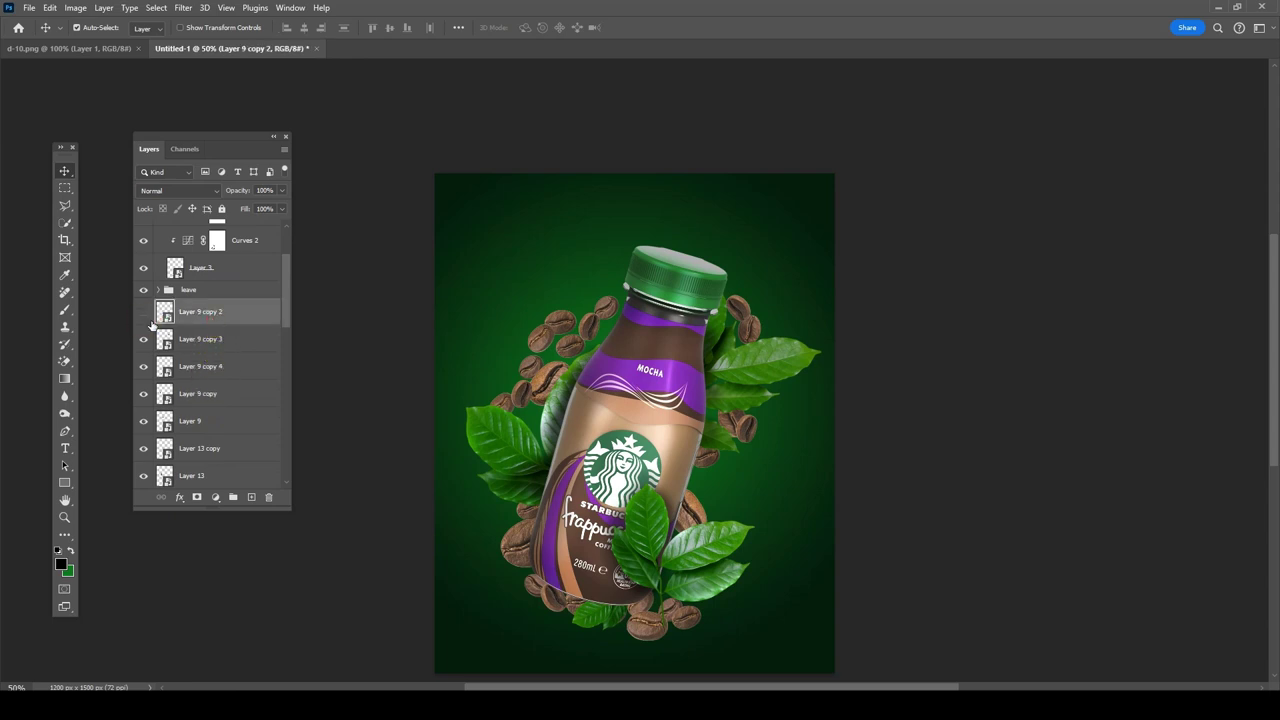
{"action": "scroll", "coordinate": [245, 400], "scroll_direction": "down", "scroll_amount": 3}
{"action": "scroll", "coordinate": [250, 405], "scroll_direction": "down", "scroll_amount": 3}
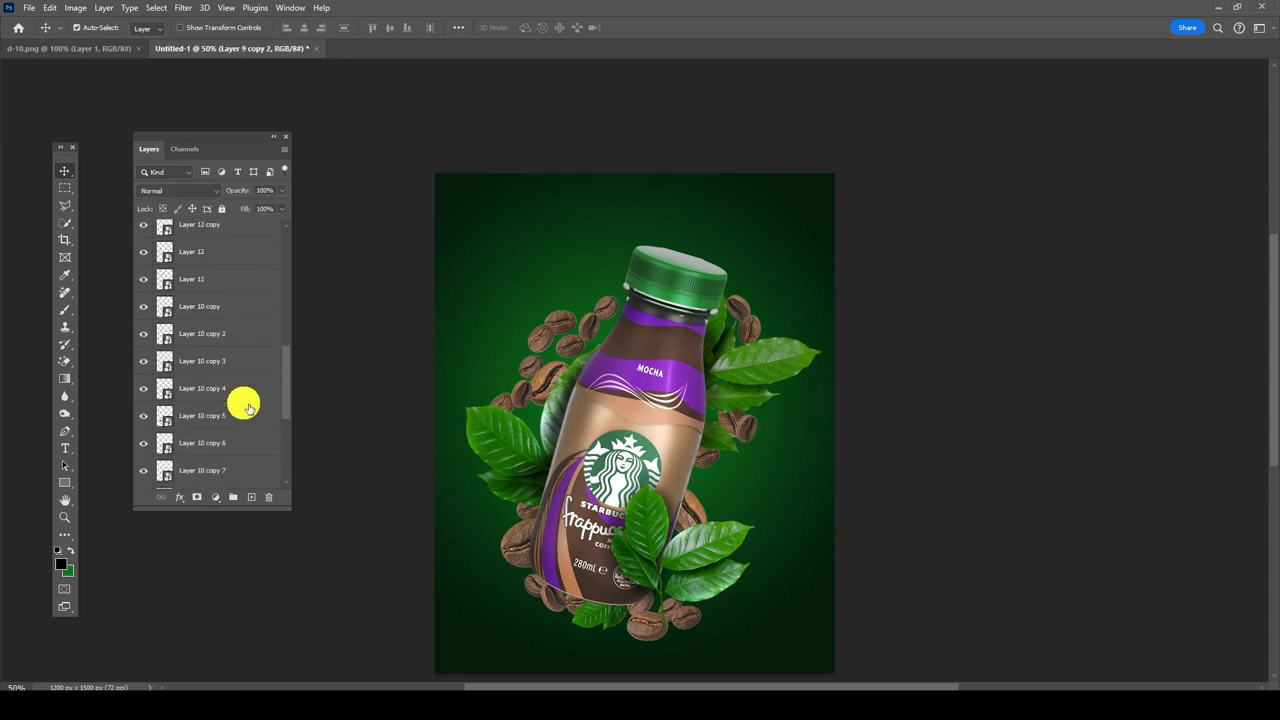
{"action": "scroll", "coordinate": [243, 400], "scroll_direction": "down", "scroll_amount": 3}
{"action": "scroll", "coordinate": [243, 403], "scroll_direction": "down", "scroll_amount": 3}
Step: Group the bean layers through Layer 8 into Group 1 and add a Levels adjustment
{"action": "left_click", "coordinate": [226, 424], "text": "shift"}
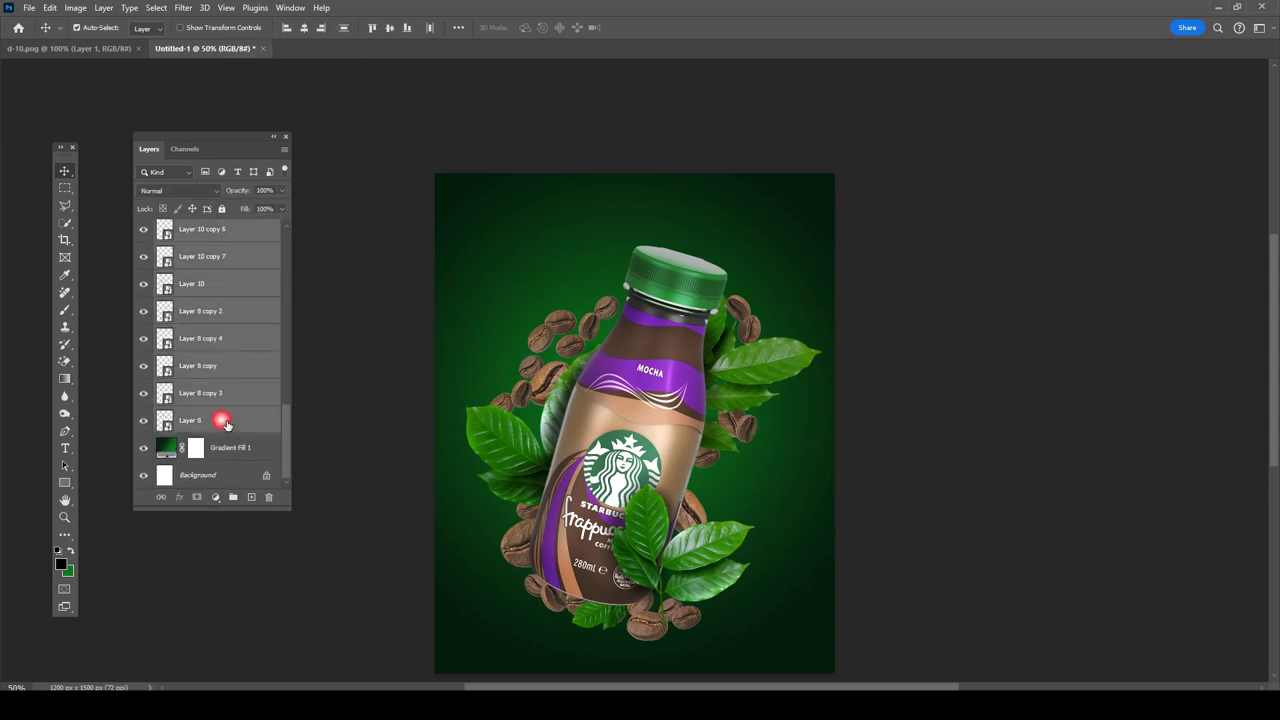
{"action": "key", "text": "ctrl+g"}
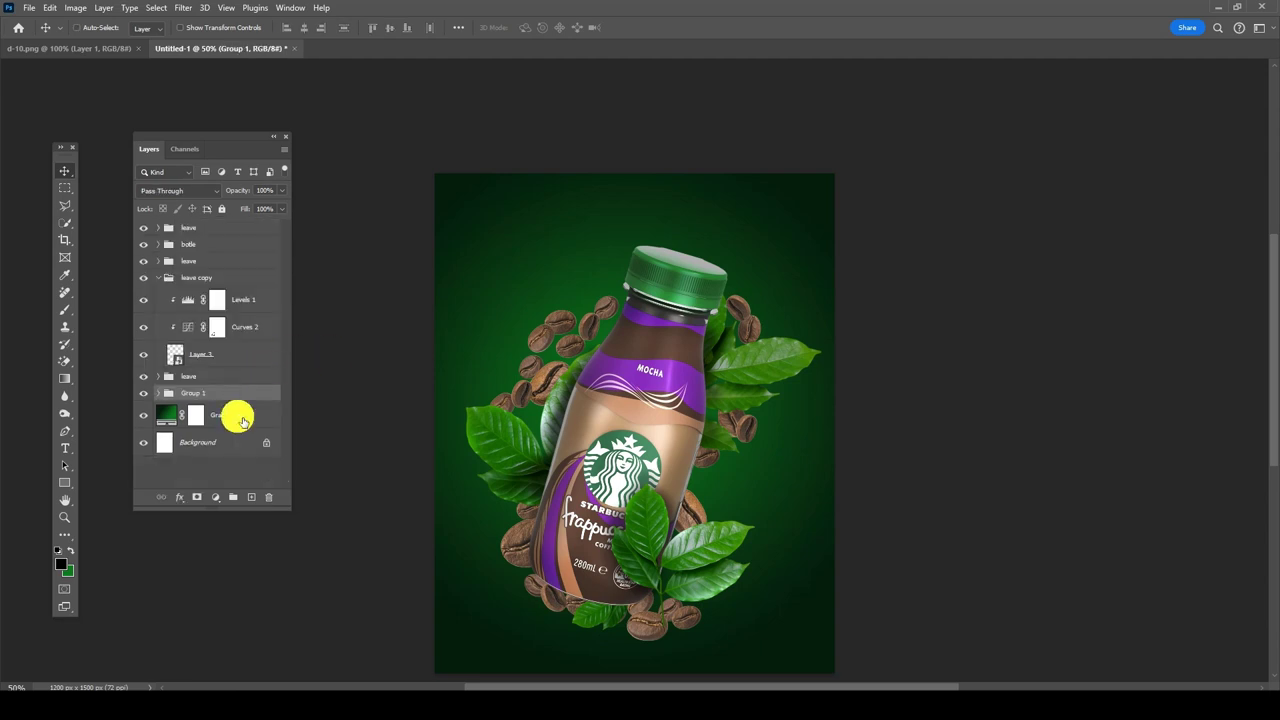
{"action": "left_click", "coordinate": [215, 497]}
{"action": "left_click", "coordinate": [232, 317]}
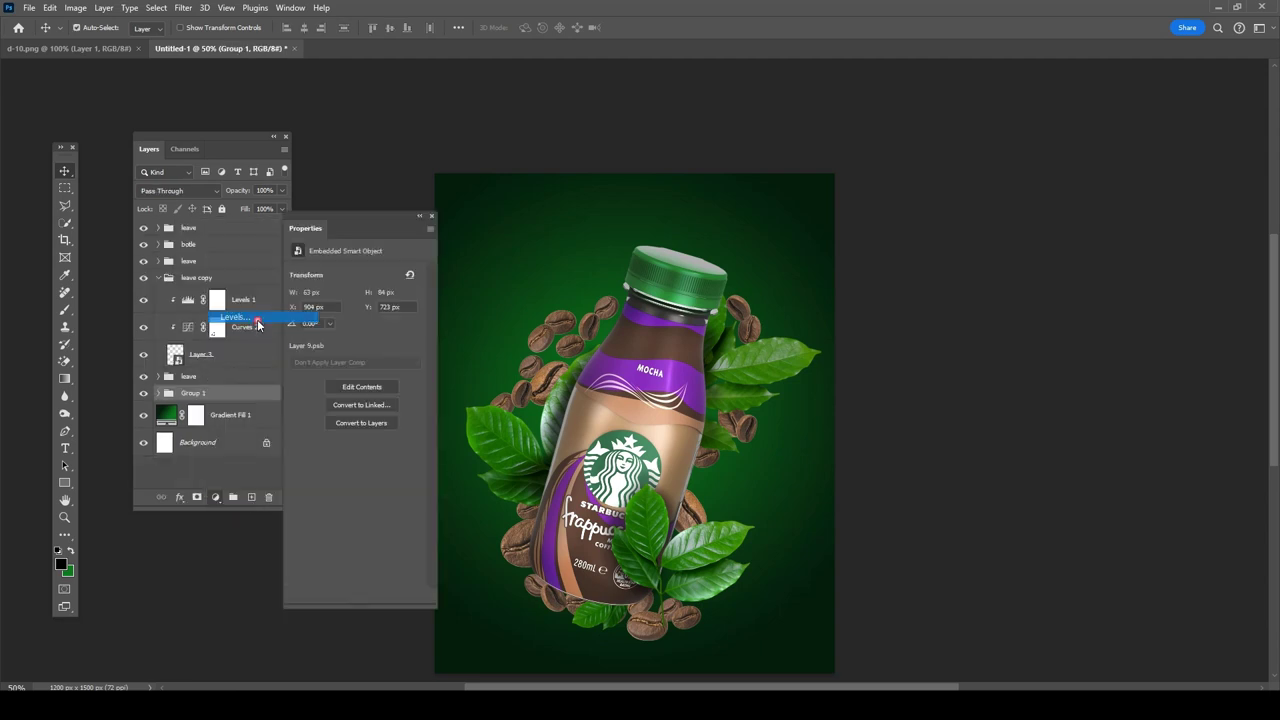
Step: Clip the Levels to the bean group with black input 17 and output white 185
{"action": "left_click_drag", "start_coordinate": [418, 369], "coordinate": [409, 372]}
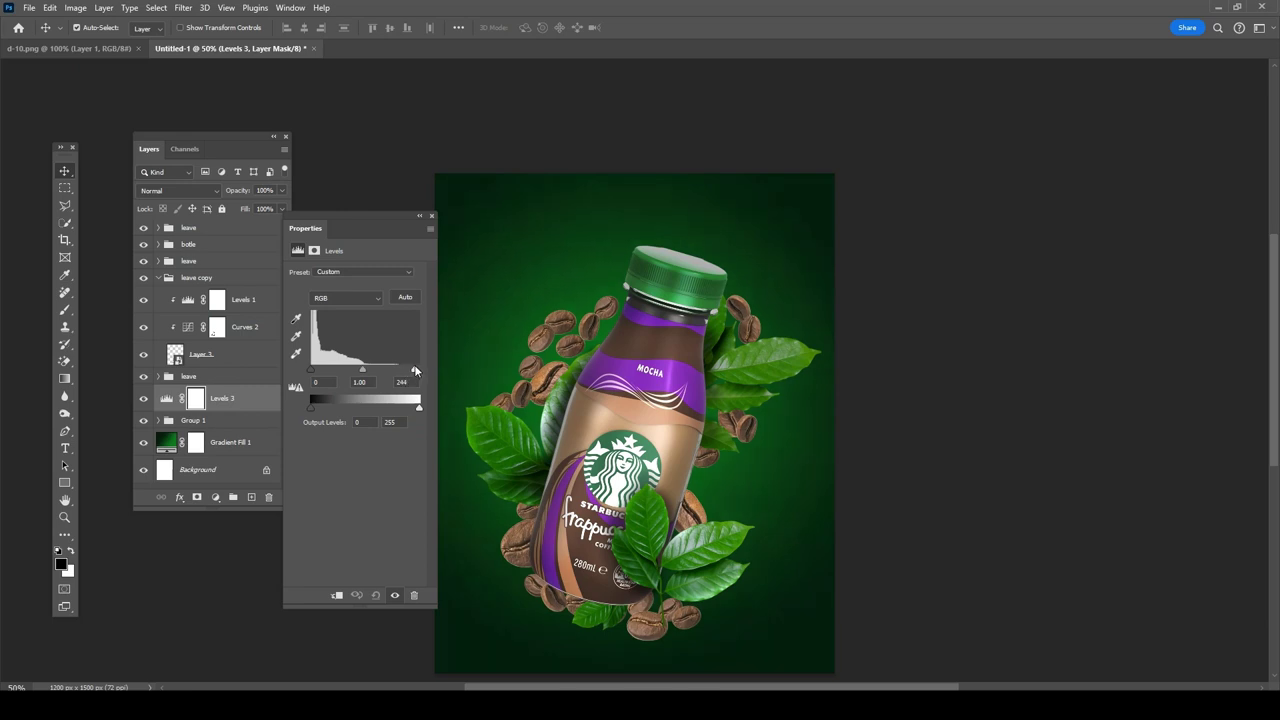
{"action": "left_click", "coordinate": [337, 595]}
{"action": "mouse_move", "coordinate": [310, 369]}
{"action": "left_mouse_down"}
{"action": "mouse_move", "coordinate": [318, 376]}
{"action": "mouse_move", "coordinate": [287, 406]}
{"action": "left_mouse_up"}
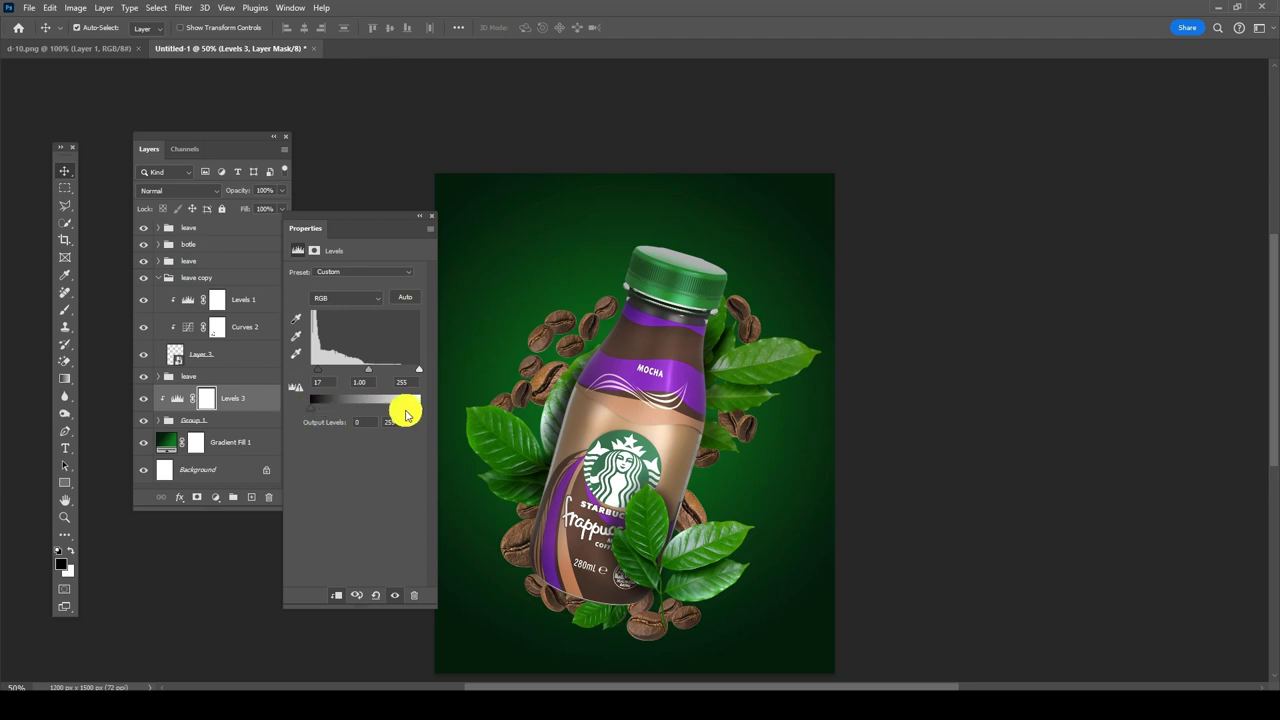
{"action": "left_click_drag", "start_coordinate": [406, 415], "coordinate": [397, 412]}
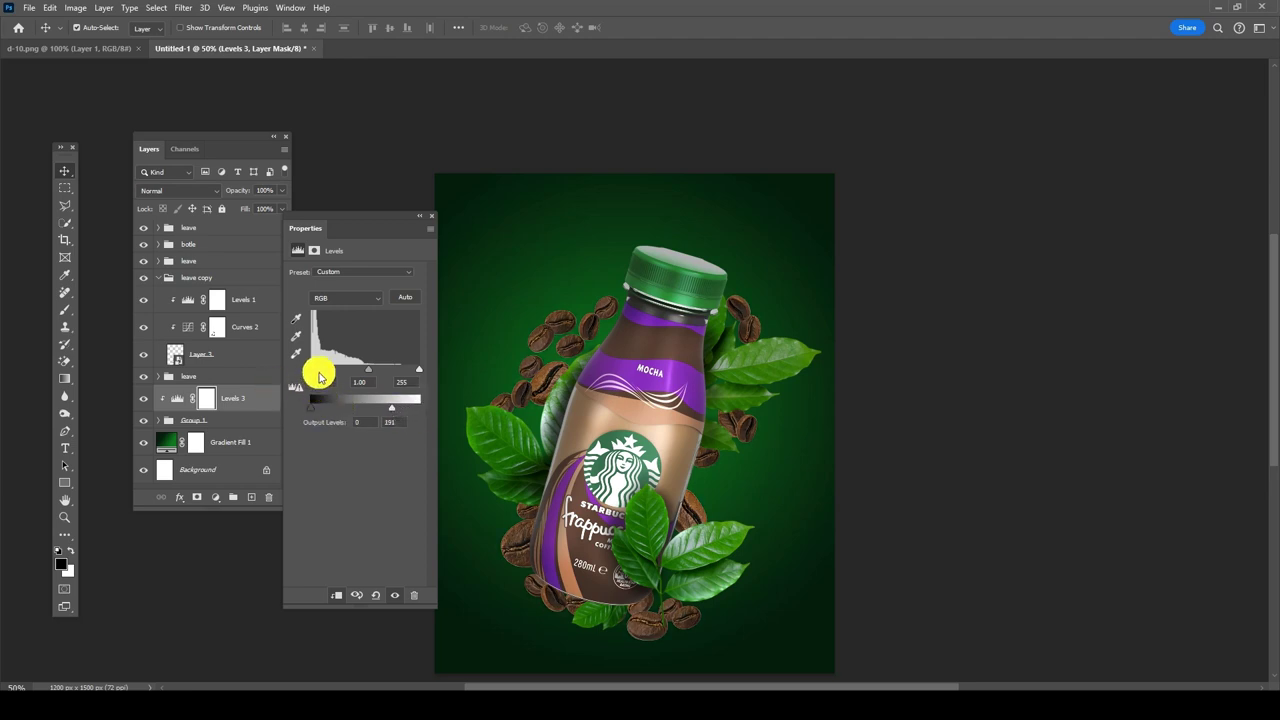
{"action": "left_click_drag", "start_coordinate": [320, 376], "coordinate": [311, 374]}
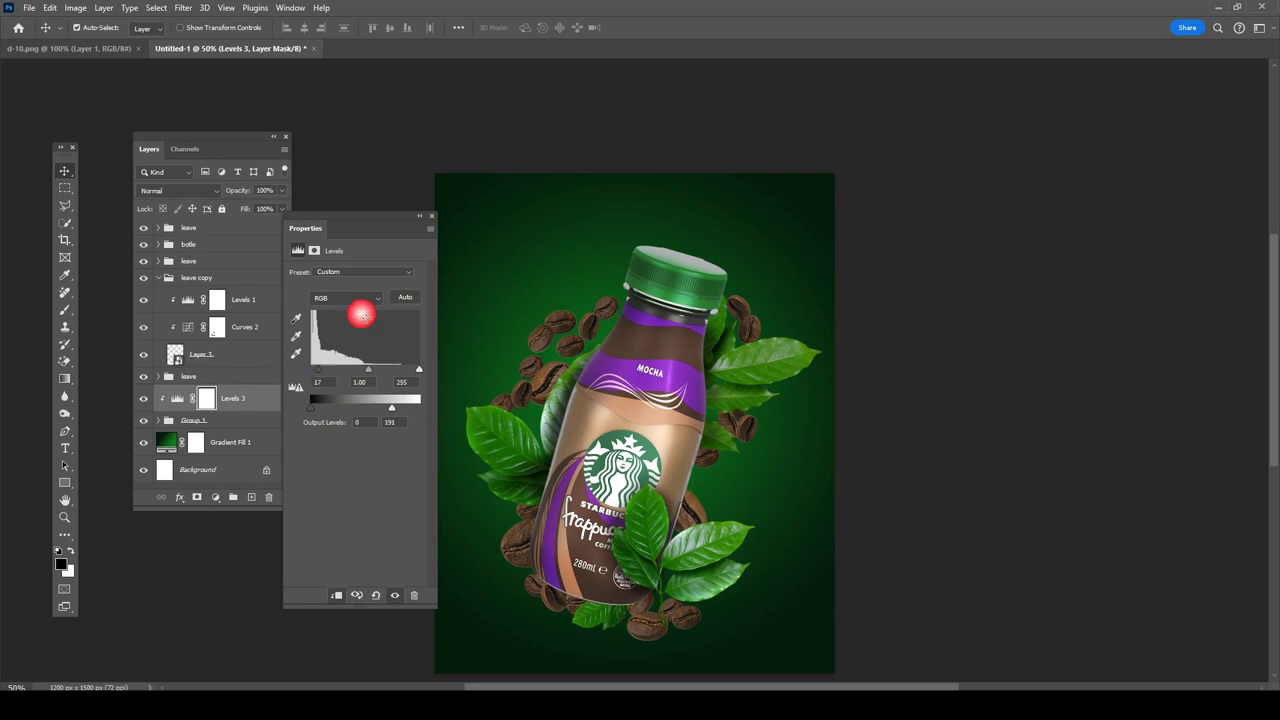
{"action": "mouse_move", "coordinate": [403, 407]}
{"action": "left_mouse_down"}
{"action": "mouse_move", "coordinate": [389, 408]}
{"action": "mouse_move", "coordinate": [419, 369]}
{"action": "mouse_move", "coordinate": [365, 372]}
{"action": "left_mouse_up"}
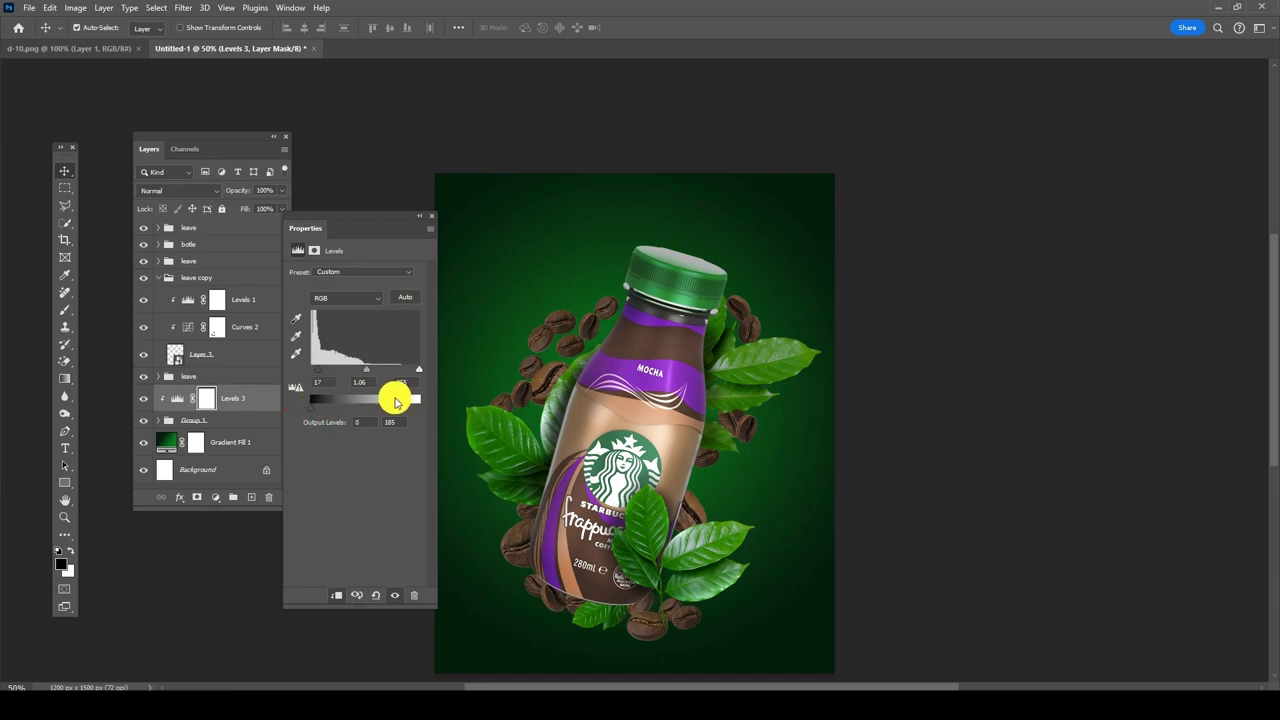
Step: Nudge the Levels midtone slider and add a clipped Hue/Saturation adjustment at Saturation -22
{"action": "left_click_drag", "start_coordinate": [366, 370], "coordinate": [375, 372]}
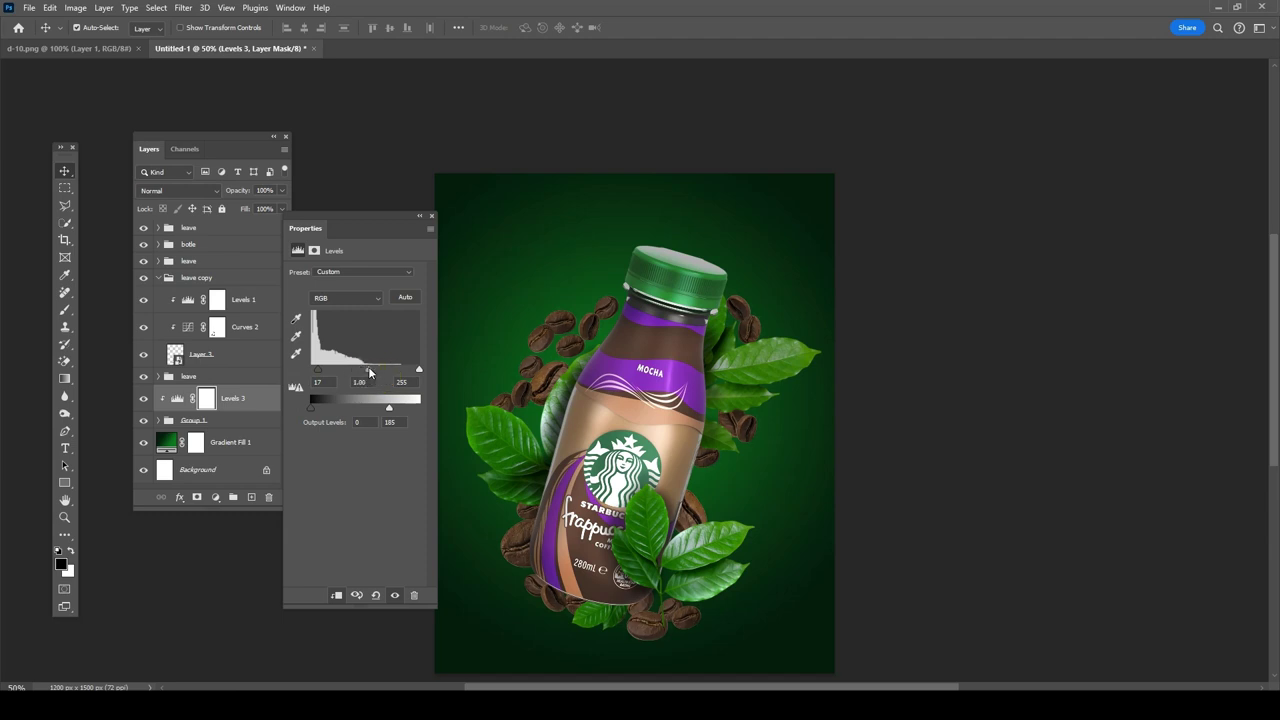
{"action": "left_click", "coordinate": [431, 216]}
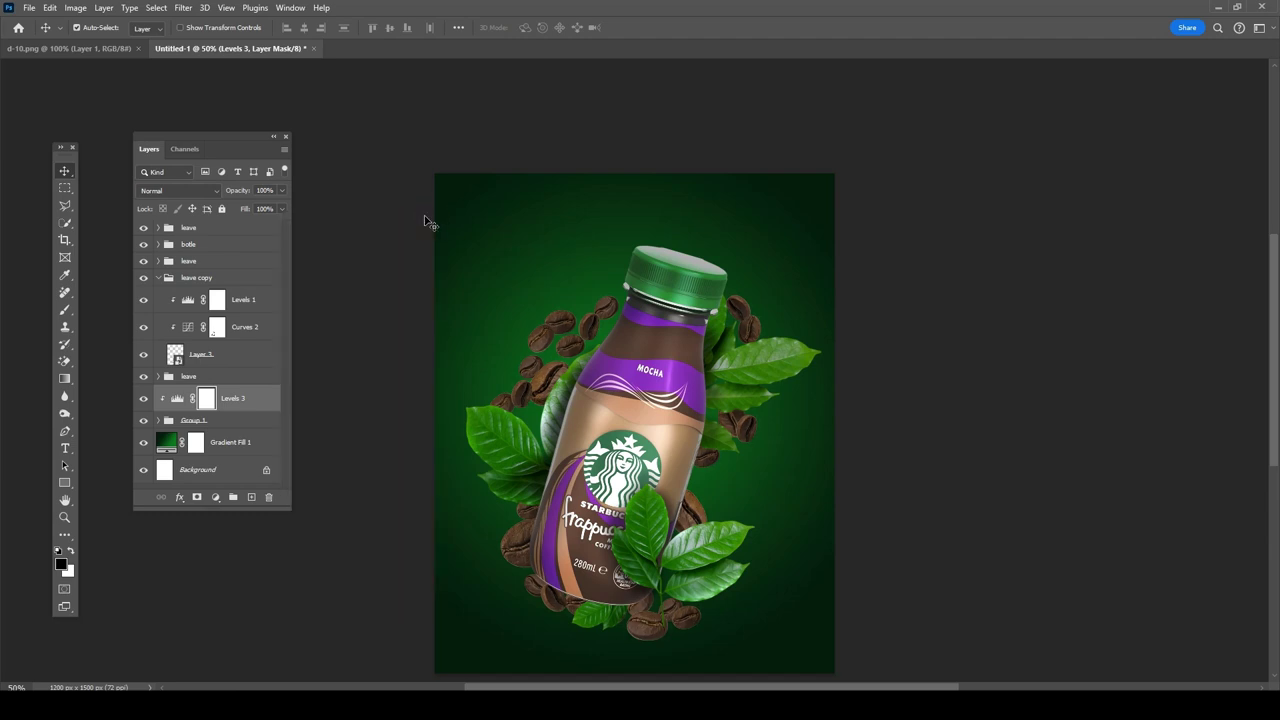
{"action": "left_click", "coordinate": [215, 497]}
{"action": "left_click", "coordinate": [252, 371]}
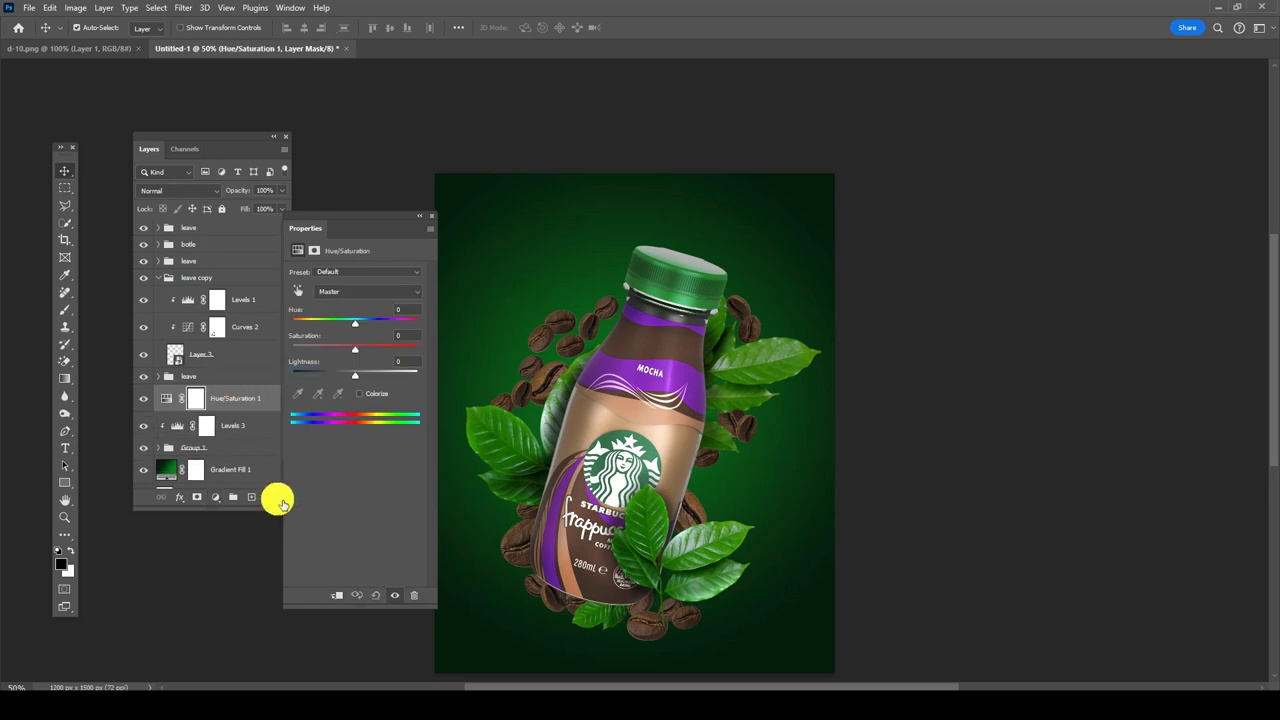
{"action": "left_click", "coordinate": [338, 597]}
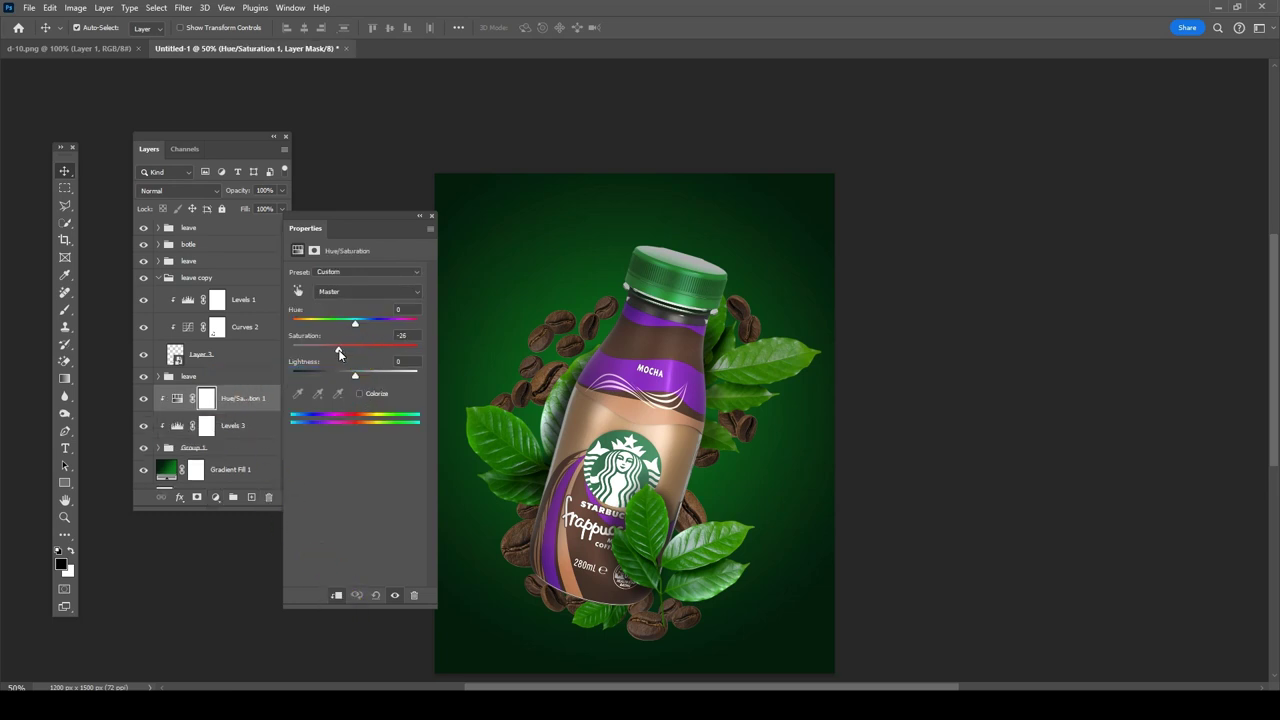
Step: Add a clipped Curves 3 adjustment with one gently adjusted midtone point
{"action": "left_click", "coordinate": [431, 216]}
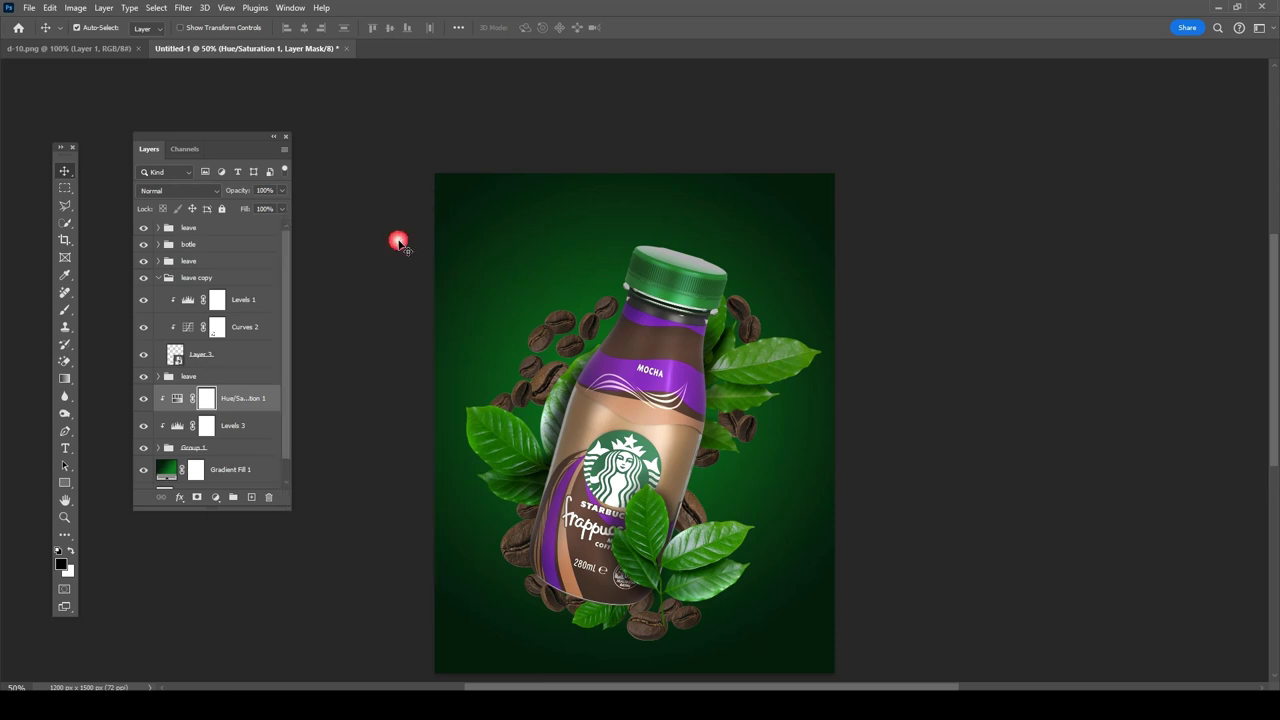
{"action": "left_click", "coordinate": [215, 497]}
{"action": "left_click", "coordinate": [236, 325]}
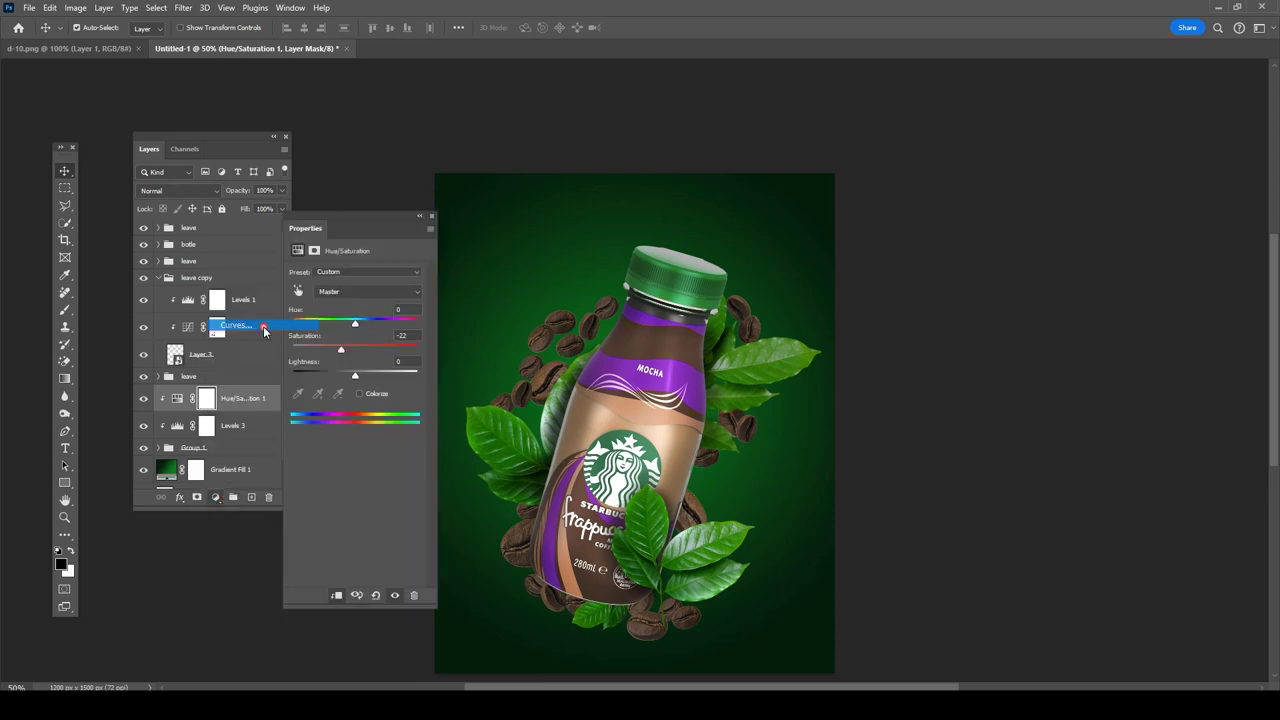
{"action": "left_click", "coordinate": [341, 597]}
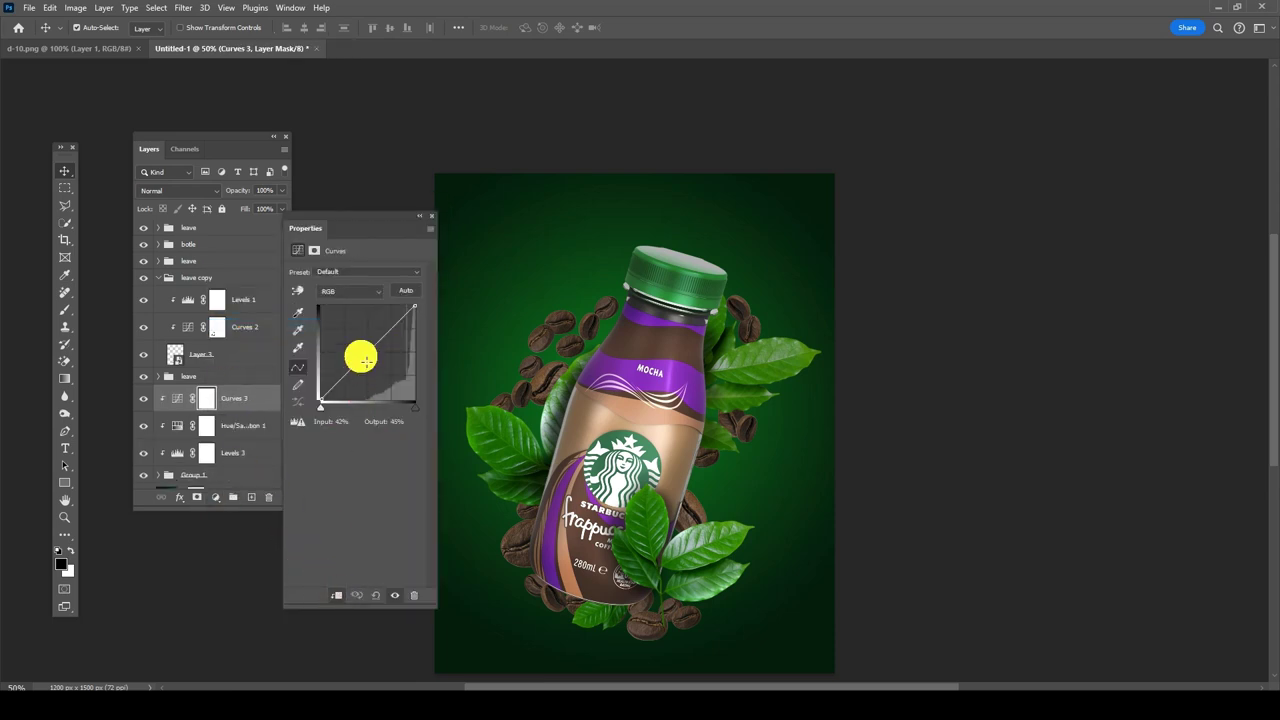
{"action": "left_click", "coordinate": [366, 362]}
{"action": "left_click_drag", "start_coordinate": [371, 362], "coordinate": [366, 361]}
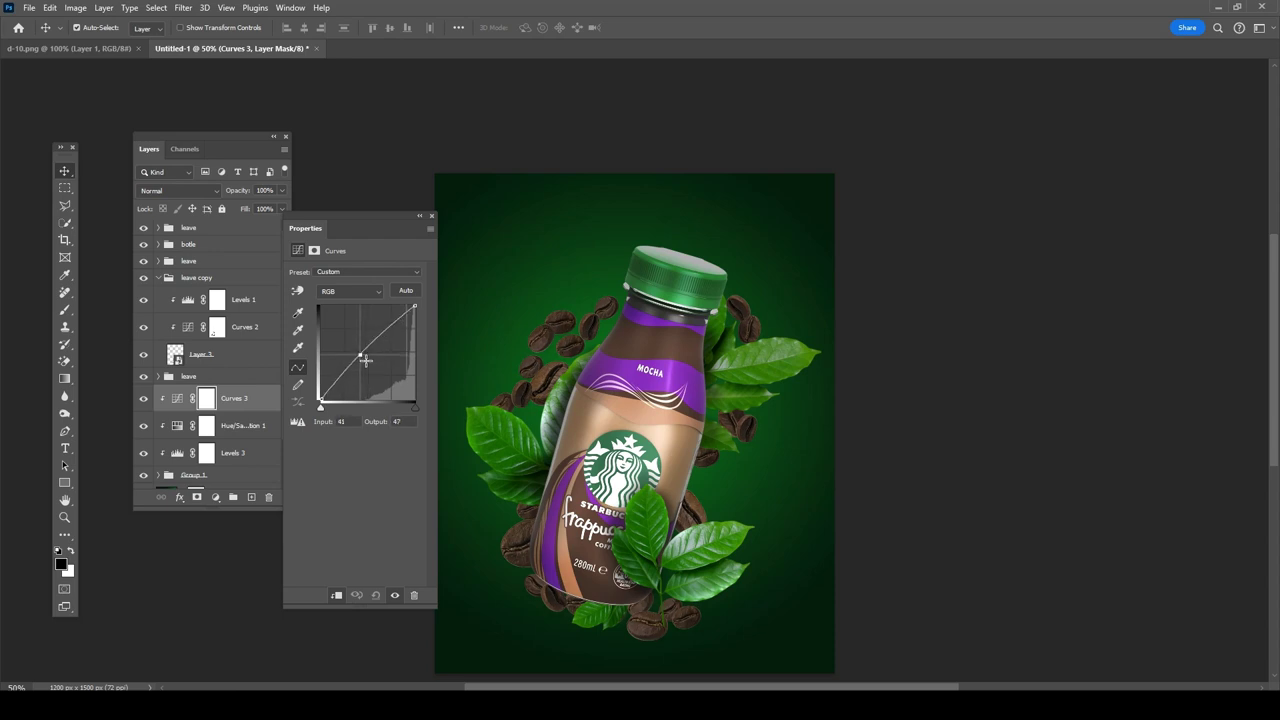
{"action": "left_click", "coordinate": [432, 217]}
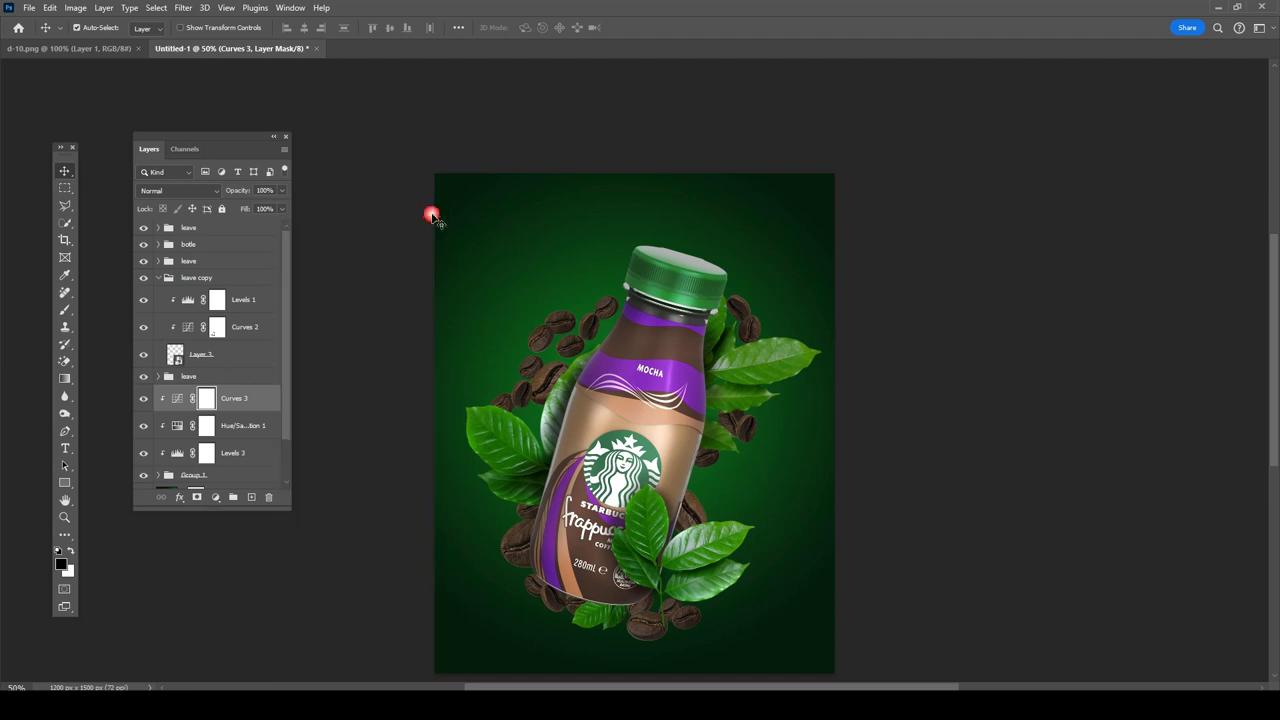
{"action": "key", "text": "ctrl"}
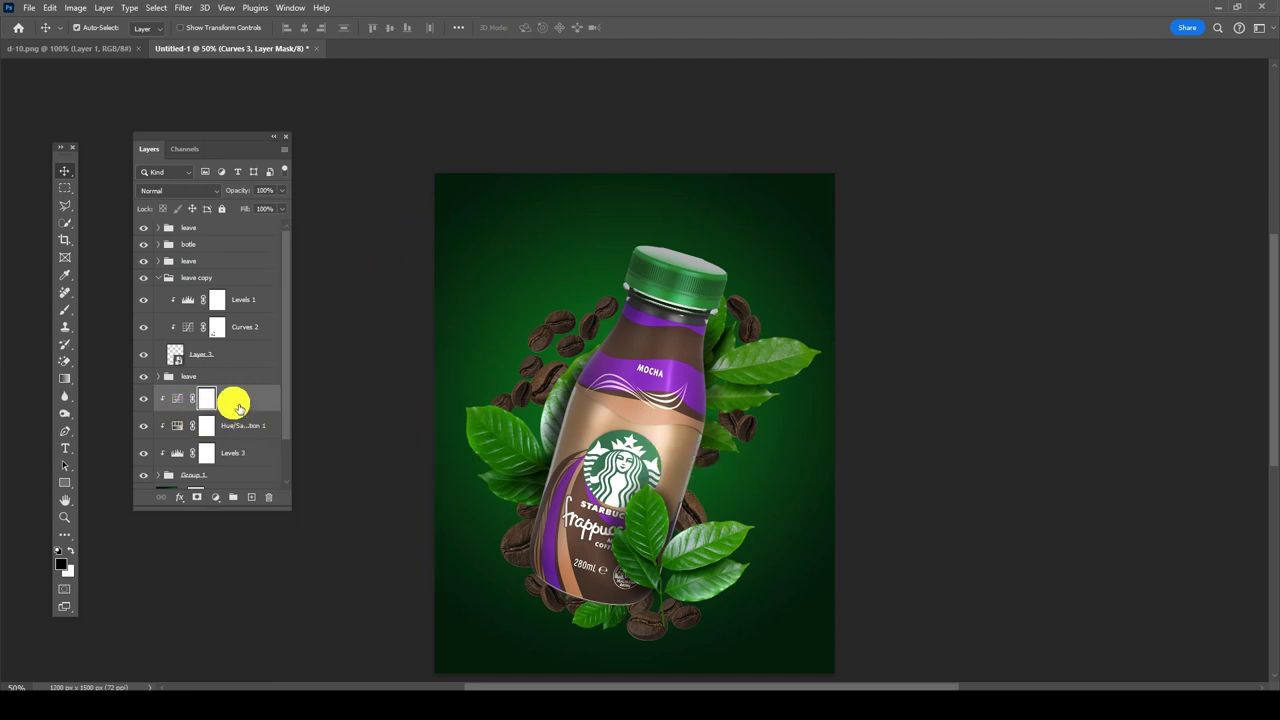
{"action": "left_click", "coordinate": [172, 476]}
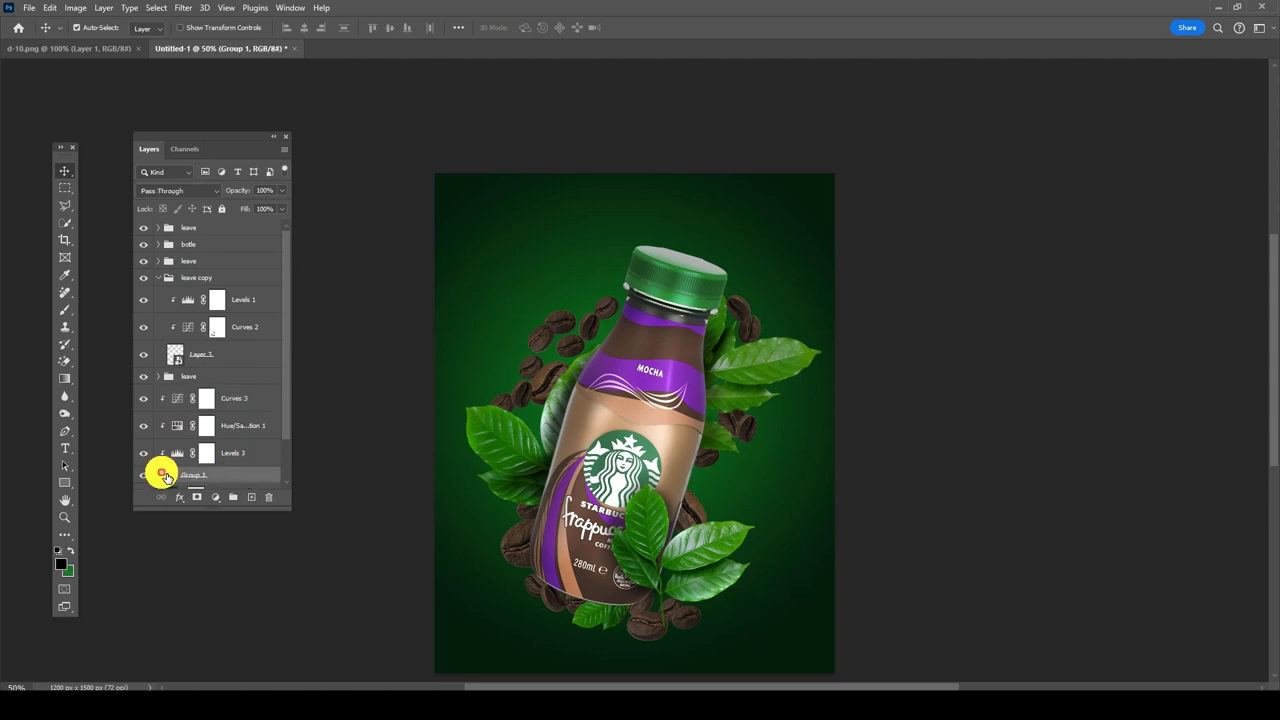
Step: Add Layer 14 inside Group 1 and brush soft shading near the bottle base
{"action": "left_click", "coordinate": [252, 500]}
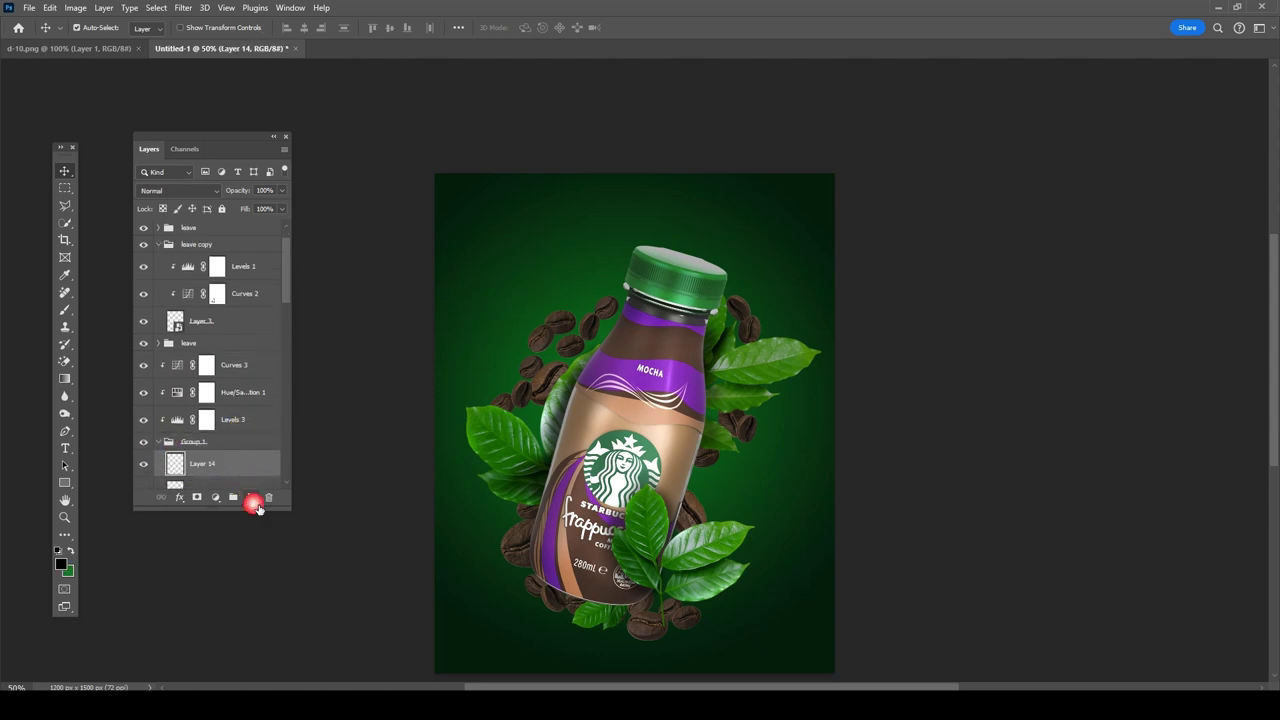
{"action": "left_click", "coordinate": [65, 310]}
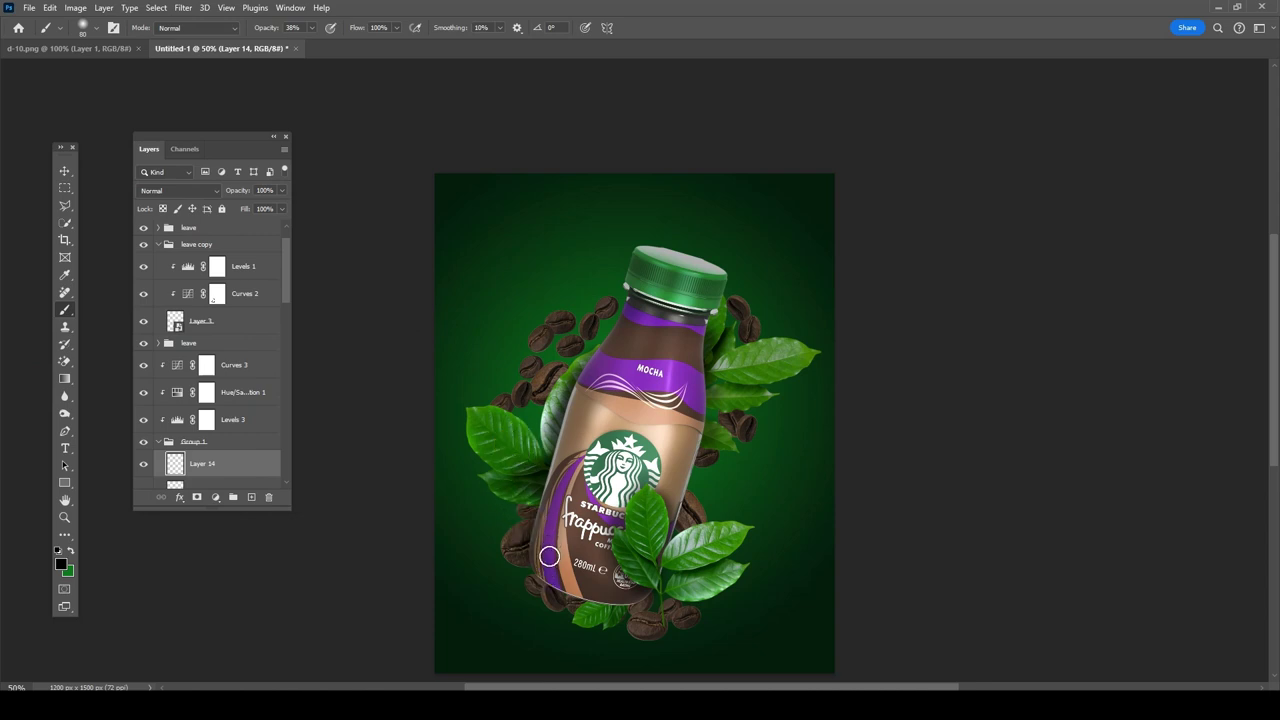
{"action": "left_click_drag", "start_coordinate": [622, 380], "coordinate": [576, 398]}
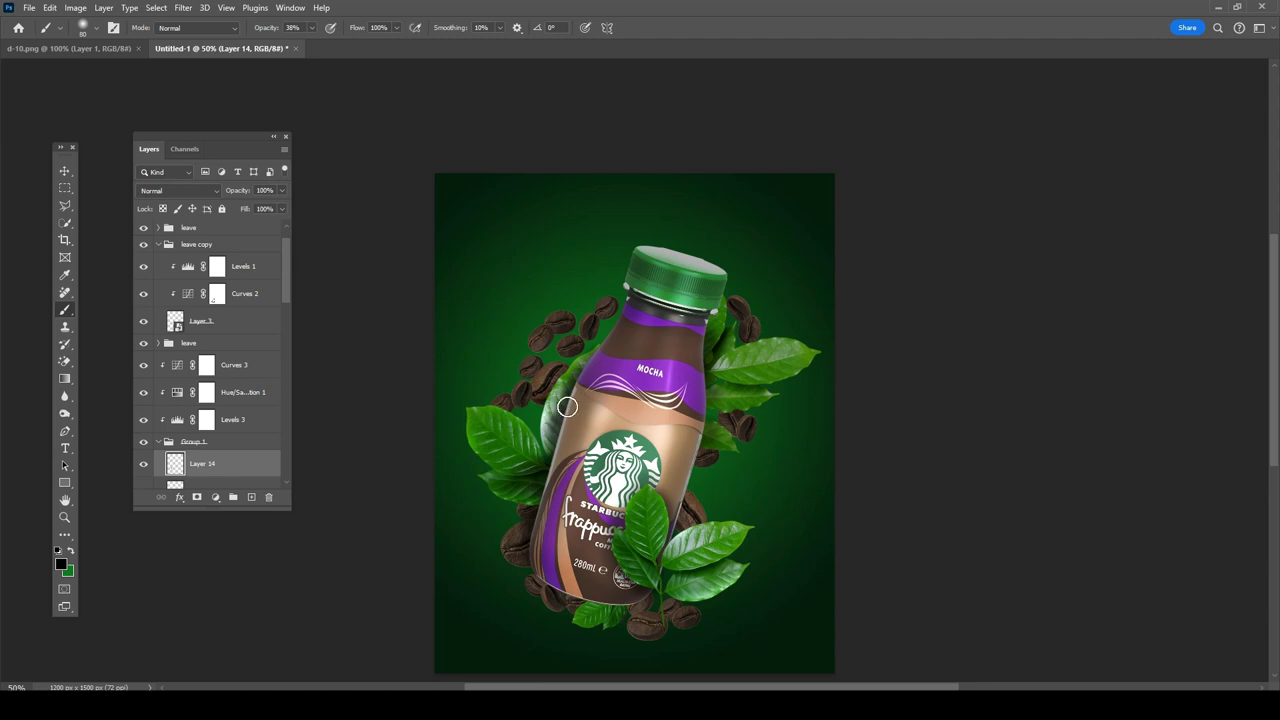
Step: Set brush opacity to 51% and dab dark shading over the lower coffee beans
{"action": "left_click", "coordinate": [313, 29]}
{"action": "left_click", "coordinate": [517, 44]}
{"action": "left_click", "coordinate": [648, 600]}
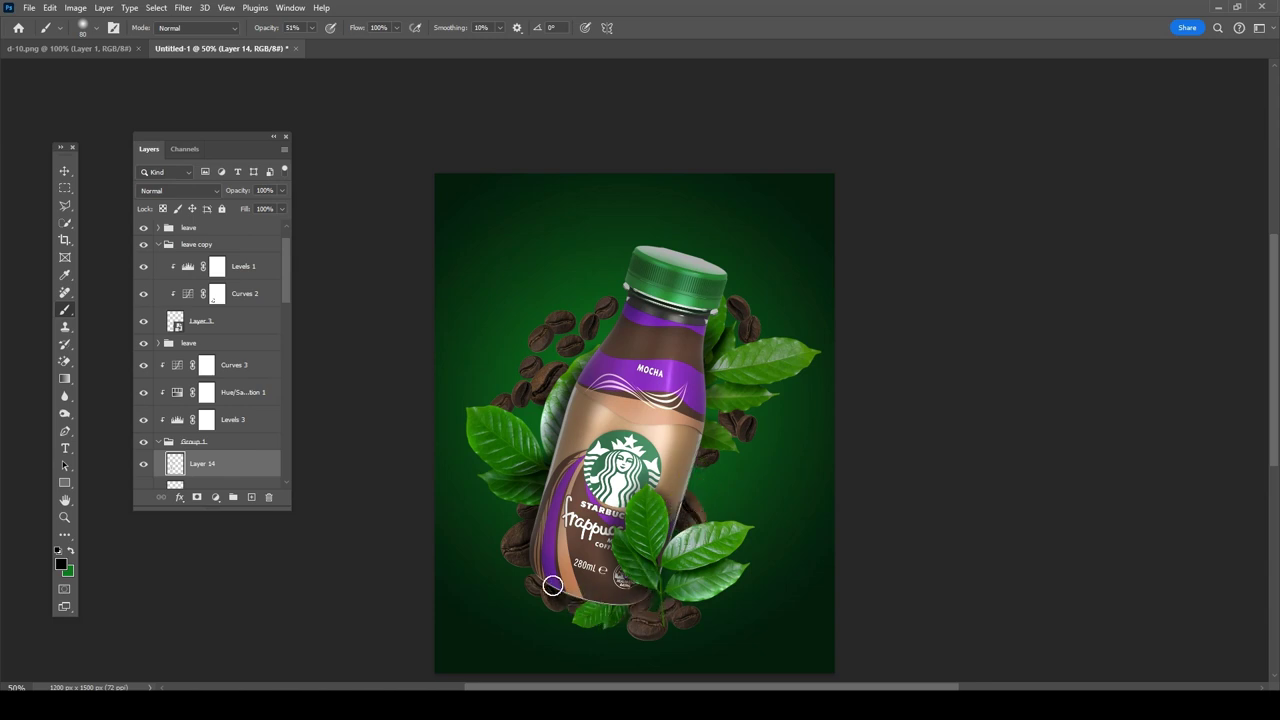
{"action": "left_click", "coordinate": [625, 599]}
{"action": "left_click", "coordinate": [163, 443]}
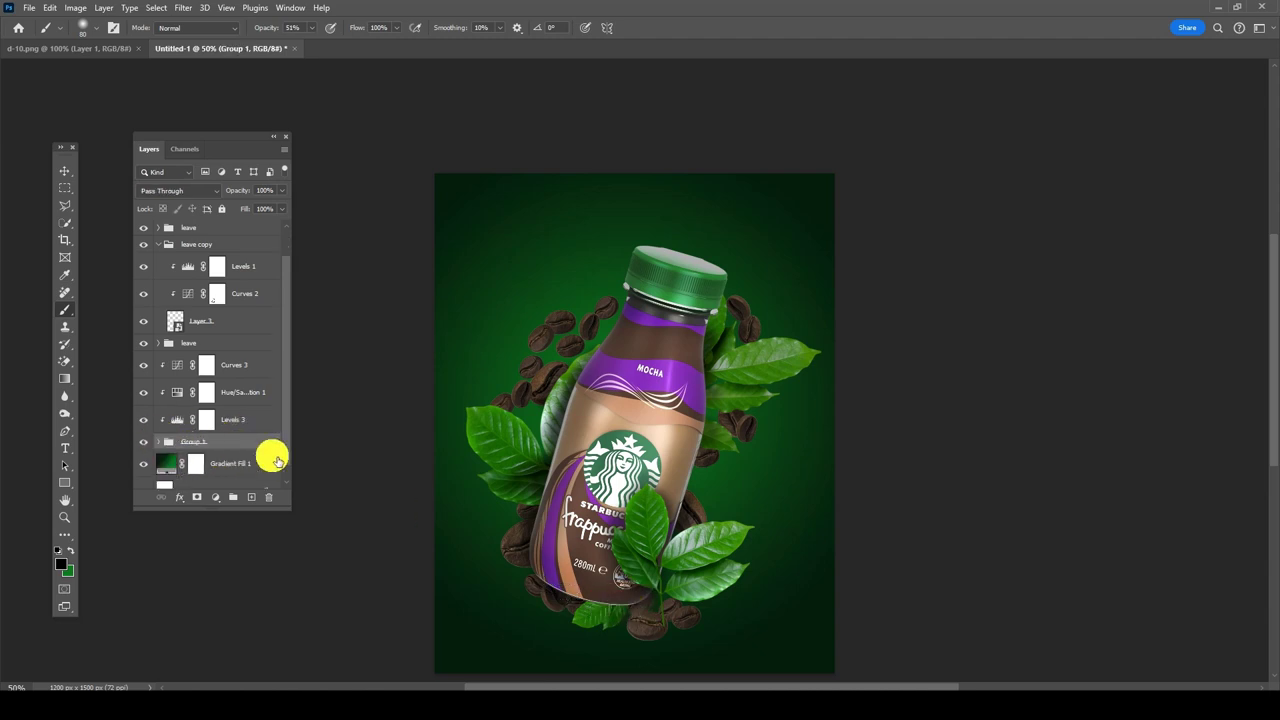
{"action": "left_click", "coordinate": [65, 170]}
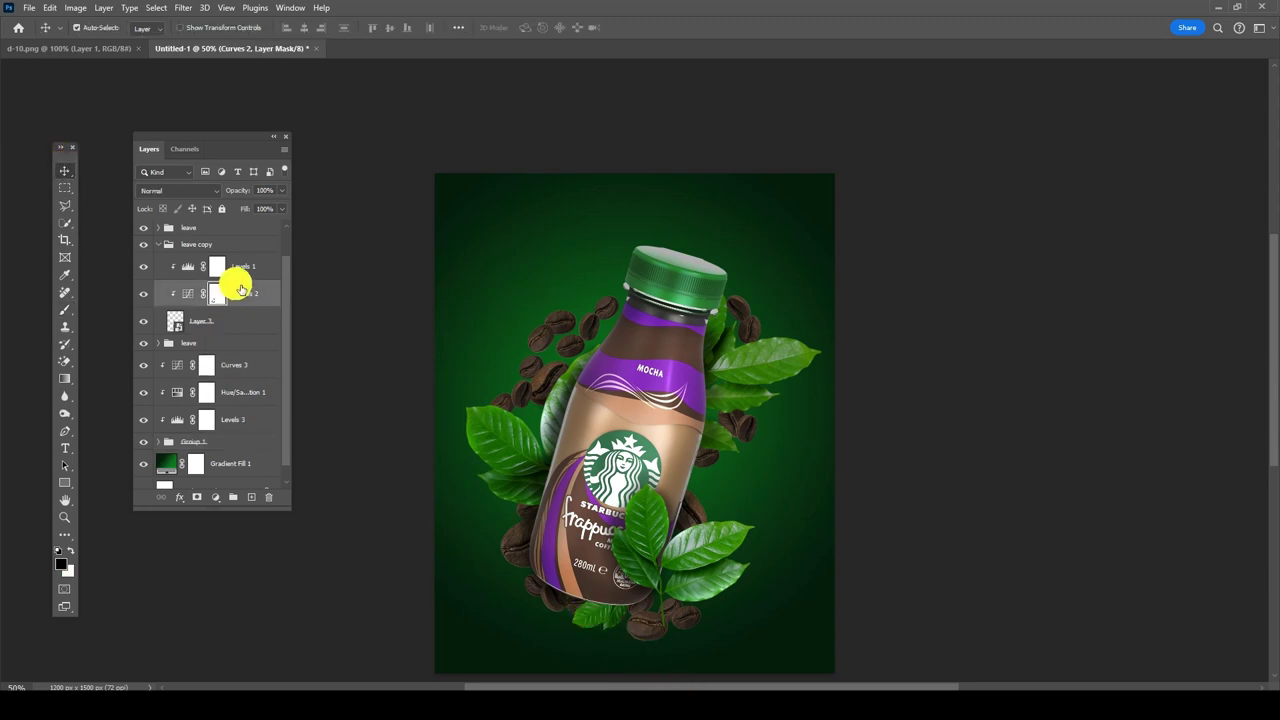
Step: Add a layer above Levels 1 in leave copy and brush shading near the bottle base
{"action": "left_click", "coordinate": [217, 266]}
{"action": "left_click", "coordinate": [251, 497]}
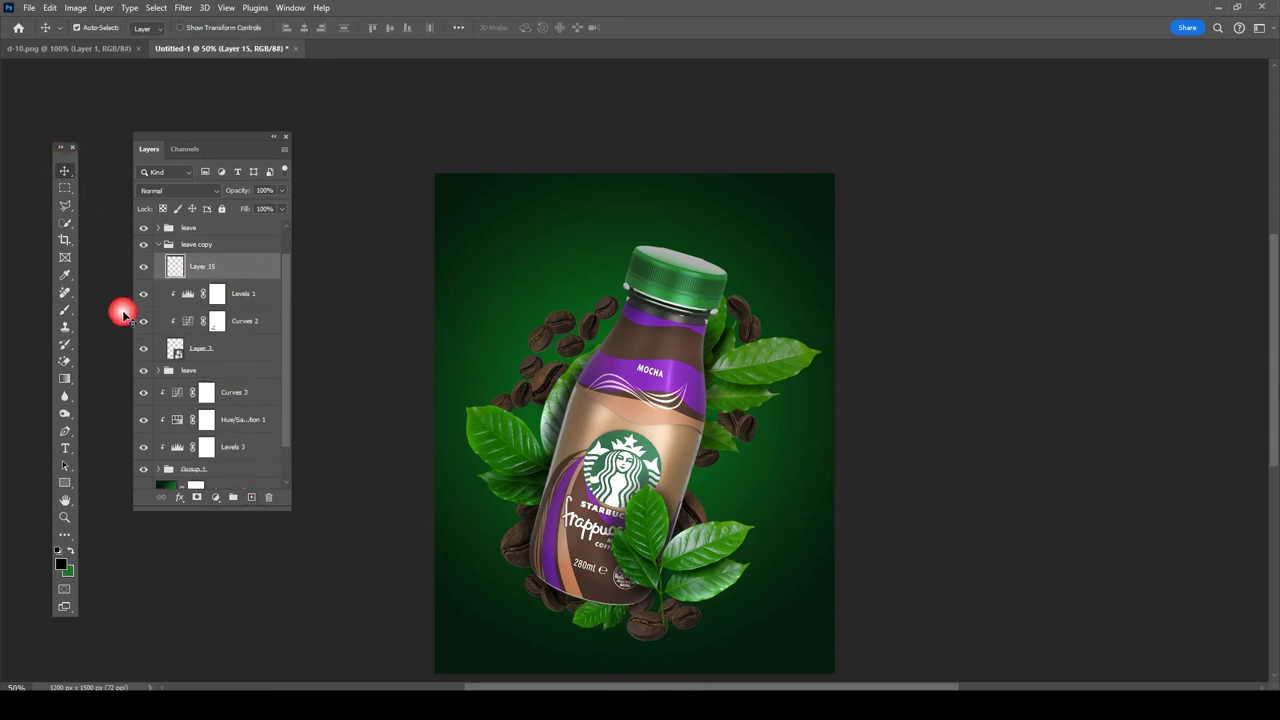
{"action": "left_click", "coordinate": [65, 309]}
{"action": "left_click_drag", "start_coordinate": [617, 596], "coordinate": [627, 602]}
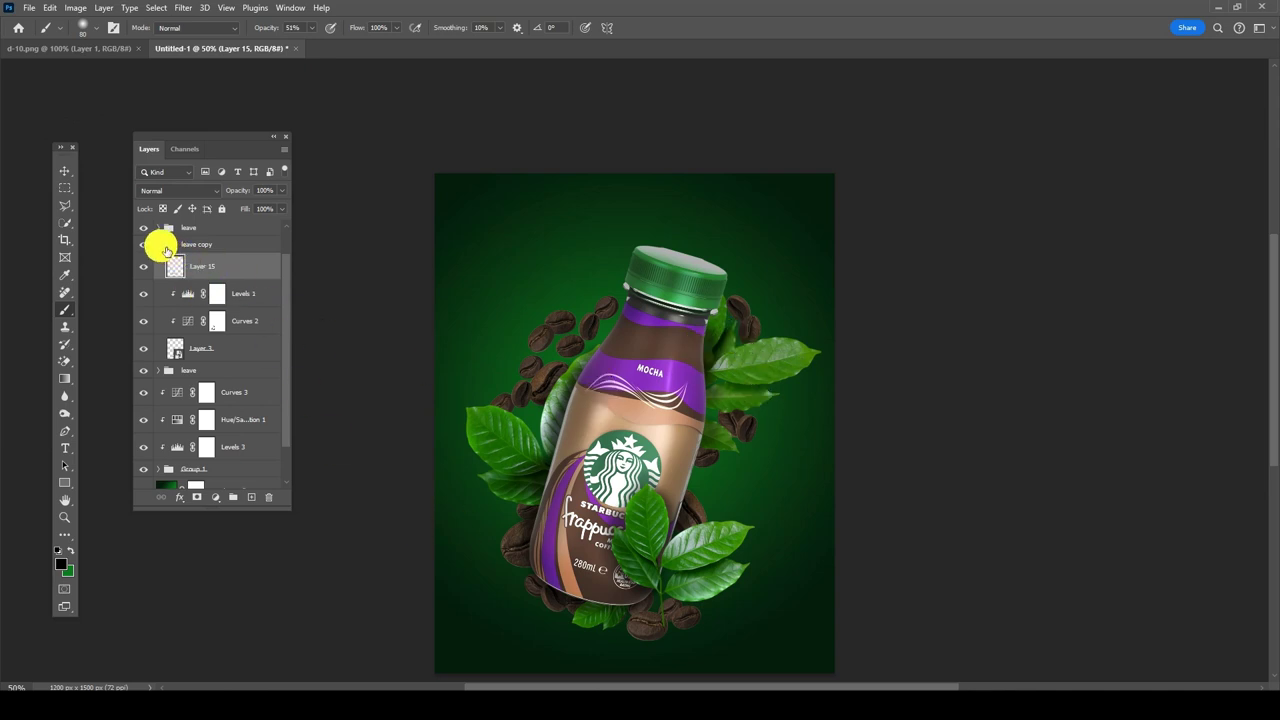
Step: Collapse leave copy, compare Group 1 on and off, and delete an unused empty layer
{"action": "left_click", "coordinate": [157, 246]}
{"action": "left_click", "coordinate": [207, 297]}
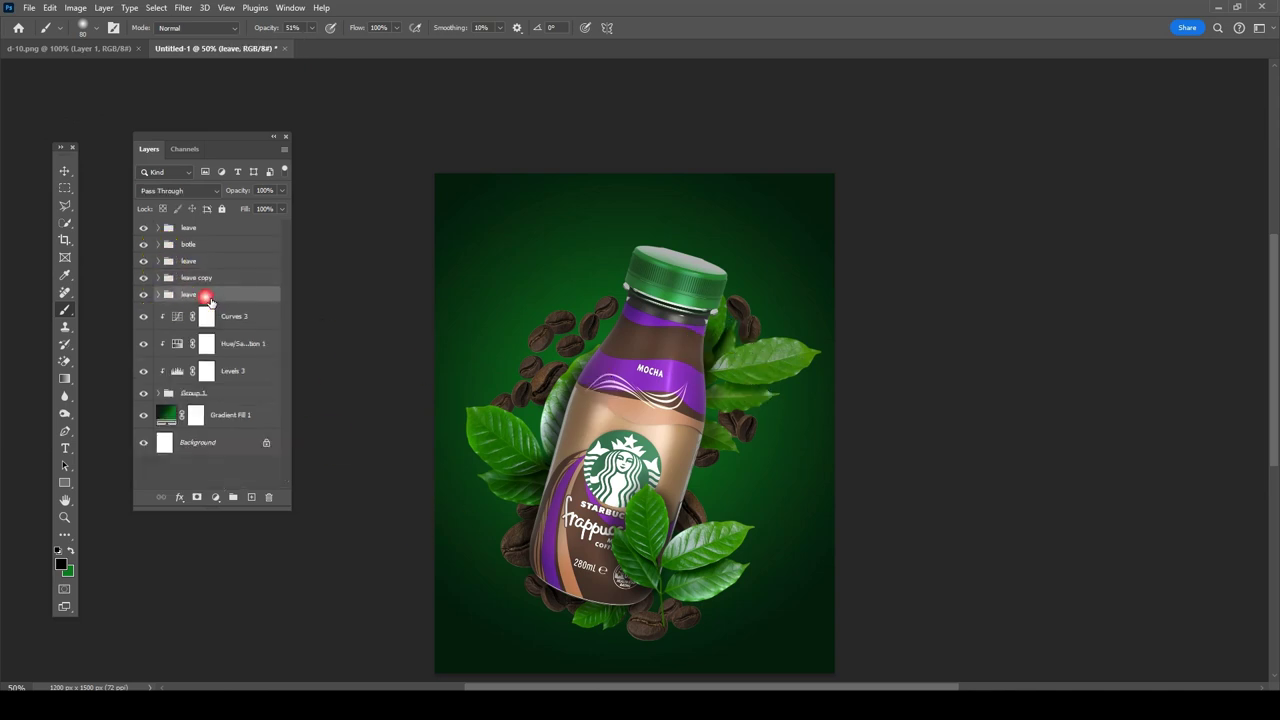
{"action": "left_click", "coordinate": [262, 318]}
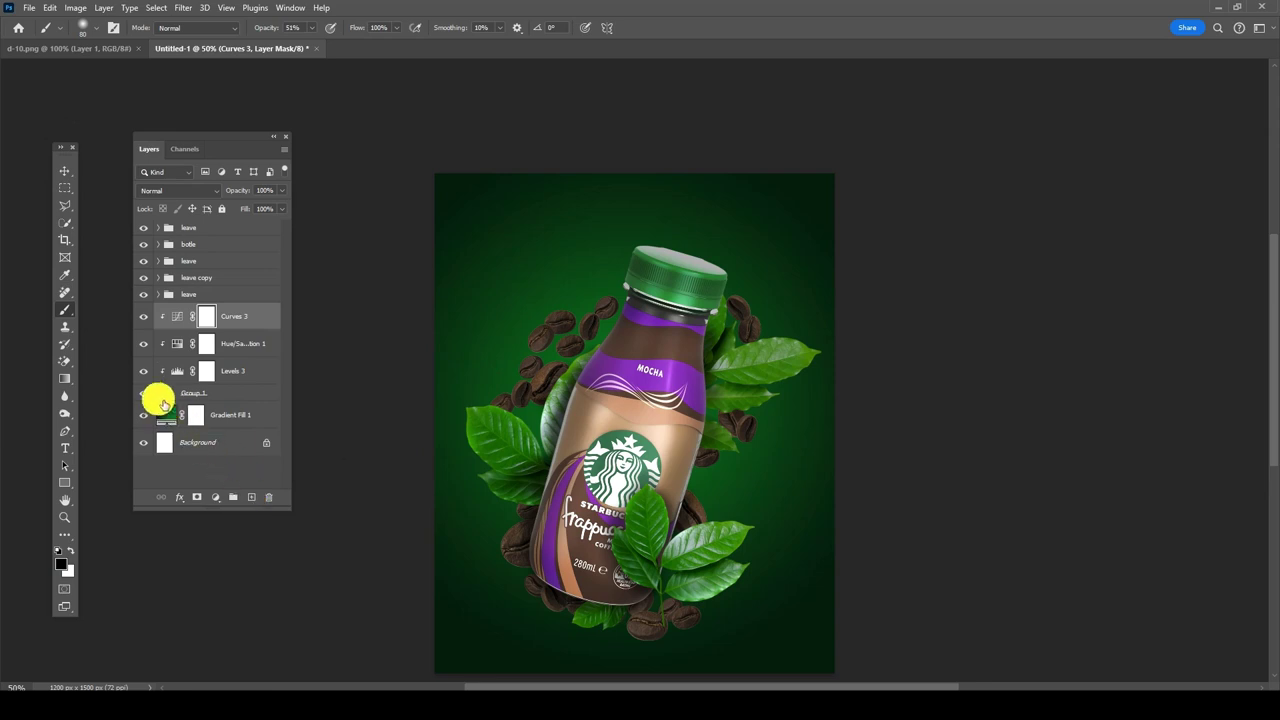
{"action": "left_click", "coordinate": [145, 395]}
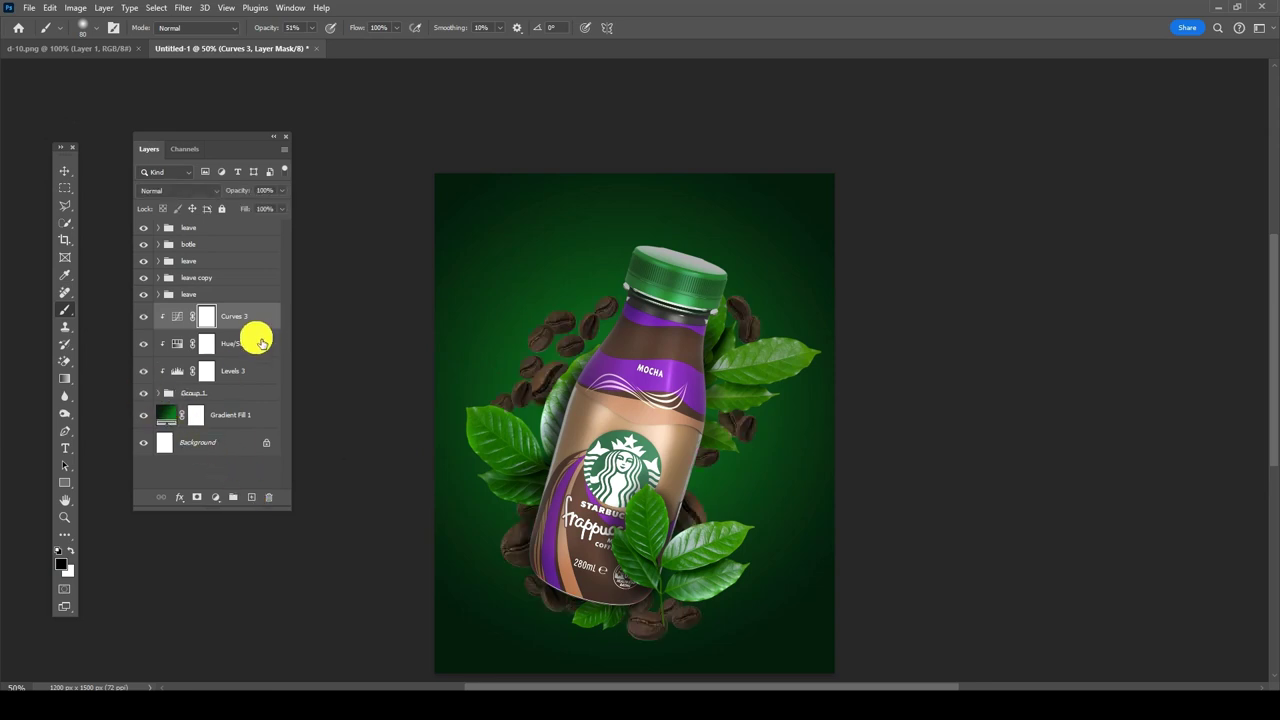
{"action": "left_click", "coordinate": [254, 498]}
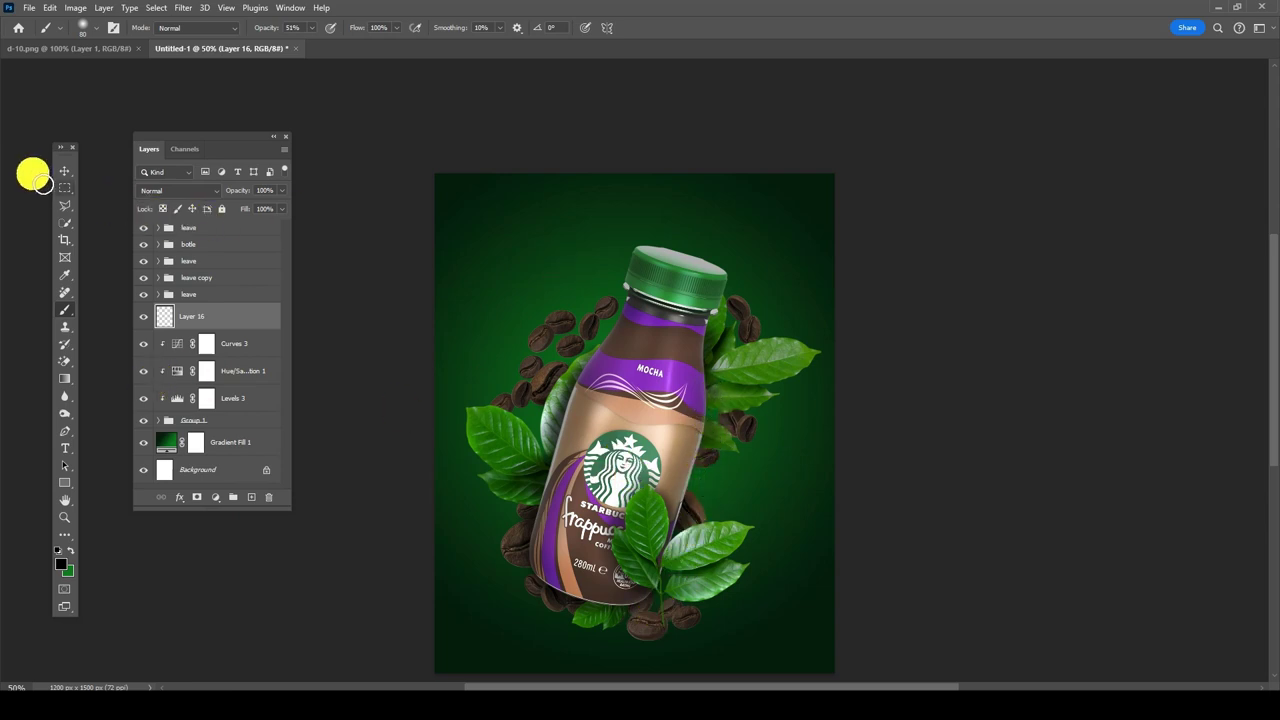
{"action": "left_click_drag", "start_coordinate": [258, 322], "coordinate": [268, 497]}
{"action": "key", "text": "v"}
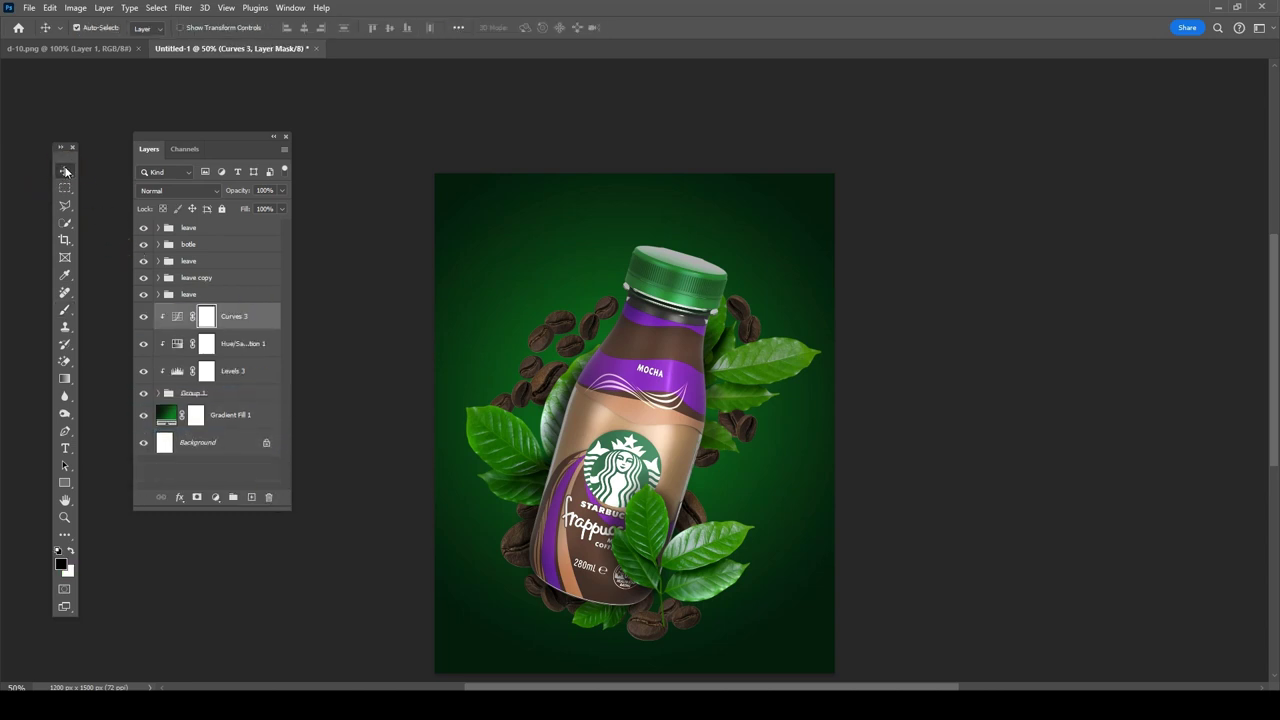
Step: Add Layer 16 above Levels copy in the leave group and paint a subtle right-edge bottle shadow
{"action": "left_click", "coordinate": [760, 370]}
{"action": "left_click", "coordinate": [258, 283]}
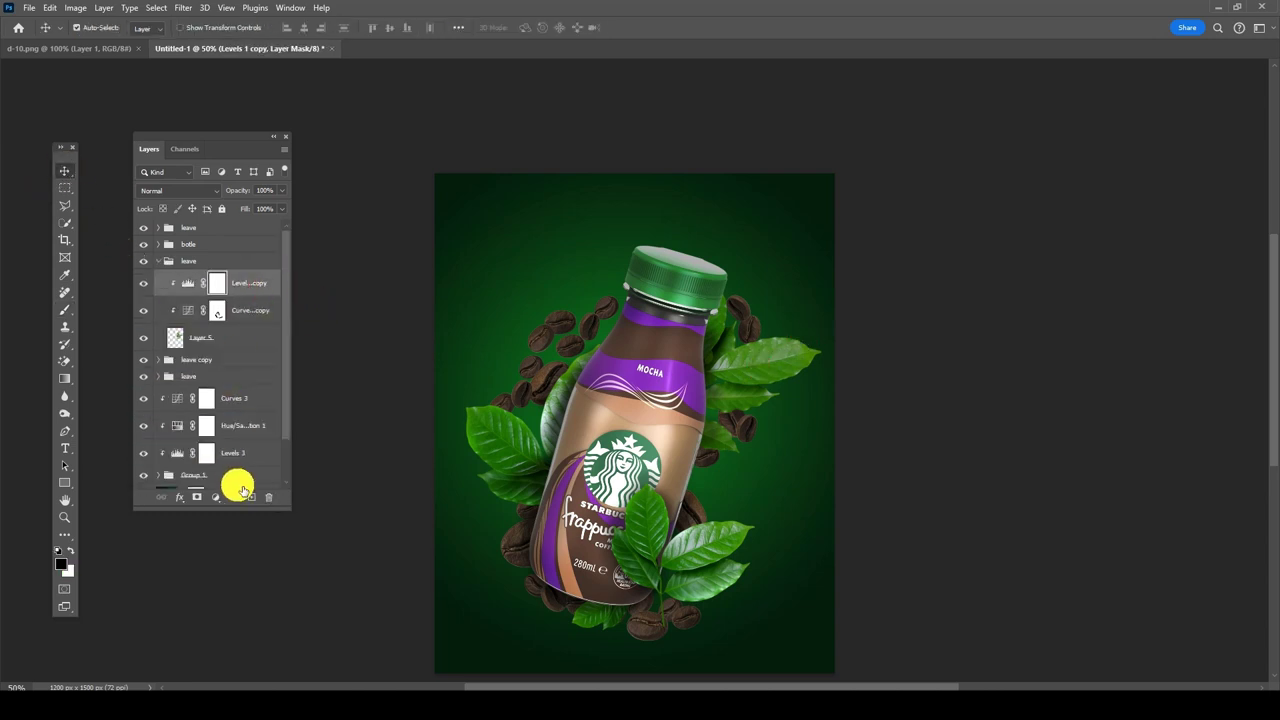
{"action": "left_click", "coordinate": [252, 497]}
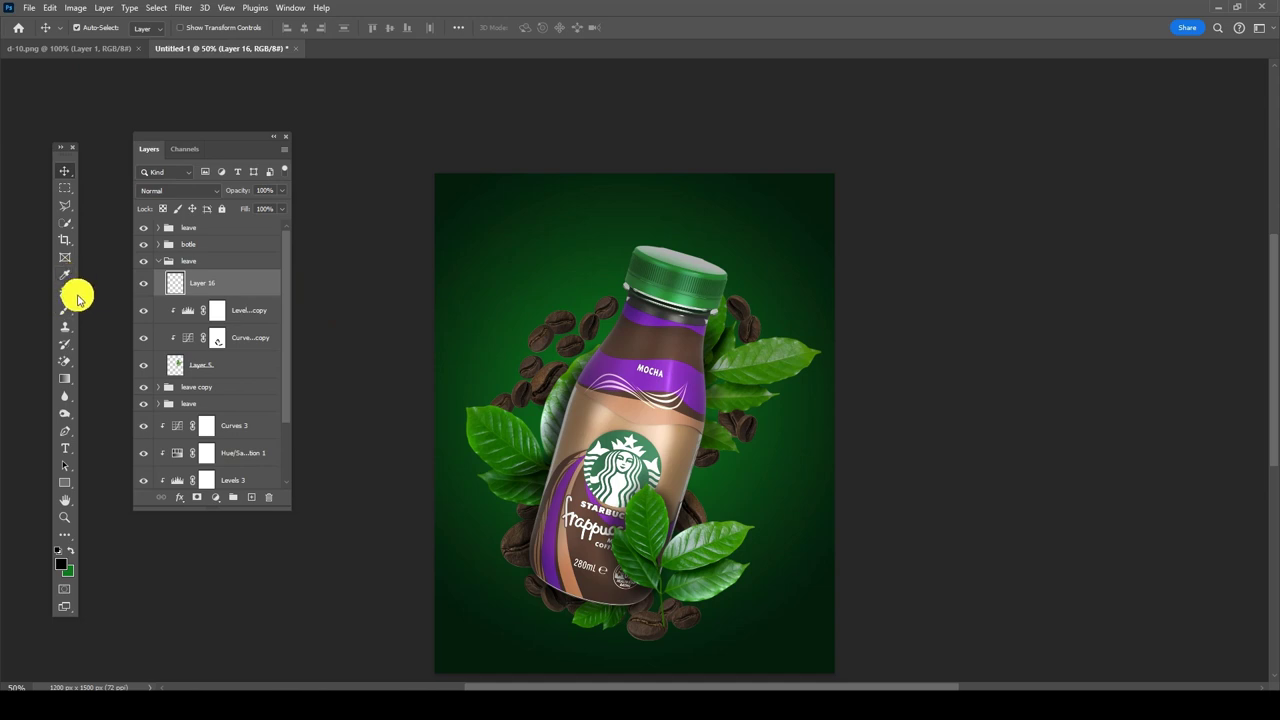
{"action": "left_click", "coordinate": [65, 309]}
{"action": "mouse_move", "coordinate": [708, 386]}
{"action": "left_mouse_down"}
{"action": "mouse_move", "coordinate": [697, 409]}
{"action": "mouse_move", "coordinate": [711, 400]}
{"action": "left_mouse_up"}
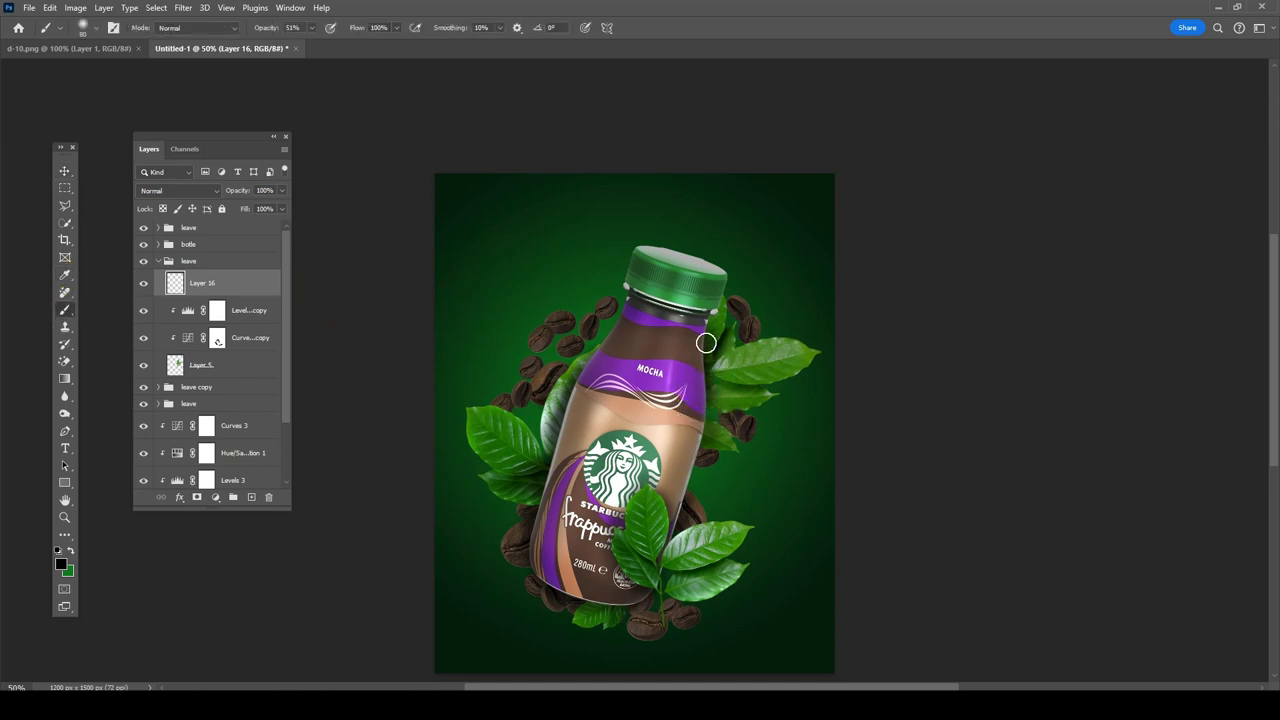
{"action": "left_click", "coordinate": [65, 171]}
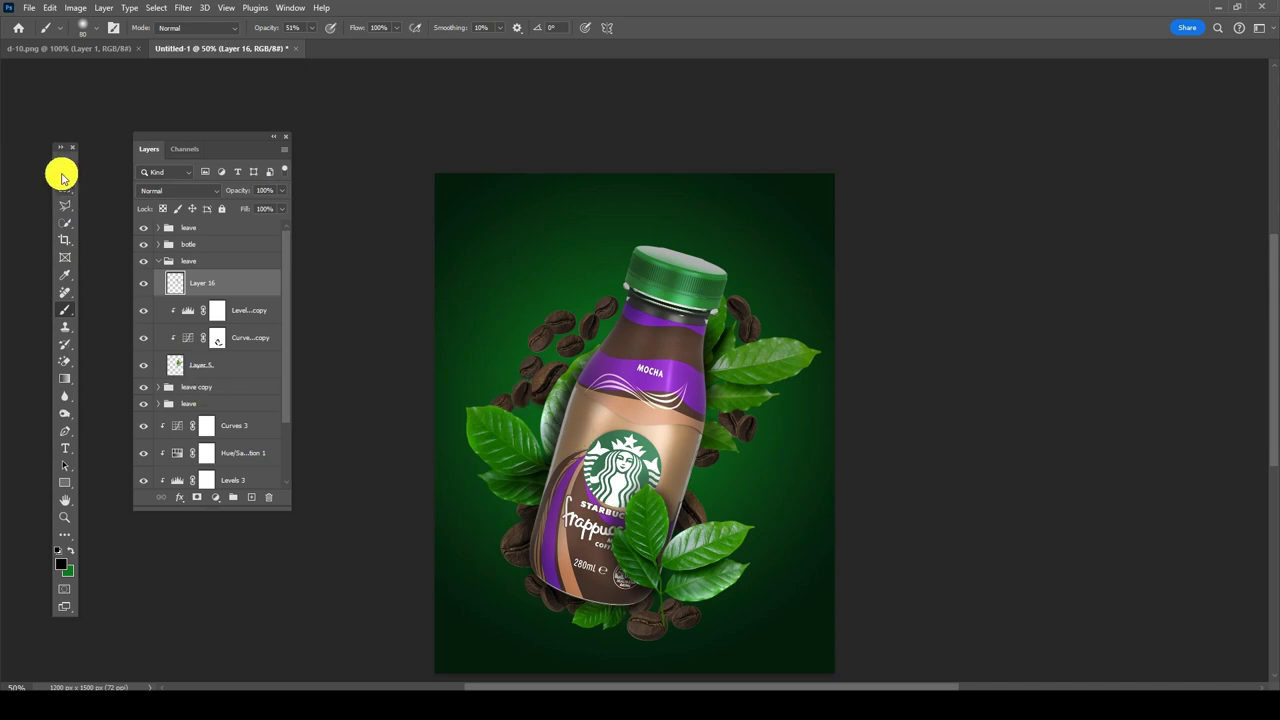
{"action": "left_click", "coordinate": [513, 470]}
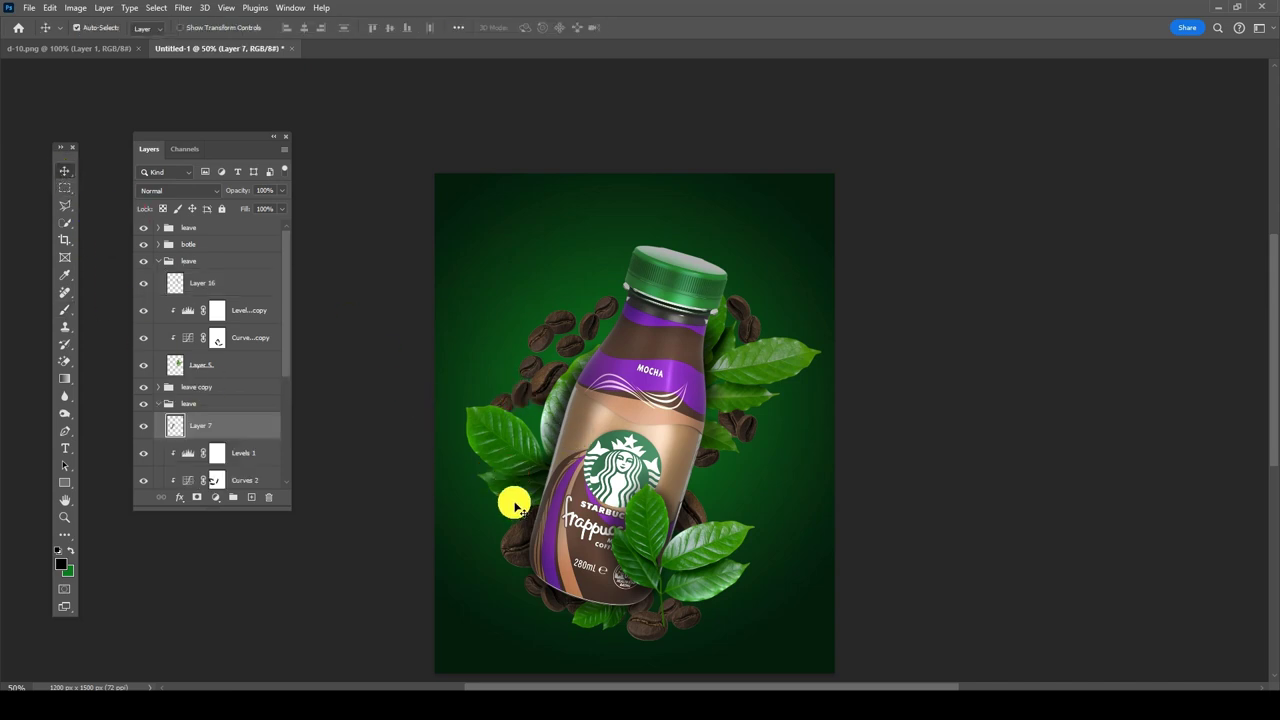
Step: Close the Layers panel and bring it back from the Window menu
{"action": "mouse_move", "coordinate": [513, 490]}
{"action": "left_mouse_down"}
{"action": "mouse_move", "coordinate": [530, 497]}
{"action": "mouse_move", "coordinate": [520, 490]}
{"action": "left_mouse_up"}
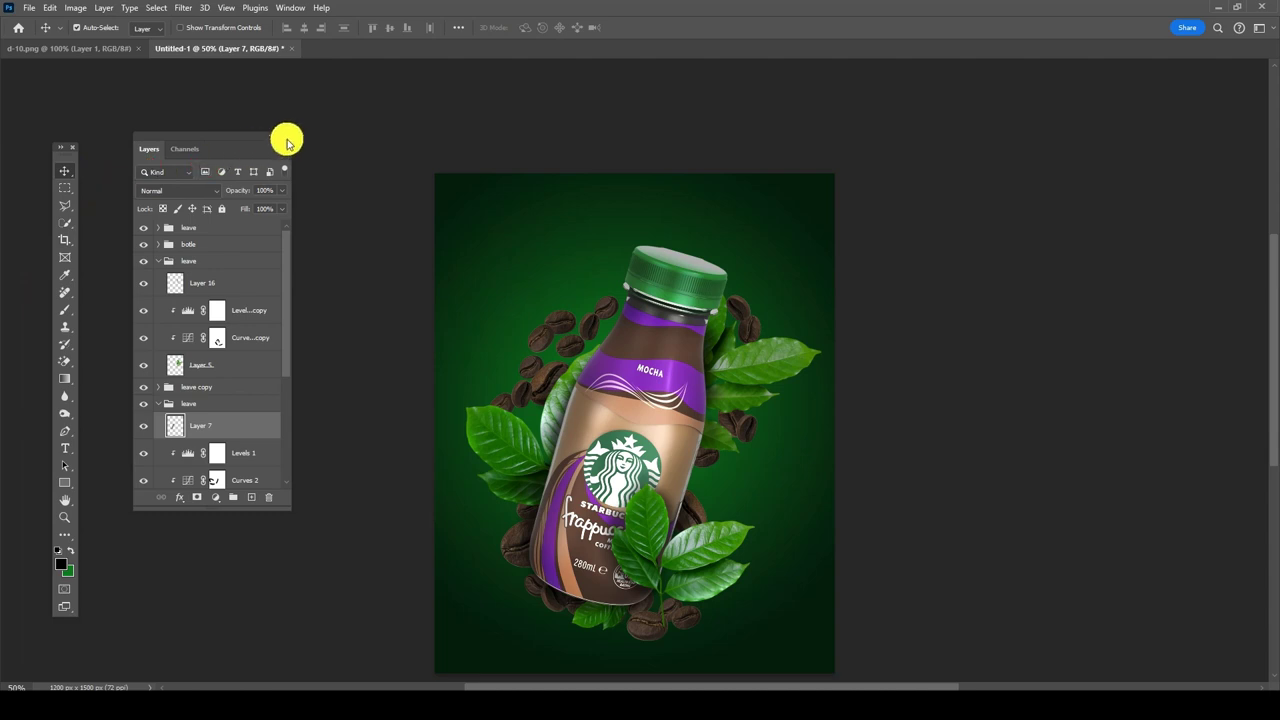
{"action": "left_click", "coordinate": [287, 137]}
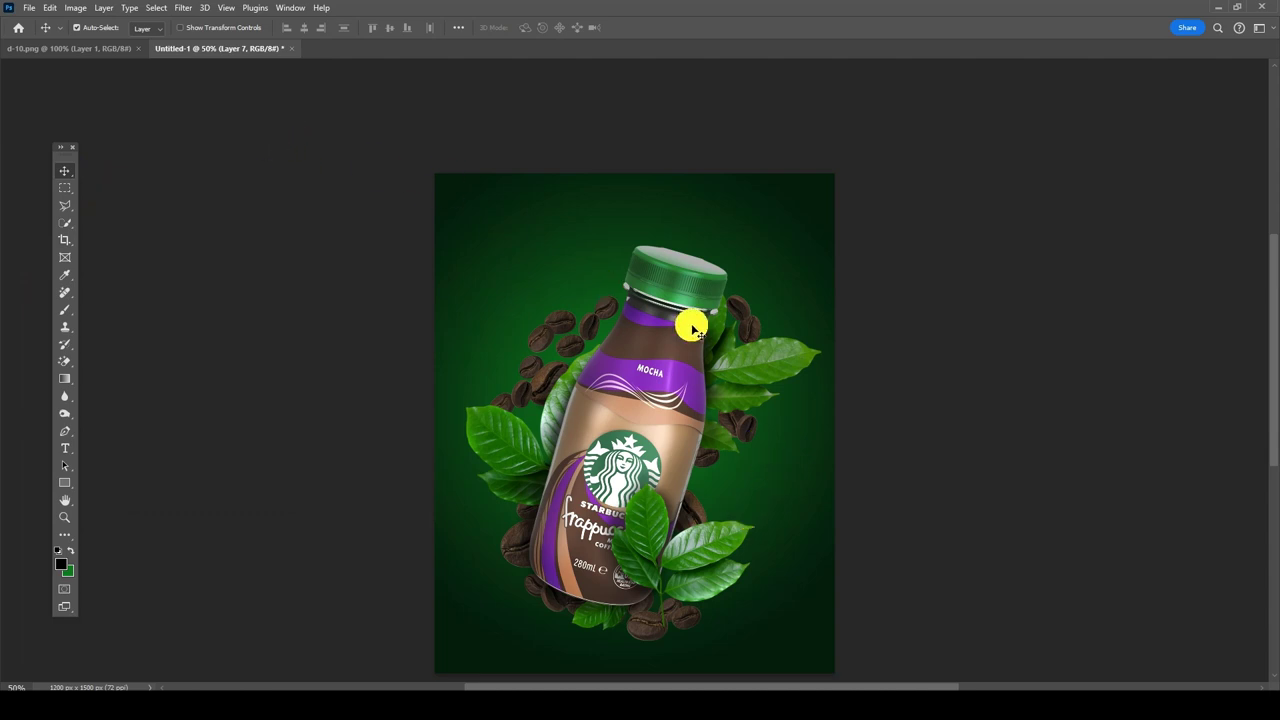
{"action": "left_click_drag", "start_coordinate": [692, 328], "coordinate": [706, 416]}
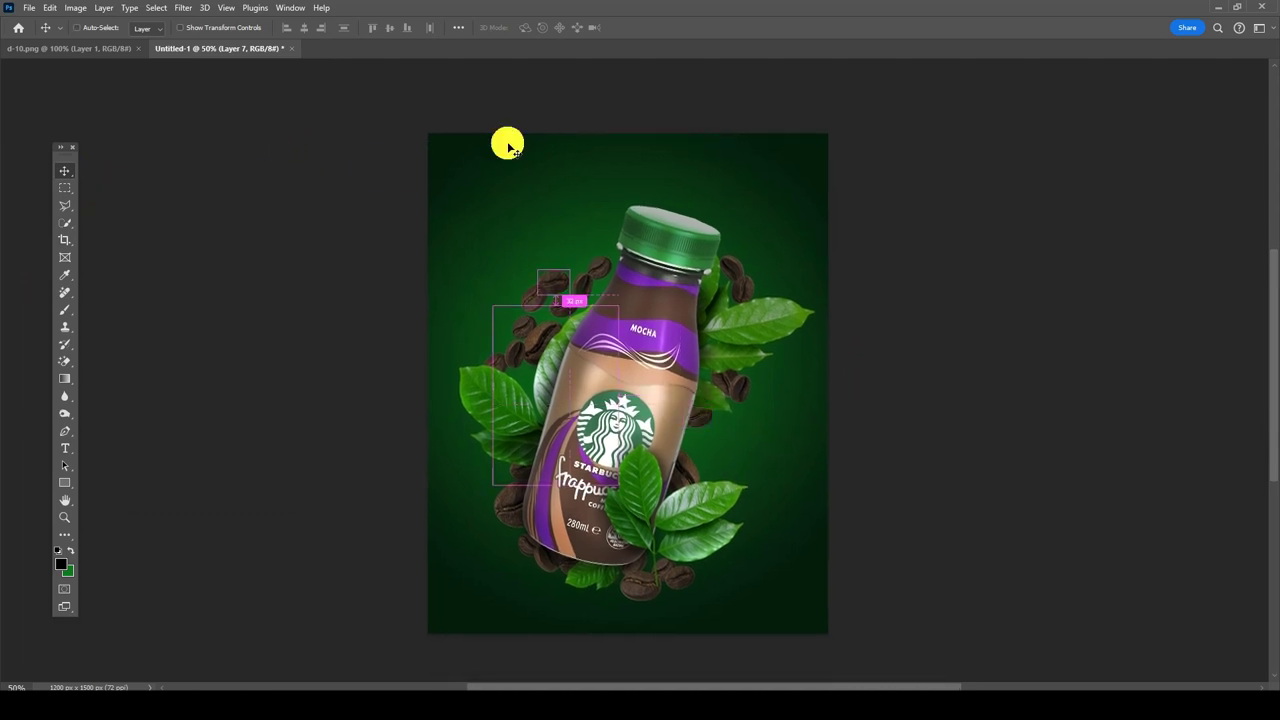
{"action": "left_click", "coordinate": [290, 7]}
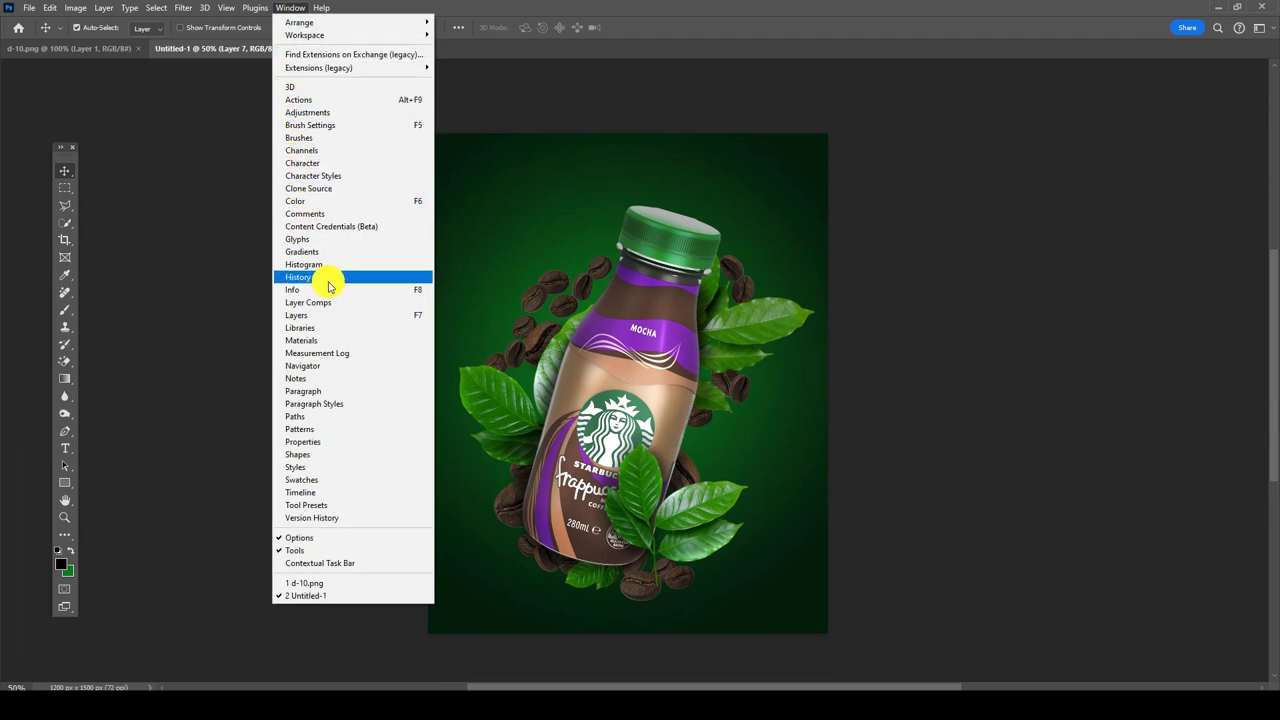
{"action": "left_click", "coordinate": [325, 314]}
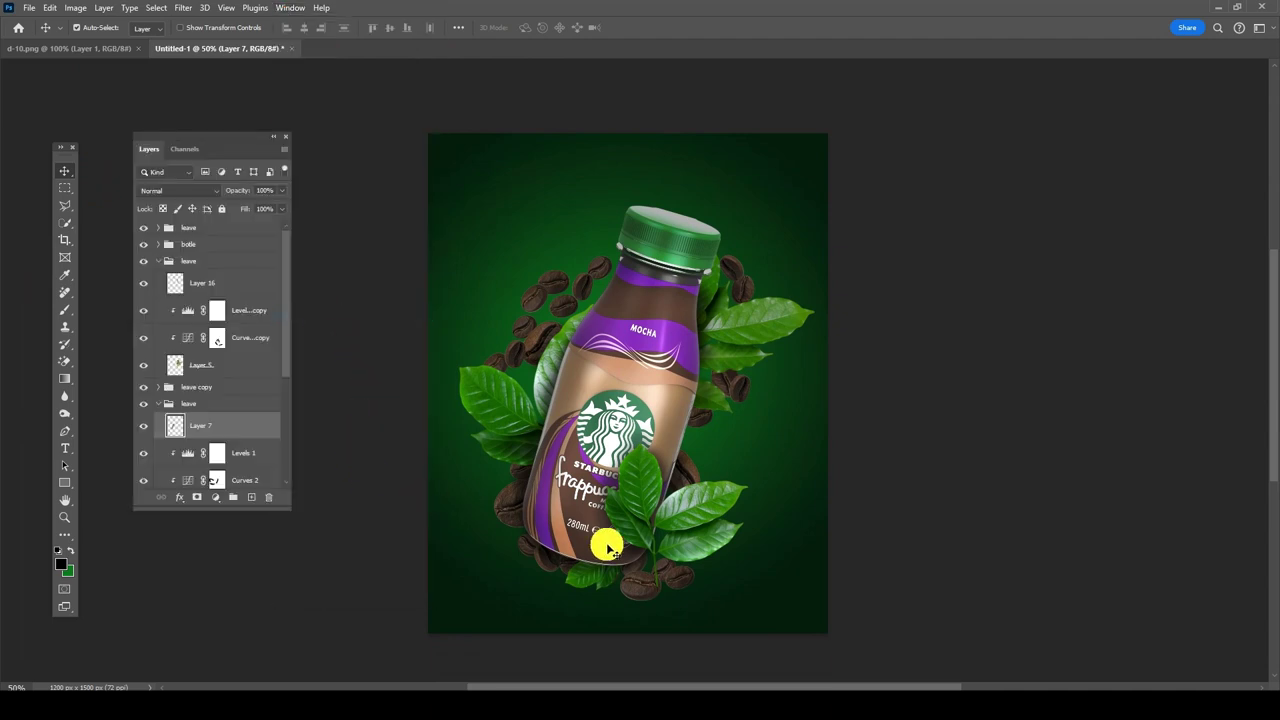
Step: Duplicate the small coffee bean as Layer 12 copy 4 and move it to the lower right
{"action": "left_click", "coordinate": [633, 590]}
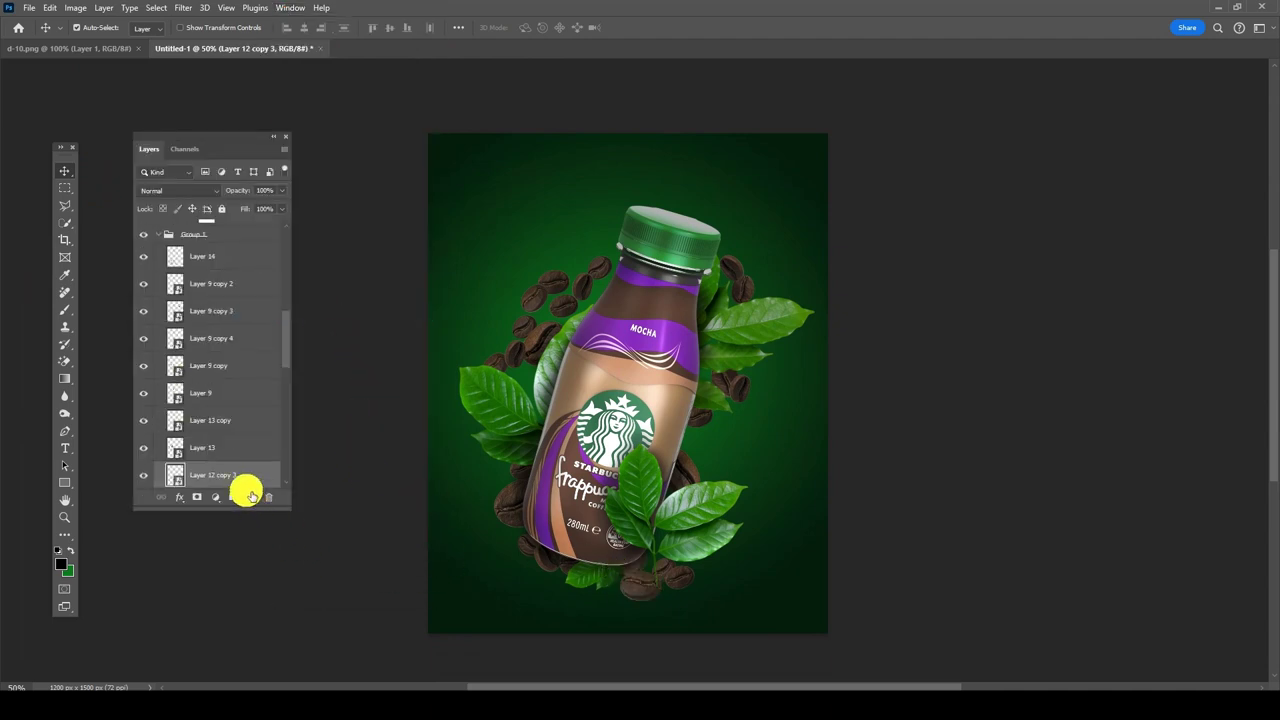
{"action": "left_click_drag", "start_coordinate": [235, 475], "coordinate": [255, 498]}
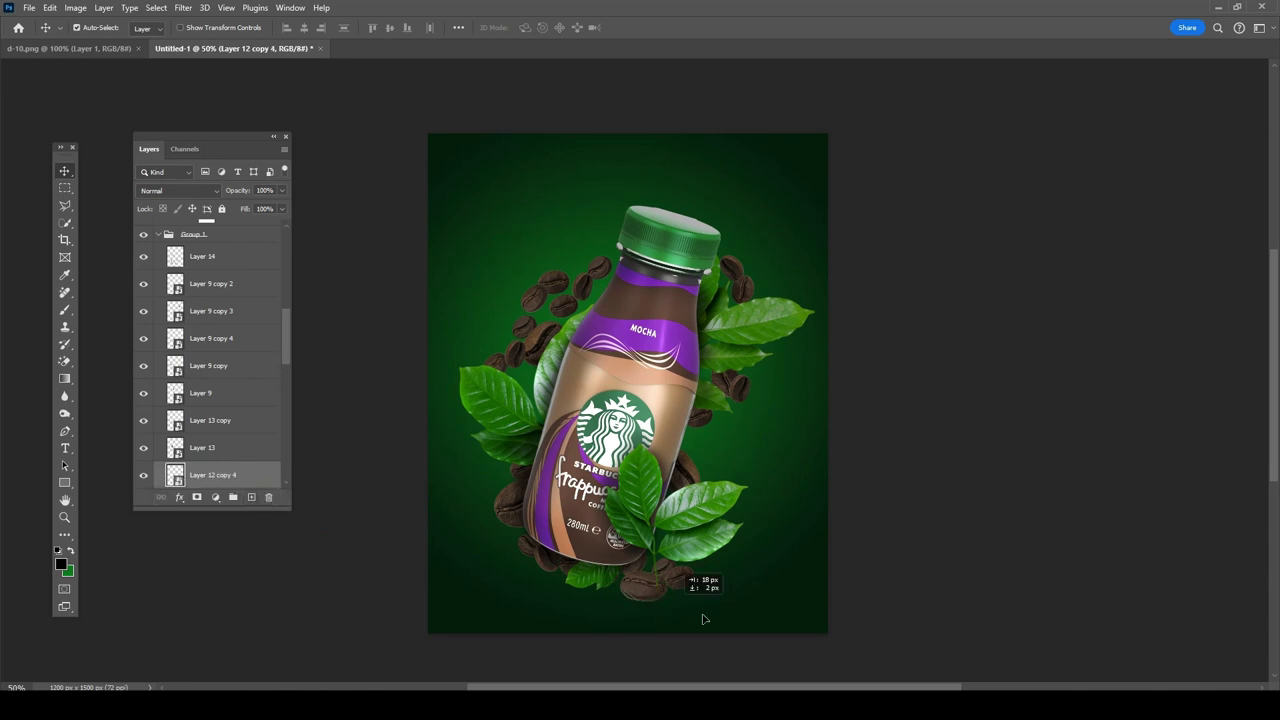
{"action": "left_click_drag", "start_coordinate": [703, 619], "coordinate": [794, 632]}
{"action": "left_click", "coordinate": [49, 7]}
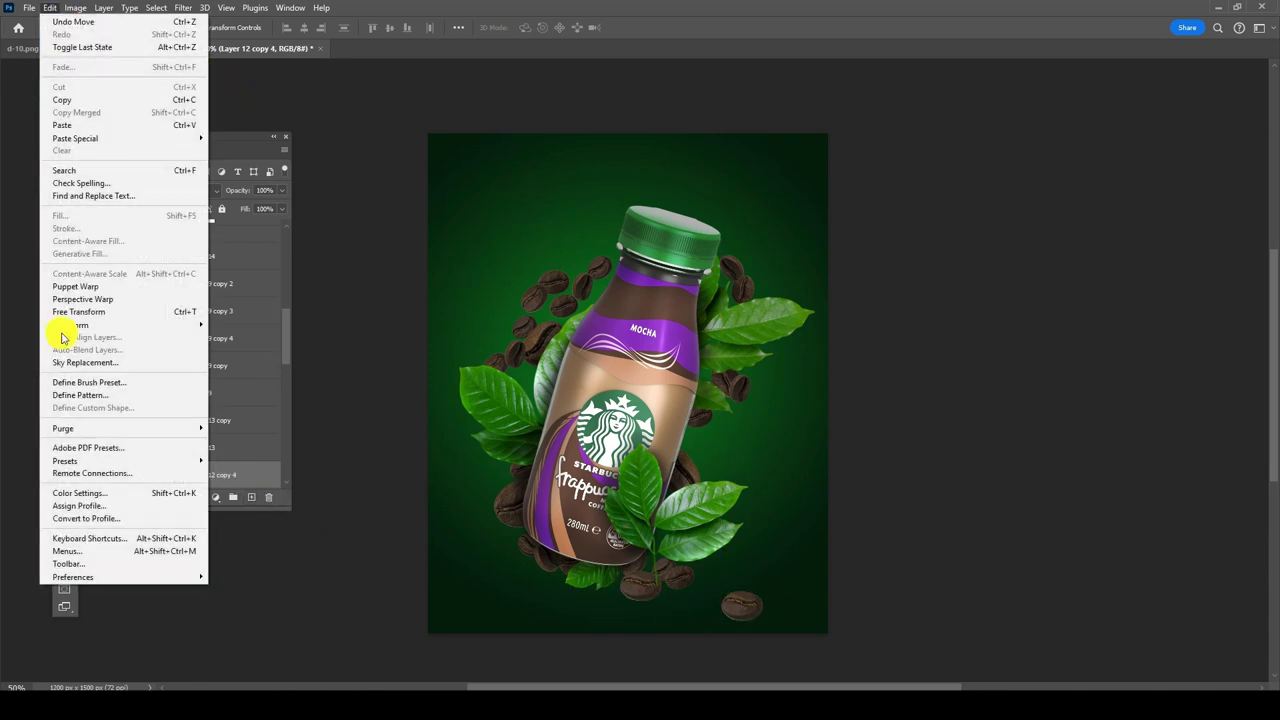
Step: Enlarge and rotate the bean copy so the lower-right corner partly cuts it off
{"action": "left_click", "coordinate": [80, 311]}
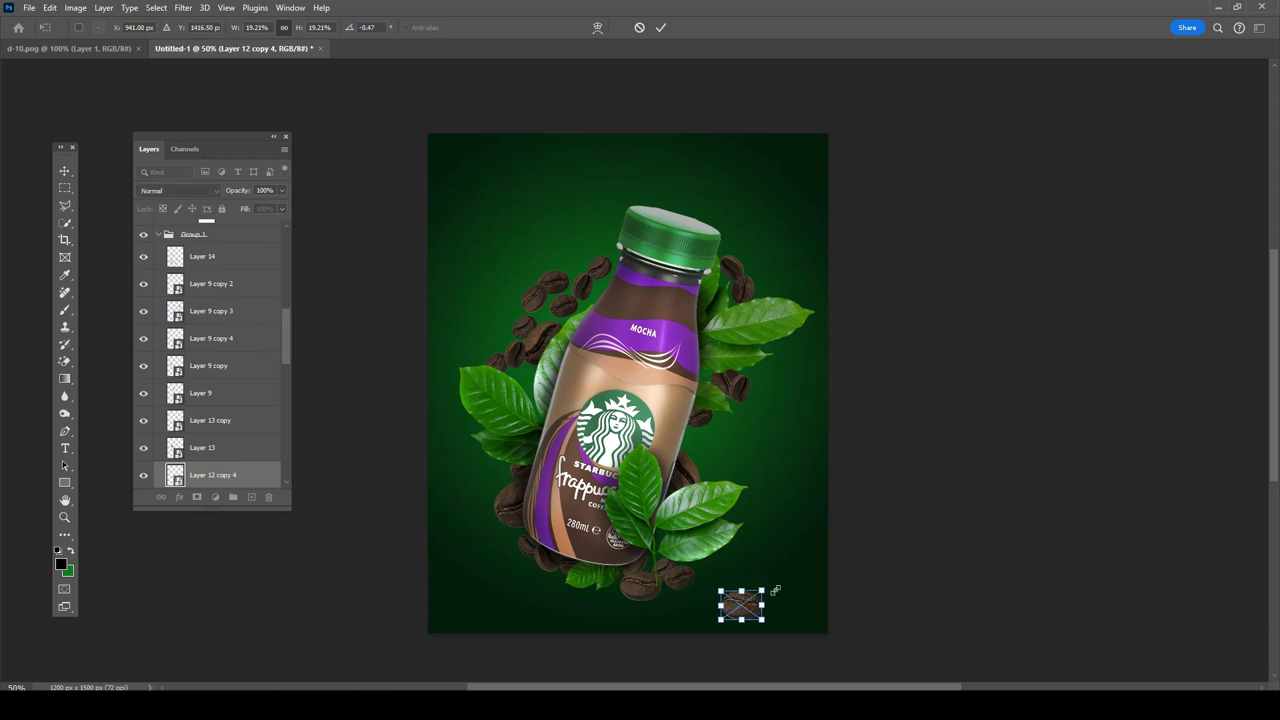
{"action": "mouse_move", "coordinate": [775, 591]}
{"action": "left_mouse_down"}
{"action": "mouse_move", "coordinate": [868, 557]}
{"action": "mouse_move", "coordinate": [824, 500]}
{"action": "left_mouse_up"}
{"action": "left_click_drag", "start_coordinate": [804, 576], "coordinate": [877, 529]}
{"action": "key", "text": "Return"}
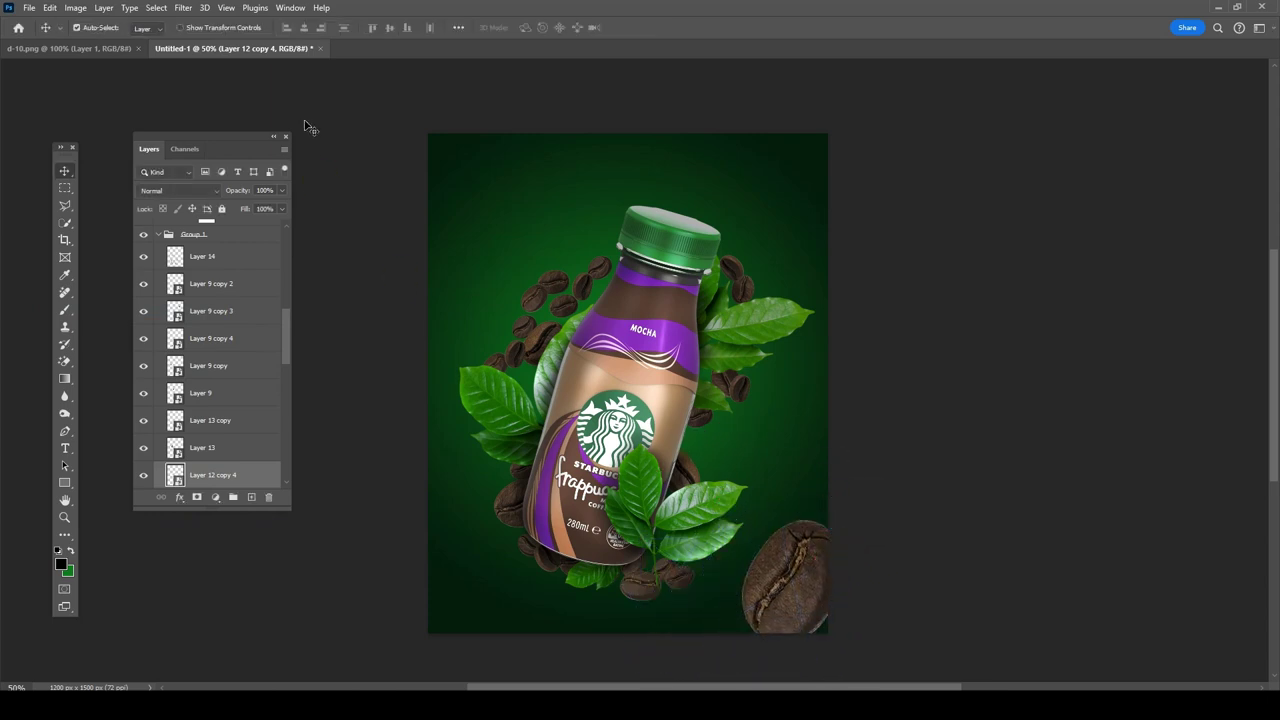
Step: Soften the enlarged corner bean with a 4.0-pixel Gaussian Blur
{"action": "left_click", "coordinate": [183, 8]}
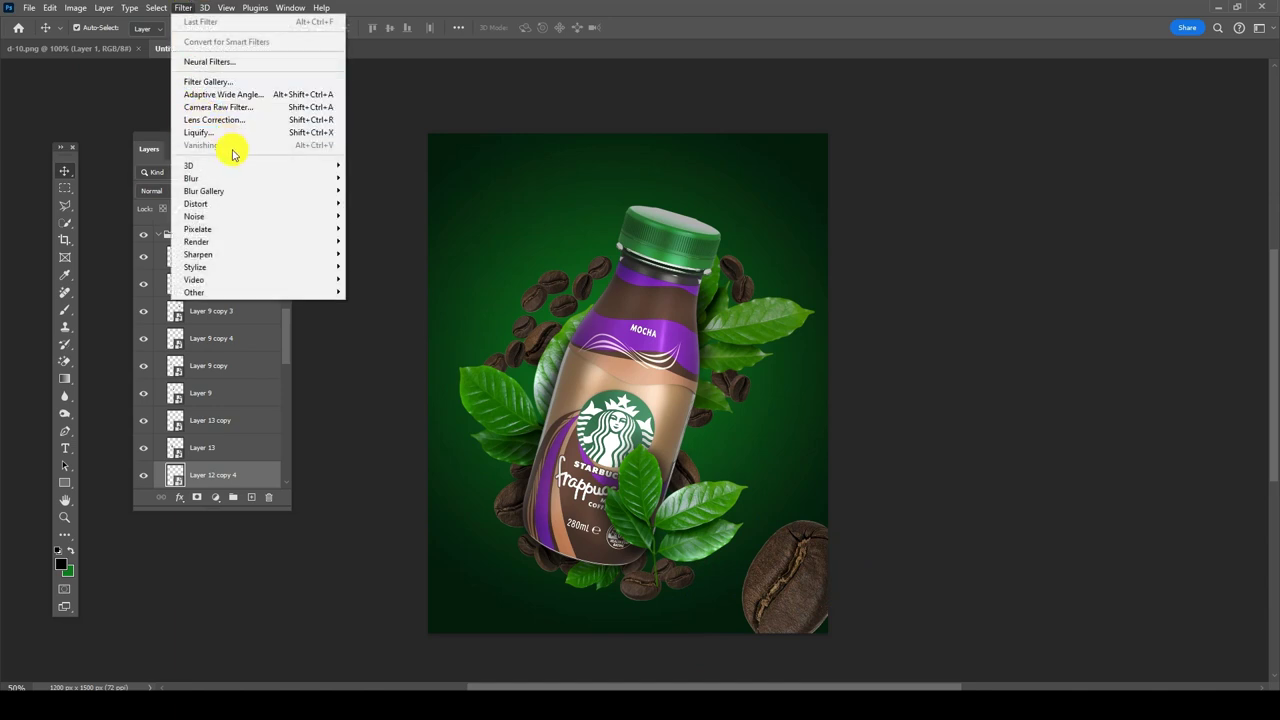
{"action": "mouse_move", "coordinate": [191, 178]}
{"action": "left_click", "coordinate": [380, 226]}
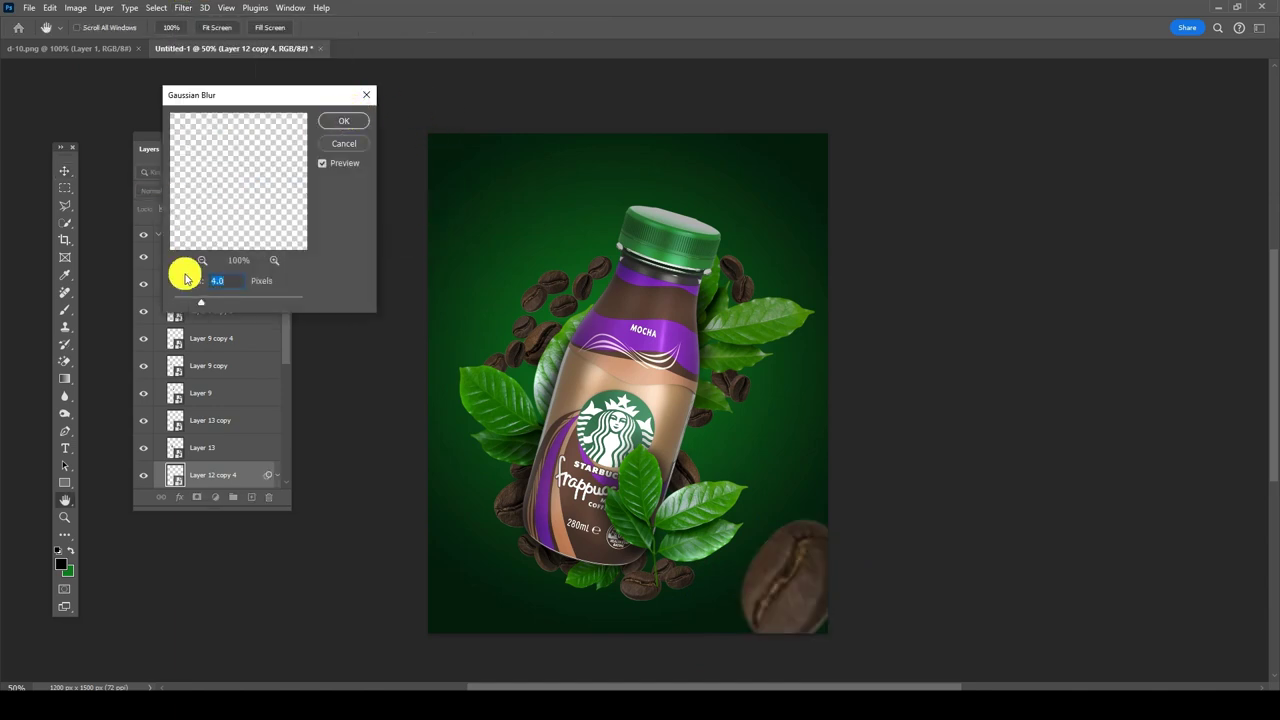
{"action": "left_click", "coordinate": [343, 121]}
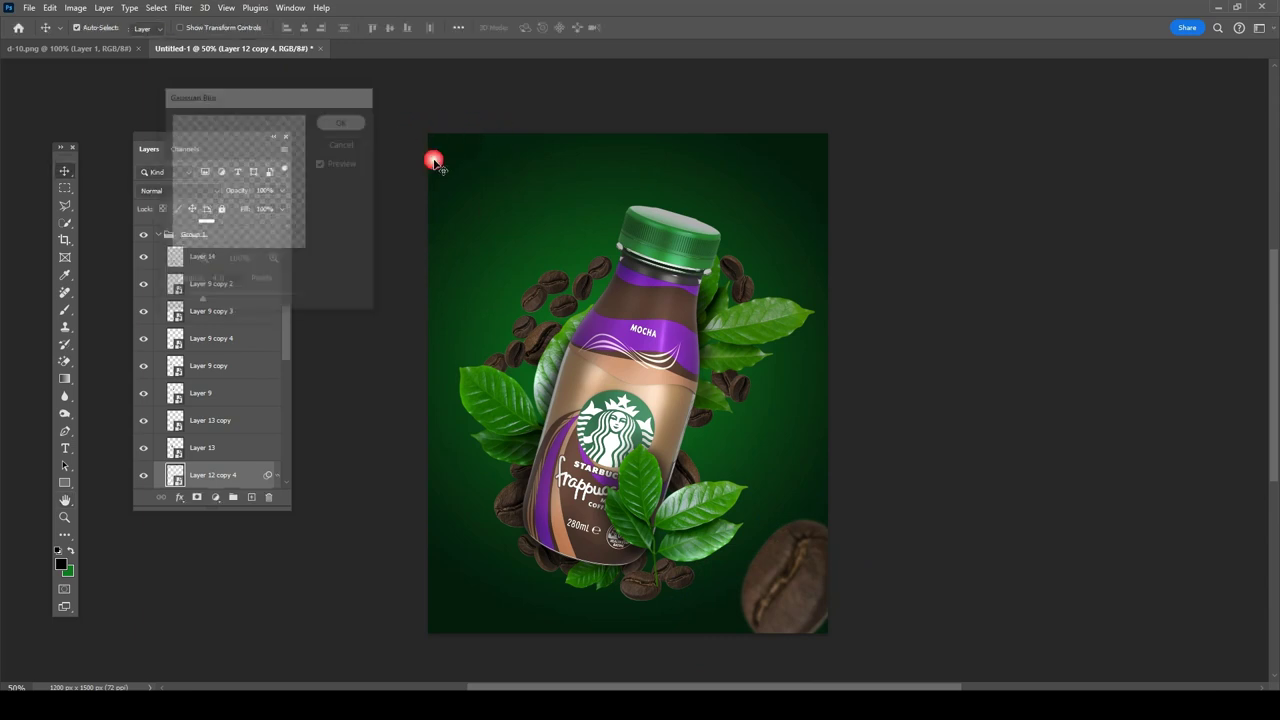
{"action": "left_click", "coordinate": [533, 352]}
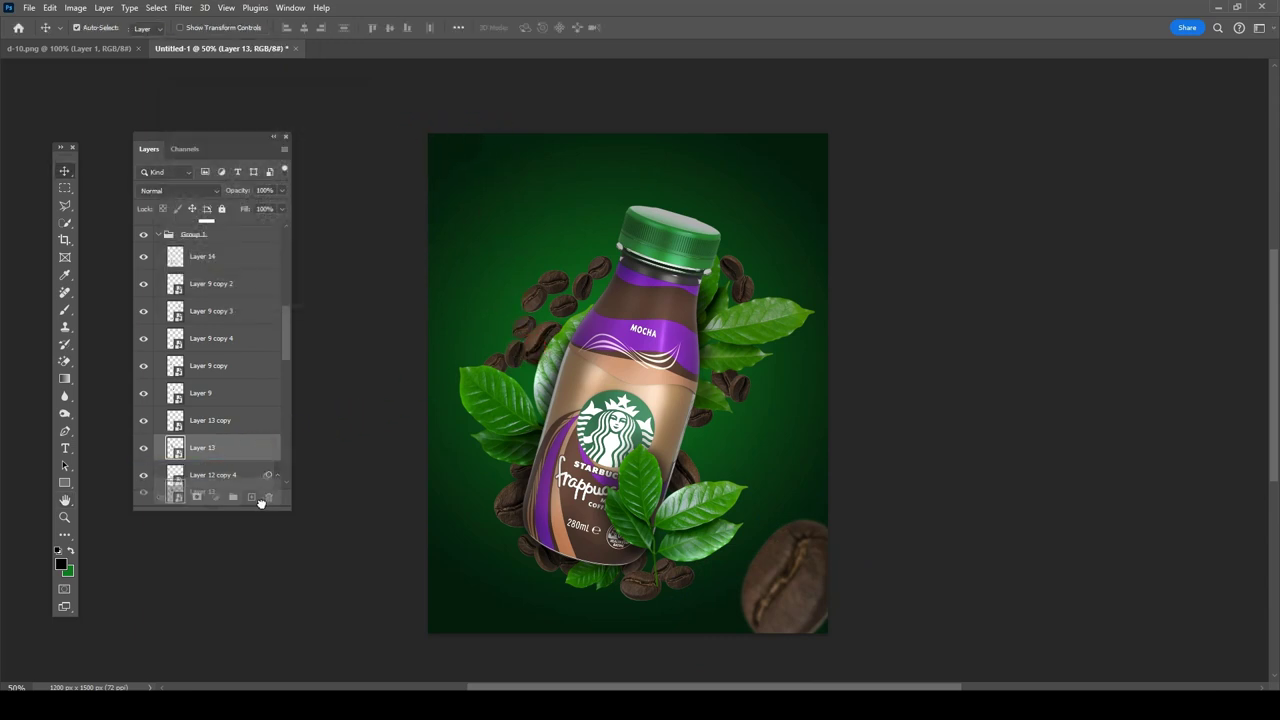
Step: Try an enlarged, rotated copy of the Layer 13 bean at top-left, then delete it
{"action": "left_click_drag", "start_coordinate": [259, 466], "coordinate": [259, 460]}
{"action": "left_click", "coordinate": [49, 8]}
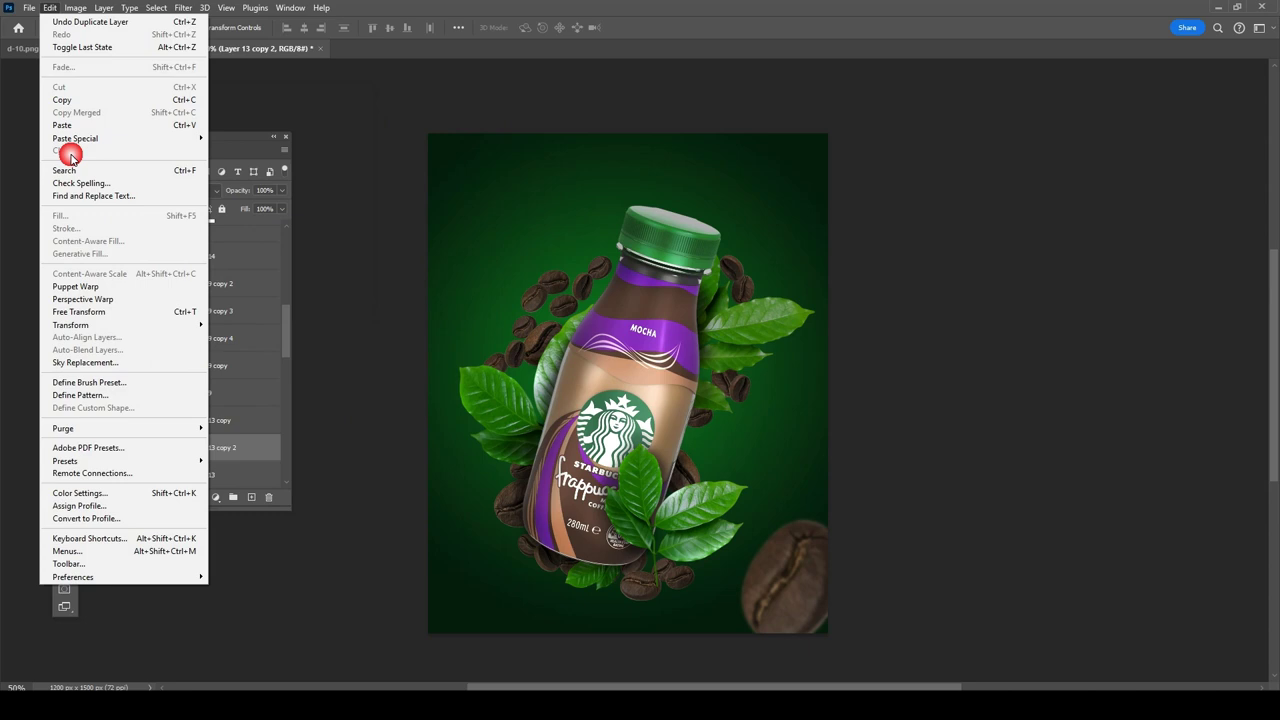
{"action": "left_click", "coordinate": [106, 301]}
{"action": "mouse_move", "coordinate": [578, 325]}
{"action": "left_mouse_down"}
{"action": "mouse_move", "coordinate": [570, 250]}
{"action": "mouse_move", "coordinate": [489, 200]}
{"action": "left_mouse_up"}
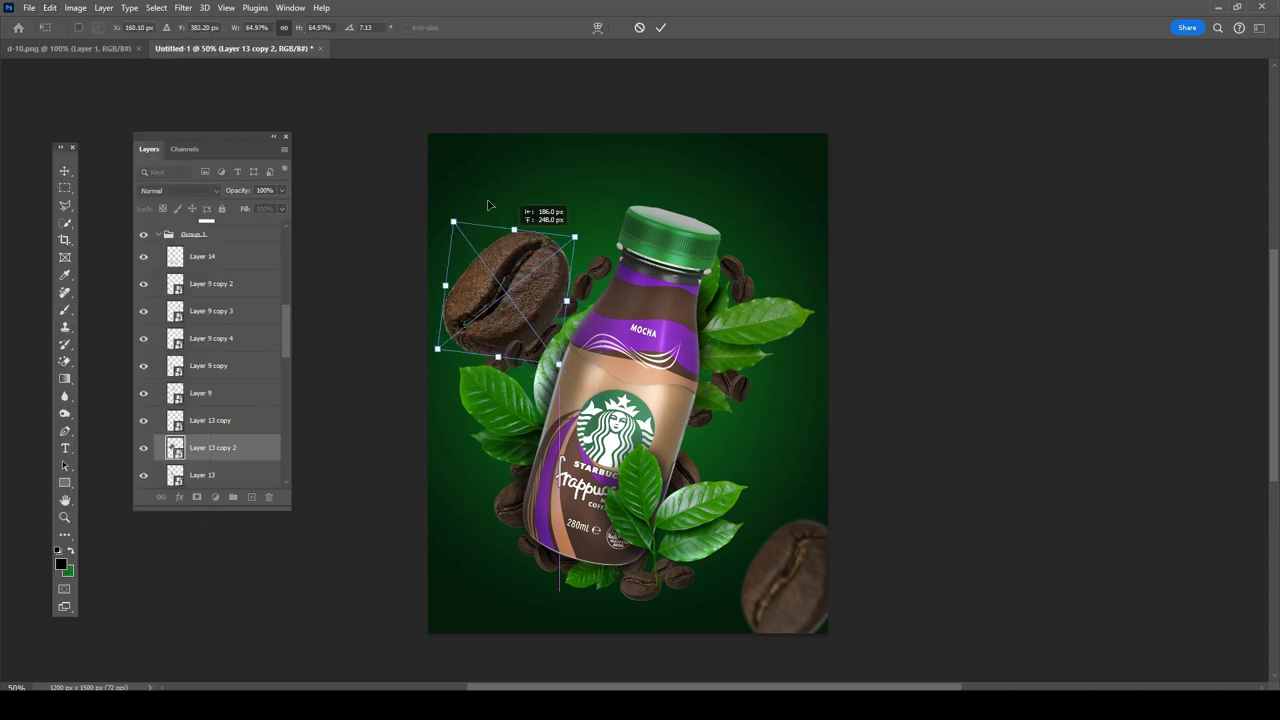
{"action": "left_click_drag", "start_coordinate": [600, 163], "coordinate": [503, 194]}
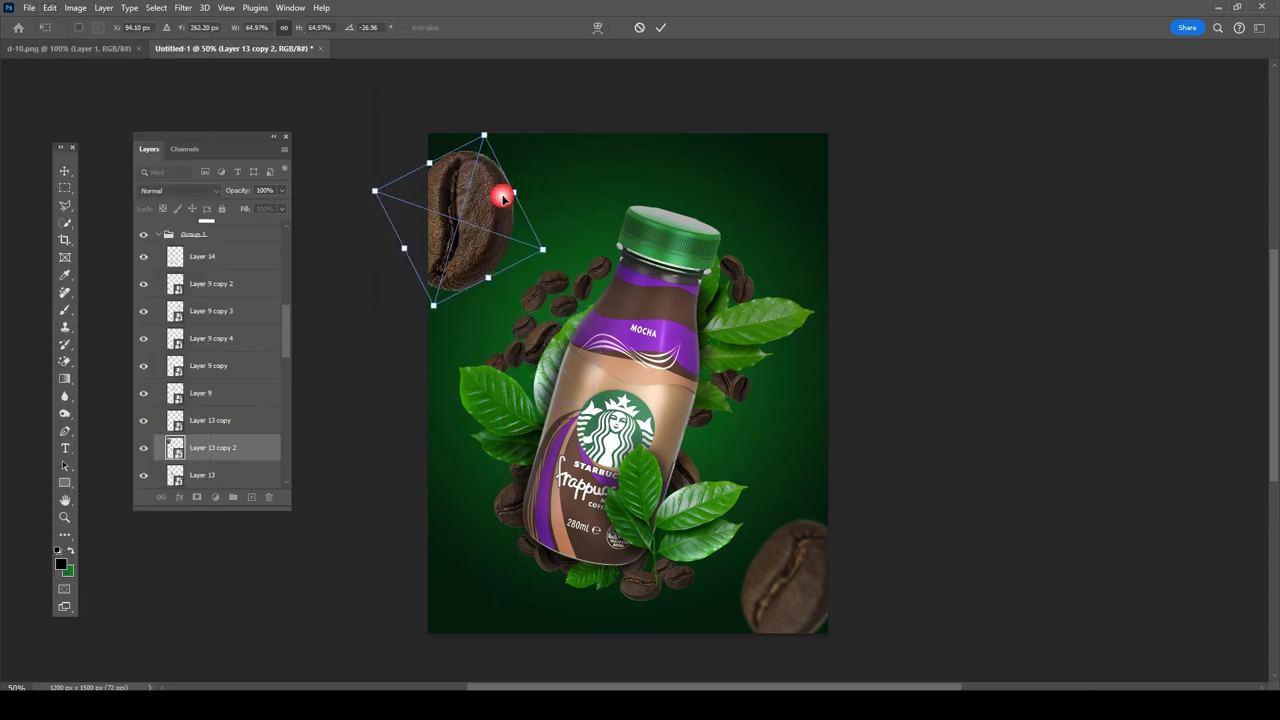
{"action": "double_click", "coordinate": [503, 194]}
{"action": "key", "text": "Delete"}
Step: Duplicate the Layer 9 bean and enlarge it against the top-left canvas edge
{"action": "left_click", "coordinate": [587, 292]}
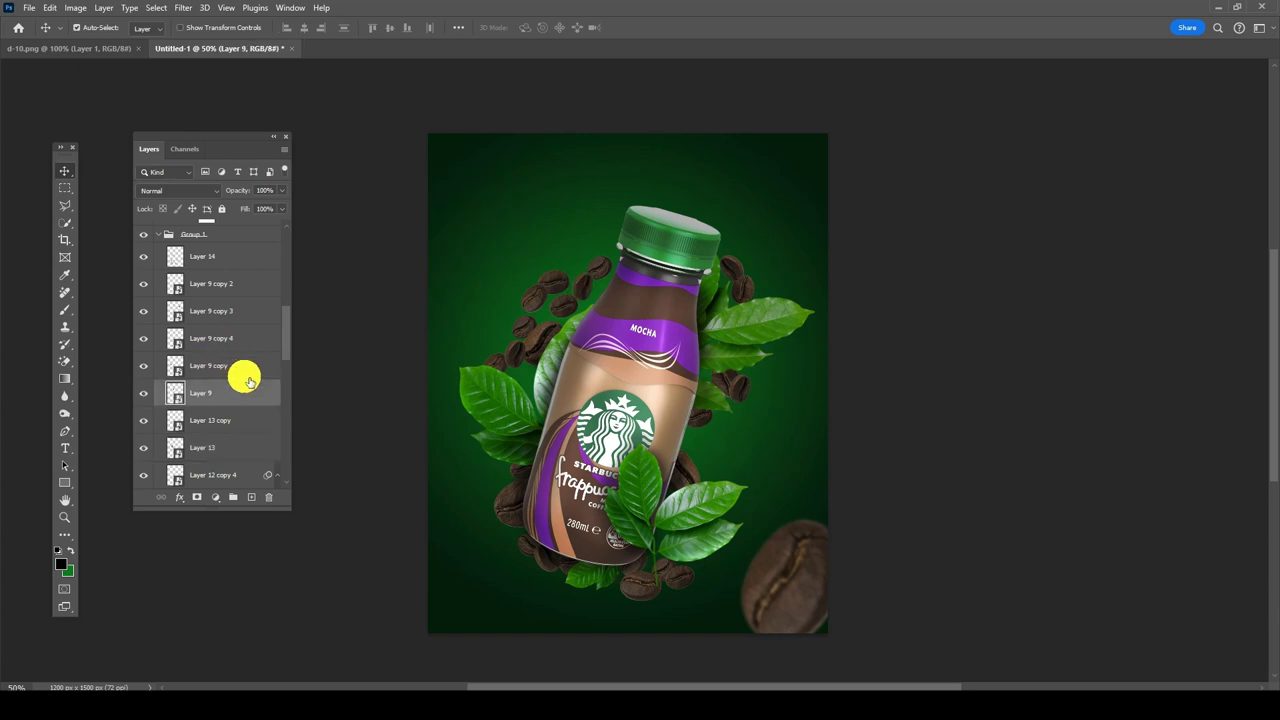
{"action": "key", "text": "ctrl+j"}
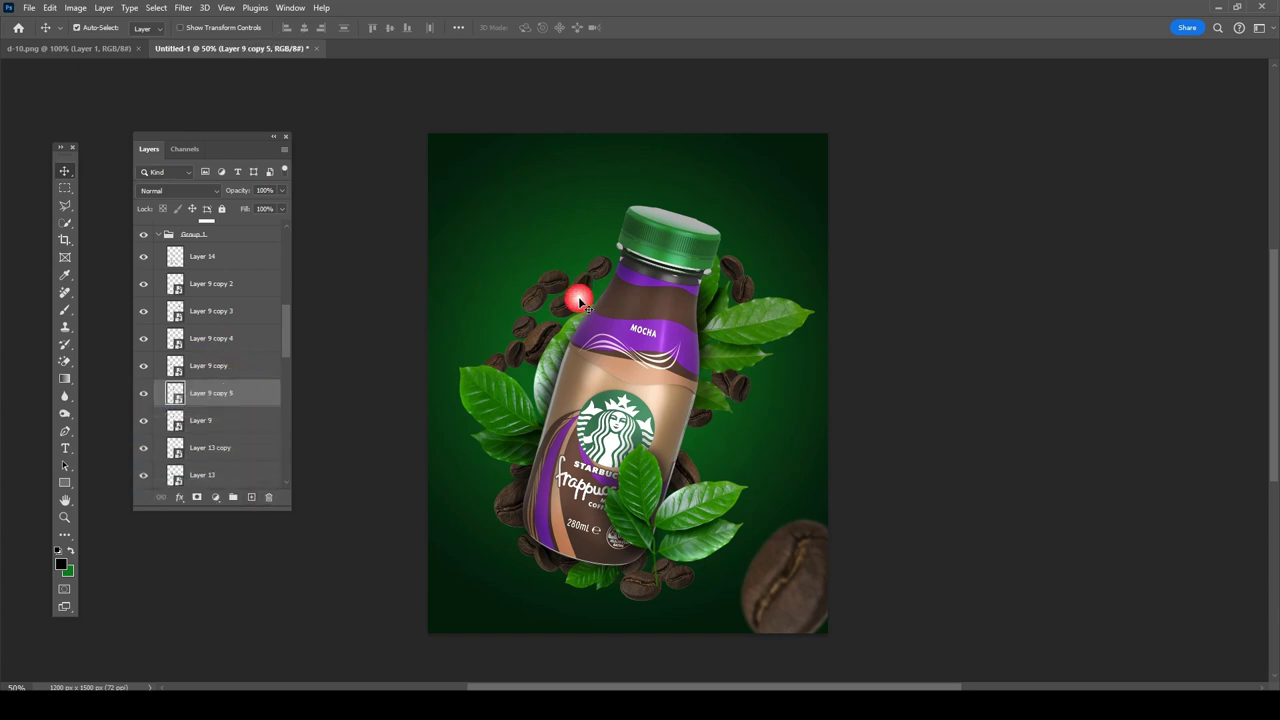
{"action": "left_click_drag", "start_coordinate": [583, 292], "coordinate": [476, 203]}
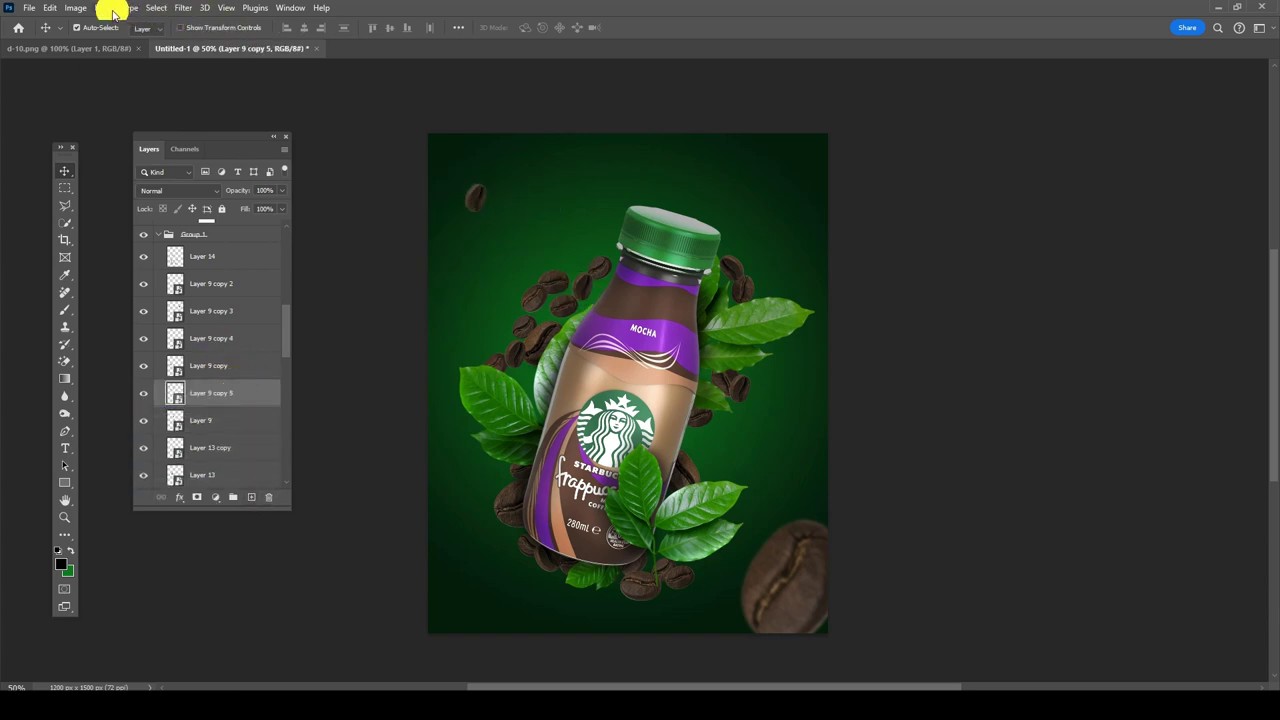
{"action": "key", "text": "ctrl+t"}
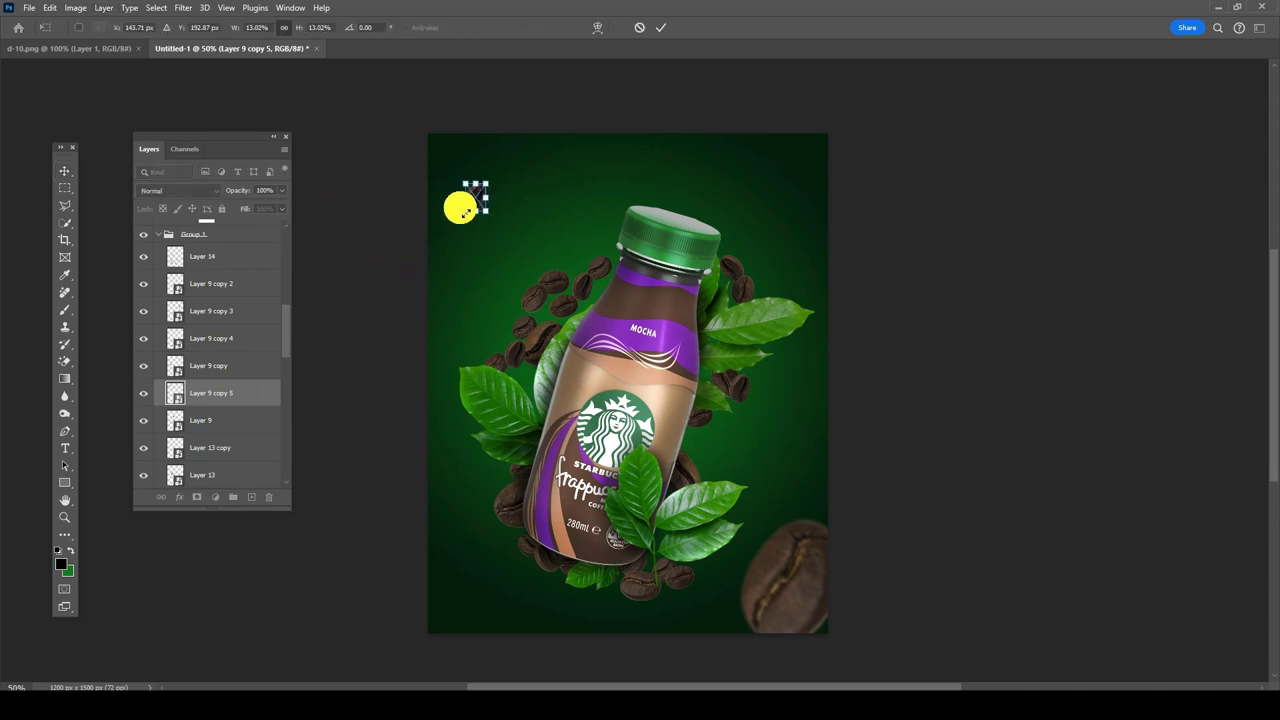
{"action": "left_click_drag", "start_coordinate": [462, 210], "coordinate": [427, 244]}
{"action": "mouse_move", "coordinate": [488, 193]}
{"action": "left_mouse_down"}
{"action": "mouse_move", "coordinate": [443, 191]}
{"action": "mouse_move", "coordinate": [466, 180]}
{"action": "left_mouse_up"}
{"action": "key", "text": "Return"}
Step: Blur the top-left bean by 4 pixels and push it further into the corner
{"action": "left_click", "coordinate": [183, 7]}
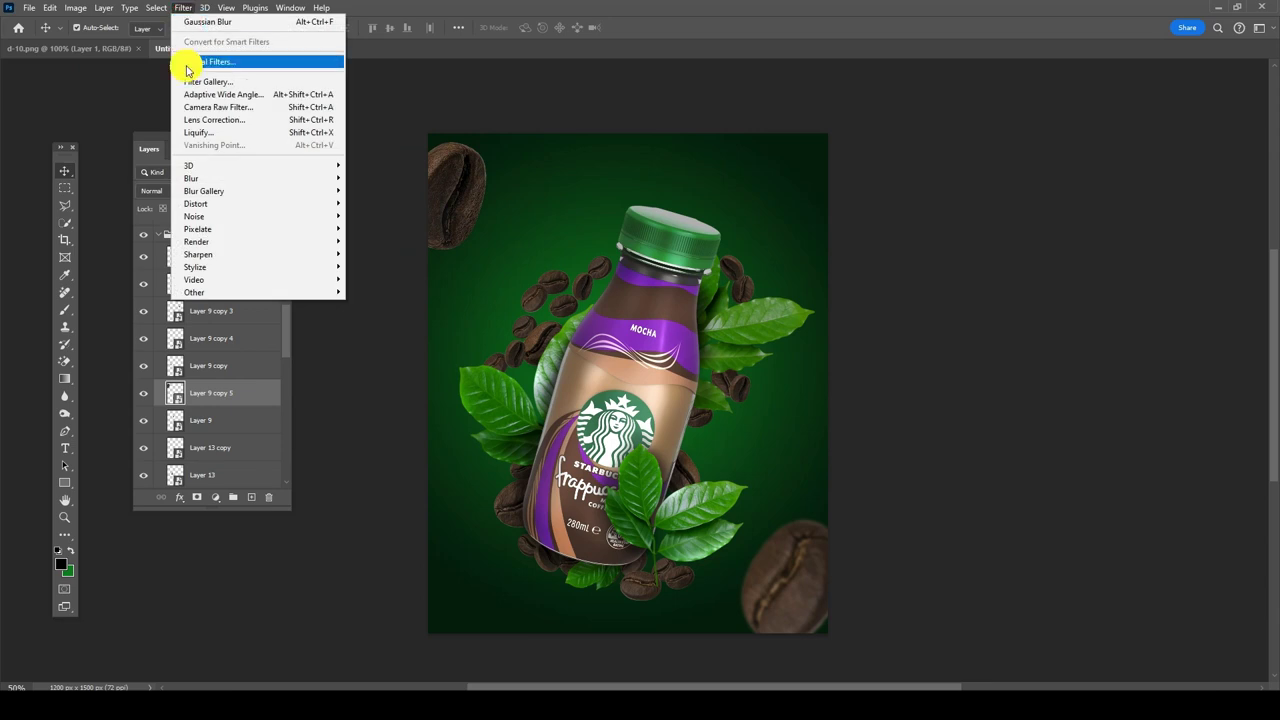
{"action": "left_click", "coordinate": [203, 23]}
{"action": "left_click", "coordinate": [467, 197]}
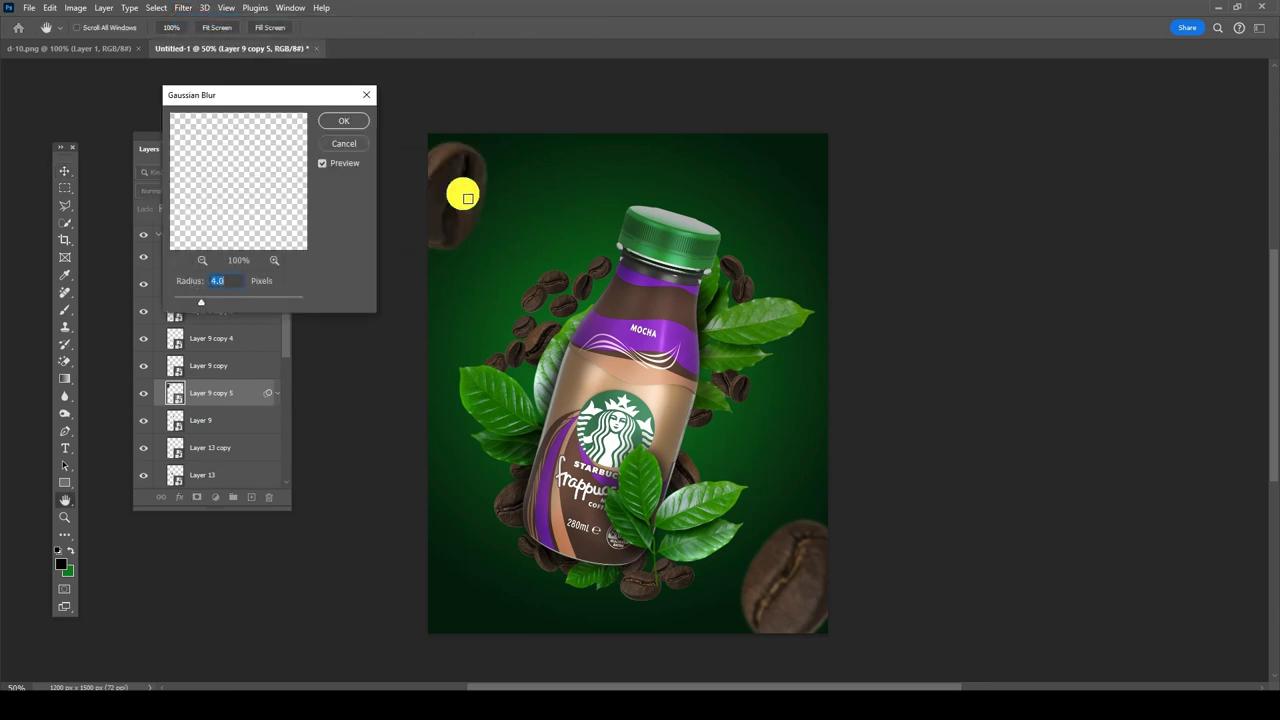
{"action": "left_click", "coordinate": [331, 120]}
{"action": "left_click_drag", "start_coordinate": [469, 208], "coordinate": [450, 170]}
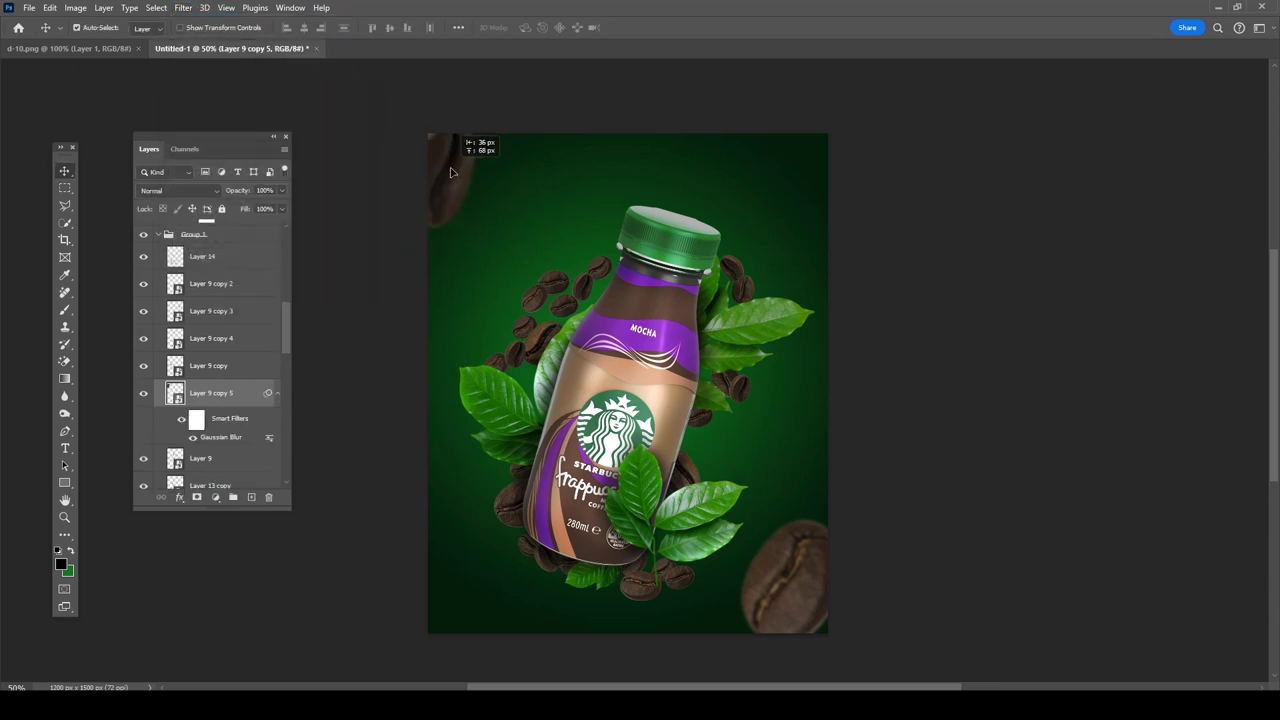
{"action": "left_click", "coordinate": [838, 420]}
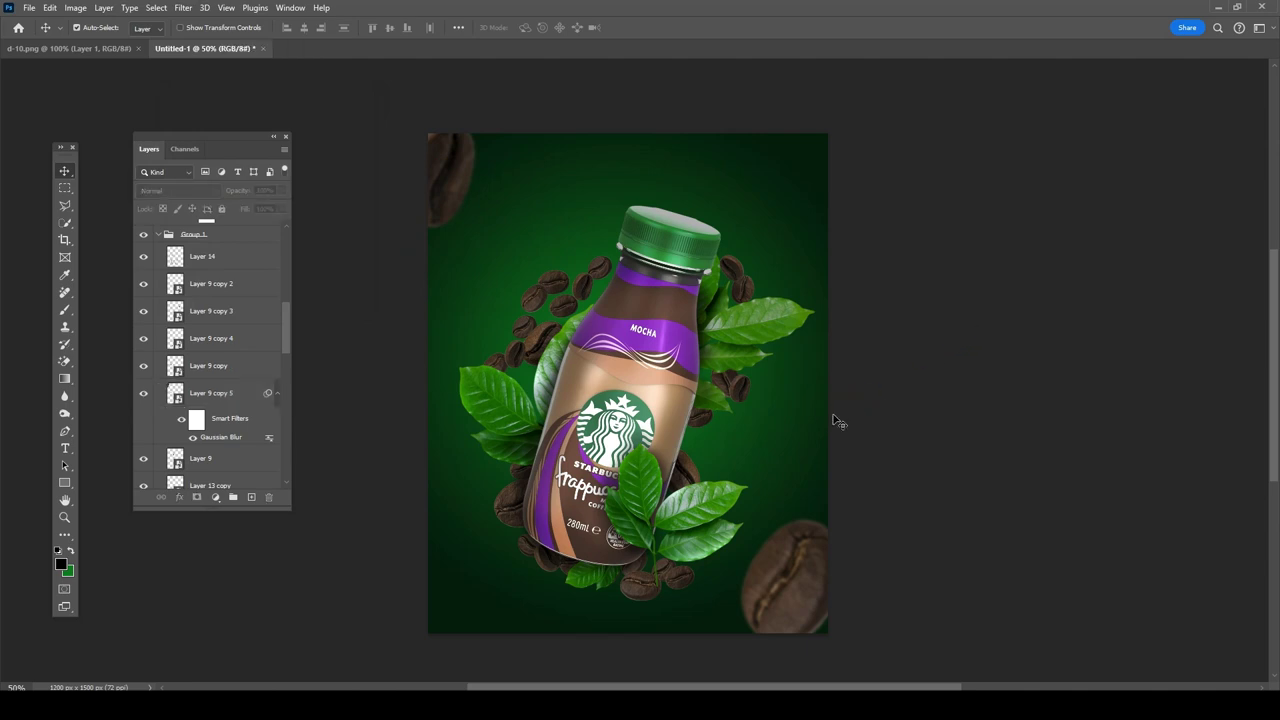
Step: Duplicate the leave copy group as leave copy 2 and convert it to a smart object
{"action": "left_click", "coordinate": [700, 507]}
{"action": "left_click", "coordinate": [590, 584]}
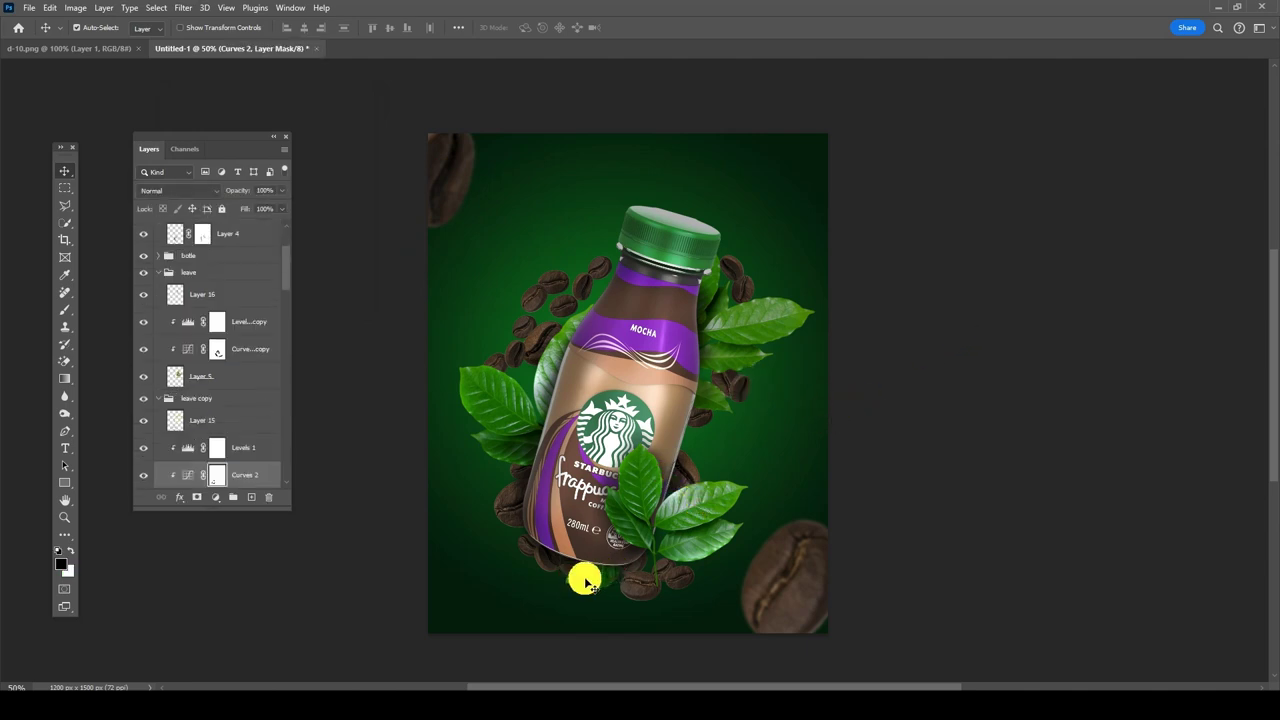
{"action": "left_click", "coordinate": [165, 401]}
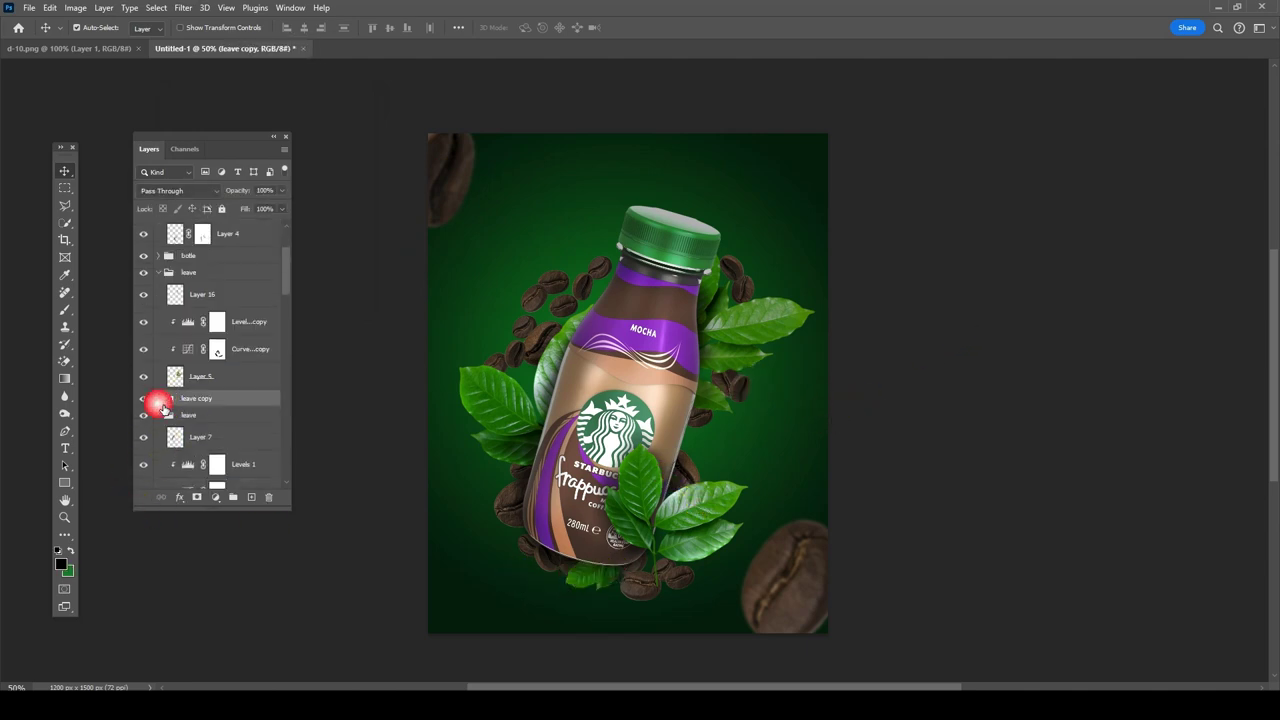
{"action": "right_click", "coordinate": [229, 406]}
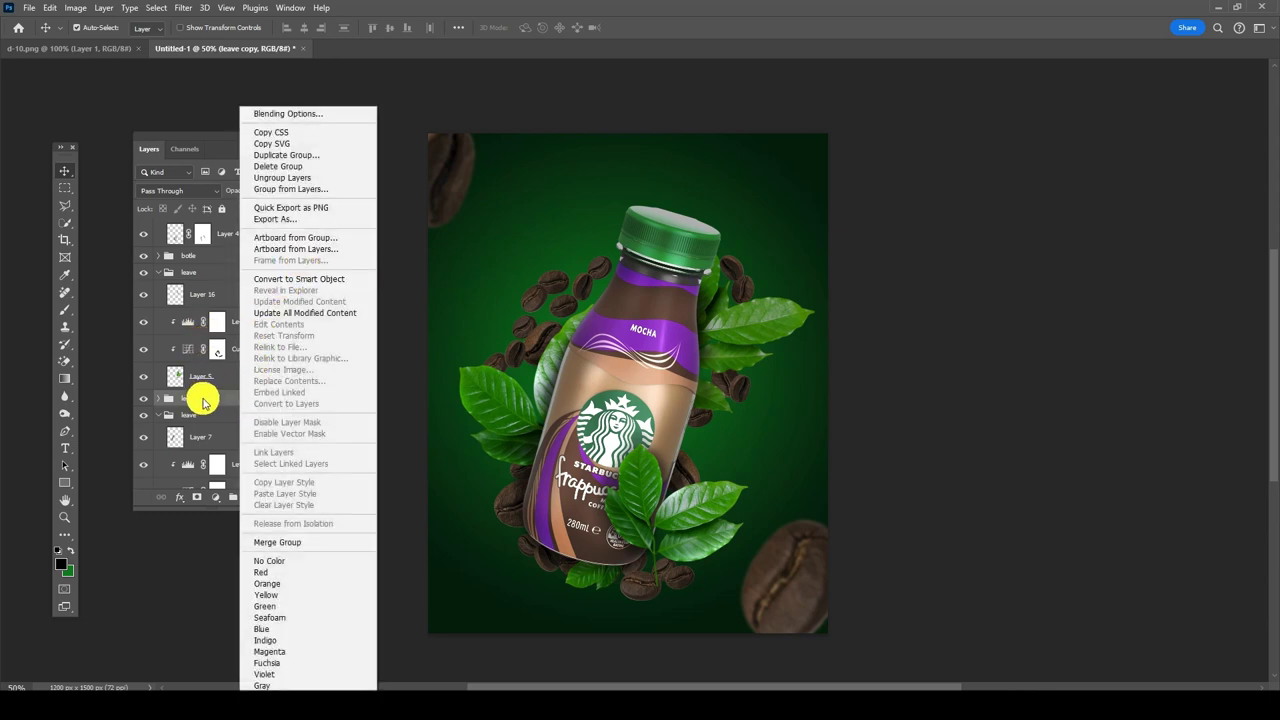
{"action": "left_click", "coordinate": [203, 401]}
{"action": "key", "text": "ctrl+j"}
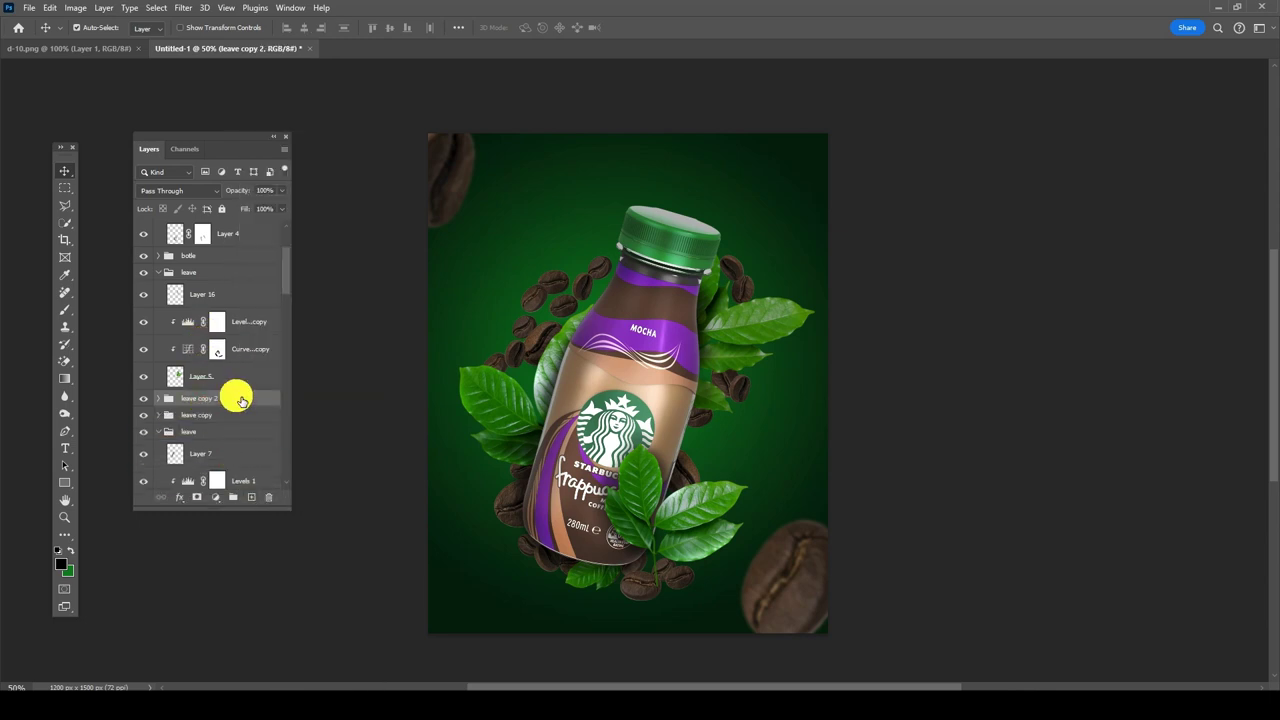
{"action": "right_click", "coordinate": [239, 400]}
{"action": "left_click", "coordinate": [300, 282]}
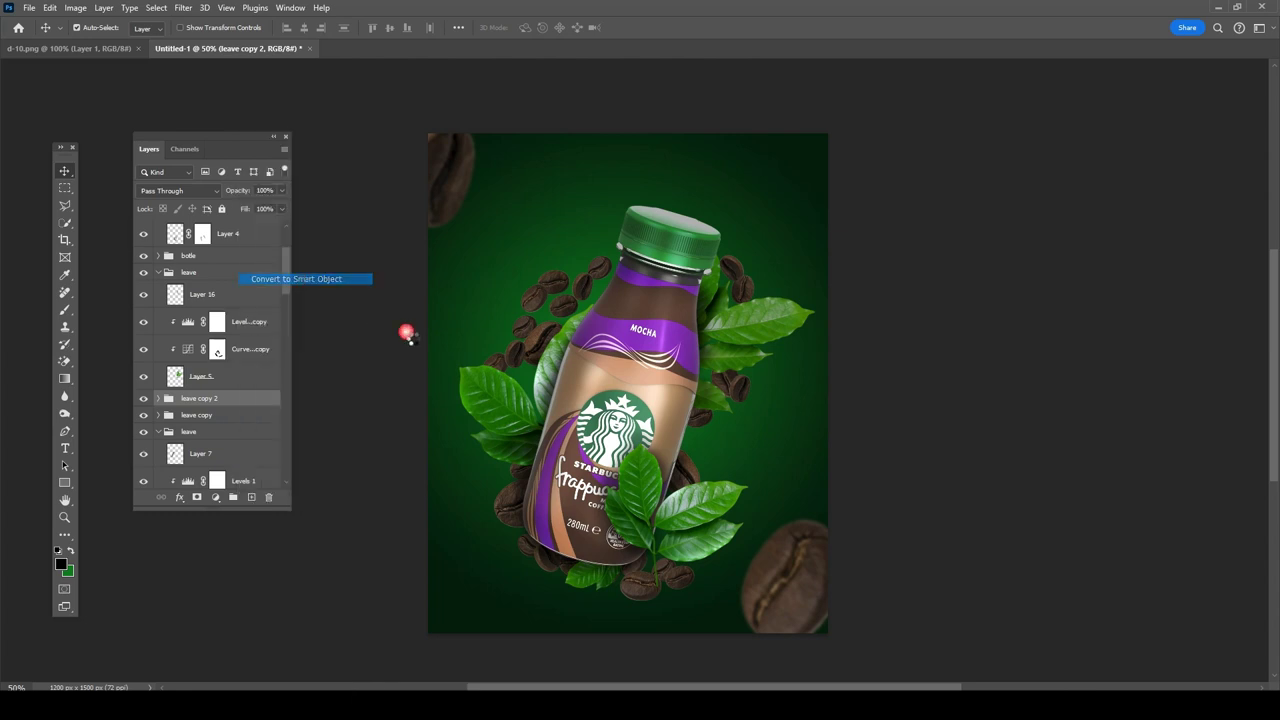
Step: Blur leave copy 2 with a 4-pixel Gaussian Blur and place it at the bottom-left corner
{"action": "key", "text": "ctrl+t"}
{"action": "left_click_drag", "start_coordinate": [604, 540], "coordinate": [817, 168]}
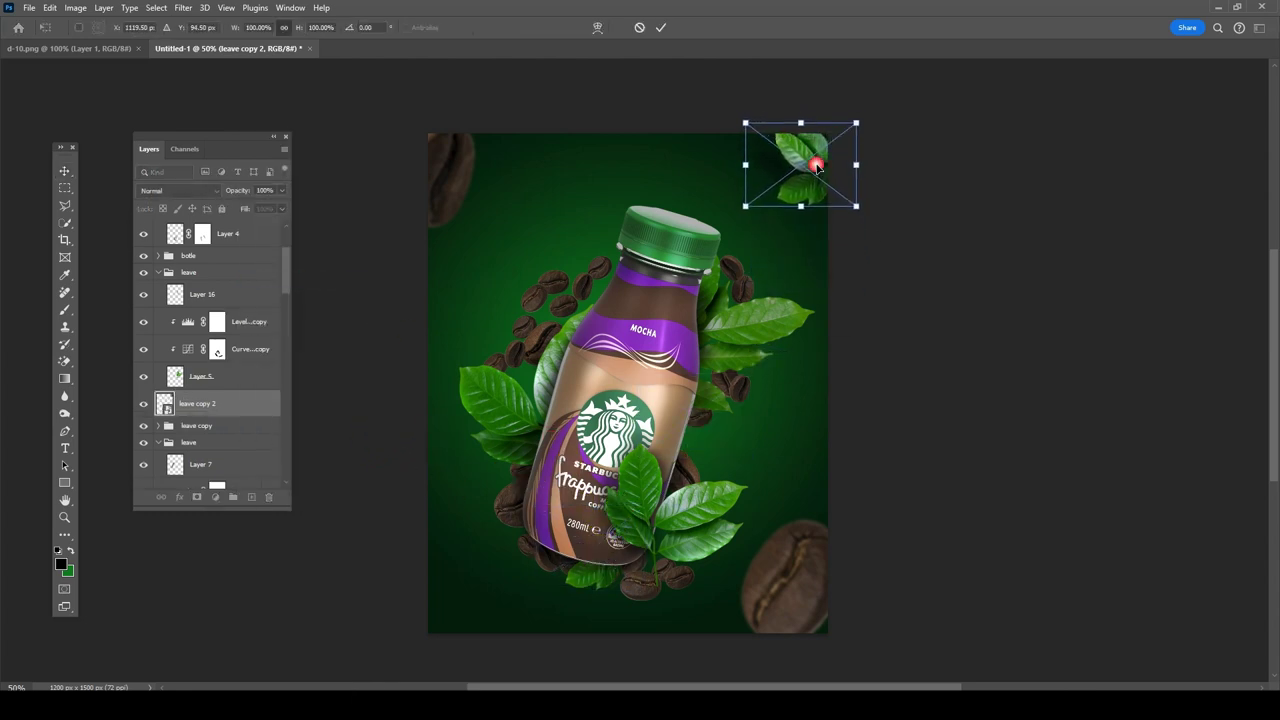
{"action": "key", "text": "Return"}
{"action": "left_click", "coordinate": [176, 7]}
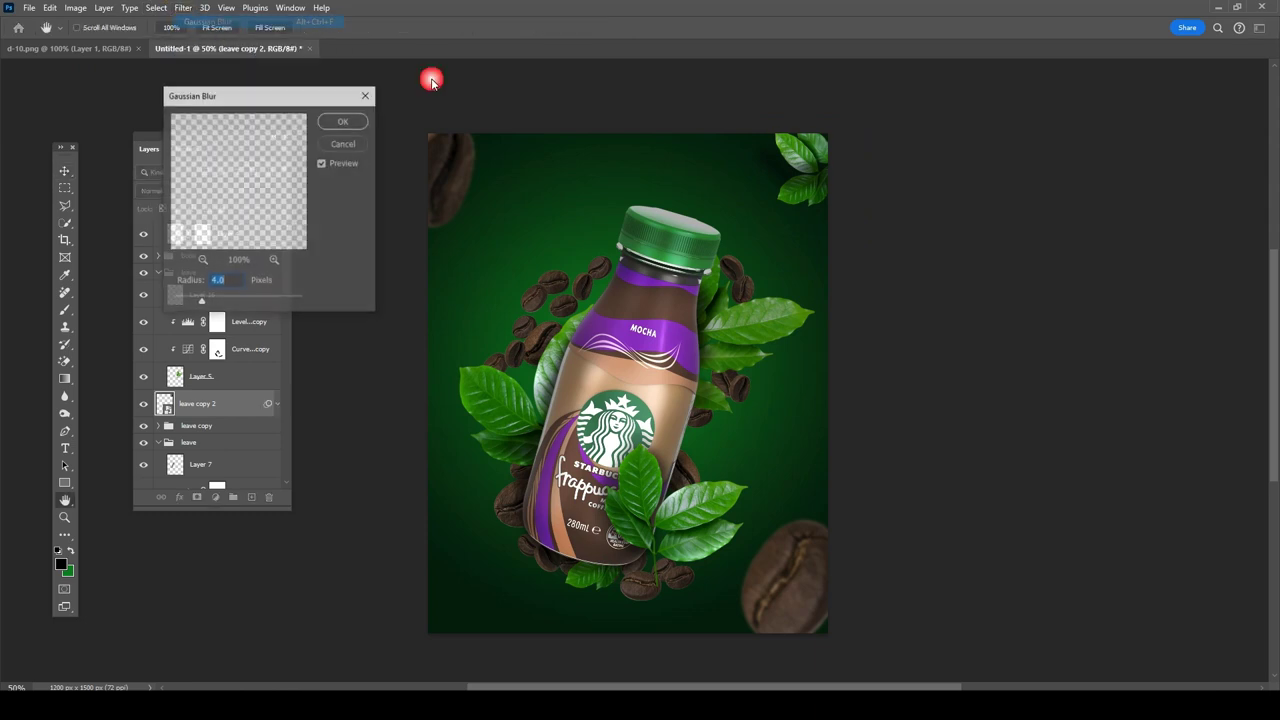
{"action": "left_click", "coordinate": [340, 121]}
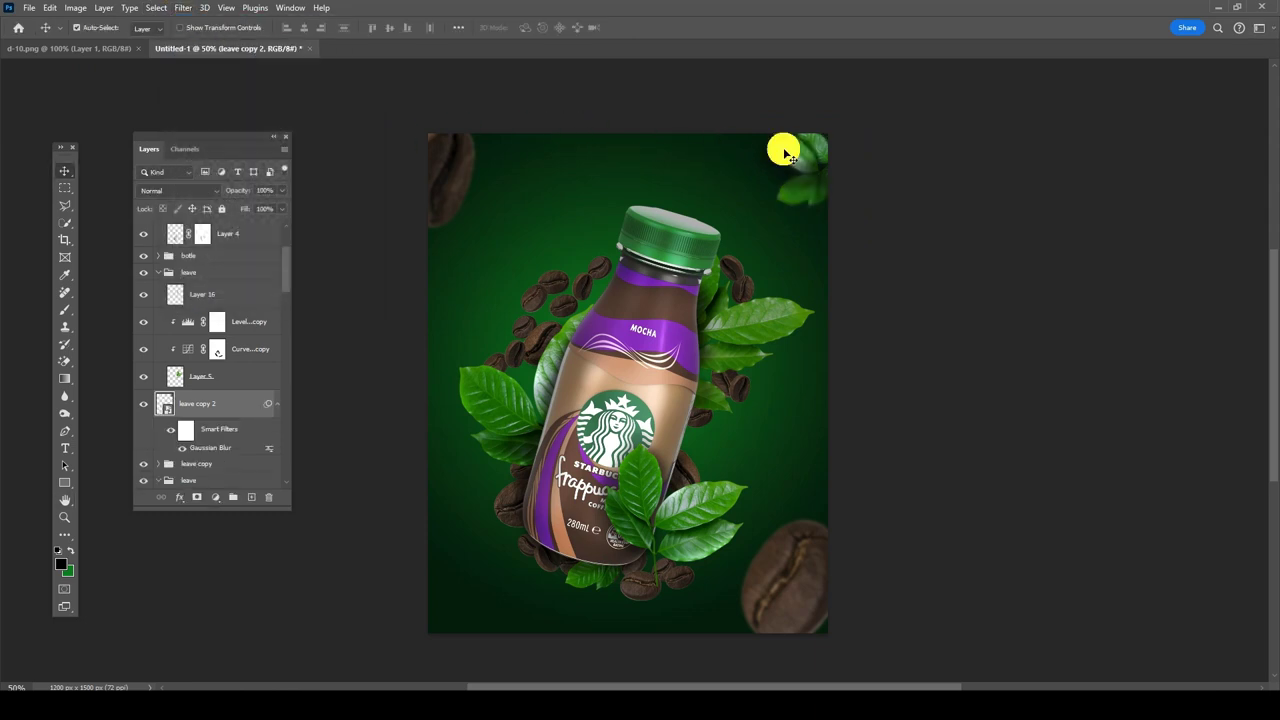
{"action": "mouse_move", "coordinate": [780, 149]}
{"action": "left_mouse_down"}
{"action": "mouse_move", "coordinate": [431, 612]}
{"action": "mouse_move", "coordinate": [438, 628]}
{"action": "left_mouse_up"}
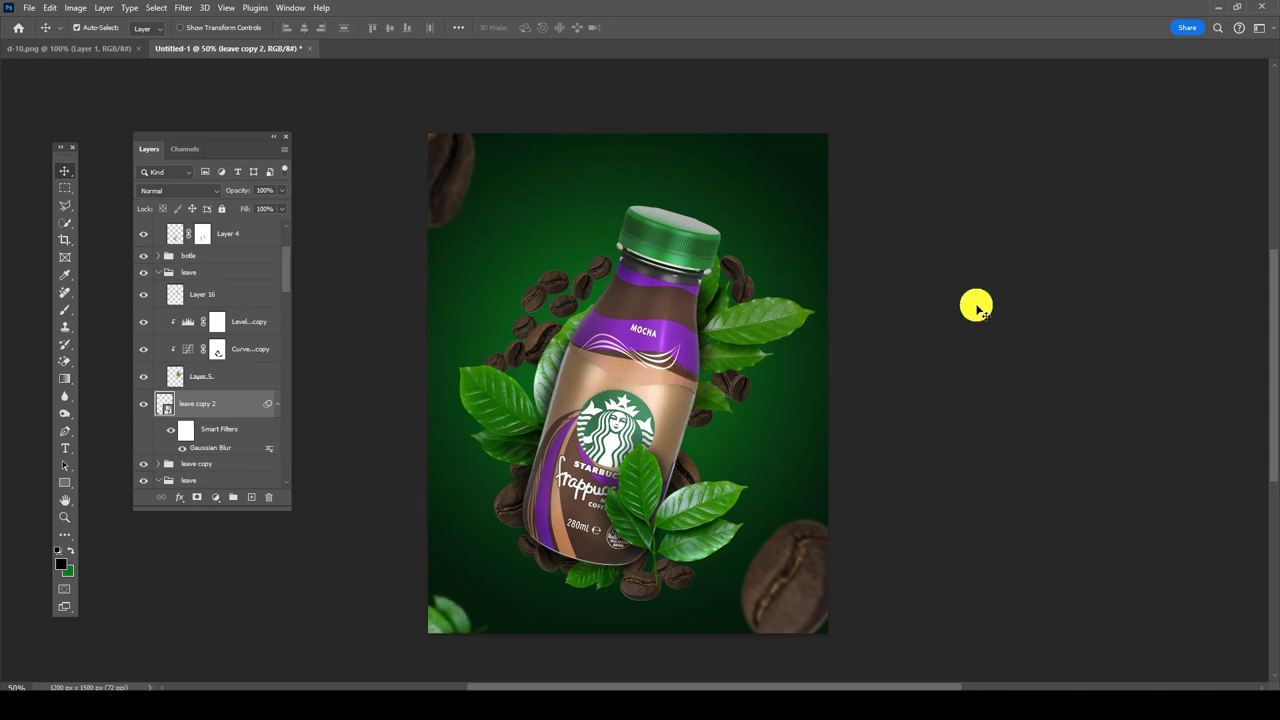
{"action": "left_click", "coordinate": [977, 308]}
Step: Move the small Layer 13 copy 2 bean to the poster's left edge
{"action": "left_click", "coordinate": [515, 361]}
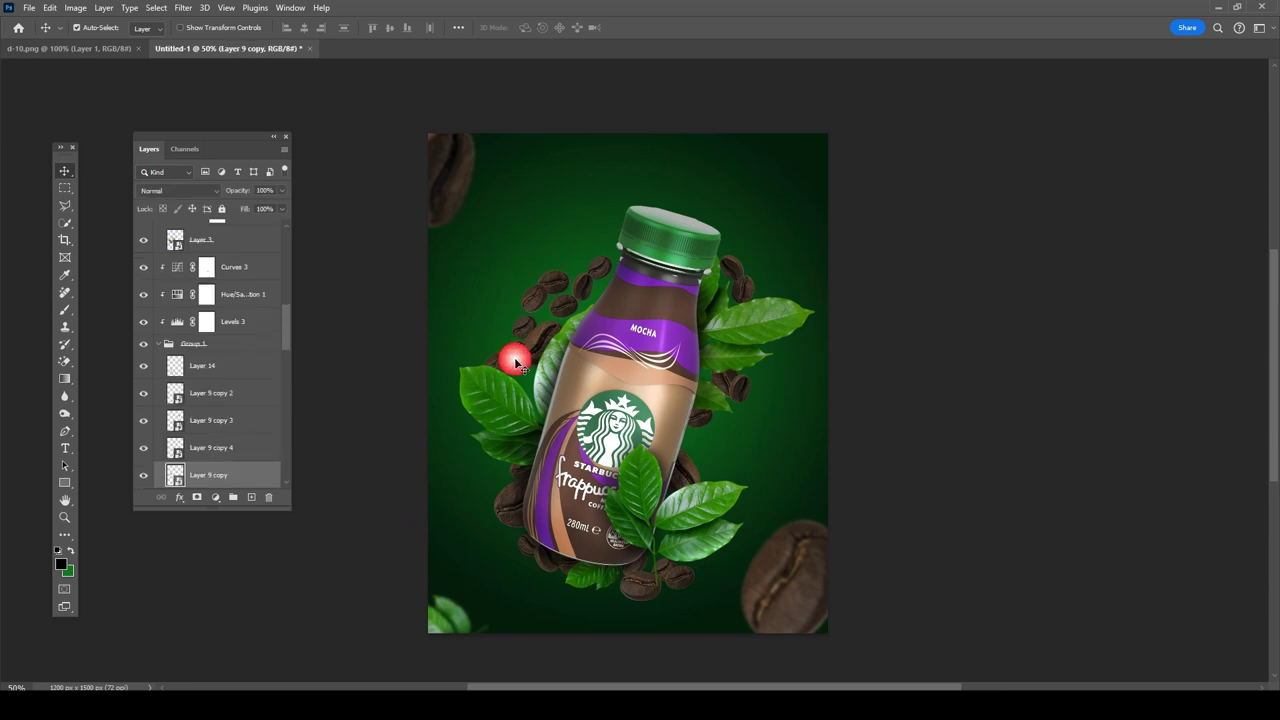
{"action": "left_click", "coordinate": [546, 345]}
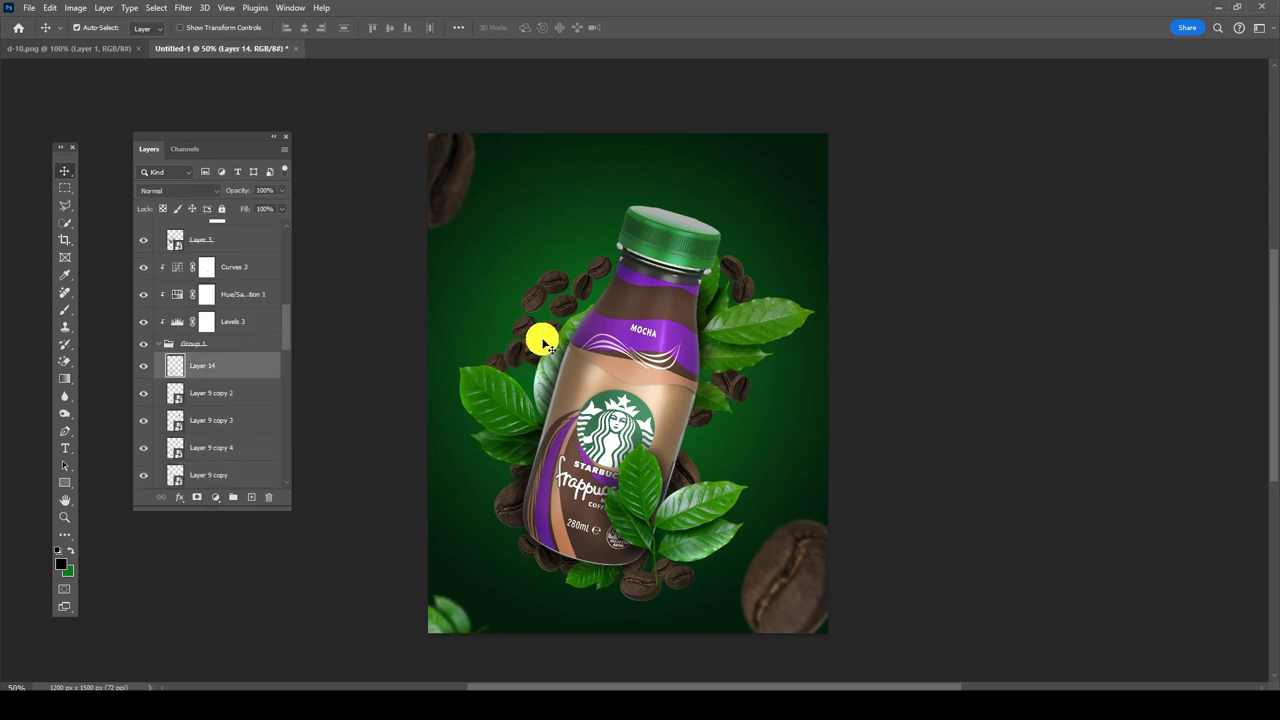
{"action": "left_click", "coordinate": [474, 301]}
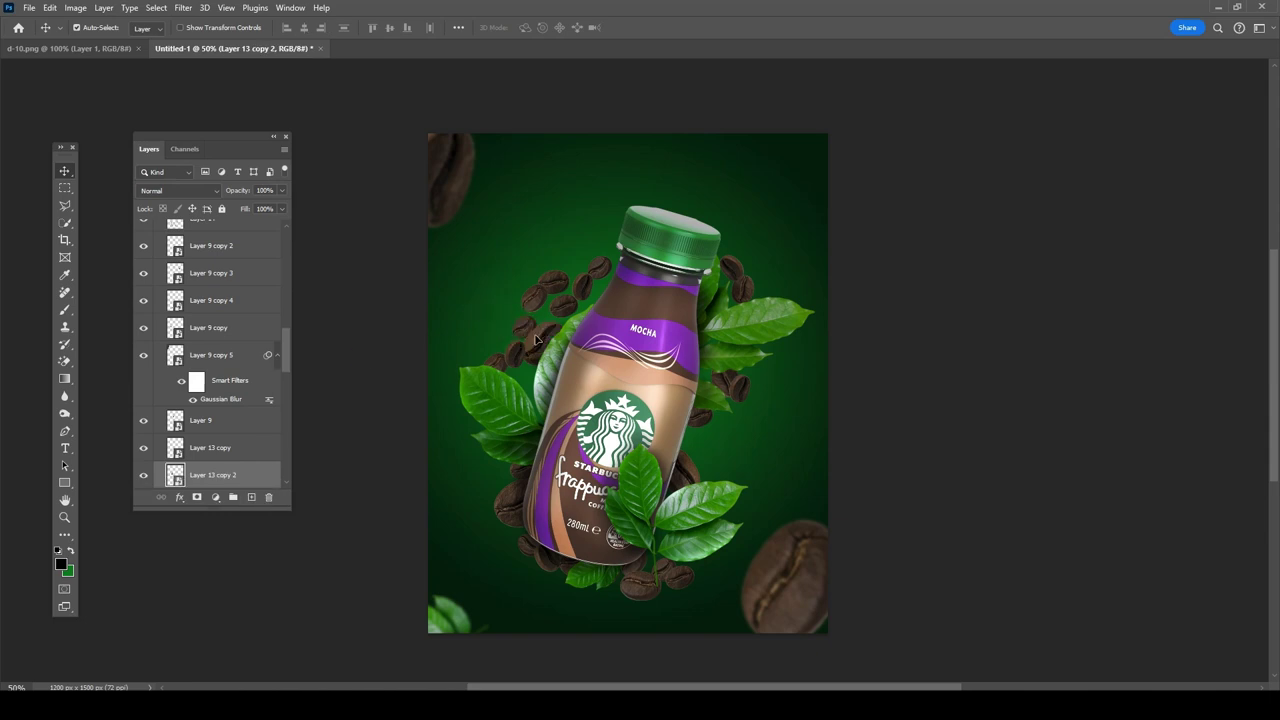
{"action": "left_click_drag", "start_coordinate": [418, 237], "coordinate": [420, 238]}
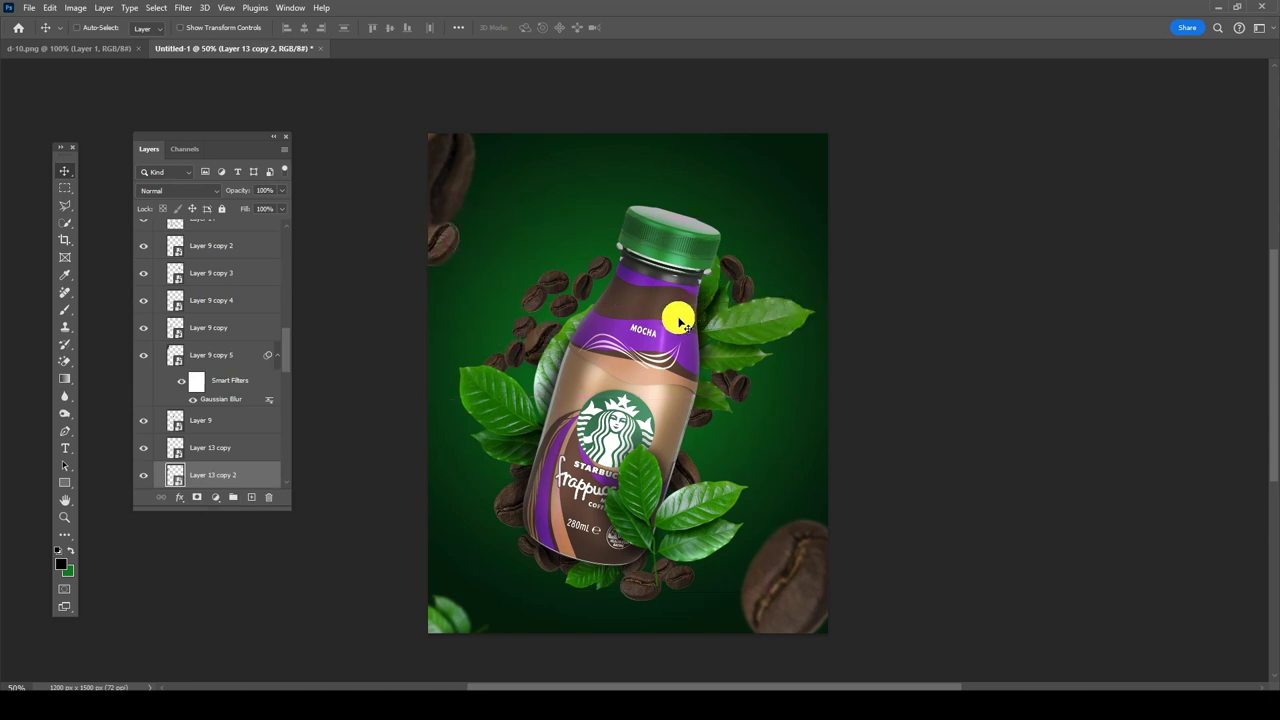
Step: Scale the top leave group to 81.2%, tilt it about -9.66°, and reposition it over the bottle
{"action": "left_click", "coordinate": [697, 512]}
{"action": "scroll", "coordinate": [260, 360], "scroll_direction": "up", "scroll_amount": 2}
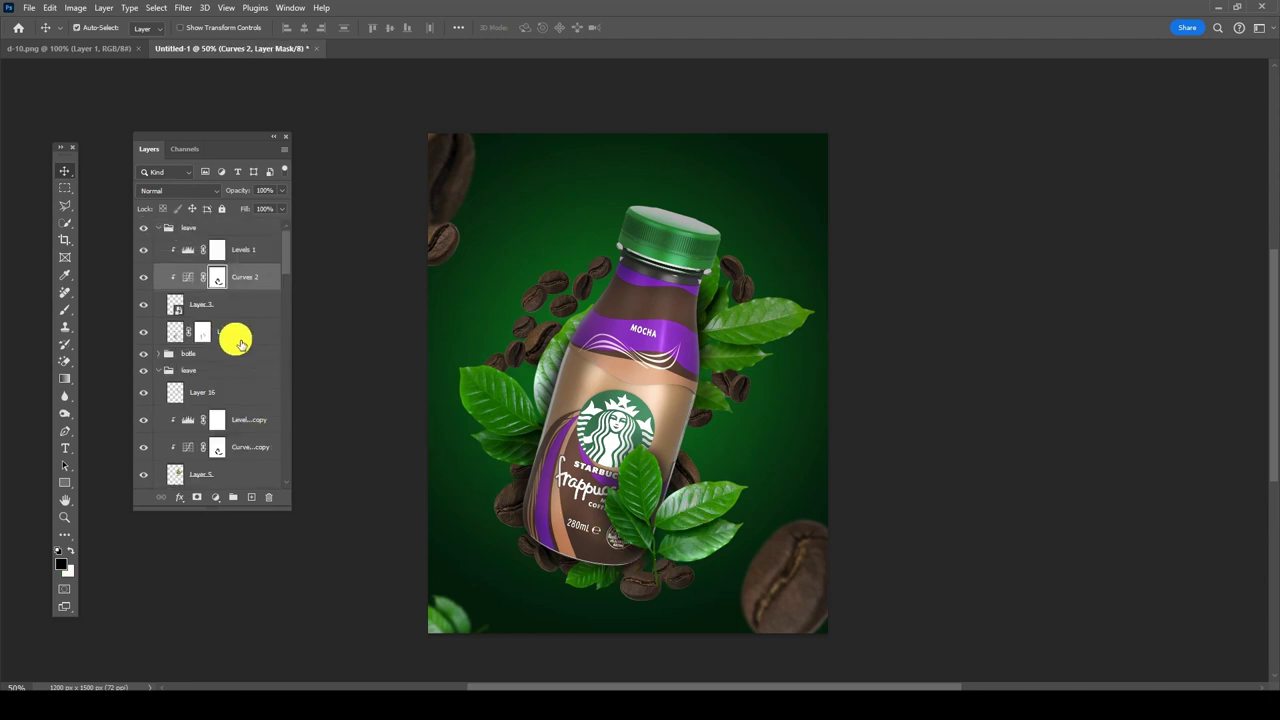
{"action": "left_click", "coordinate": [200, 228]}
{"action": "key", "text": "ctrl+t"}
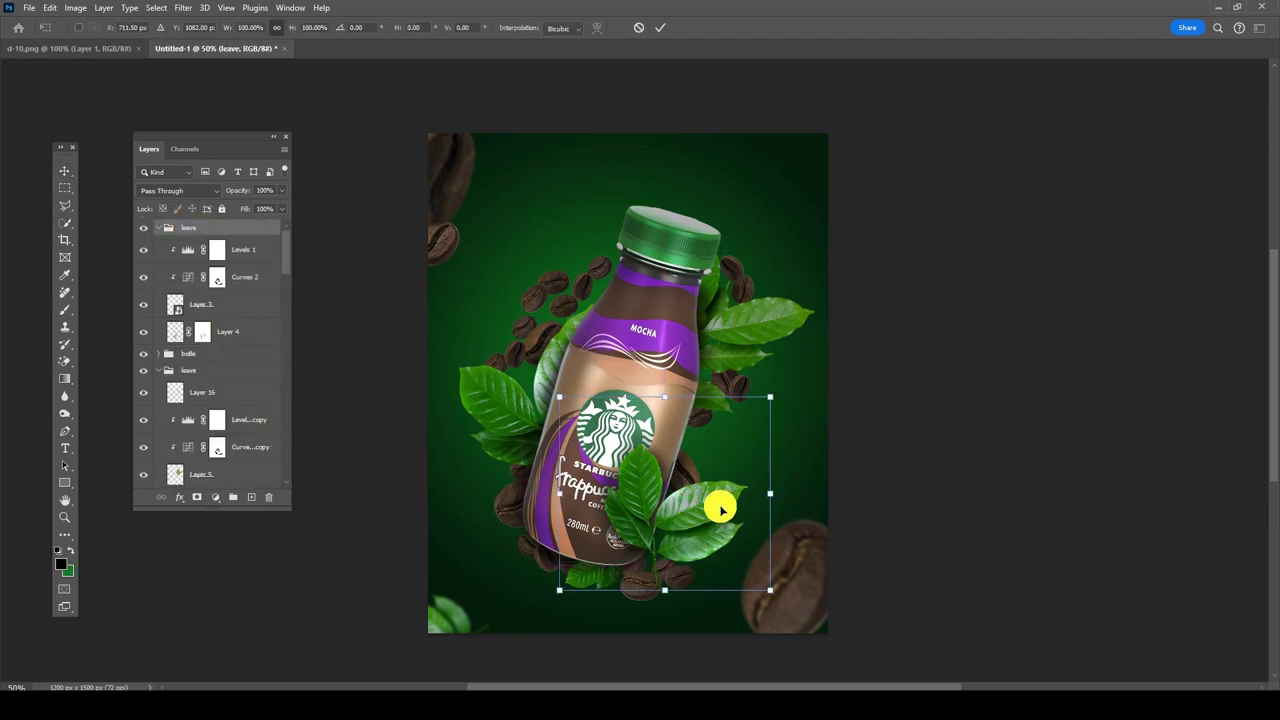
{"action": "left_click_drag", "start_coordinate": [720, 506], "coordinate": [705, 592]}
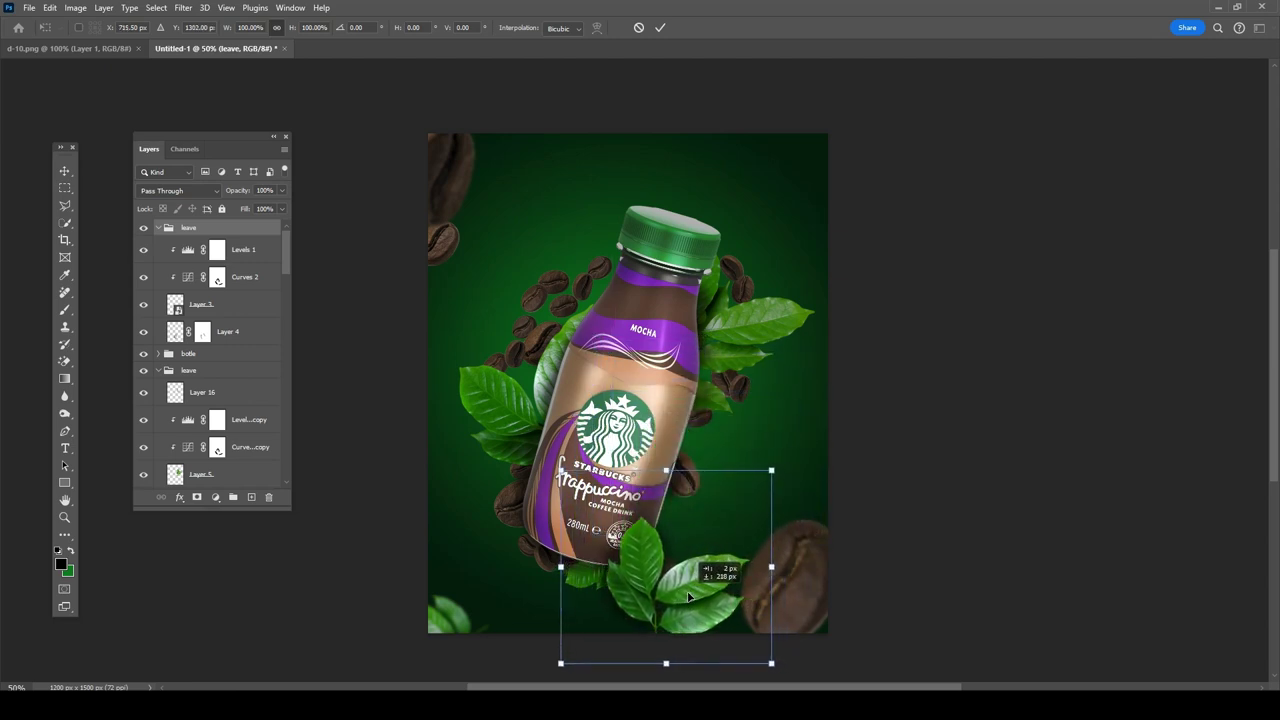
{"action": "left_click_drag", "start_coordinate": [705, 592], "coordinate": [723, 447]}
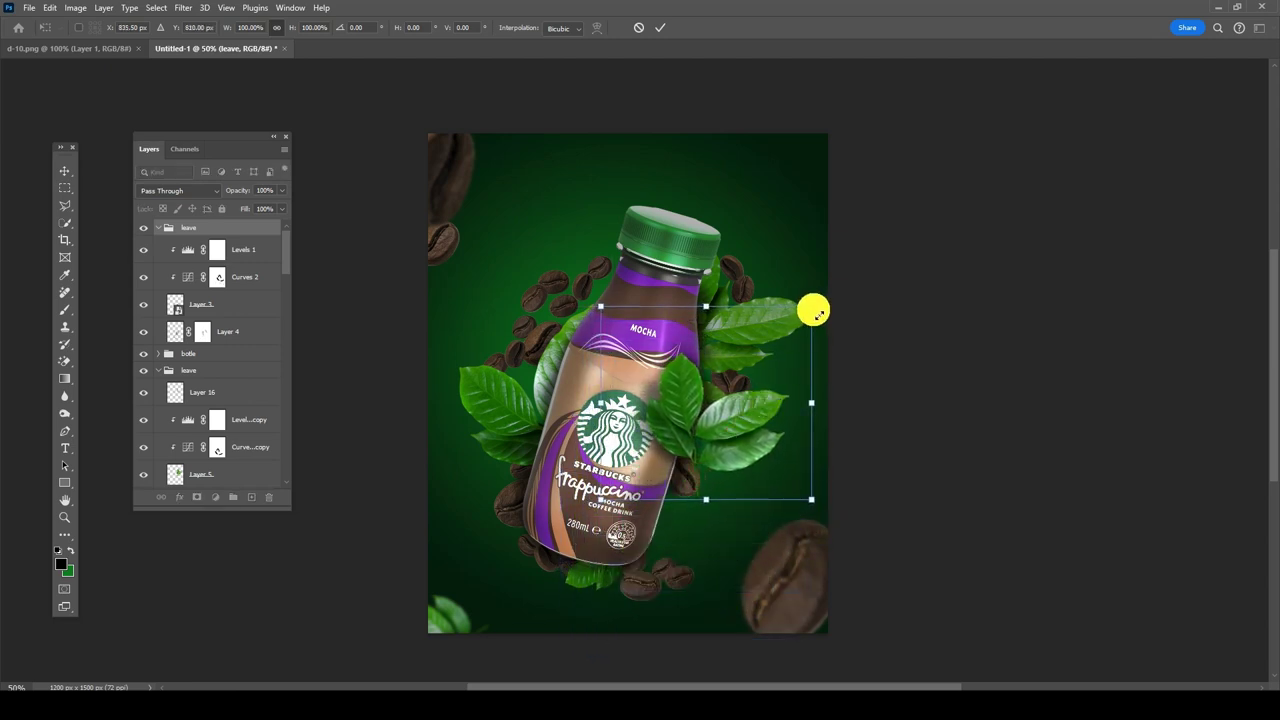
{"action": "mouse_move", "coordinate": [815, 314]}
{"action": "left_mouse_down"}
{"action": "mouse_move", "coordinate": [780, 330]}
{"action": "mouse_move", "coordinate": [790, 400]}
{"action": "mouse_move", "coordinate": [734, 466]}
{"action": "mouse_move", "coordinate": [710, 562]}
{"action": "left_mouse_up"}
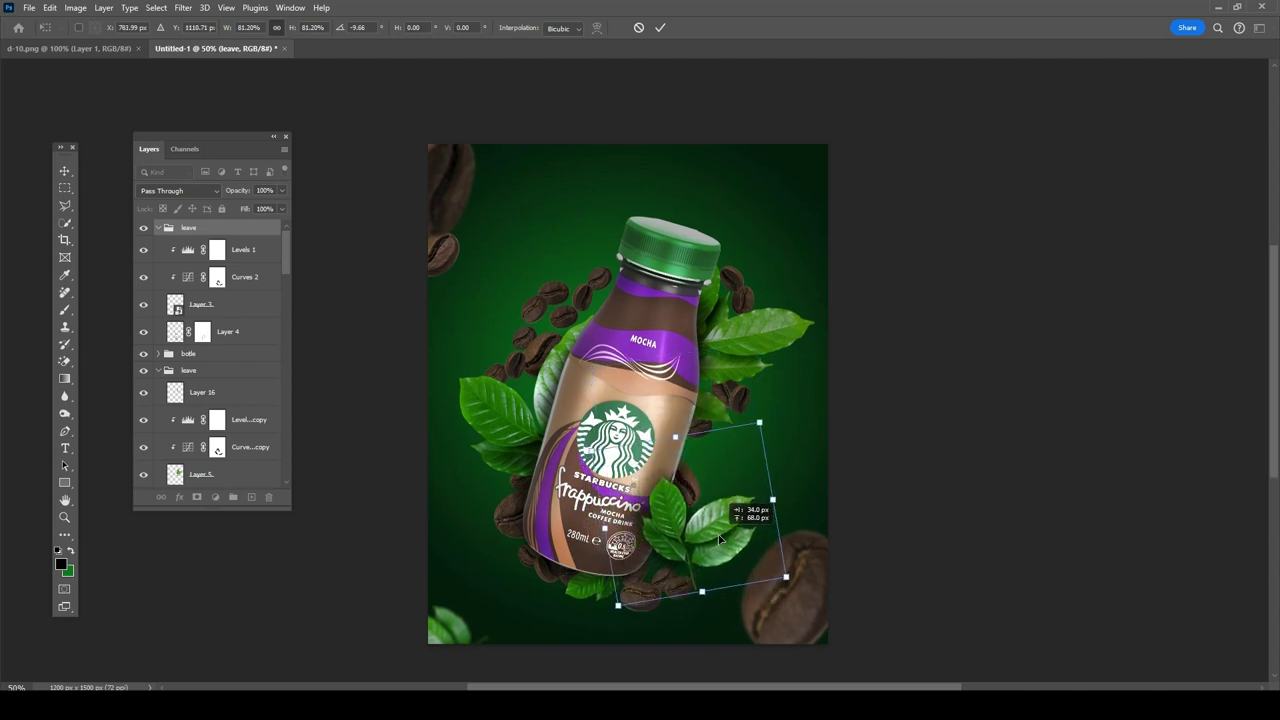
{"action": "left_click_drag", "start_coordinate": [706, 561], "coordinate": [716, 530]}
{"action": "left_click", "coordinate": [400, 512]}
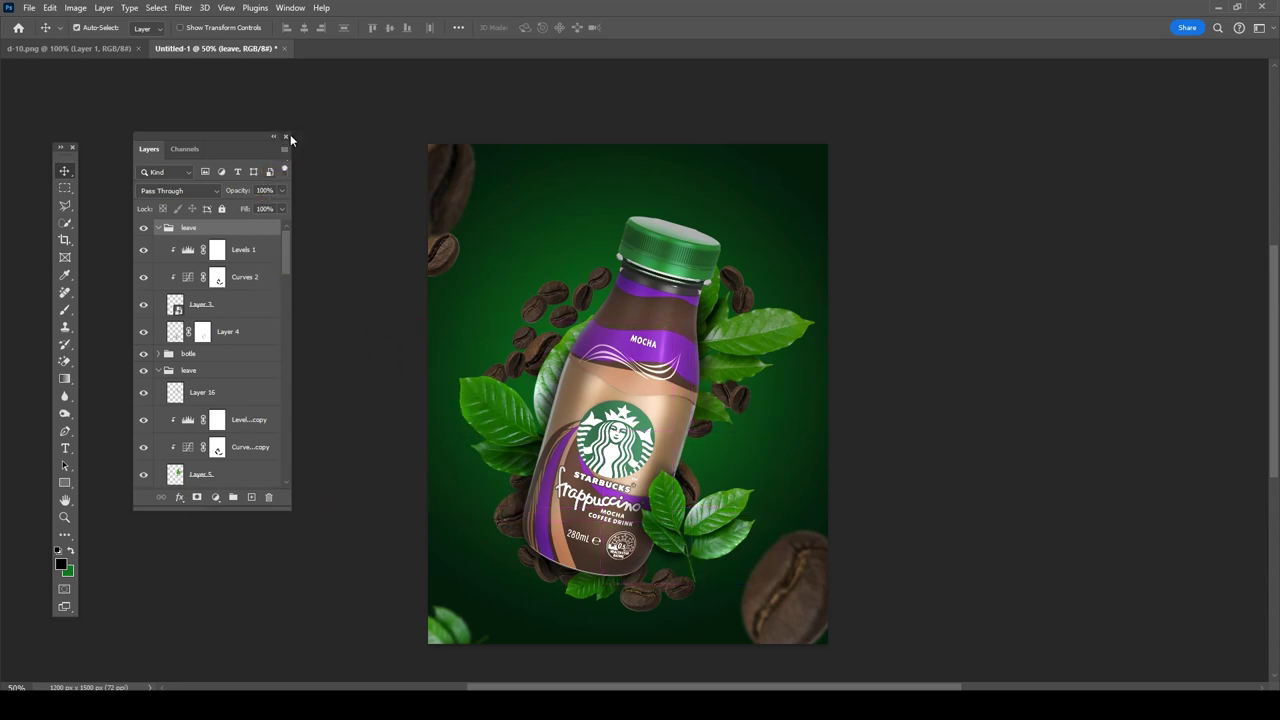
{"action": "left_click", "coordinate": [286, 137]}
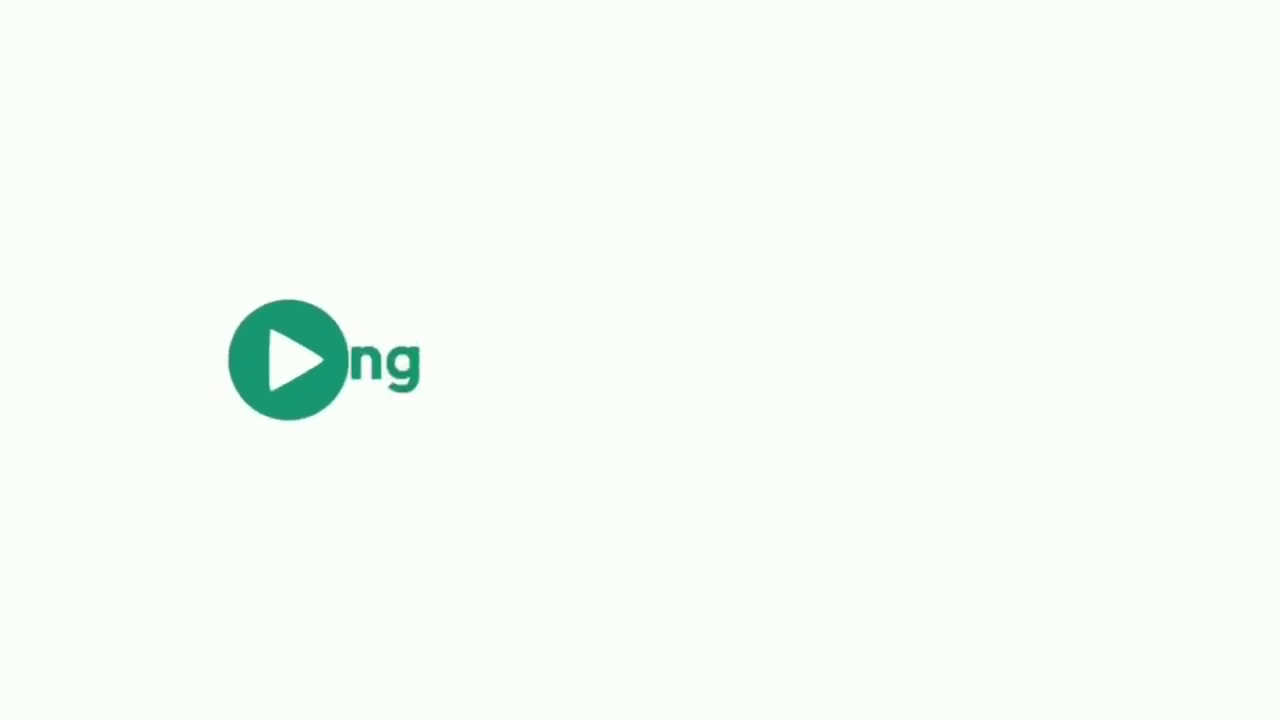